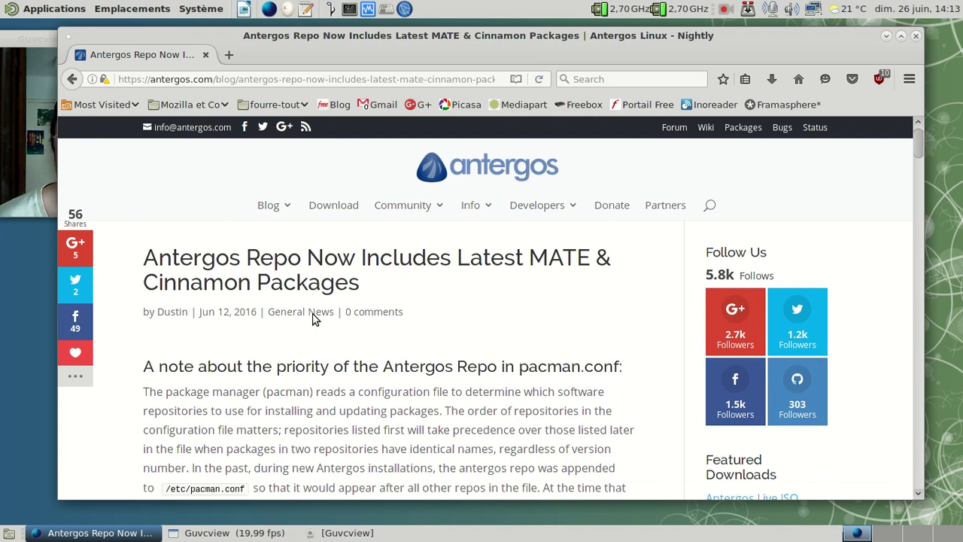
- Read the Antergos article about the latest MATE and Cinnamon packages, and close the browser
{"action": "scroll", "coordinate": [316, 316], "scroll_direction": "up", "scroll_amount": 3}
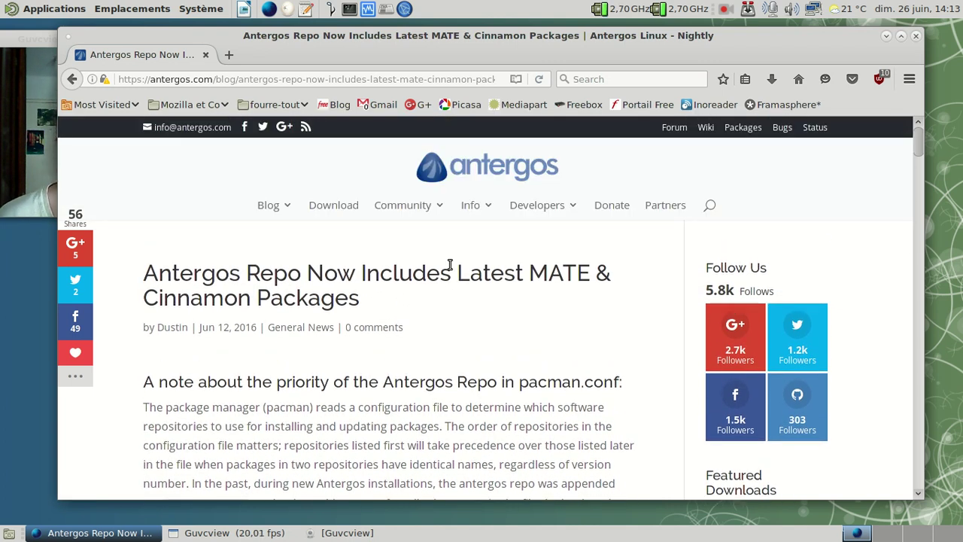
{"action": "scroll", "coordinate": [450, 265], "scroll_direction": "down", "scroll_amount": 3}
{"action": "scroll", "coordinate": [450, 265], "scroll_direction": "down", "scroll_amount": 3}
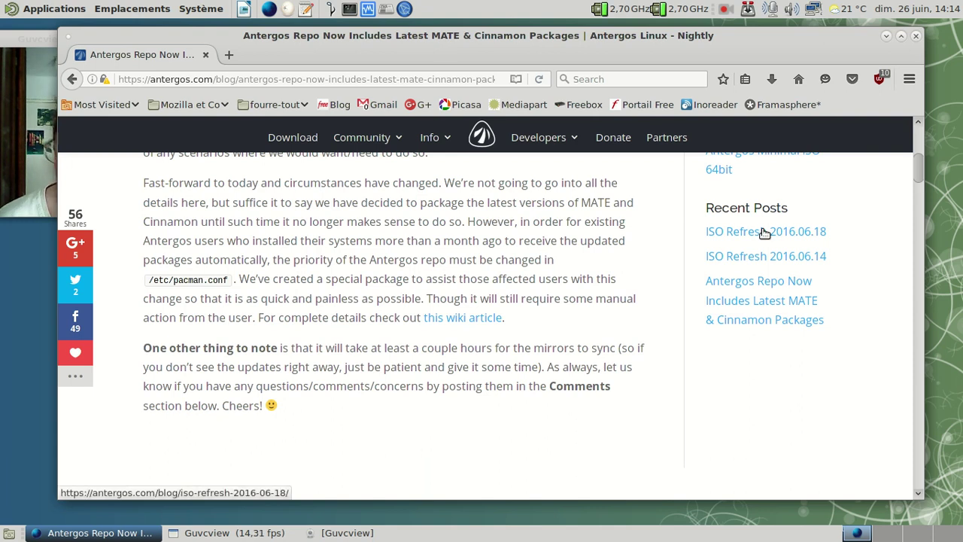
{"action": "left_click", "coordinate": [914, 36]}
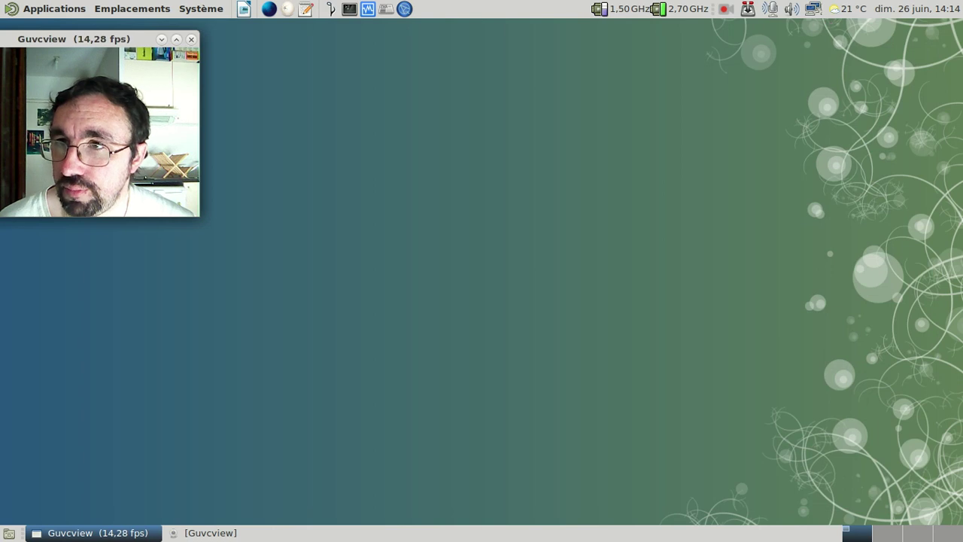
- Bring up the running Transmission torrent client to quit it, and launch AQEMU
{"action": "left_click", "coordinate": [748, 9]}
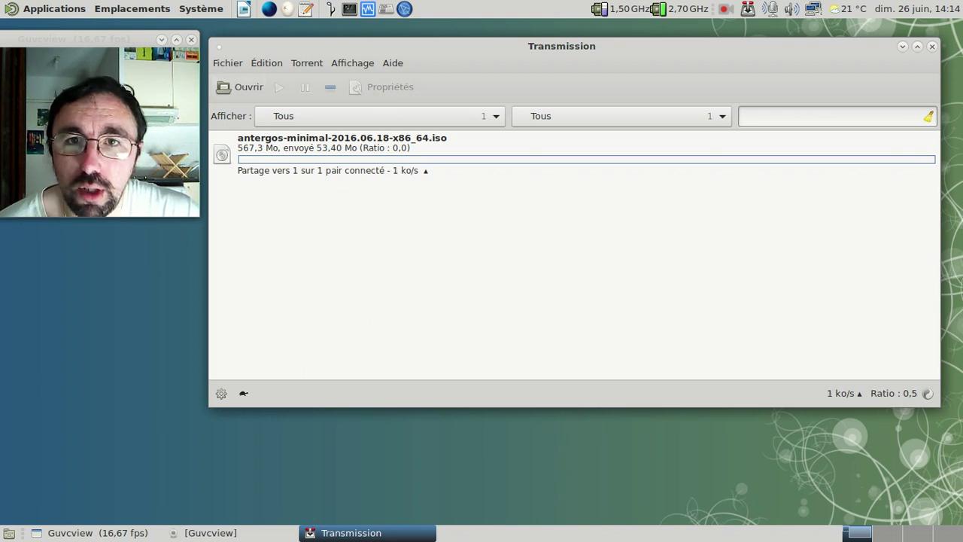
{"action": "key", "text": "alt+f"}
{"action": "key", "text": "Up"}
{"action": "key", "text": "Return"}
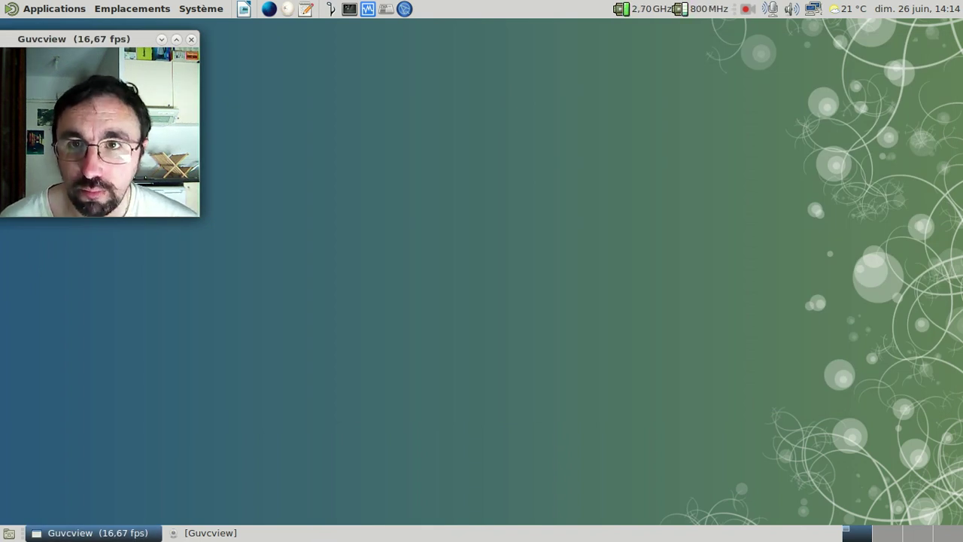
{"action": "left_click", "coordinate": [404, 8]}
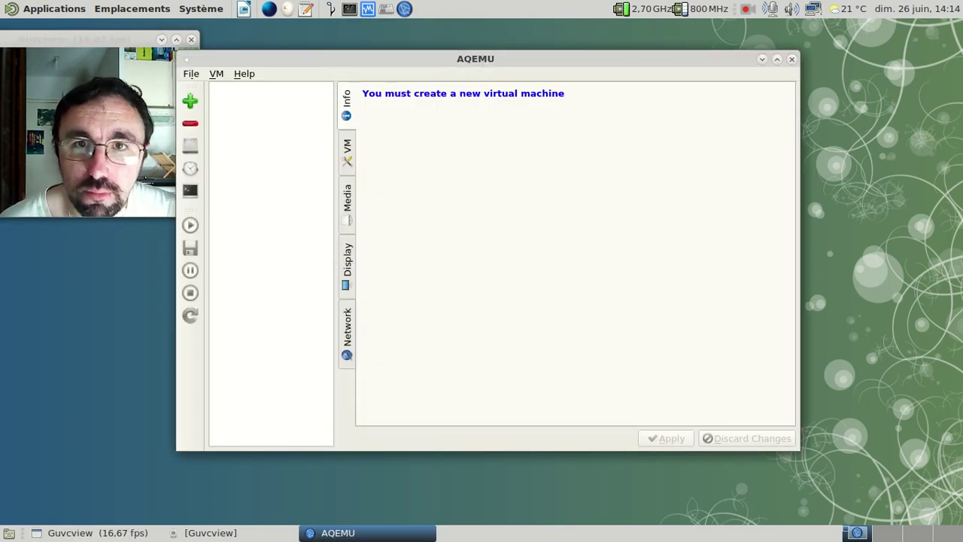
- Check the Qt version information and the program's own version details in AQEMU
{"action": "left_click", "coordinate": [244, 73]}
{"action": "left_click", "coordinate": [260, 105]}
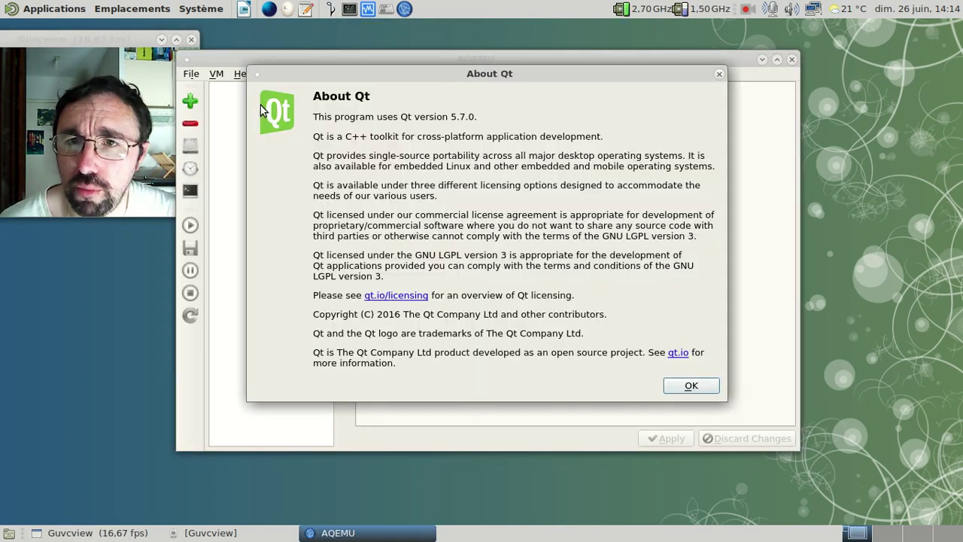
{"action": "left_click", "coordinate": [688, 386]}
{"action": "left_click", "coordinate": [243, 74]}
{"action": "left_click", "coordinate": [260, 91]}
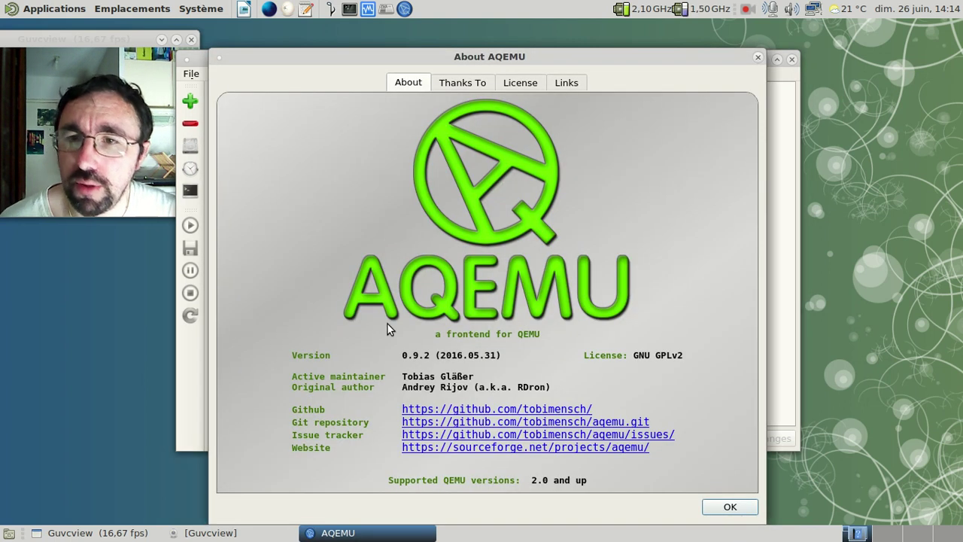
{"action": "left_click", "coordinate": [722, 508]}
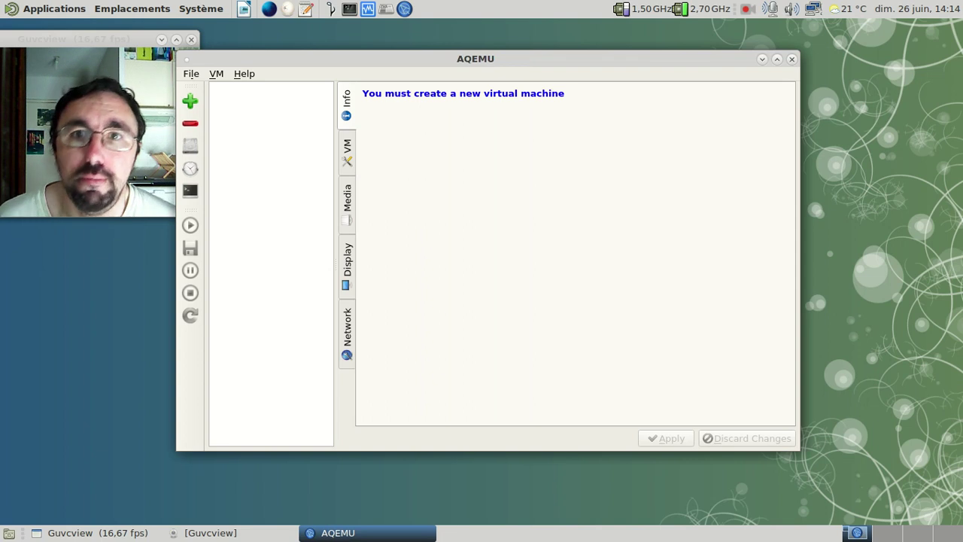
- Start a new virtual machine from the Linux 2.6 x86_64 template with the KVM accelerator
{"action": "left_click_drag", "start_coordinate": [490, 59], "coordinate": [522, 43]}
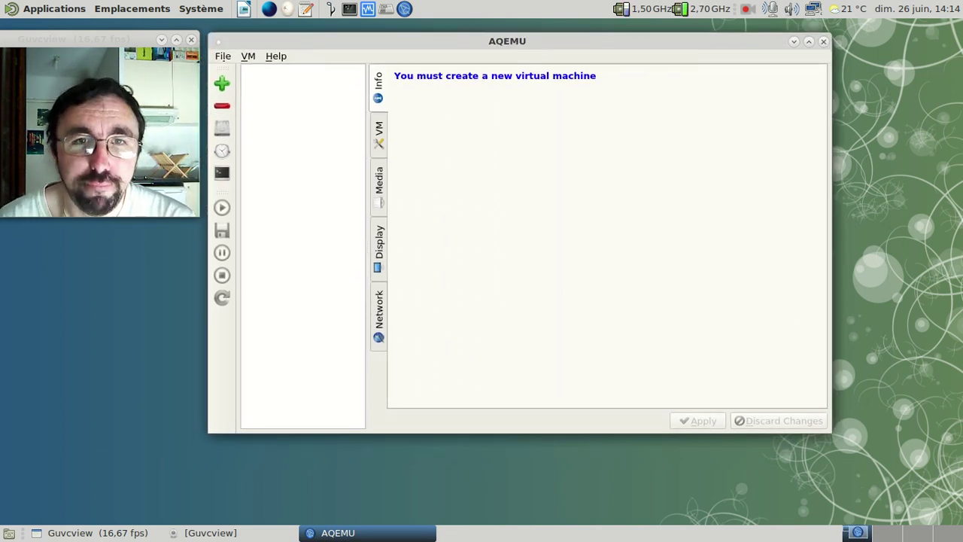
{"action": "left_click", "coordinate": [225, 85]}
{"action": "left_click", "coordinate": [599, 408]}
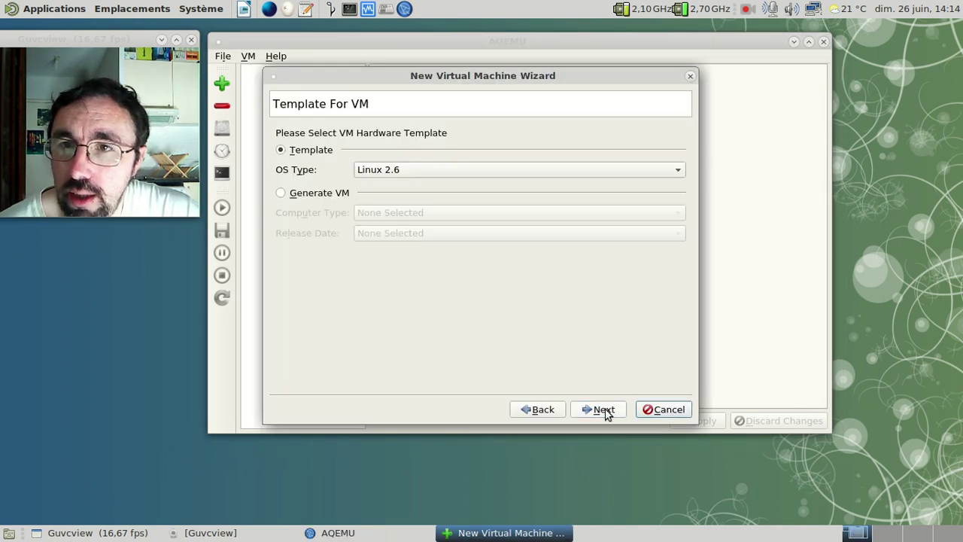
{"action": "left_click", "coordinate": [428, 174]}
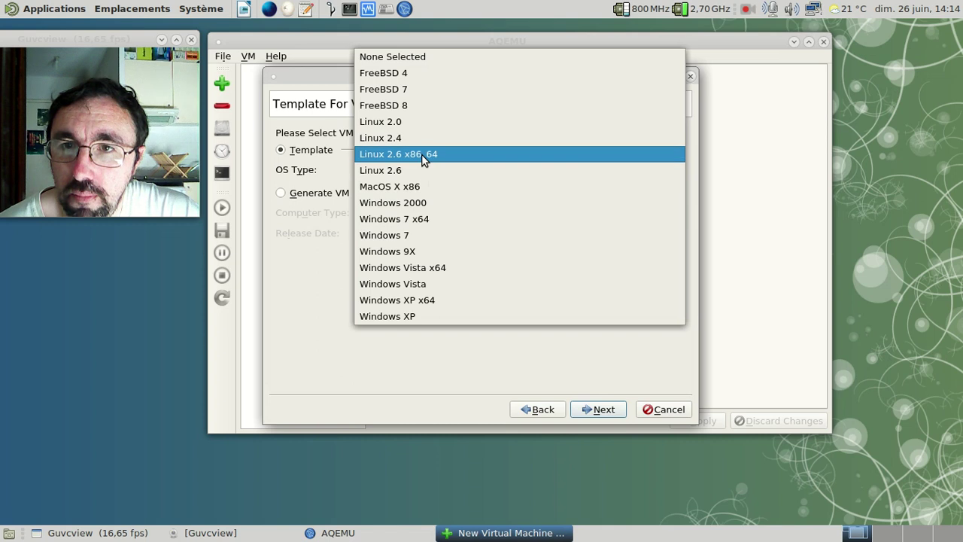
{"action": "left_click", "coordinate": [422, 157]}
{"action": "left_click", "coordinate": [428, 174]}
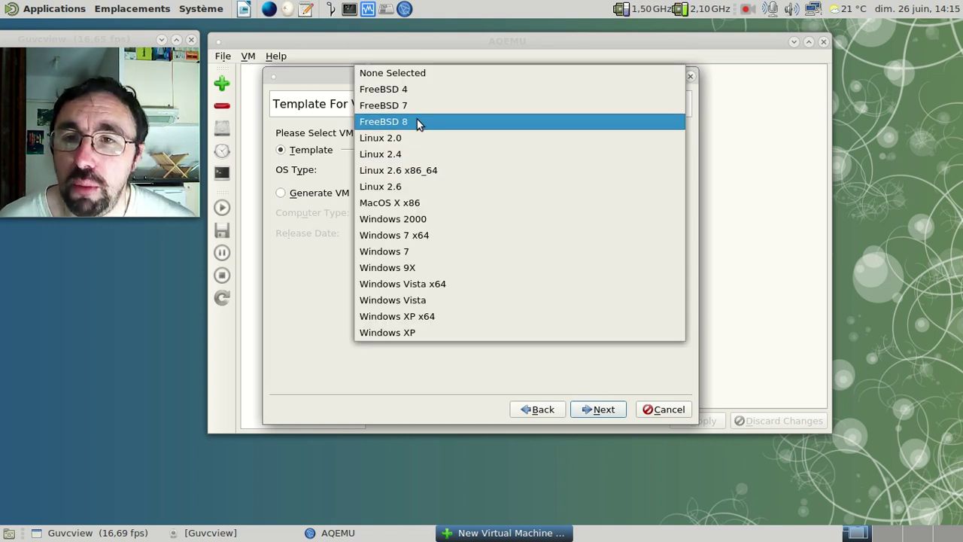
{"action": "left_click", "coordinate": [434, 173]}
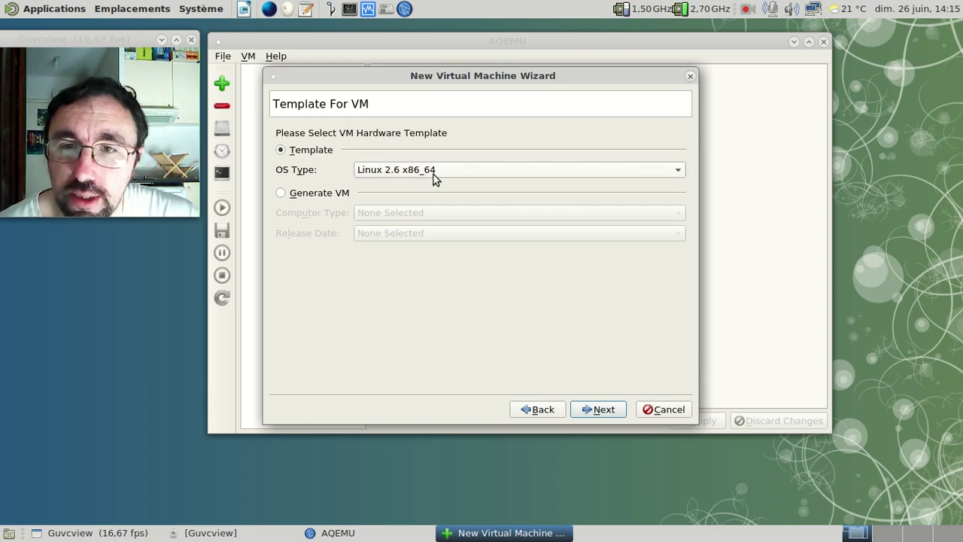
{"action": "left_click", "coordinate": [608, 414]}
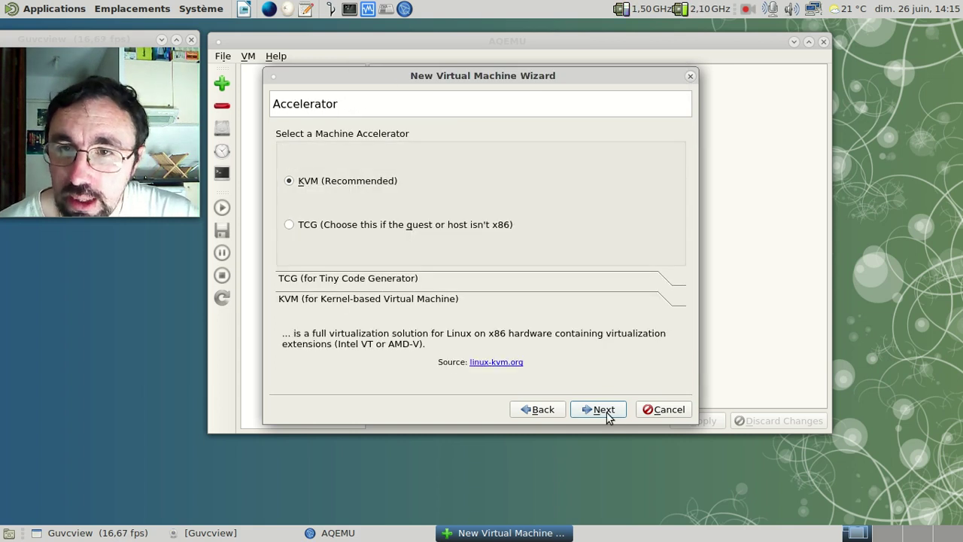
{"action": "left_click", "coordinate": [607, 413]}
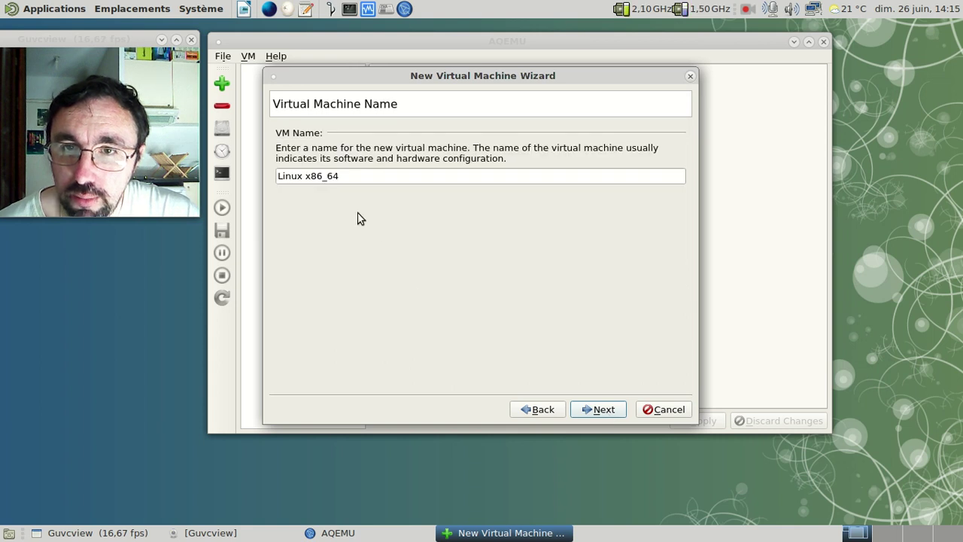
- Name the virtual machine "Antergos 2016.06.18 - Mate Desktop"
{"action": "left_click_drag", "start_coordinate": [351, 175], "coordinate": [280, 171]}
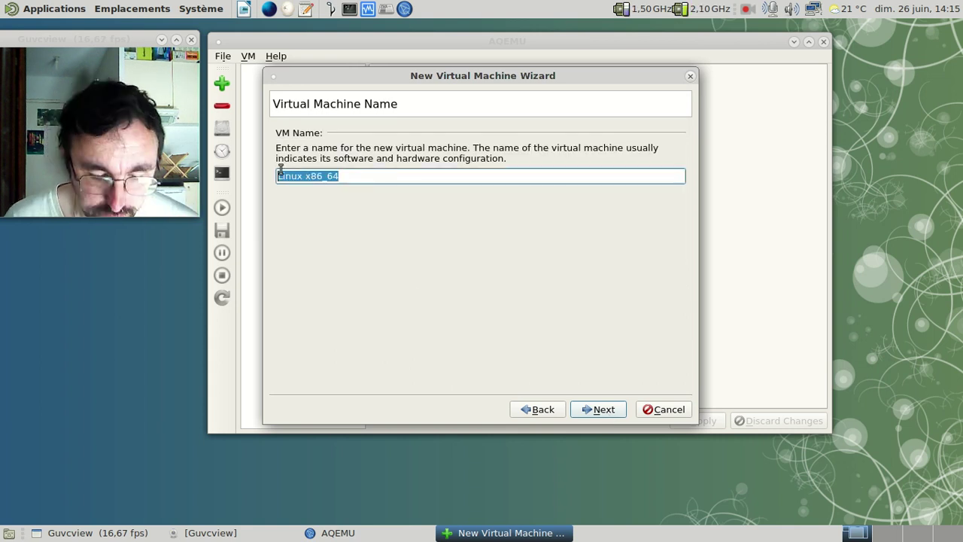
{"action": "type", "text": "Antergos"}
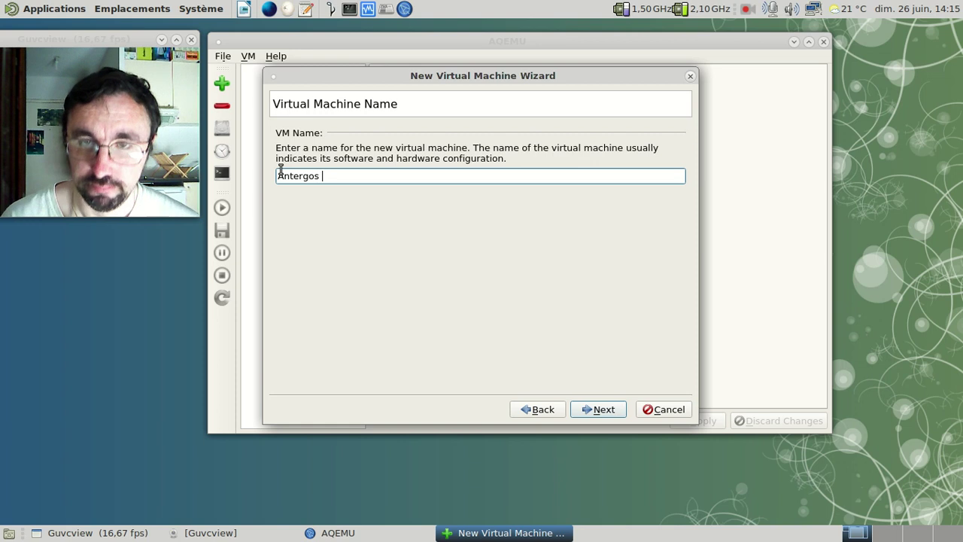
{"action": "type", "text": " 2016.0"}
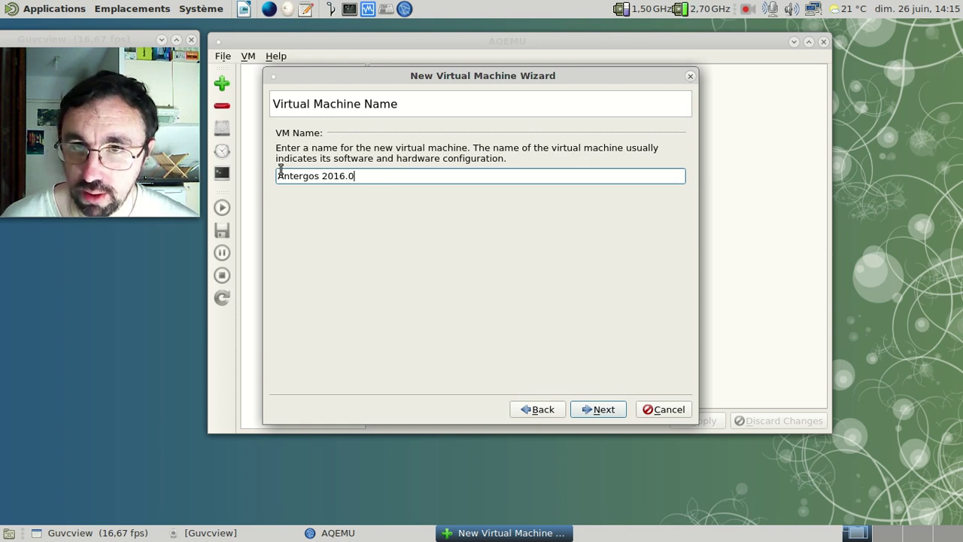
{"action": "type", "text": "6.18 - Mate Desktop"}
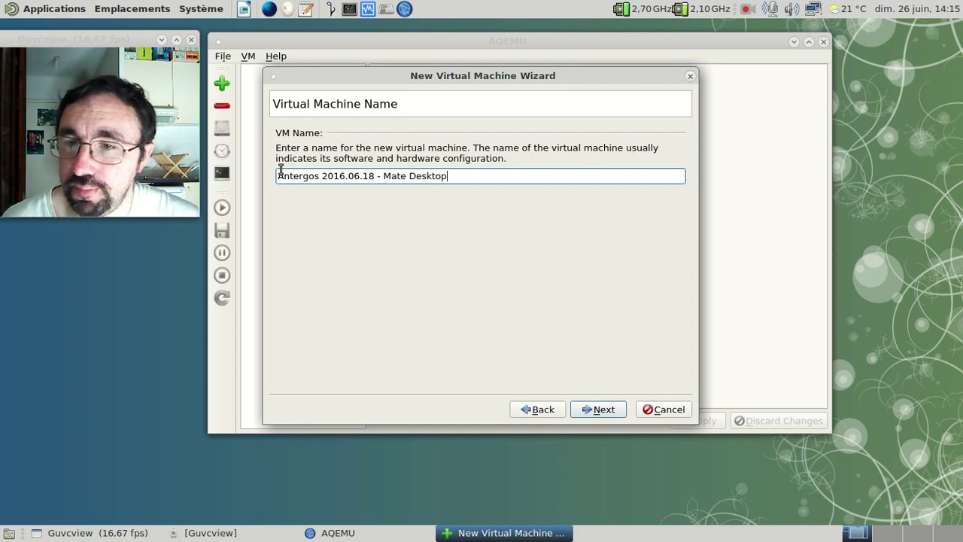
{"action": "left_click", "coordinate": [589, 409]}
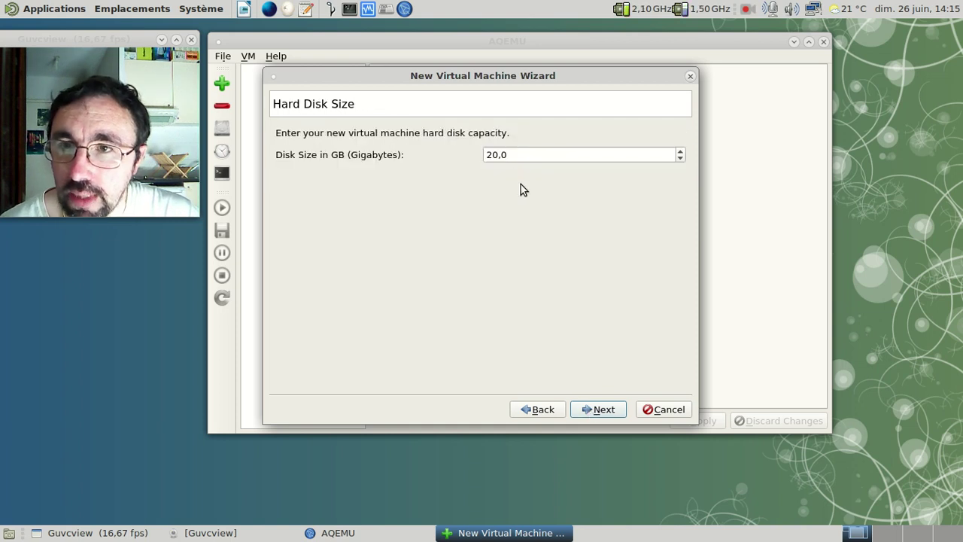
- Set the virtual hard disk size to 128 GB and finish creating the machine with user mode networking
{"action": "double_click", "coordinate": [509, 155]}
{"action": "type", "text": "128"}
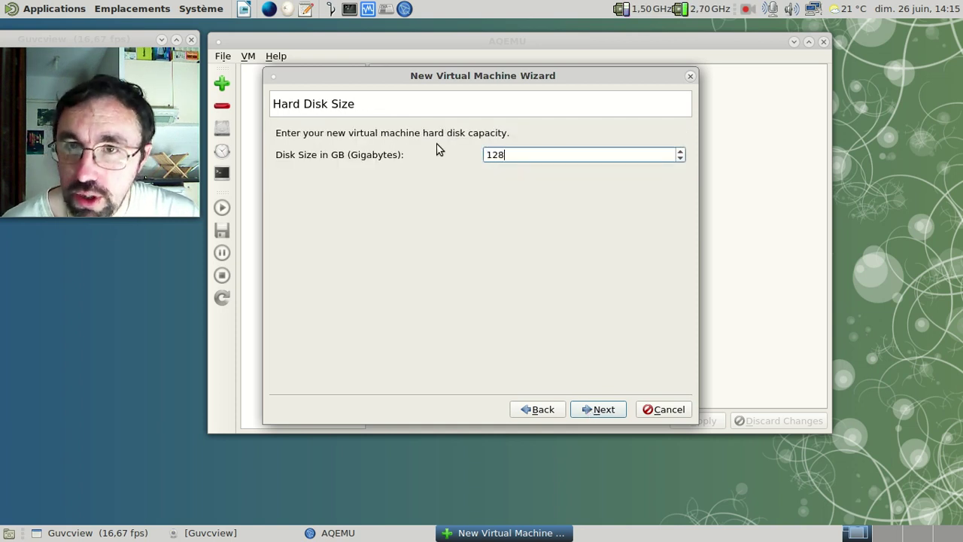
{"action": "left_click", "coordinate": [602, 410]}
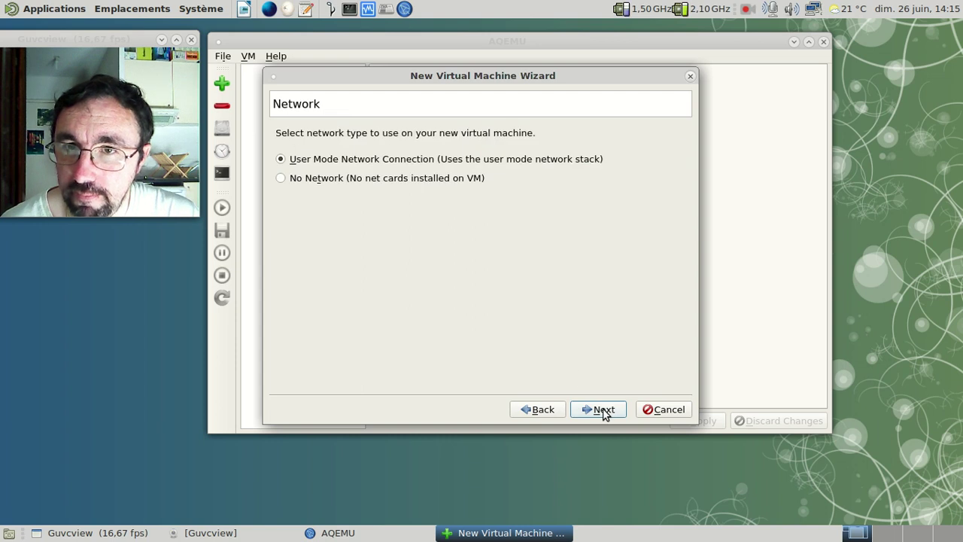
{"action": "left_click", "coordinate": [603, 410]}
{"action": "left_click", "coordinate": [603, 411]}
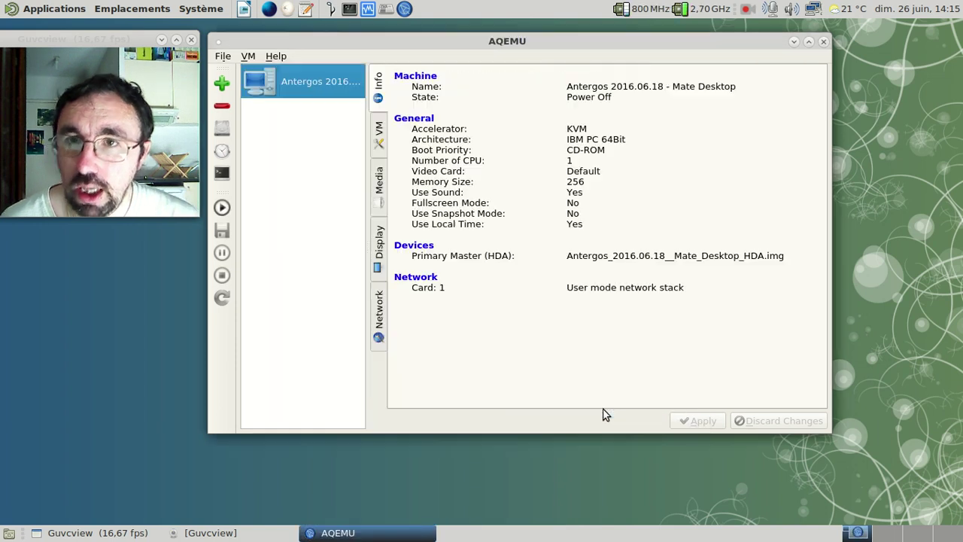
- Set the virtual machine to 2 CPUs with the fr keyboard layout
{"action": "left_click", "coordinate": [380, 138]}
{"action": "left_click", "coordinate": [569, 152]}
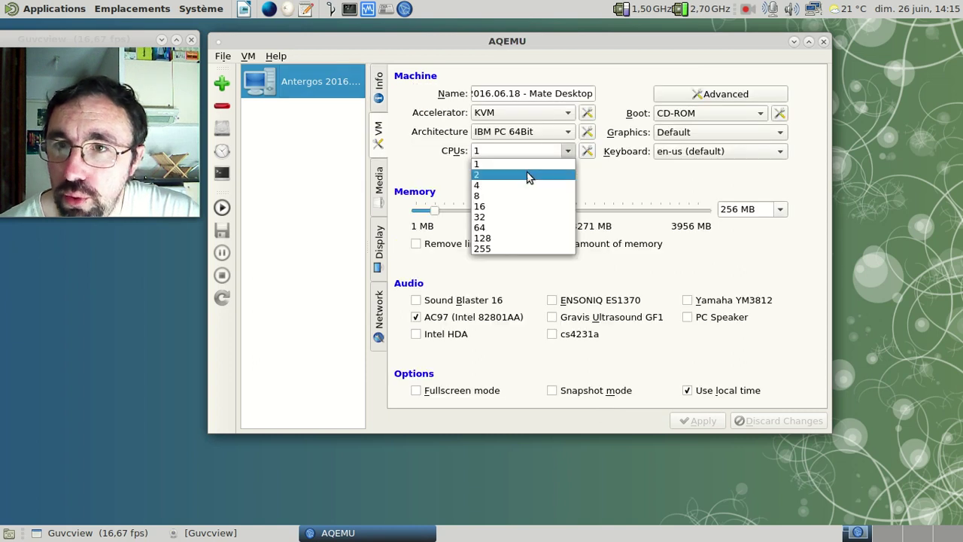
{"action": "left_click", "coordinate": [528, 172]}
{"action": "left_click", "coordinate": [695, 153]}
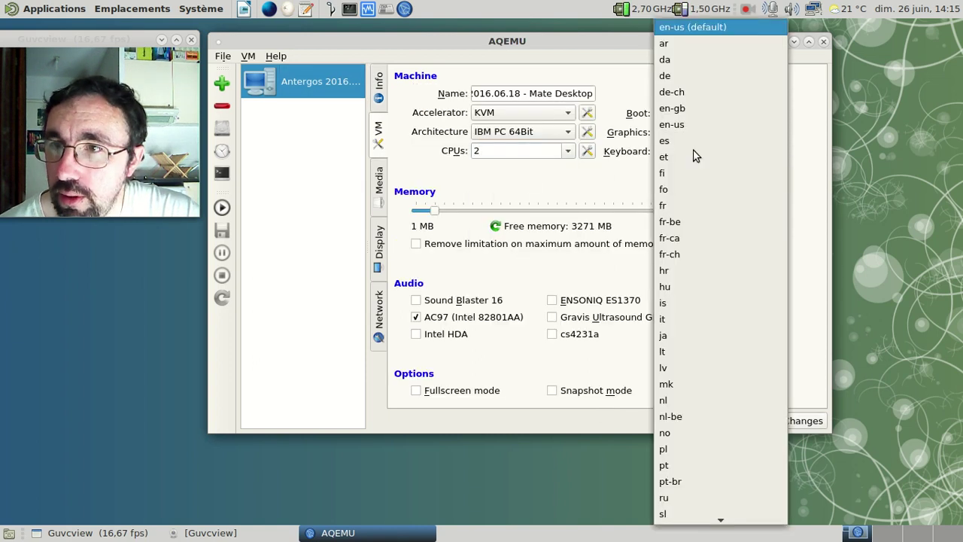
{"action": "left_click", "coordinate": [686, 211]}
- Set the virtual machine's memory to 2 GB and disable the use of local time
{"action": "triple_click", "coordinate": [739, 210]}
{"action": "type", "text": "2 GB"}
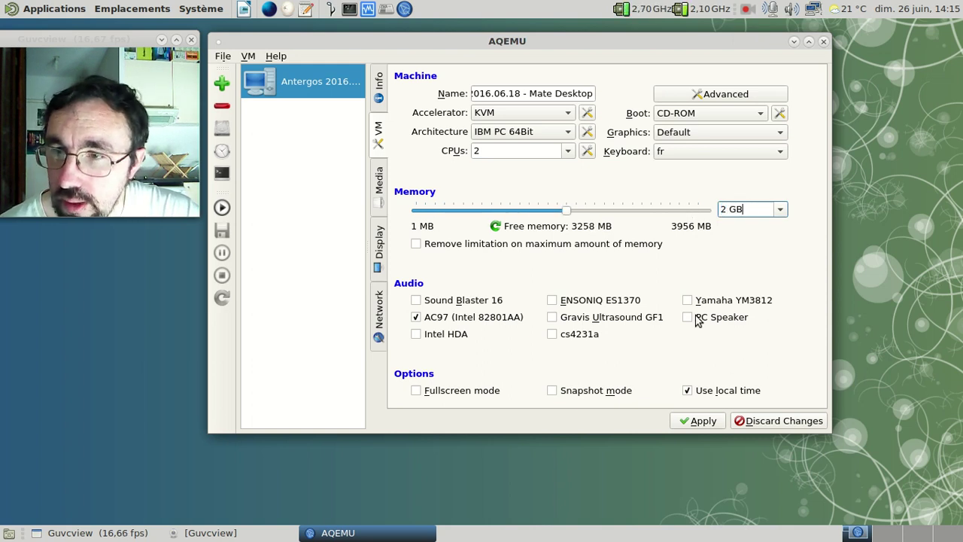
{"action": "left_click", "coordinate": [688, 390]}
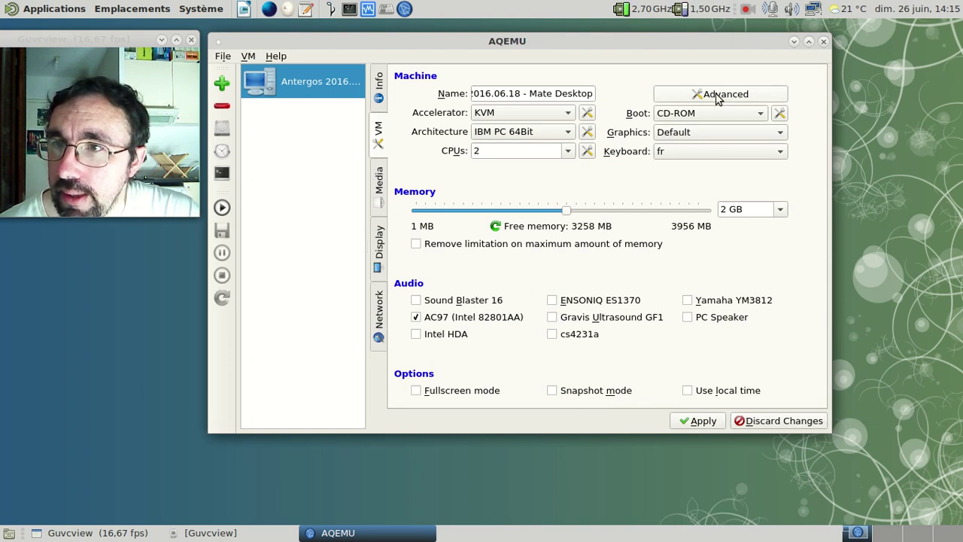
- Enable the hard drive as a boot device and place it ahead of the CD-ROM in the boot order
{"action": "left_click", "coordinate": [779, 113]}
{"action": "left_click", "coordinate": [387, 213]}
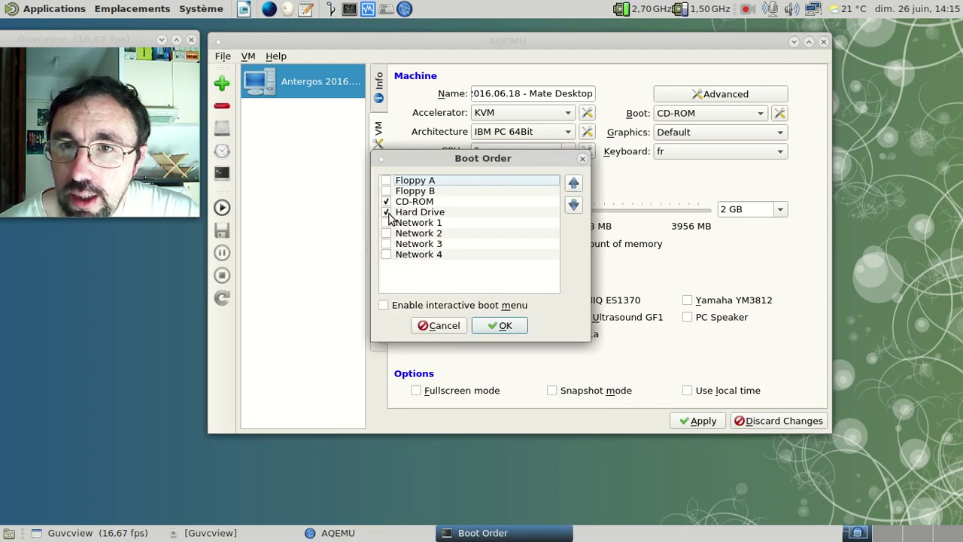
{"action": "left_click", "coordinate": [570, 184]}
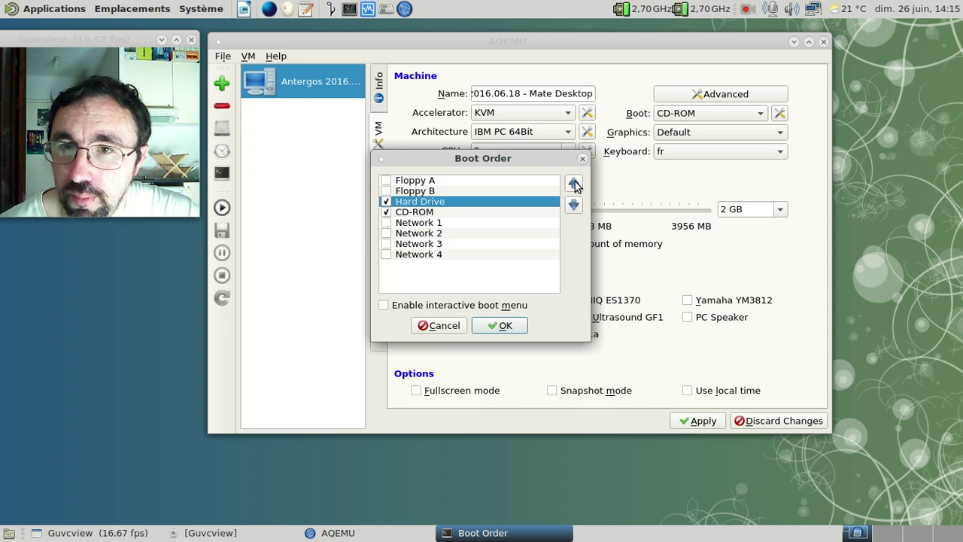
{"action": "left_click", "coordinate": [489, 328]}
- Set the virtual machine's graphics card to Cirrus CLGD 5446 and apply the machine settings
{"action": "left_click", "coordinate": [686, 136]}
{"action": "left_click", "coordinate": [697, 164]}
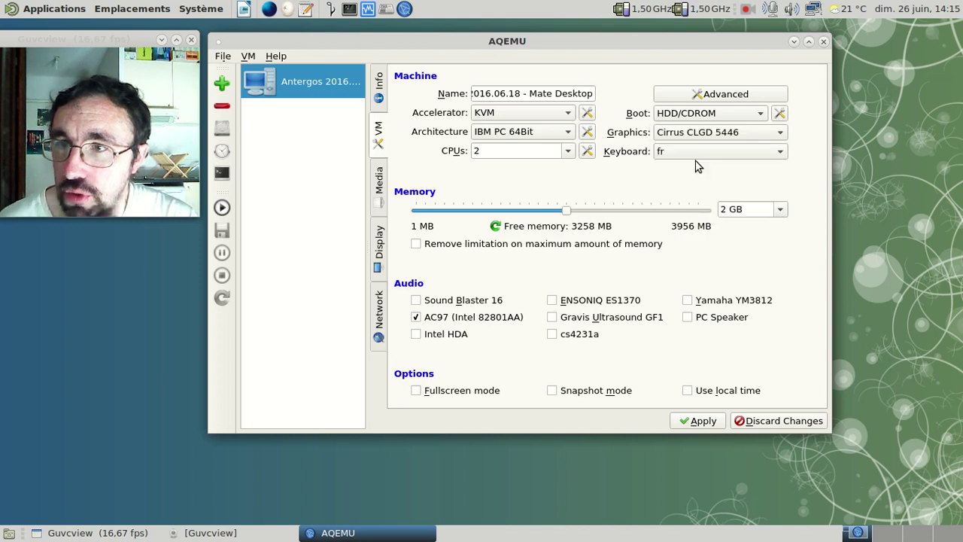
{"action": "left_click", "coordinate": [710, 426]}
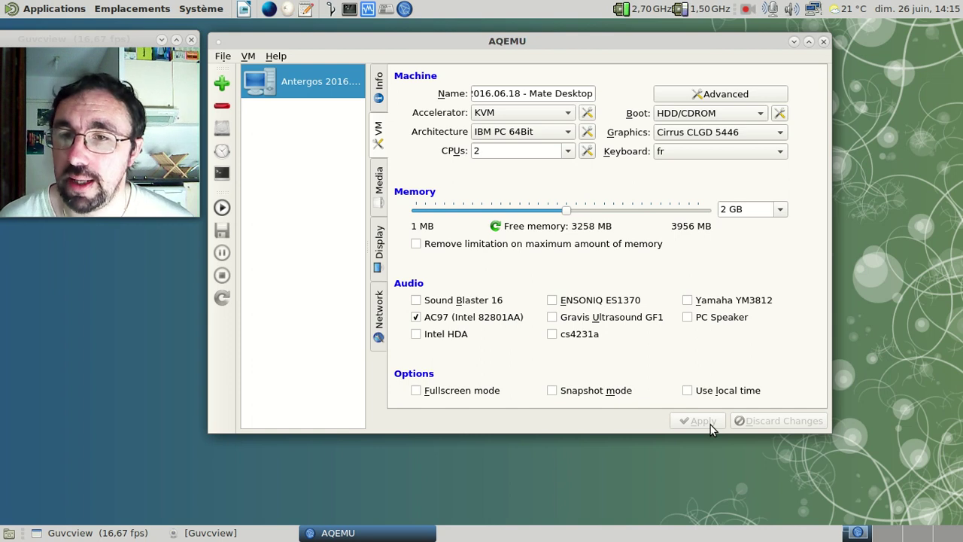
- Attach antergos-minimal-2016.06.18-x86_64.iso from the Public folder as the virtual machine's CD/DVD-ROM
{"action": "left_click", "coordinate": [380, 183]}
{"action": "left_click", "coordinate": [448, 157]}
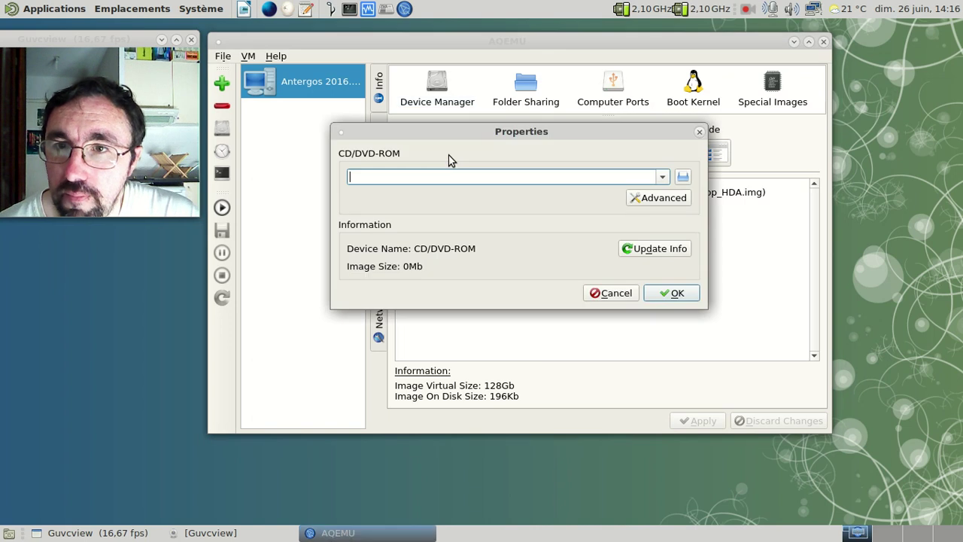
{"action": "left_click", "coordinate": [682, 177]}
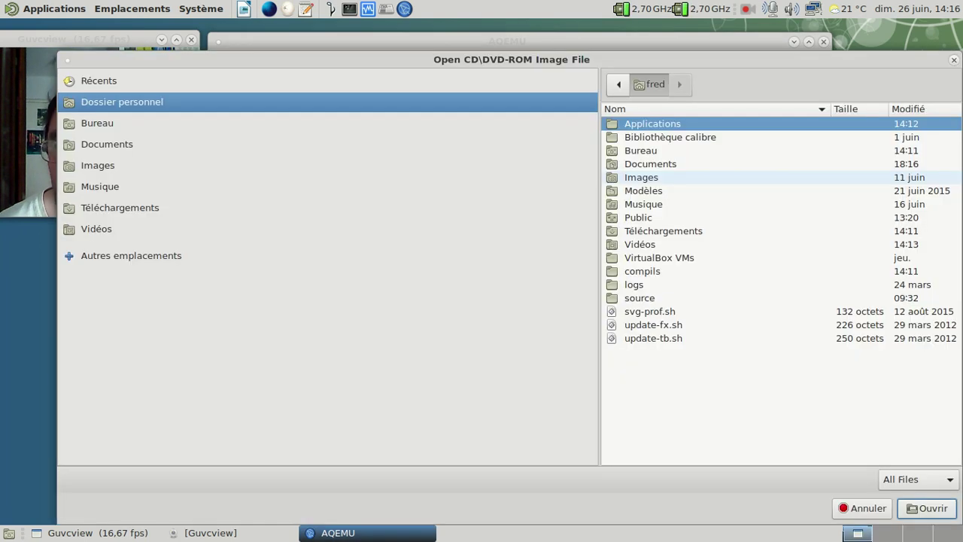
{"action": "double_click", "coordinate": [638, 217]}
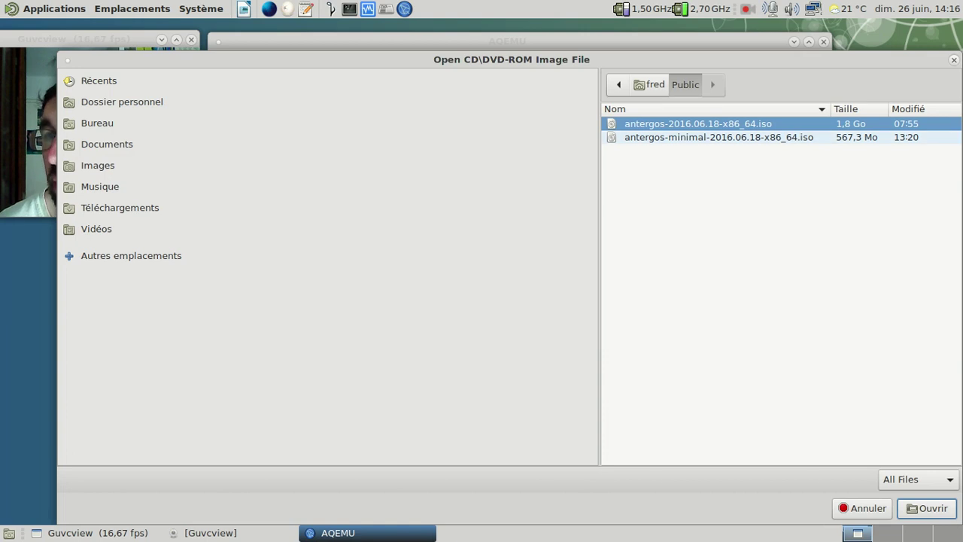
{"action": "left_click", "coordinate": [719, 137]}
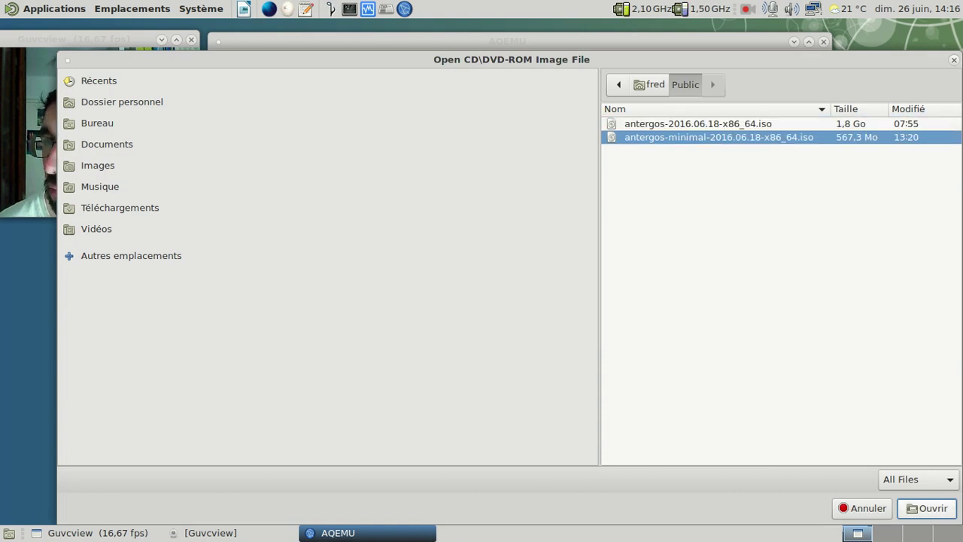
{"action": "key", "text": "Return"}
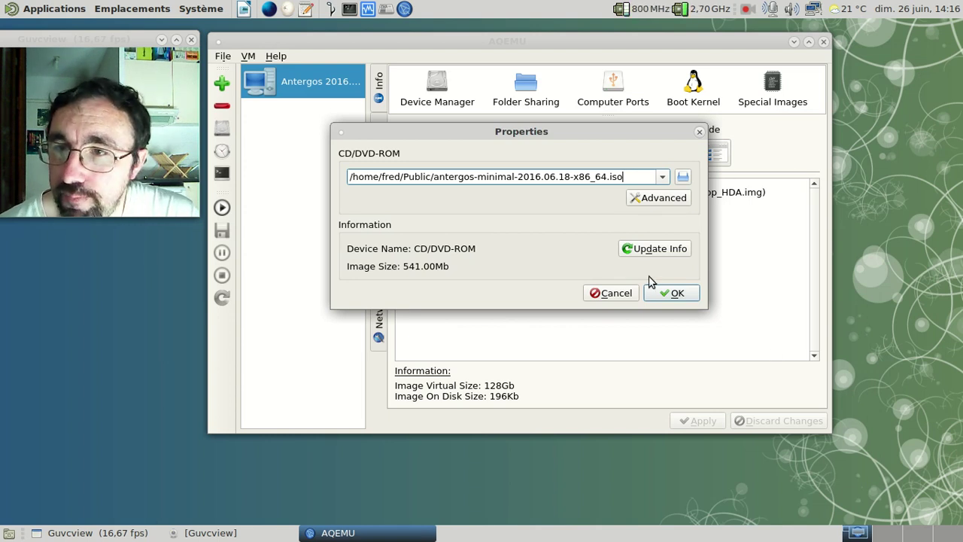
{"action": "left_click", "coordinate": [668, 293]}
{"action": "left_click", "coordinate": [623, 91]}
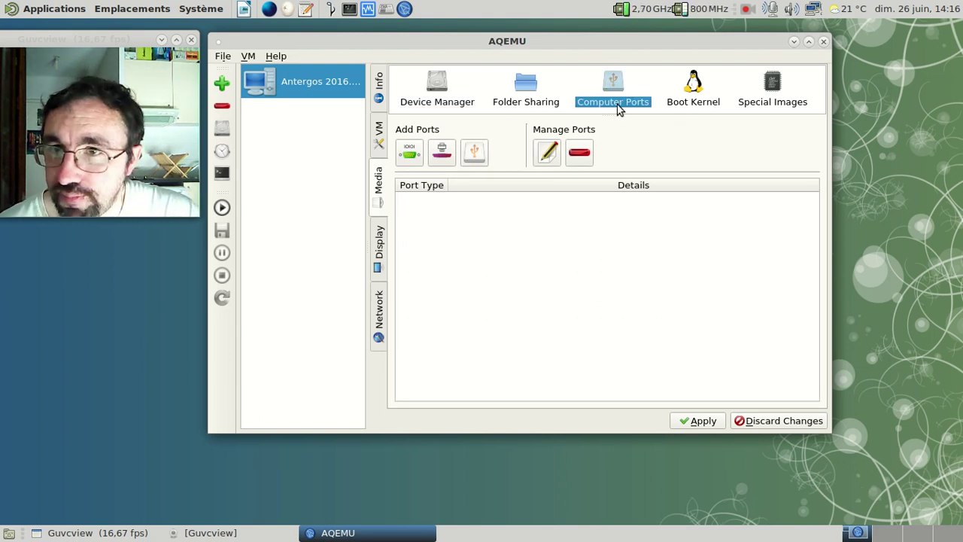
{"action": "left_click", "coordinate": [434, 96]}
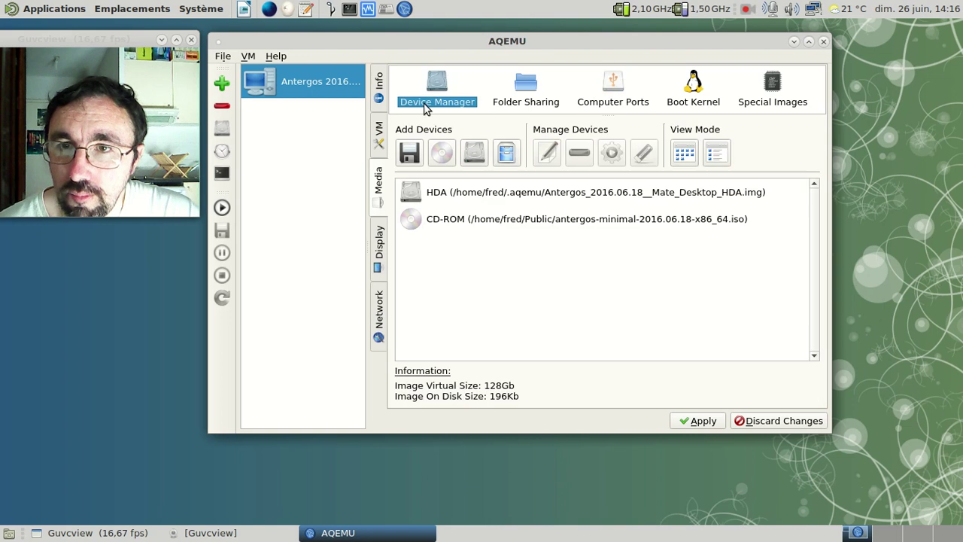
- Generate a MAC address for network Card 1 and apply the virtual machine's changes
{"action": "left_click", "coordinate": [378, 249]}
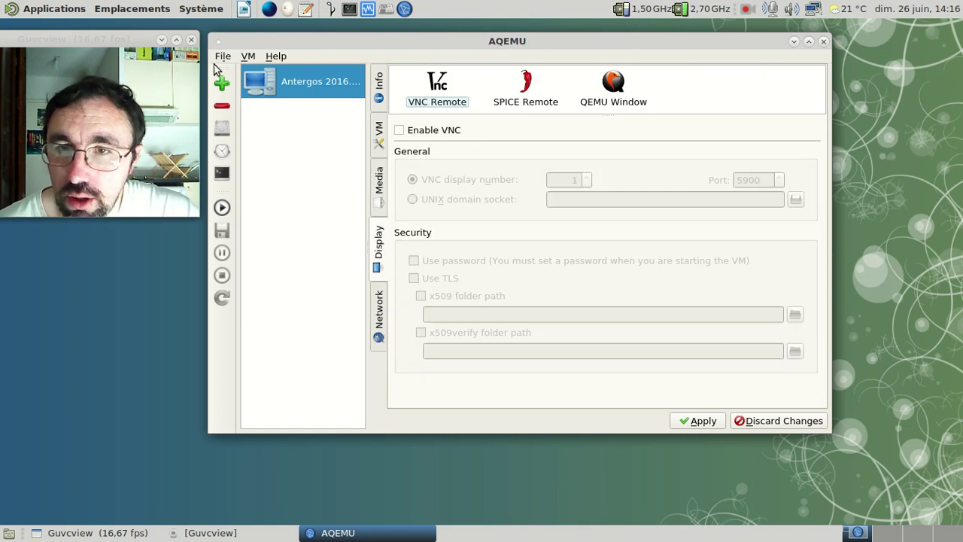
{"action": "left_click", "coordinate": [382, 305]}
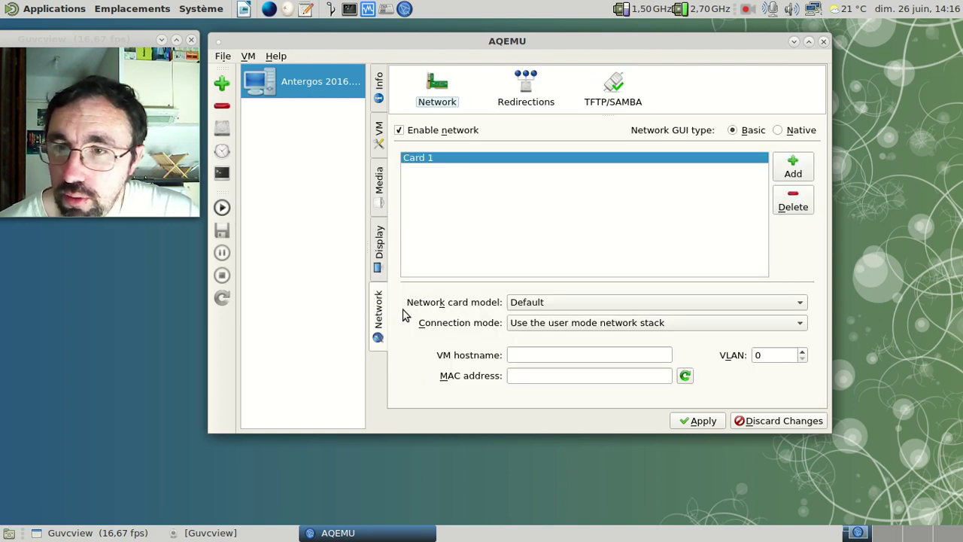
{"action": "left_click", "coordinate": [680, 379]}
{"action": "left_click", "coordinate": [694, 423]}
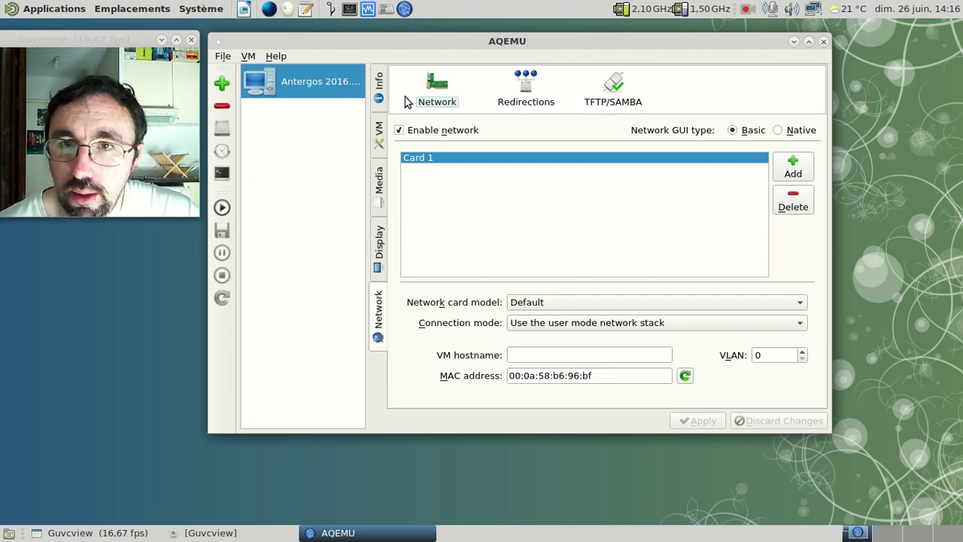
- Start the Antergos virtual machine, minimize the AQEMU window and move the QEMU window up to show the whole boot menu
{"action": "left_click", "coordinate": [379, 83]}
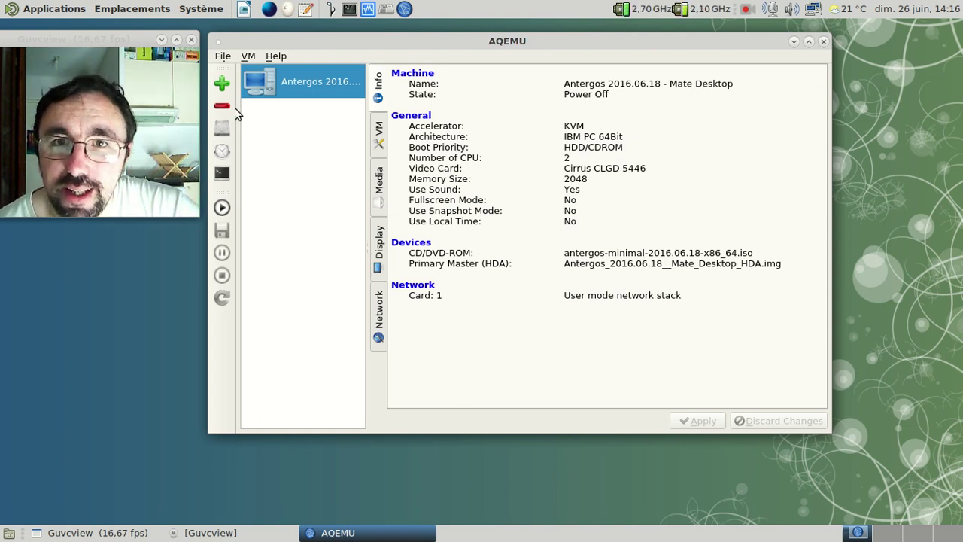
{"action": "left_click", "coordinate": [229, 213]}
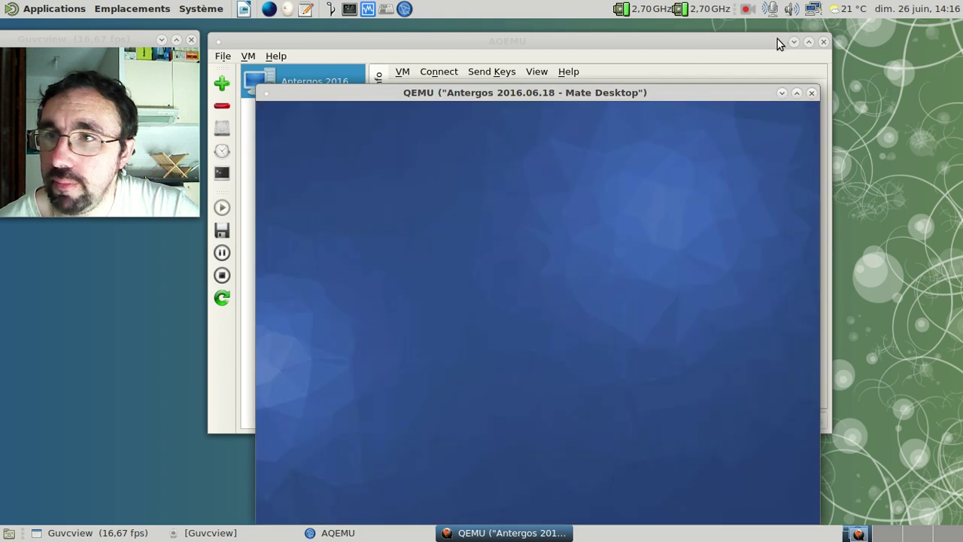
{"action": "left_click", "coordinate": [793, 42]}
{"action": "left_click_drag", "start_coordinate": [557, 96], "coordinate": [518, 36]}
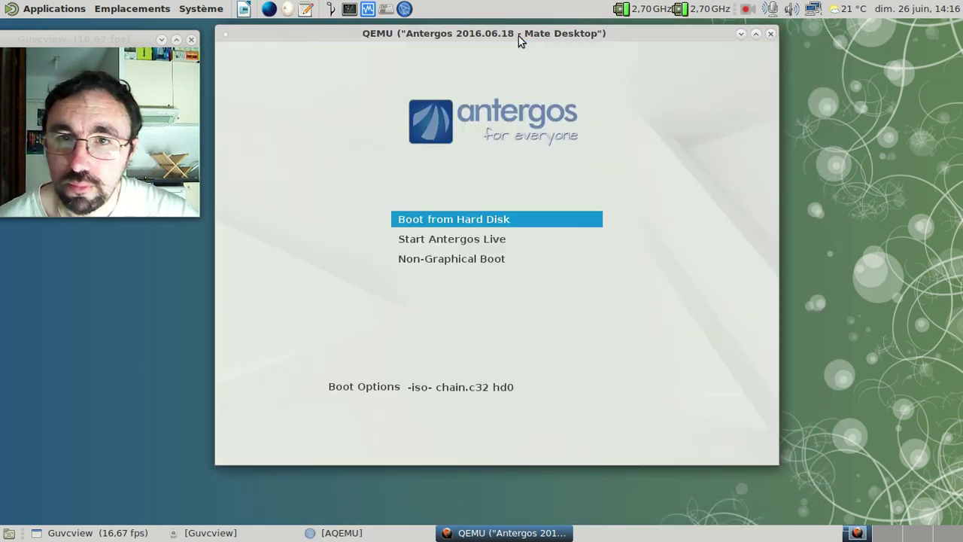
- Set the Antergos boot menu language to Français
{"action": "key", "text": "F2"}
{"action": "key", "text": "Down"}
{"action": "key", "text": "Down"}
{"action": "key", "text": "Down"}
{"action": "key", "text": "Down"}
{"action": "key", "text": "Return"}
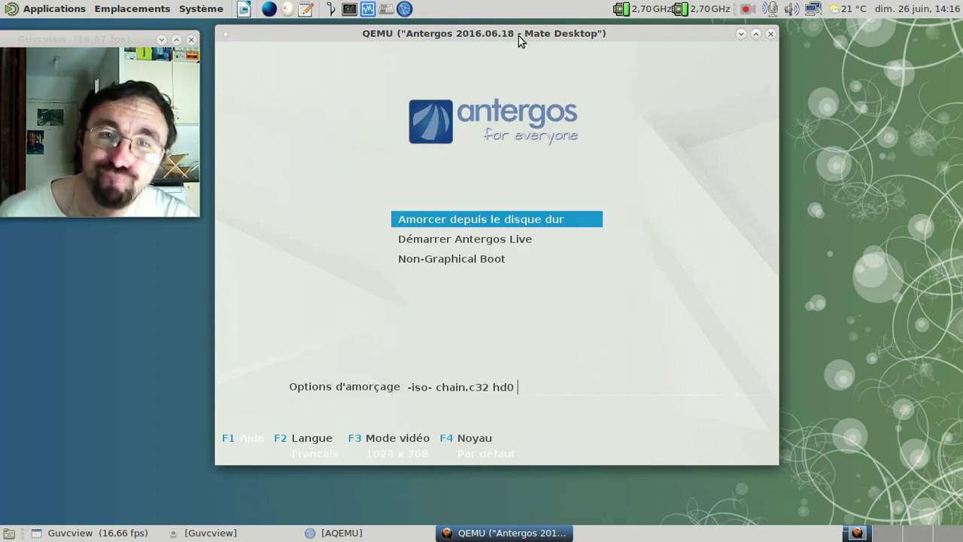
- Try to boot Antergos Live (Démarrer Antergos Live) with the video mode set to Sans KMS
{"action": "key", "text": "Down"}
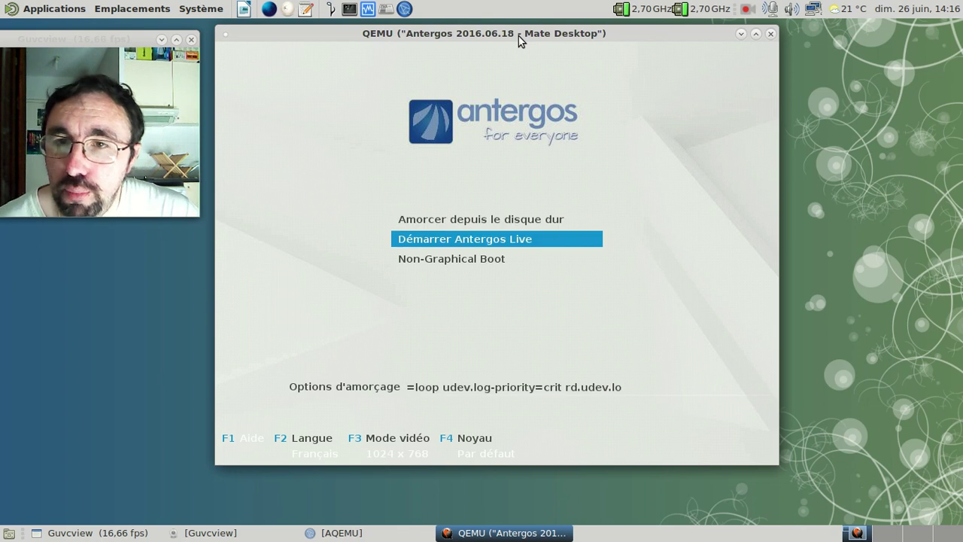
{"action": "key", "text": "F3"}
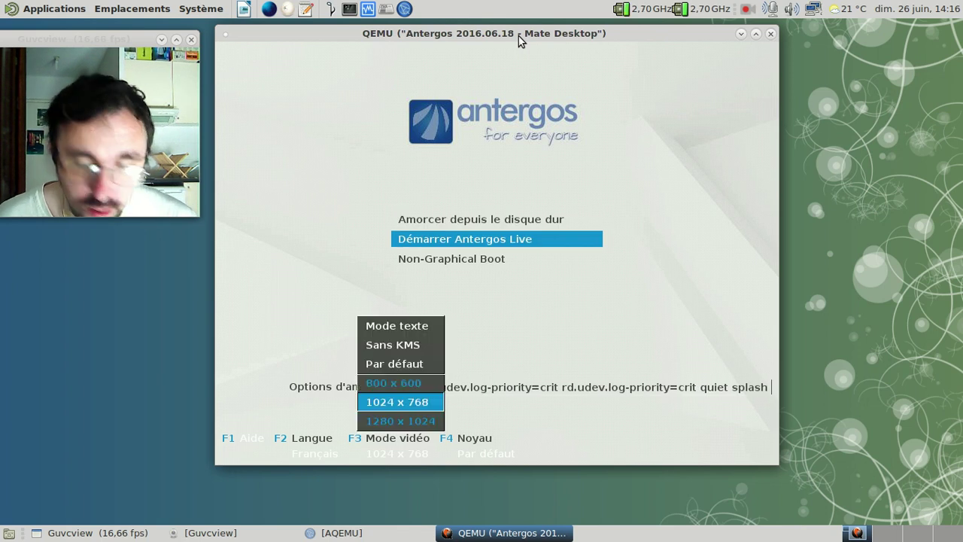
{"action": "key", "text": "Up"}
{"action": "key", "text": "Up"}
{"action": "key", "text": "Up"}
{"action": "key", "text": "Down"}
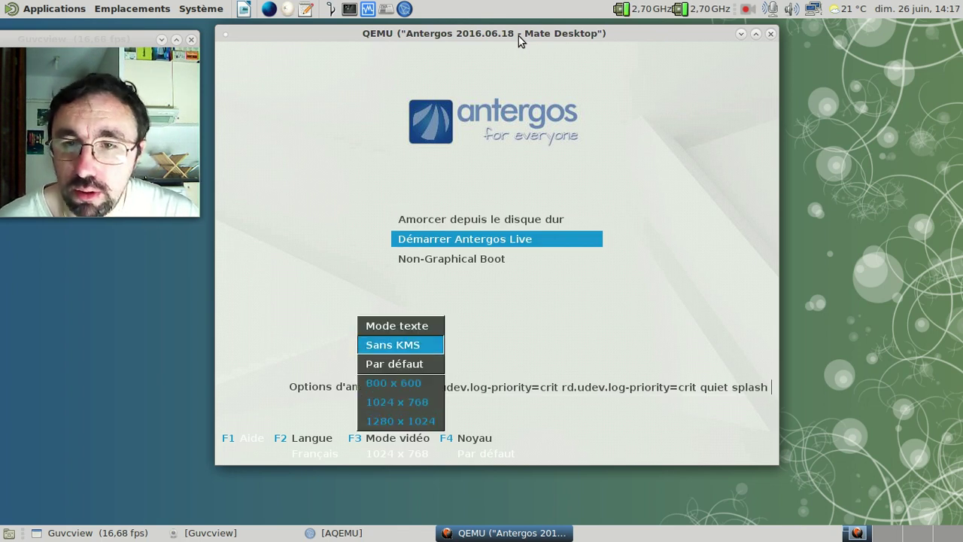
{"action": "key", "text": "Down"}
{"action": "key", "text": "Up"}
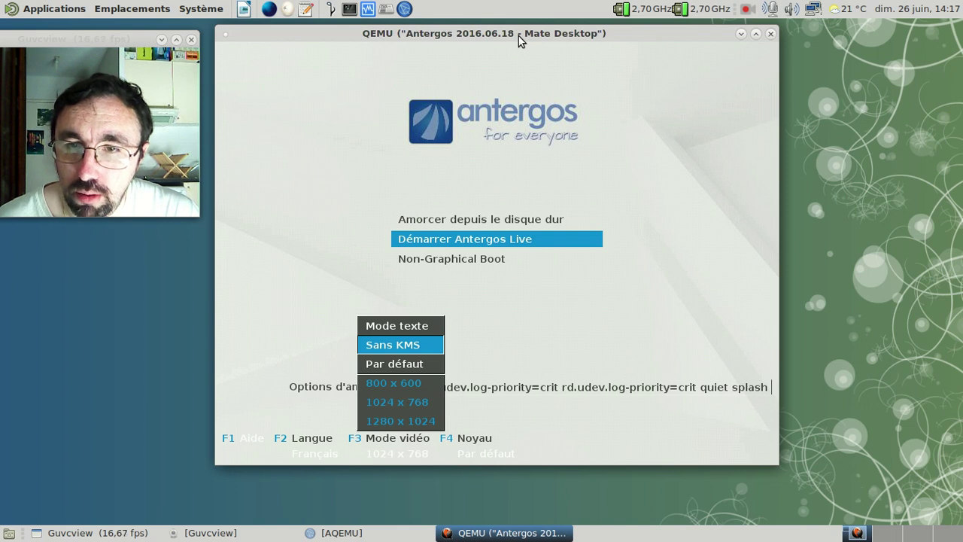
{"action": "key", "text": "Return"}
{"action": "key", "text": "Return"}
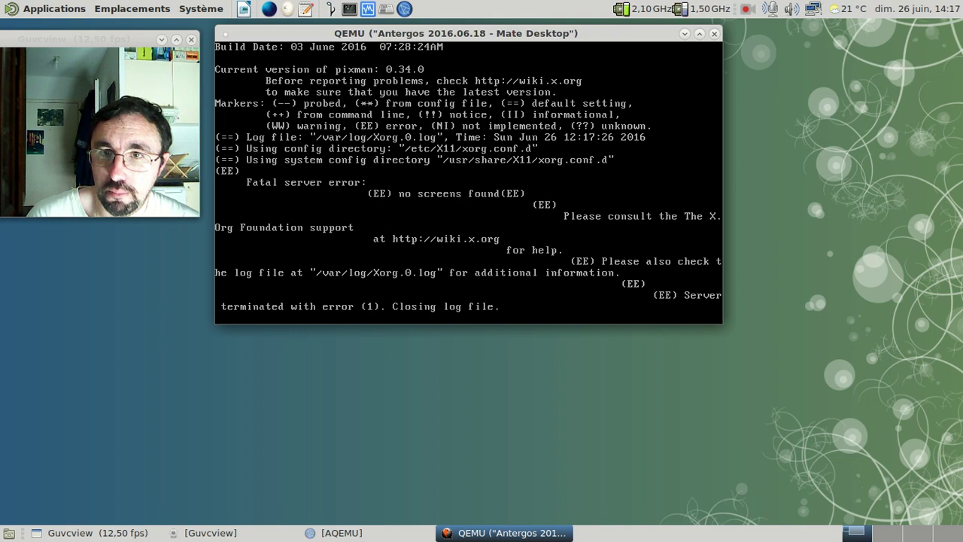
- Release the QEMU mouse grab and reset the running virtual machine from AQEMU, confirming the reboot
{"action": "key", "text": "ctrl+alt"}
{"action": "left_click", "coordinate": [335, 532]}
{"action": "left_click", "coordinate": [406, 71]}
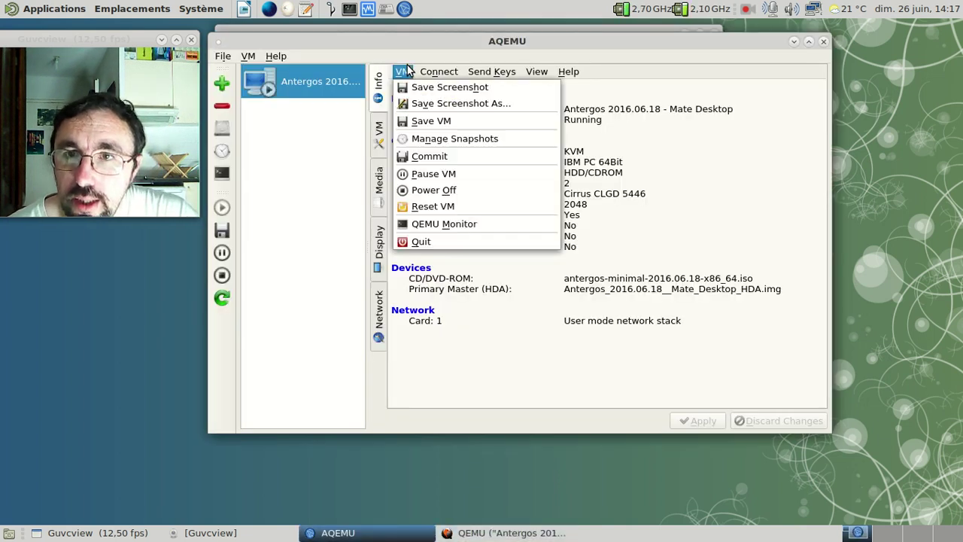
{"action": "left_click", "coordinate": [459, 207]}
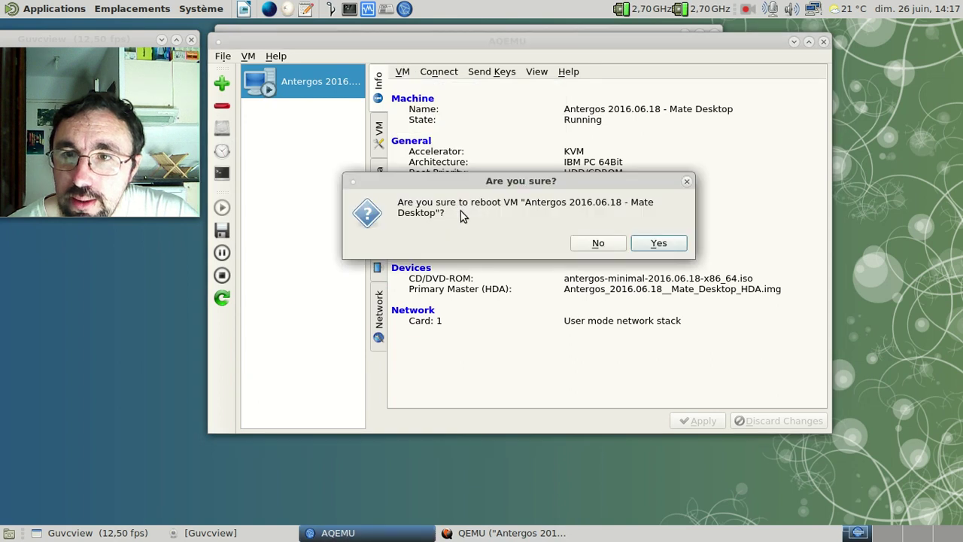
{"action": "left_click", "coordinate": [647, 246]}
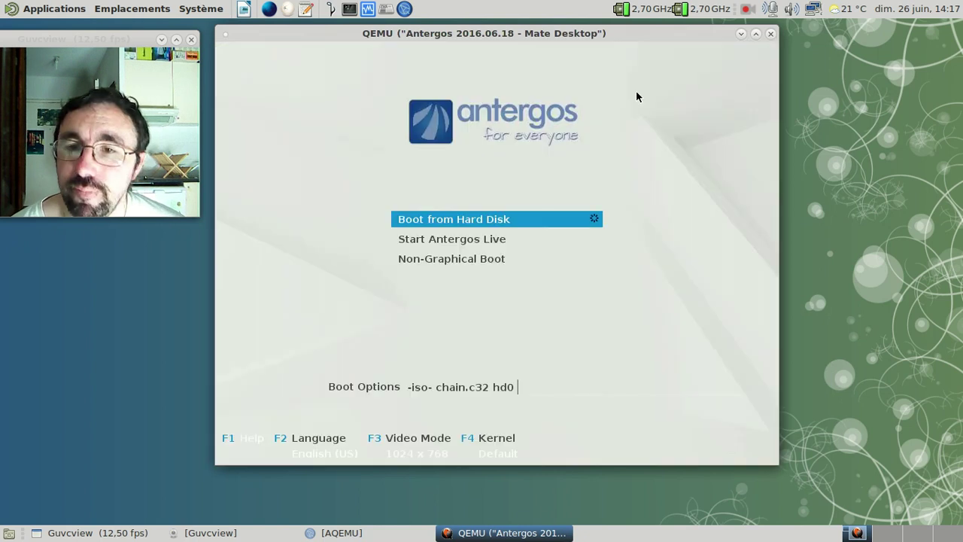
- Choose Français as the language in the restarted machine's boot menu
{"action": "key", "text": "F2"}
{"action": "key", "text": "Down"}
{"action": "key", "text": "Down"}
{"action": "key", "text": "Down"}
{"action": "key", "text": "Down"}
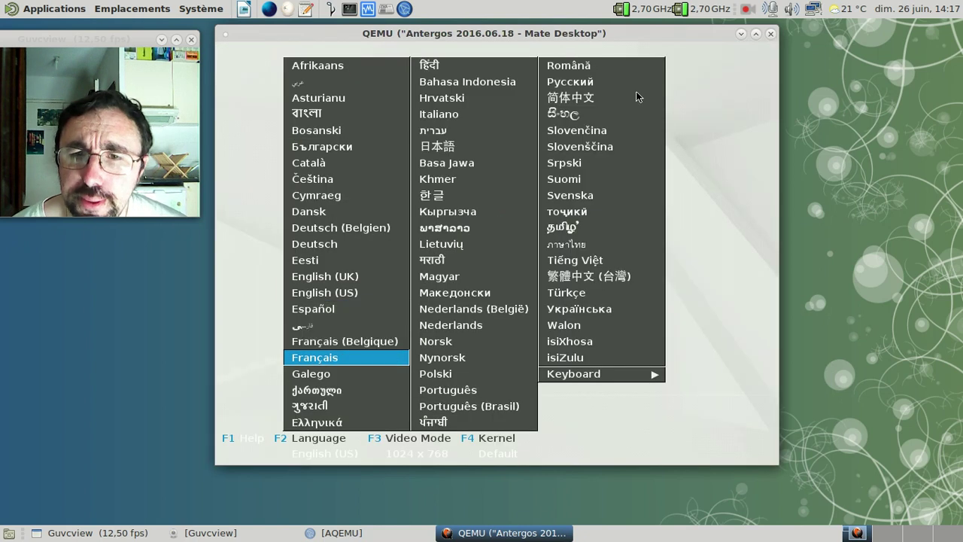
{"action": "key", "text": "Return"}
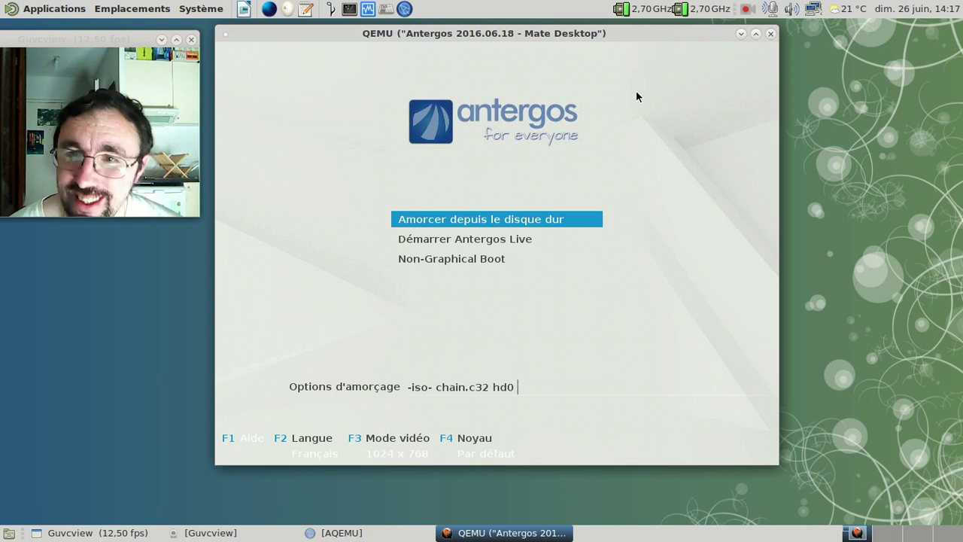
- Set the video mode to Par défaut and boot the Démarrer Antergos Live entry
{"action": "key", "text": "F3"}
{"action": "key", "text": "Up"}
{"action": "key", "text": "Up"}
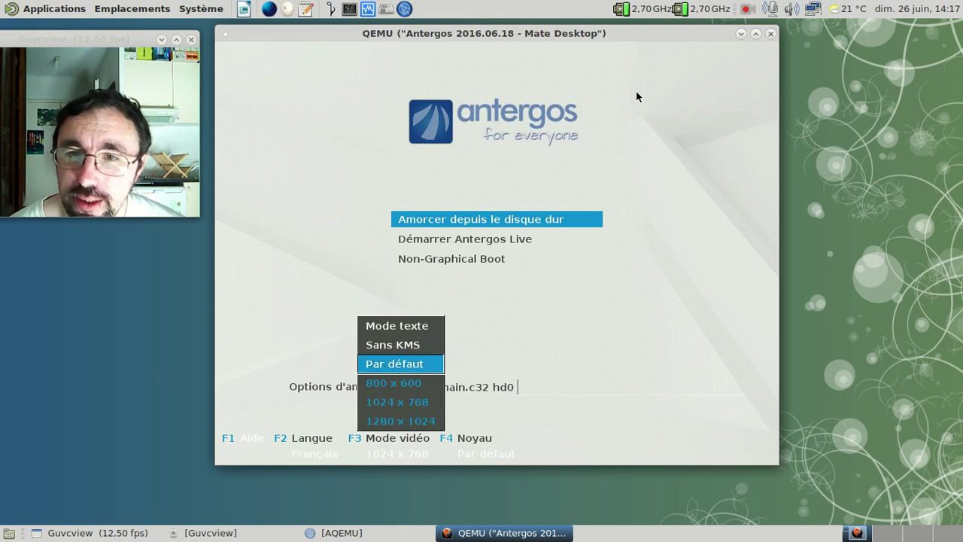
{"action": "key", "text": "Return"}
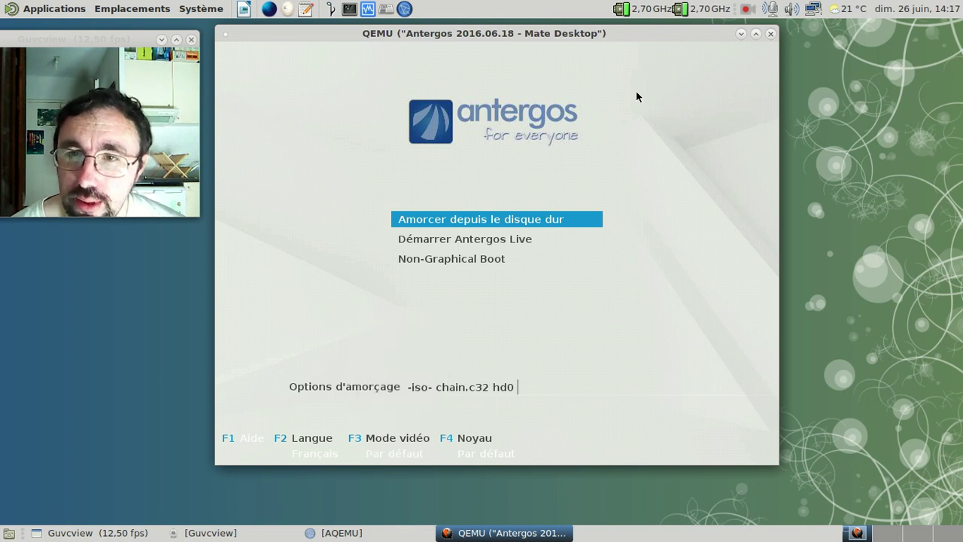
{"action": "key", "text": "Down"}
{"action": "key", "text": "Return"}
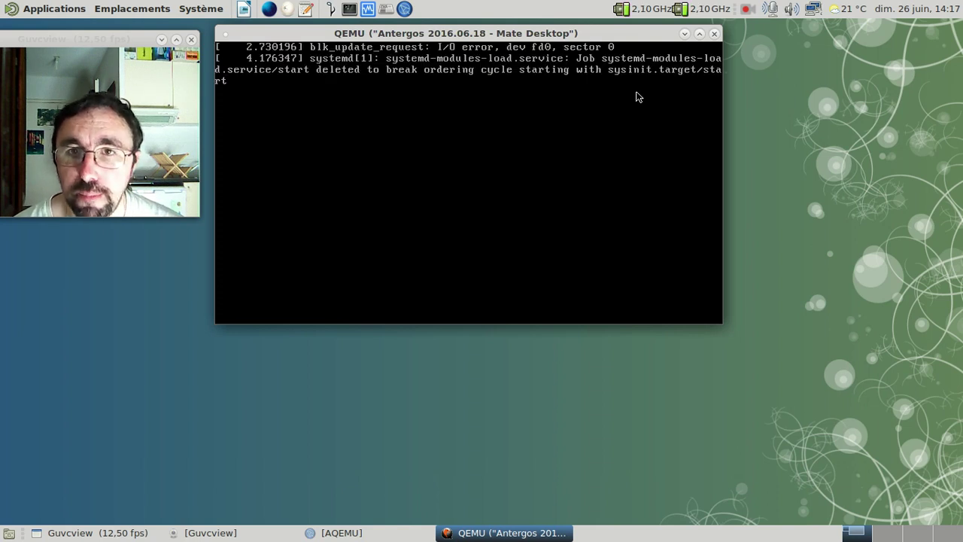
- Open a terminal in the live session, dismiss the installer notice and close the Cnchi 0.14.94 installer
{"action": "left_click", "coordinate": [636, 97]}
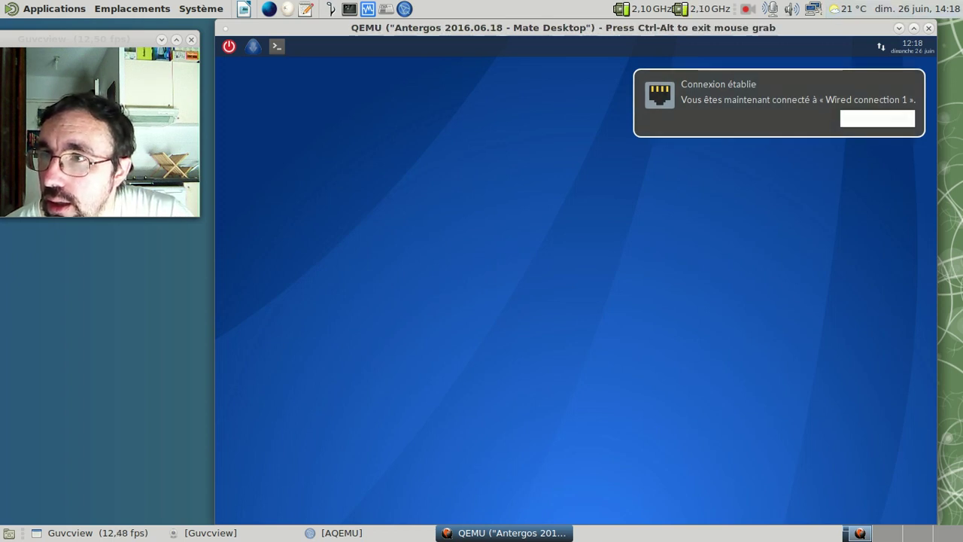
{"action": "key", "text": "ctrl+alt"}
{"action": "left_click", "coordinate": [333, 39]}
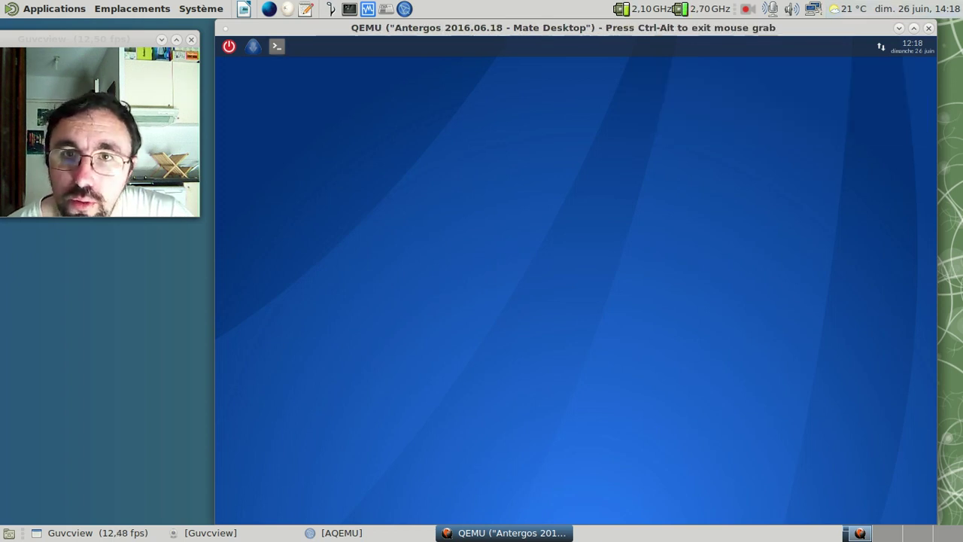
{"action": "left_click", "coordinate": [277, 46]}
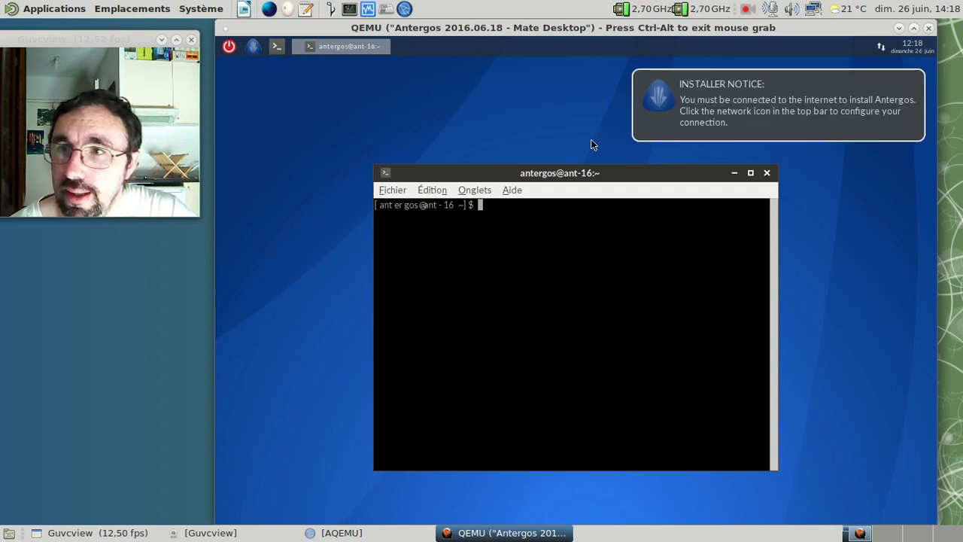
{"action": "left_click", "coordinate": [761, 120]}
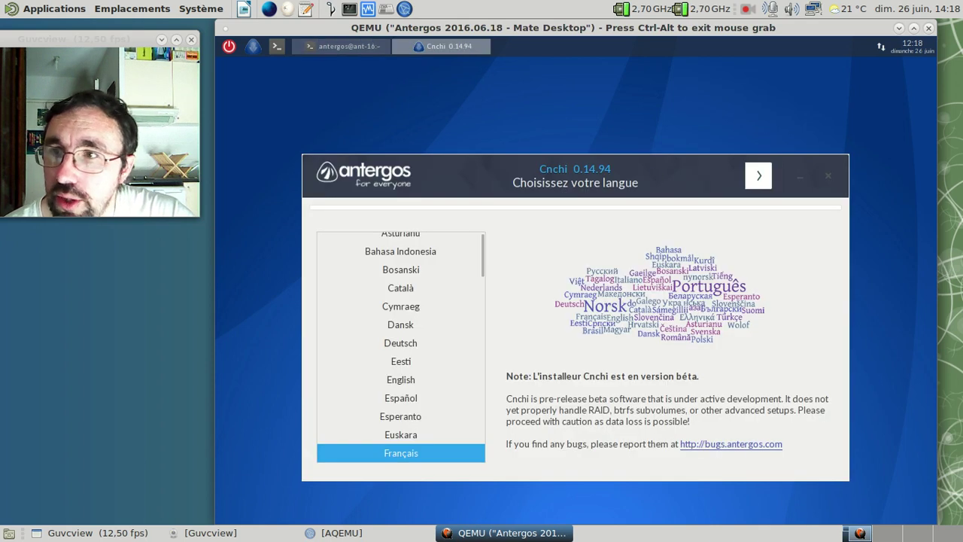
{"action": "left_click", "coordinate": [828, 176]}
{"action": "type", "text": "sudo pqc;qn"}
{"action": "key", "text": "BackSpace"}
{"action": "key", "text": "BackSpace"}
{"action": "key", "text": "BackSpace"}
{"action": "key", "text": "BackSpace"}
{"action": "key", "text": "BackSpace"}
{"action": "key", "text": "BackSpace"}
{"action": "key", "text": "BackSpace"}
{"action": "key", "text": "BackSpace"}
{"action": "key", "text": "BackSpace"}
{"action": "key", "text": "BackSpace"}
{"action": "key", "text": "BackSpace"}
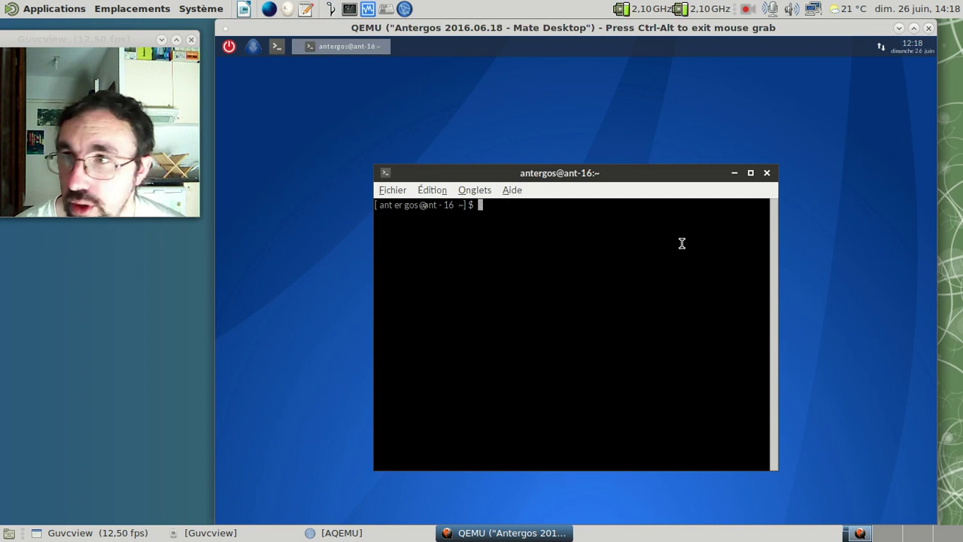
- Switch the live session's keyboard to French with setxkbmap fr and run the full upgrade sudo pacman -Syu, accepting the installation
{"action": "type", "text": "setxkbmap fr"}
{"action": "key", "text": "Return"}
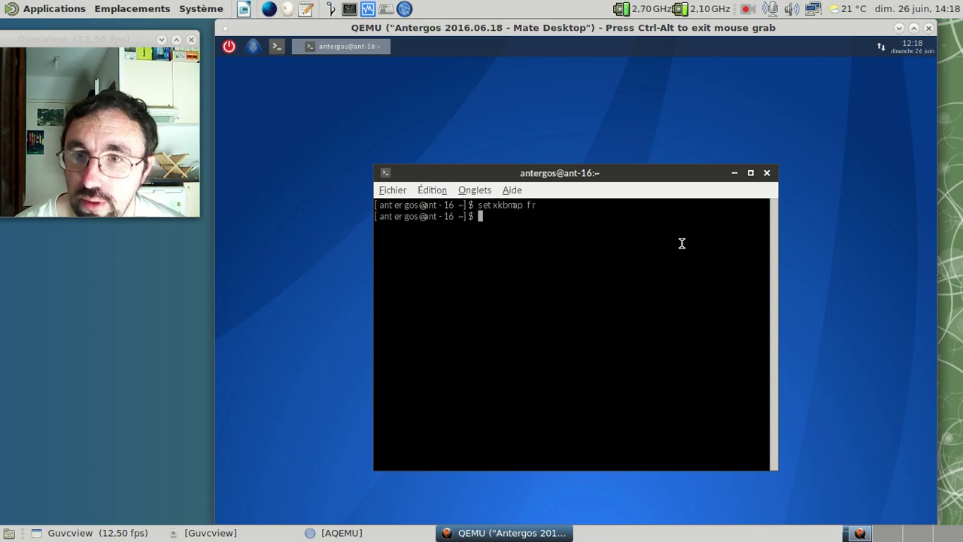
{"action": "type", "text": "sudo pacman -Syu"}
{"action": "key", "text": "Return"}
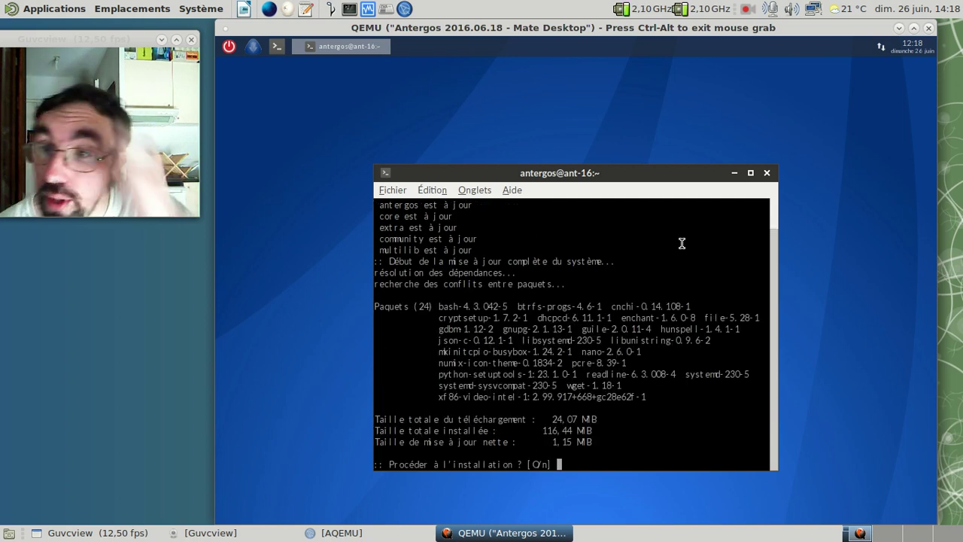
{"action": "left_click_drag", "start_coordinate": [607, 306], "coordinate": [711, 307]}
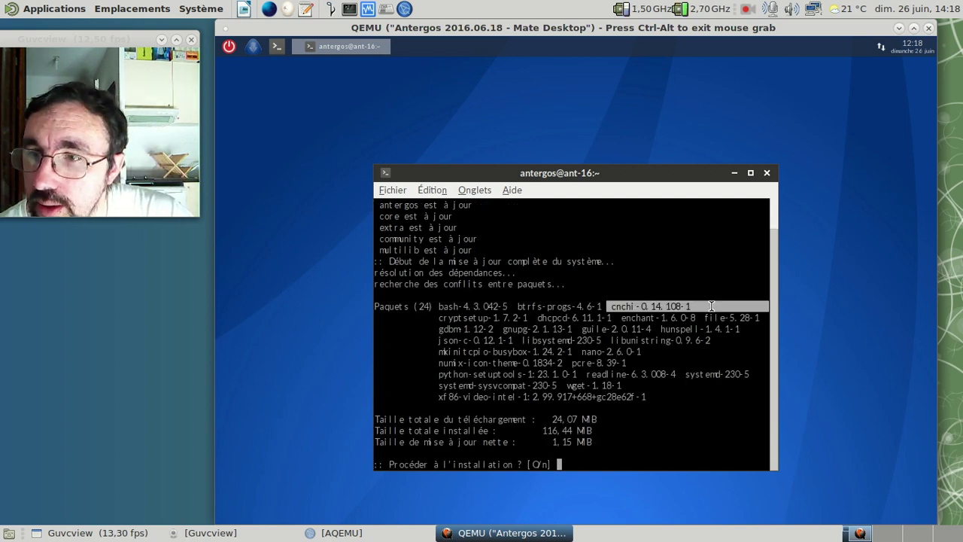
{"action": "left_click", "coordinate": [683, 264]}
{"action": "key", "text": "Return"}
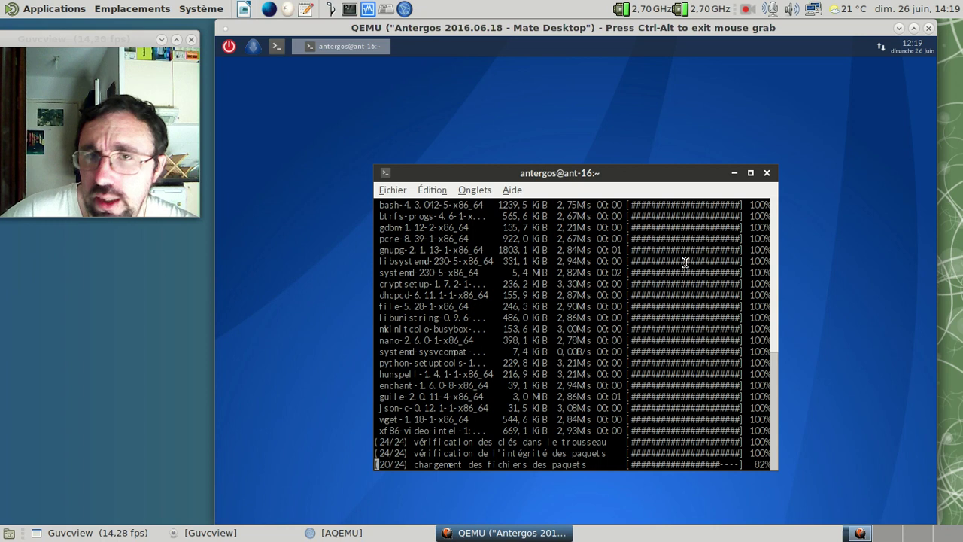
- Release the QEMU mouse grab, switch to the Nightly browser on the host and open bugs.archlinux.org
{"action": "key", "text": "ctrl+alt"}
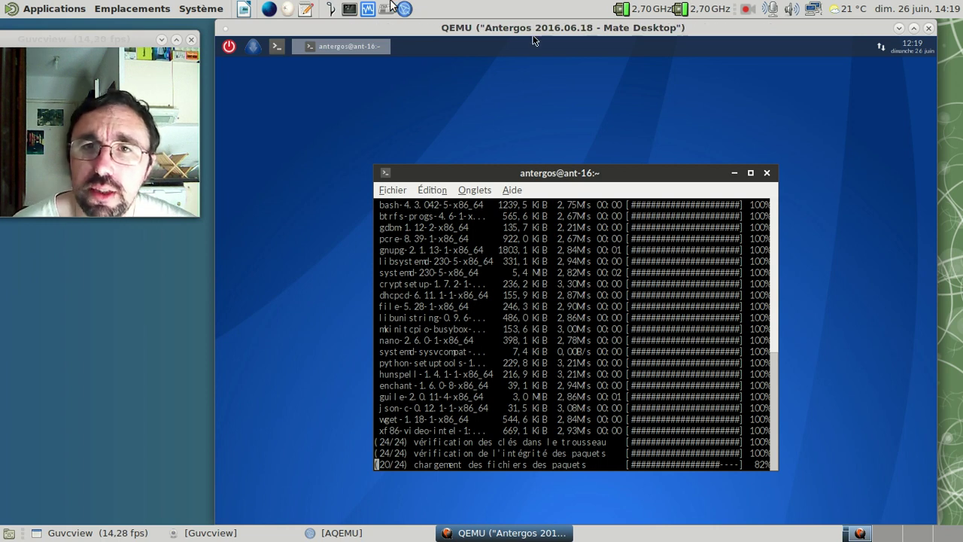
{"action": "left_click", "coordinate": [267, 9]}
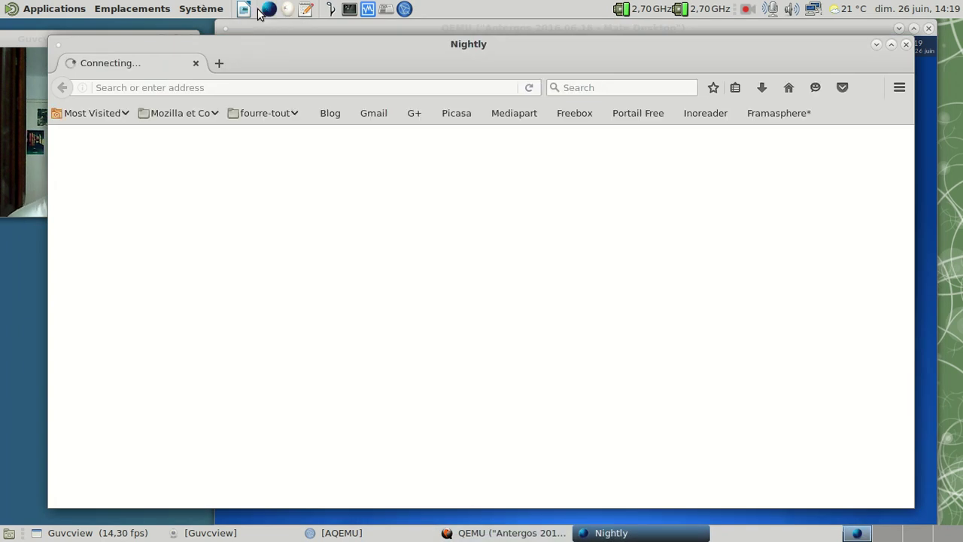
{"action": "left_click", "coordinate": [241, 86]}
{"action": "type", "text": "b"}
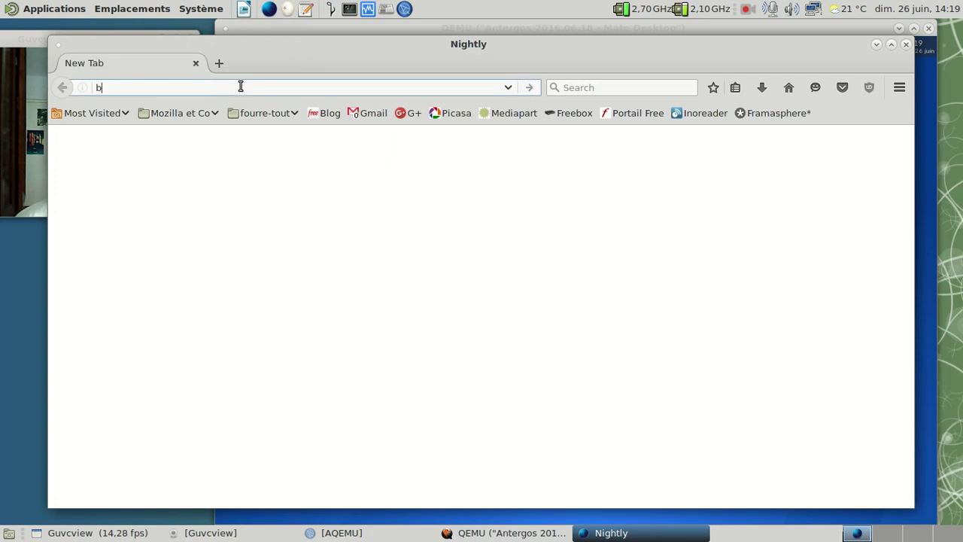
{"action": "type", "text": "ugs.archlinux.org"}
{"action": "key", "text": "Return"}
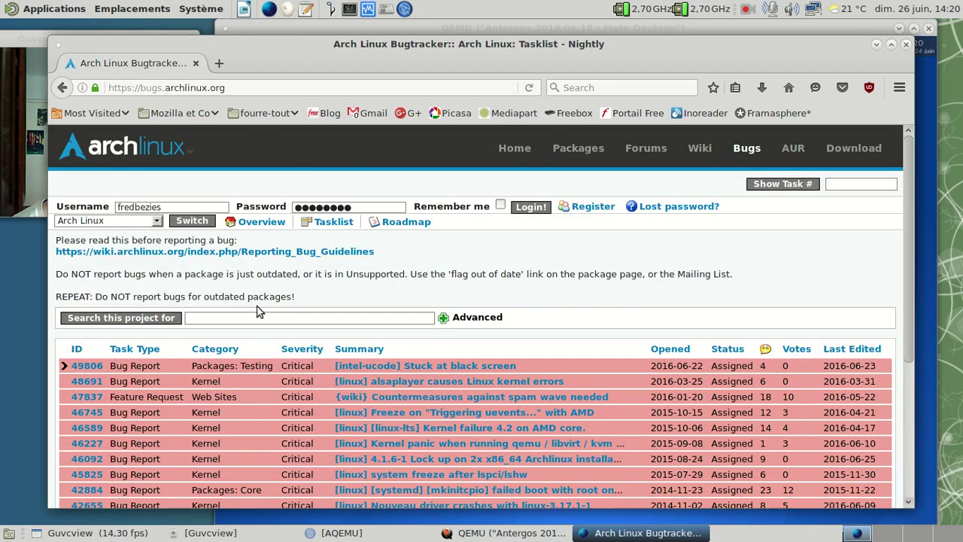
- Search the Arch Linux bug tracker for mandb
{"action": "left_click", "coordinate": [248, 320]}
{"action": "type", "text": "mandb"}
{"action": "key", "text": "Return"}
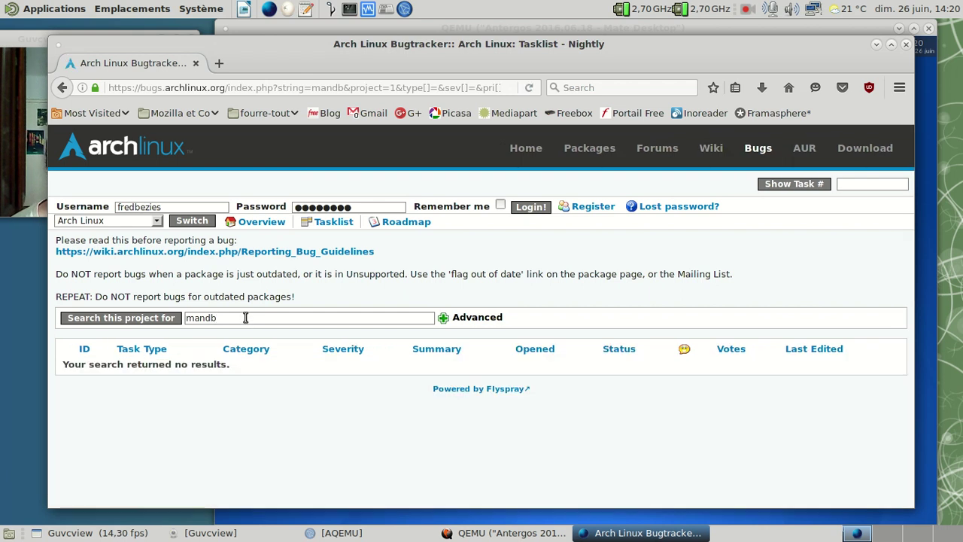
- Log in to the bug tracker with the prefilled account and open reported task FS#49426 about the $LC_* and $LANG warning
{"action": "left_click", "coordinate": [519, 208]}
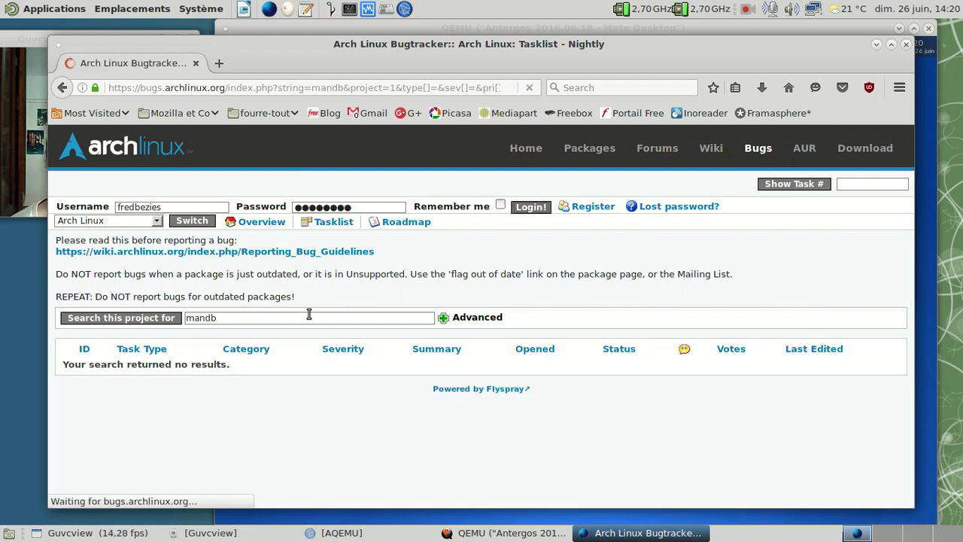
{"action": "left_click", "coordinate": [268, 224]}
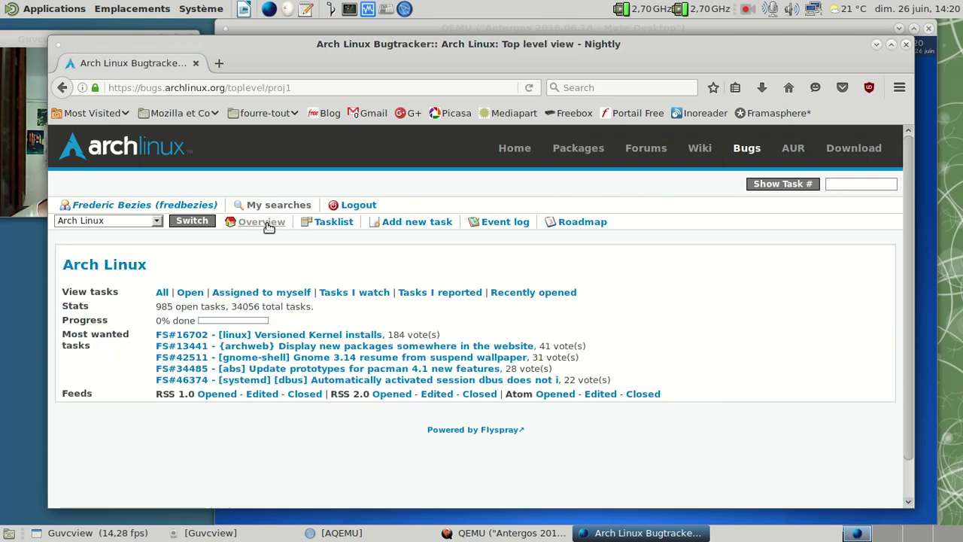
{"action": "left_click", "coordinate": [437, 292]}
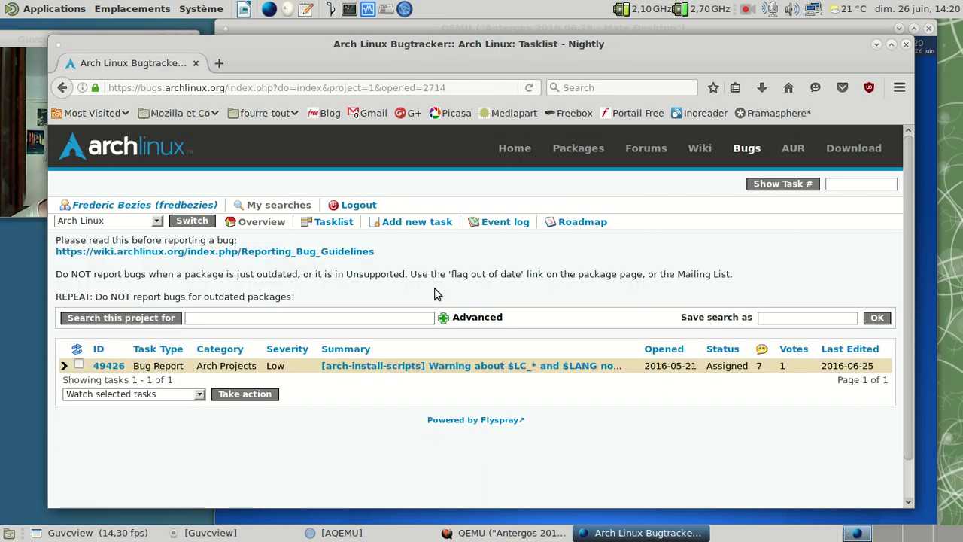
{"action": "left_click", "coordinate": [431, 364]}
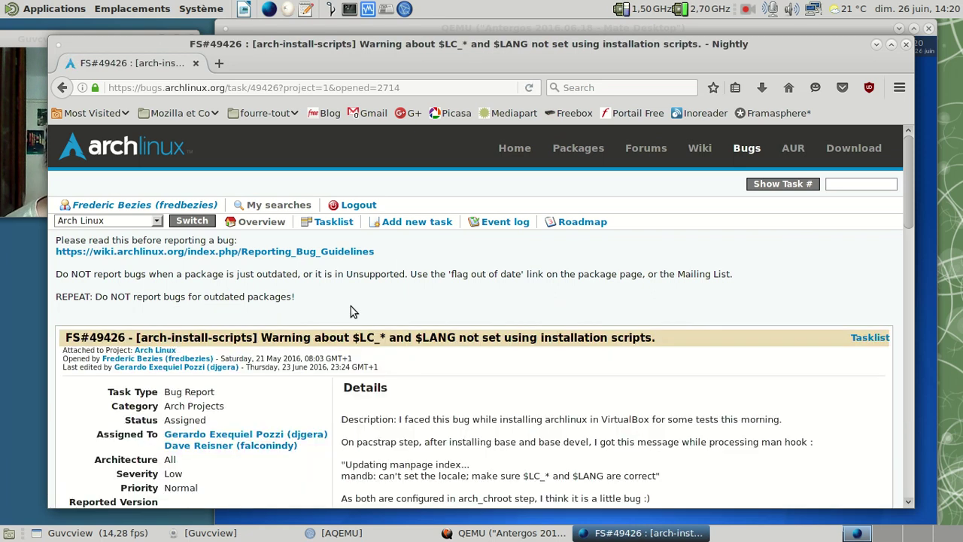
- Read the details and comments of bug FS#49426, then close the browser to return to the virtual machine
{"action": "scroll", "coordinate": [301, 324], "scroll_direction": "down", "scroll_amount": 3}
{"action": "scroll", "coordinate": [299, 323], "scroll_direction": "down", "scroll_amount": 3}
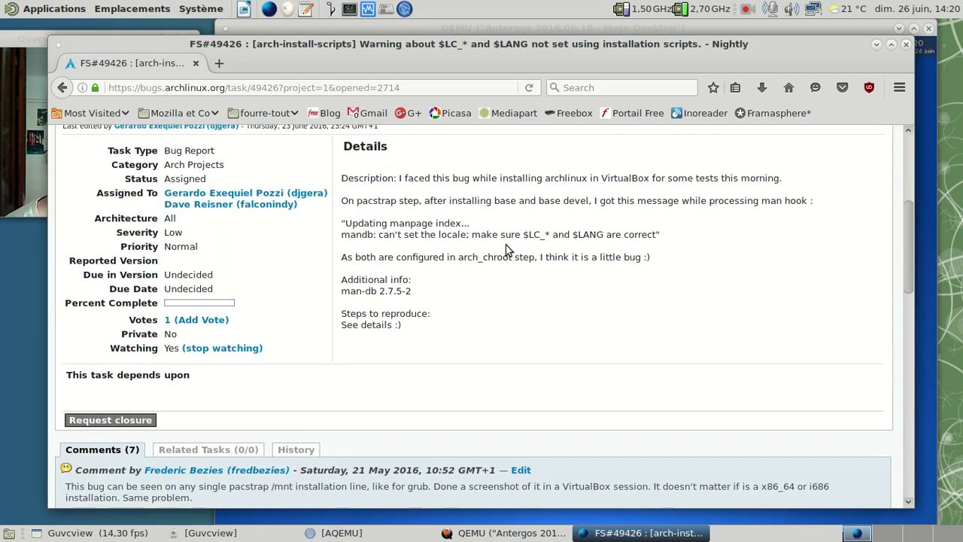
{"action": "scroll", "coordinate": [484, 278], "scroll_direction": "down", "scroll_amount": 3}
{"action": "scroll", "coordinate": [483, 278], "scroll_direction": "down", "scroll_amount": 5}
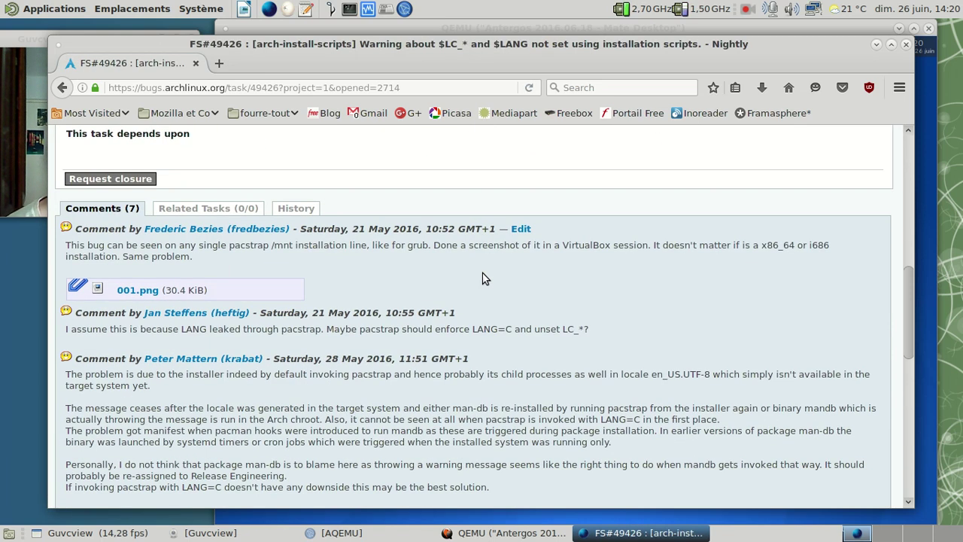
{"action": "scroll", "coordinate": [483, 278], "scroll_direction": "down", "scroll_amount": 5}
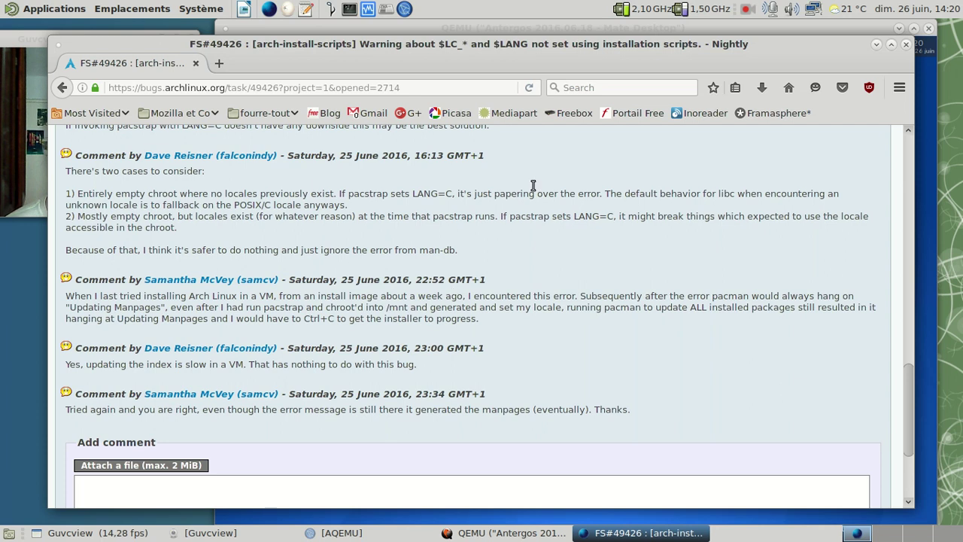
{"action": "left_click", "coordinate": [904, 44]}
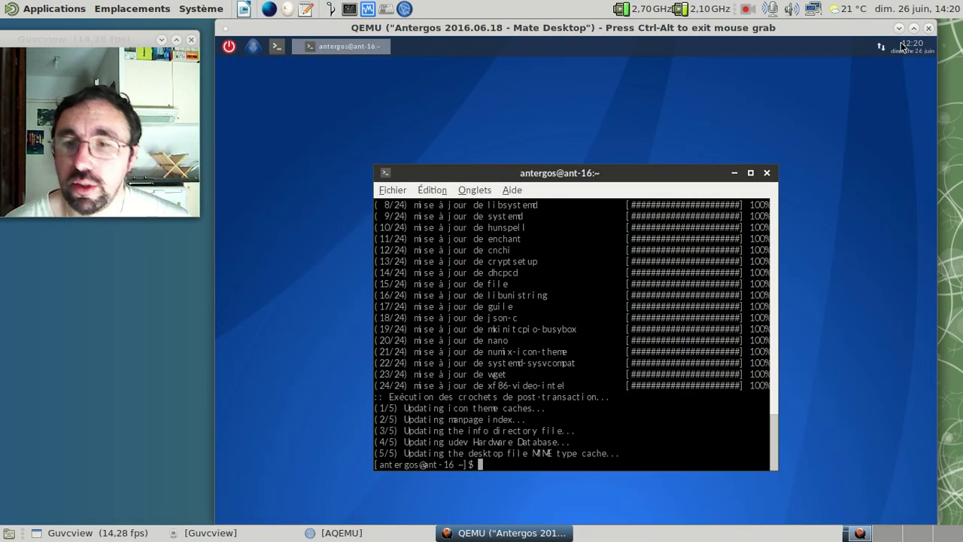
- Set the terminal's locale with export LANG=C and exit the terminal
{"action": "type", "text": "export L"}
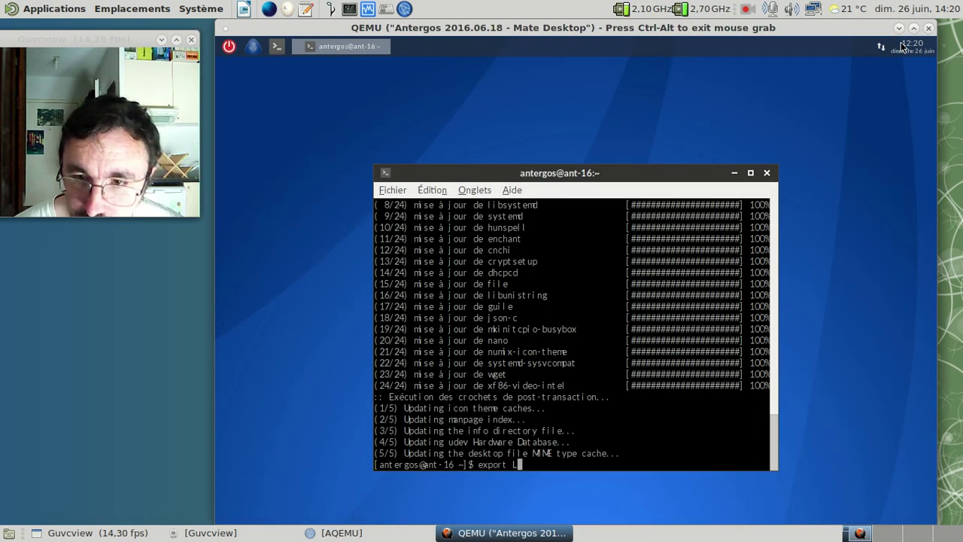
{"action": "type", "text": "ANG=C"}
{"action": "key", "text": "Return"}
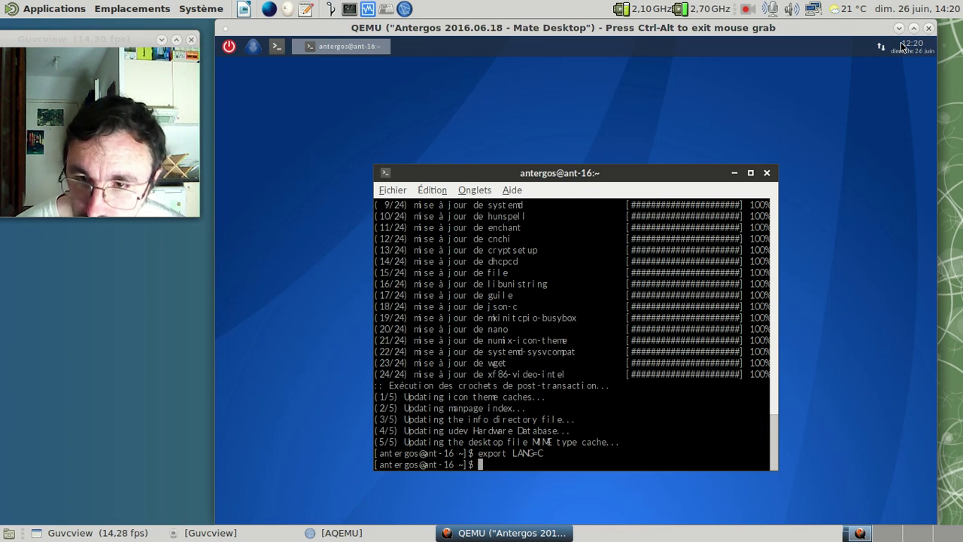
{"action": "type", "text": "exit"}
{"action": "key", "text": "Return"}
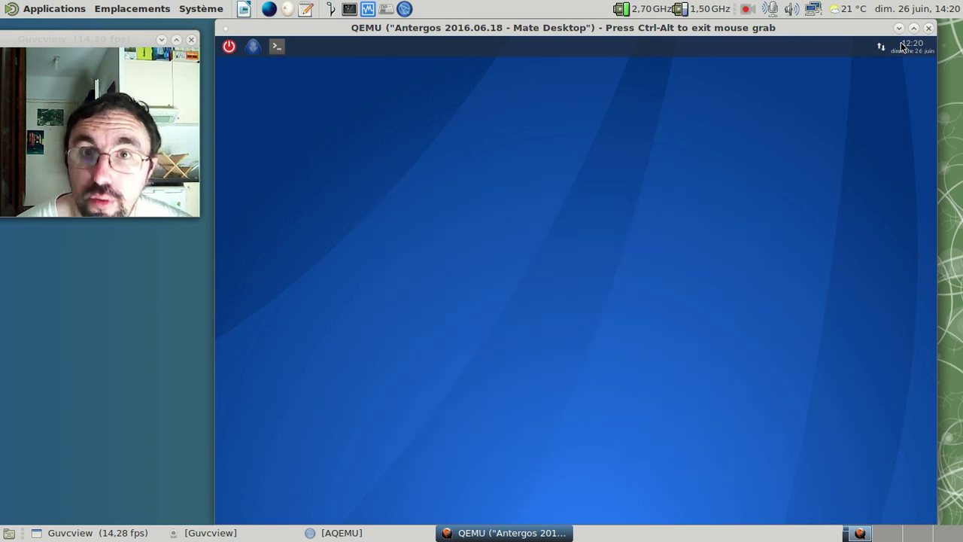
- Launch the updated Cnchi installer in the live session and continue with Français to the location choice
{"action": "key", "text": "ctrl+alt"}
{"action": "left_click", "coordinate": [258, 45]}
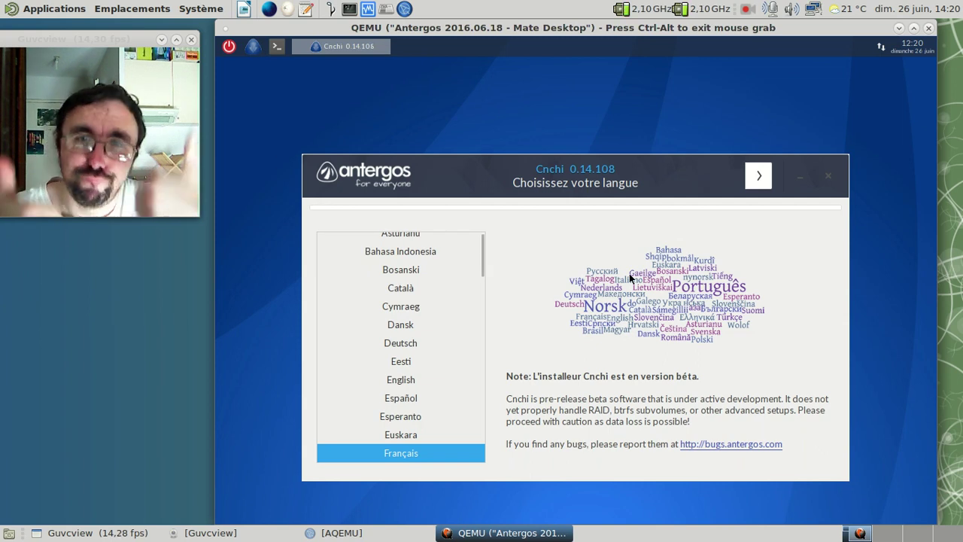
{"action": "left_click", "coordinate": [757, 177]}
{"action": "left_click", "coordinate": [755, 177]}
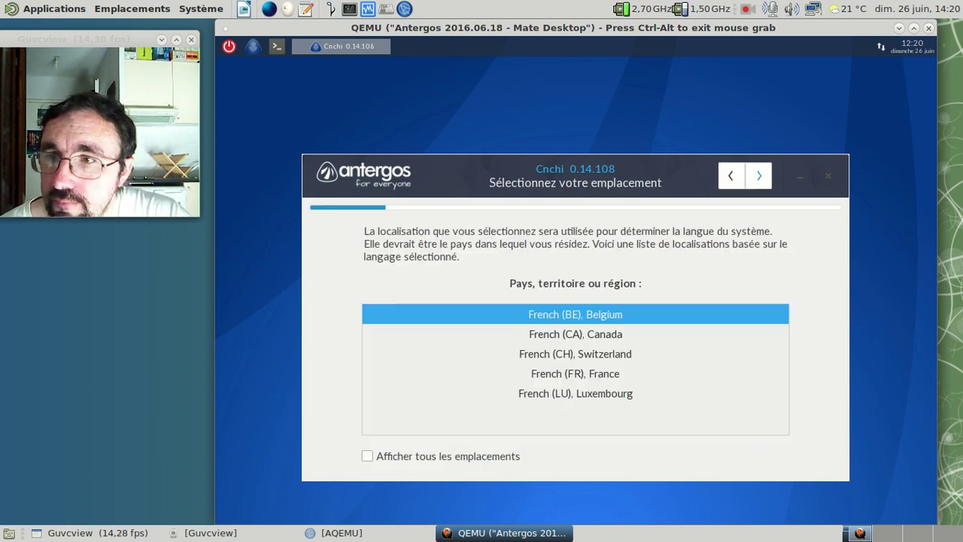
{"action": "left_click", "coordinate": [604, 376]}
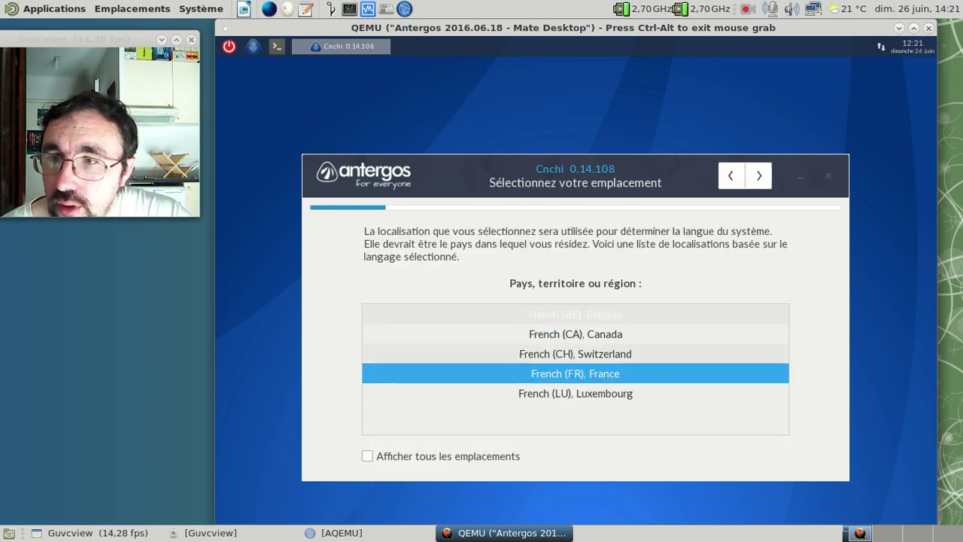
{"action": "left_click", "coordinate": [756, 180]}
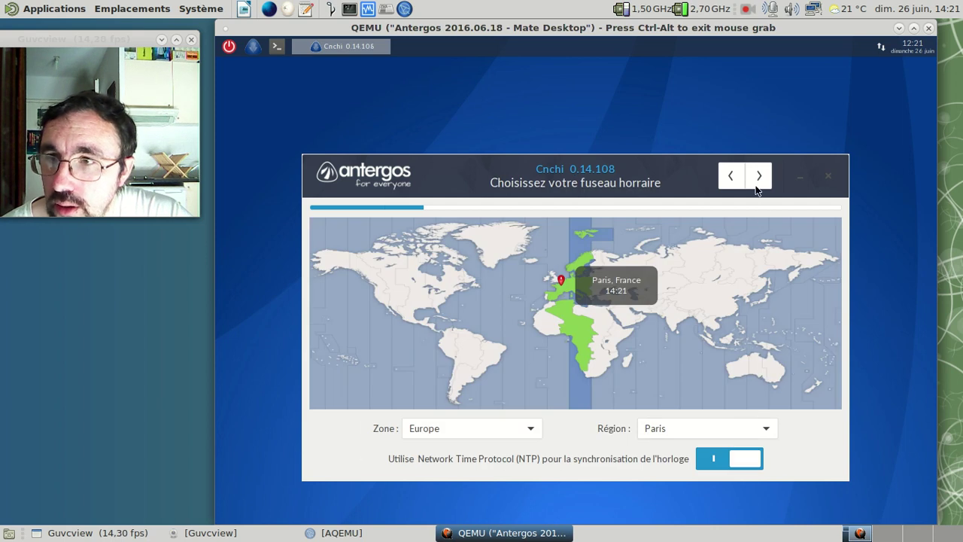
{"action": "left_click", "coordinate": [758, 179]}
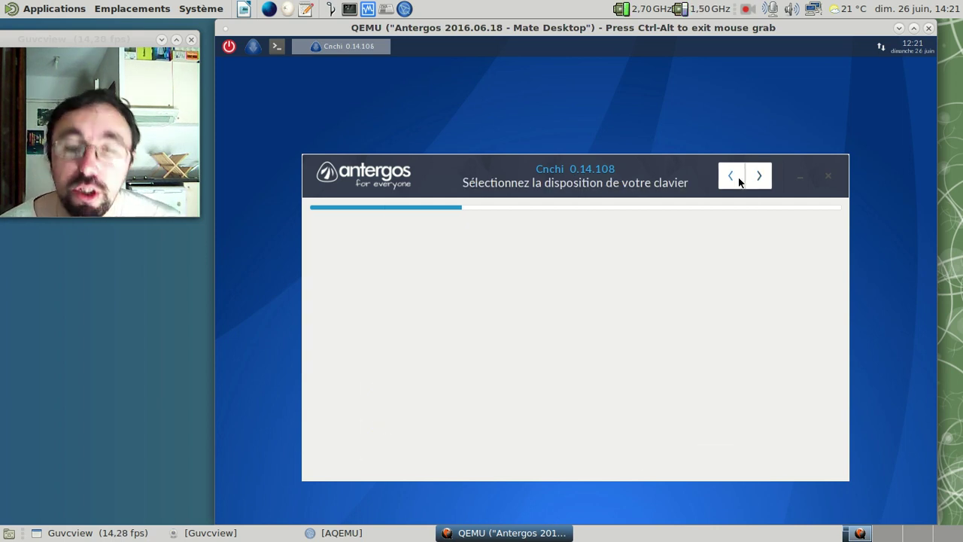
{"action": "left_click", "coordinate": [739, 181]}
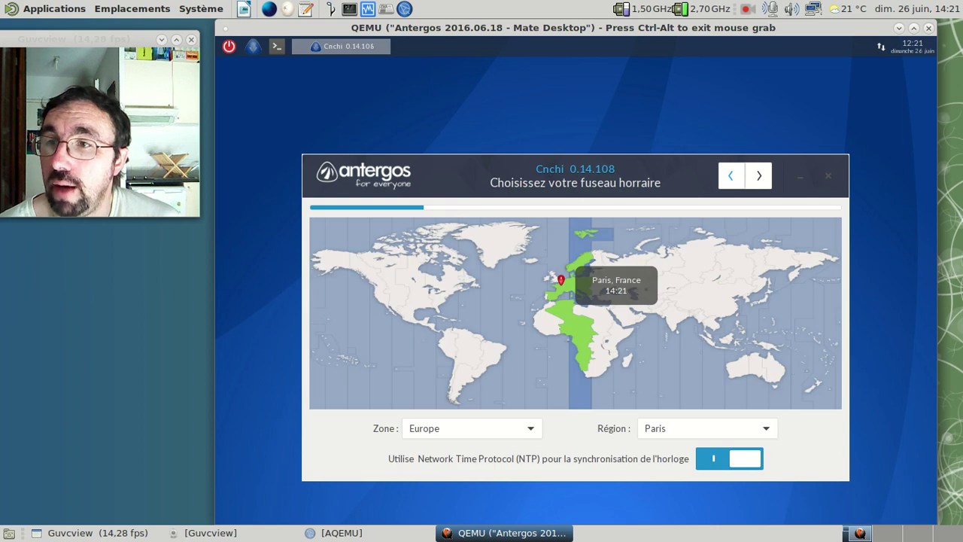
{"action": "left_click", "coordinate": [743, 180]}
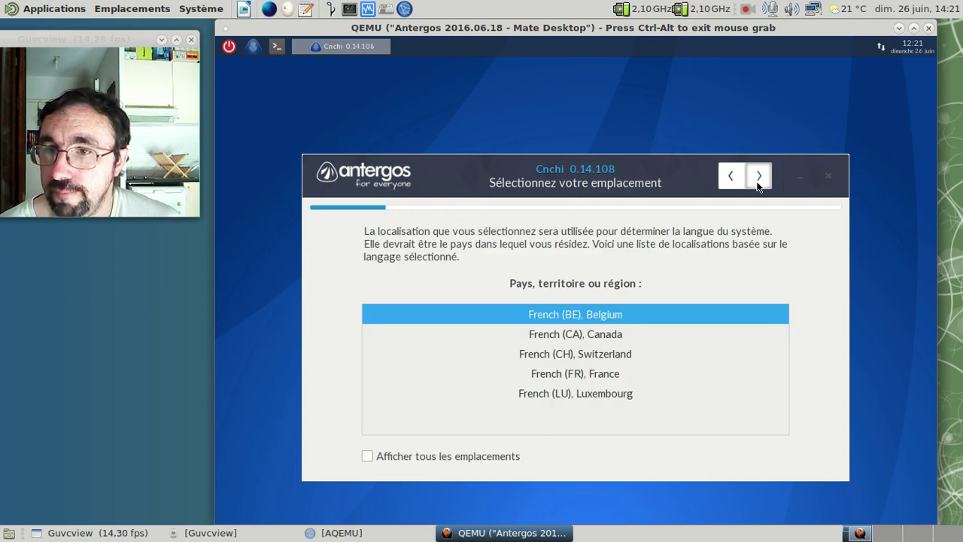
{"action": "left_click", "coordinate": [754, 184]}
{"action": "left_click", "coordinate": [735, 184]}
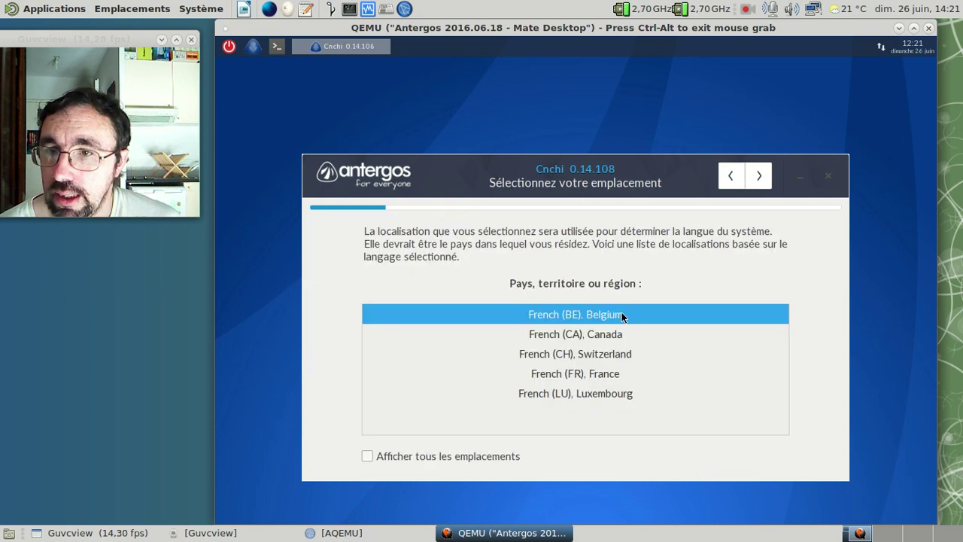
- Select French (FR), France as the location and accept the Europe/Paris time zone
{"action": "left_click", "coordinate": [617, 372]}
{"action": "left_click", "coordinate": [761, 175]}
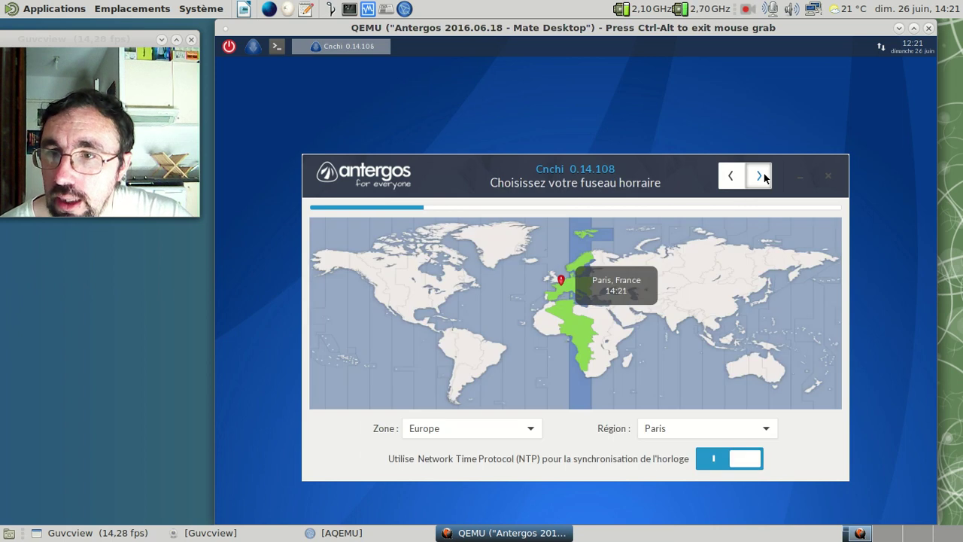
{"action": "left_click", "coordinate": [763, 173]}
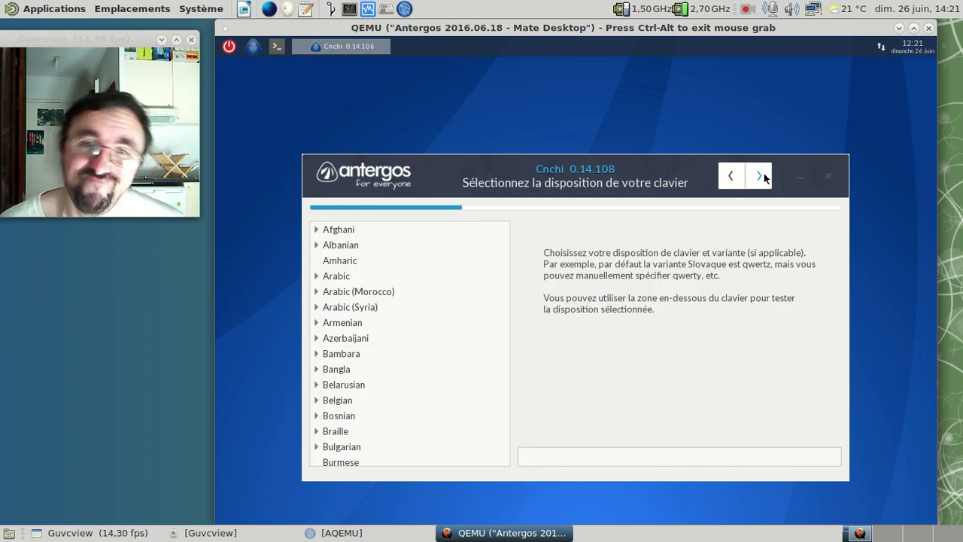
- Proceed past the keyboard layout choice and select MATE as the desktop to install
{"action": "scroll", "coordinate": [464, 285], "scroll_direction": "down", "scroll_amount": 10}
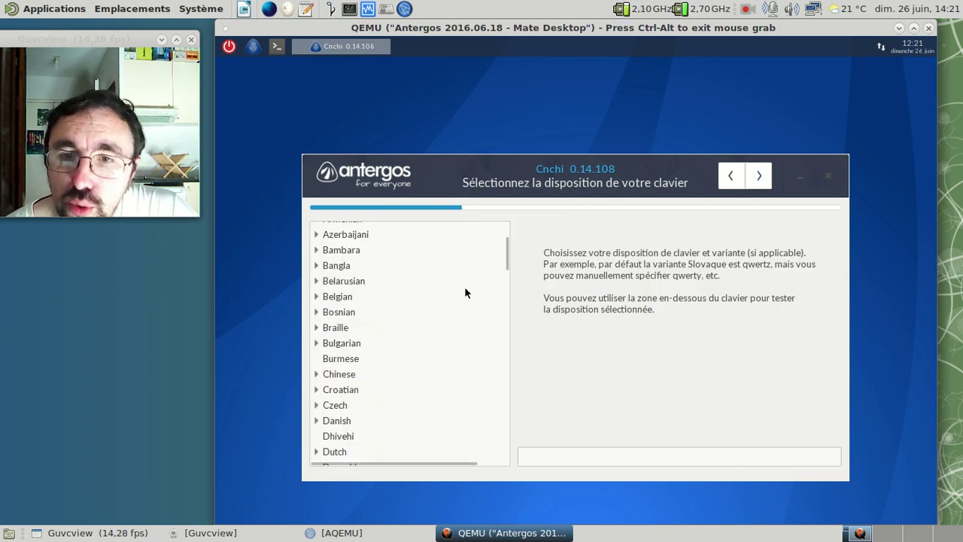
{"action": "left_click", "coordinate": [760, 176]}
{"action": "left_click", "coordinate": [376, 336]}
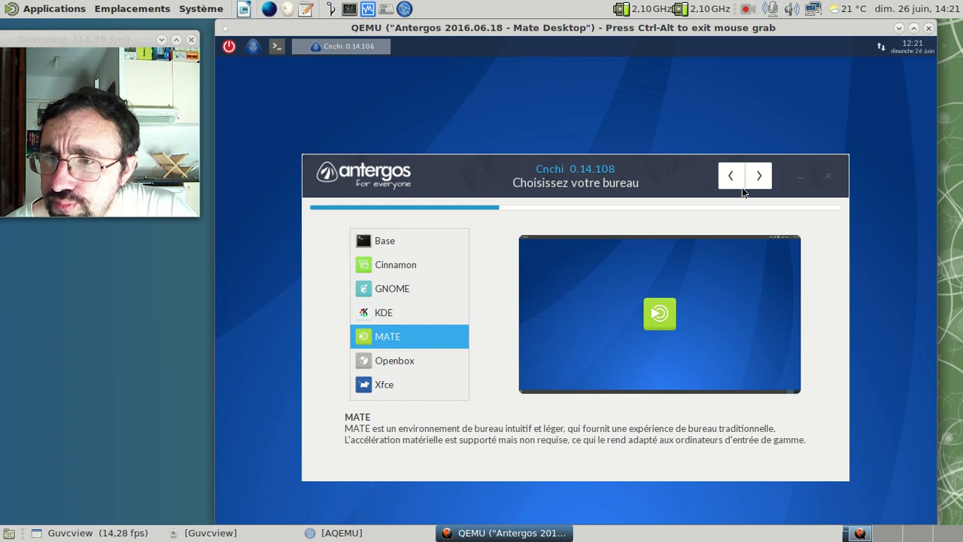
{"action": "left_click", "coordinate": [759, 175]}
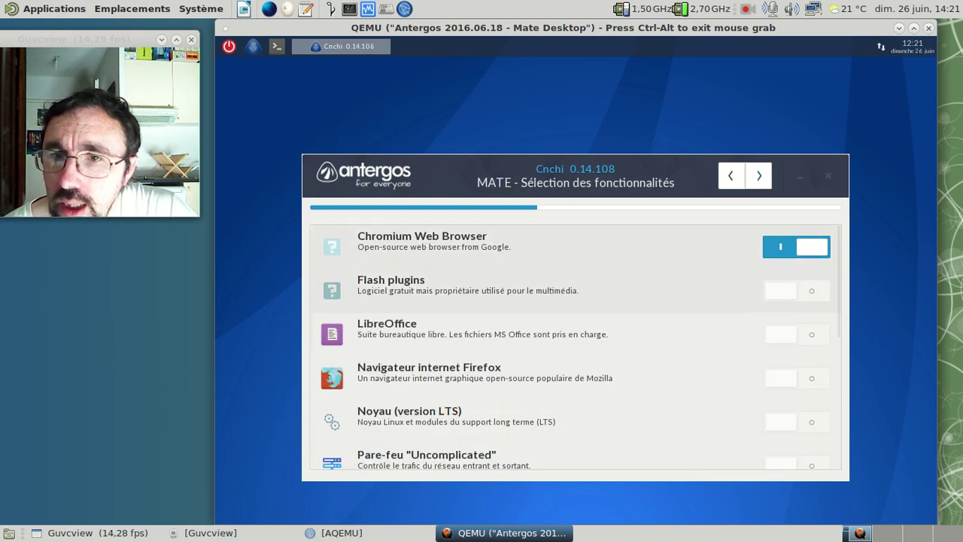
- Enable Arch User Repository (AUR) support in the MATE feature selection
{"action": "scroll", "coordinate": [632, 328], "scroll_direction": "down", "scroll_amount": 2}
{"action": "scroll", "coordinate": [632, 328], "scroll_direction": "down", "scroll_amount": 4}
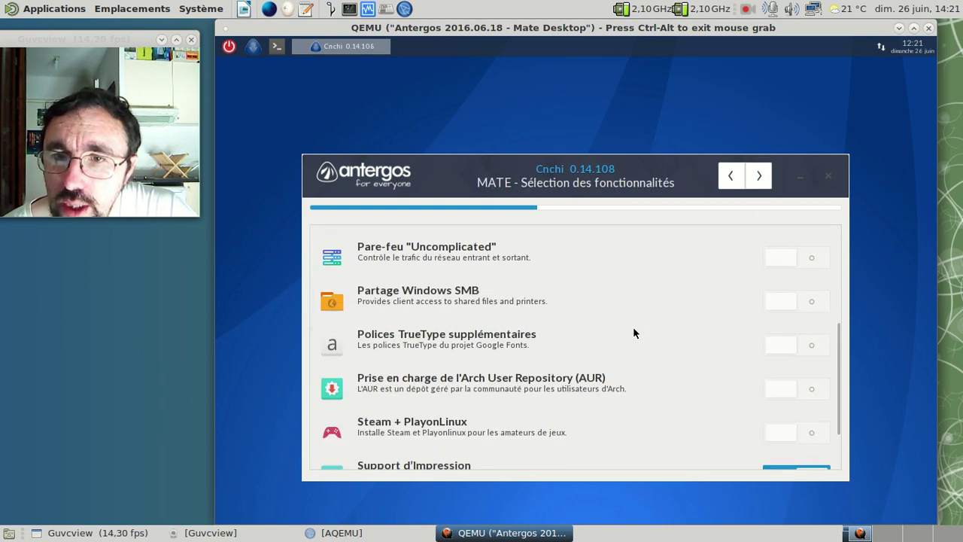
{"action": "scroll", "coordinate": [632, 333], "scroll_direction": "down", "scroll_amount": 1}
{"action": "left_click", "coordinate": [768, 354]}
{"action": "scroll", "coordinate": [655, 362], "scroll_direction": "down", "scroll_amount": 1}
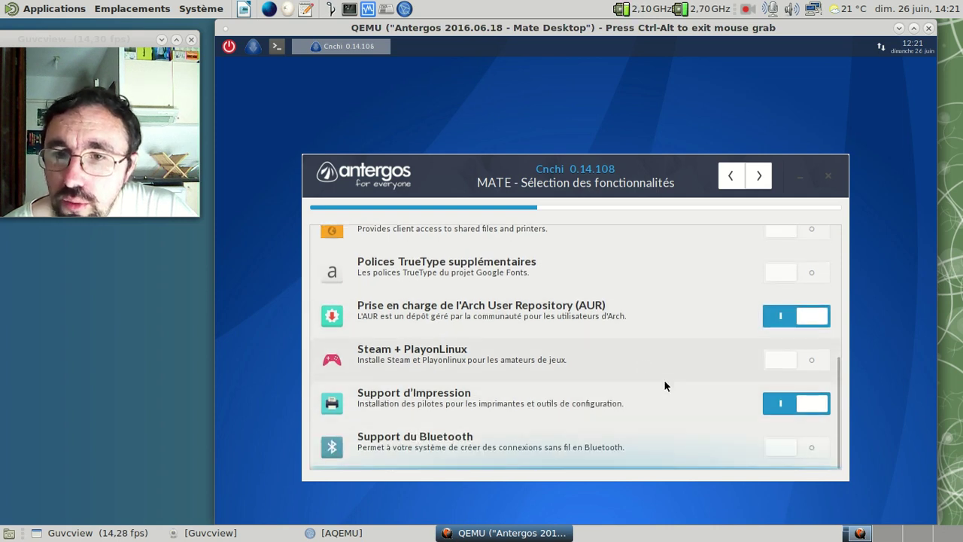
- Accept the MATE feature selection and dismiss the Arch User Repository disclaimer
{"action": "scroll", "coordinate": [663, 379], "scroll_direction": "up", "scroll_amount": 8}
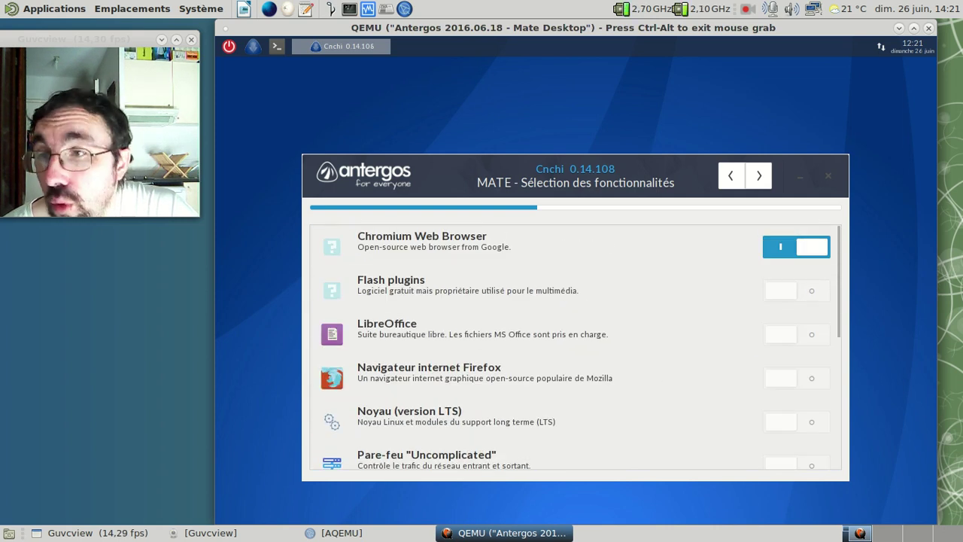
{"action": "left_click", "coordinate": [752, 183]}
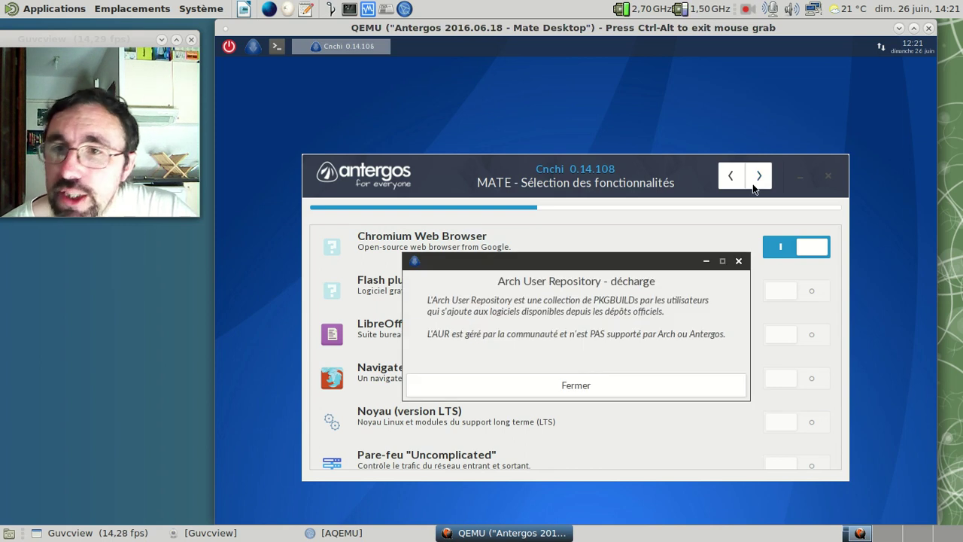
{"action": "left_click", "coordinate": [576, 385]}
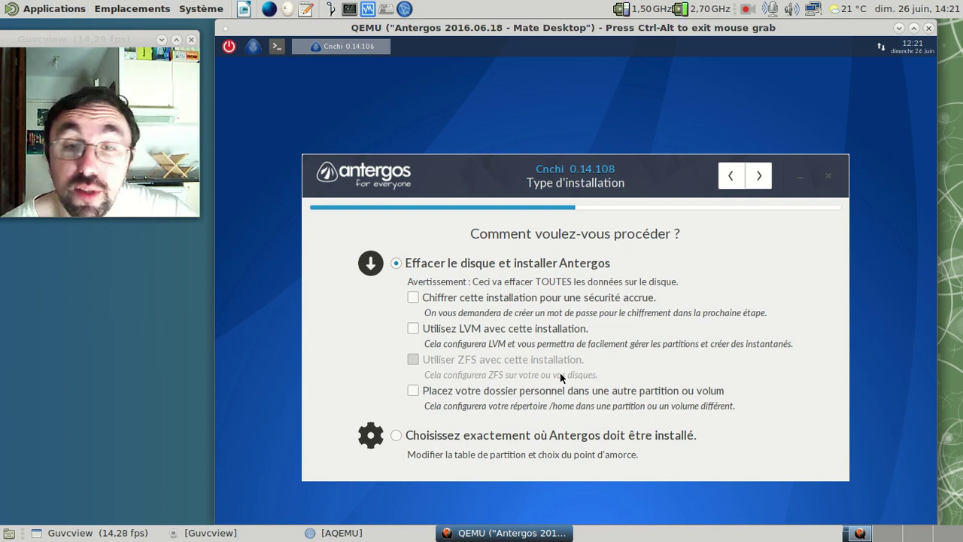
- Keep erasing the disk to install Antergos, place the home folder on a separate partition, and proceed to the installation summary
{"action": "left_click", "coordinate": [413, 391]}
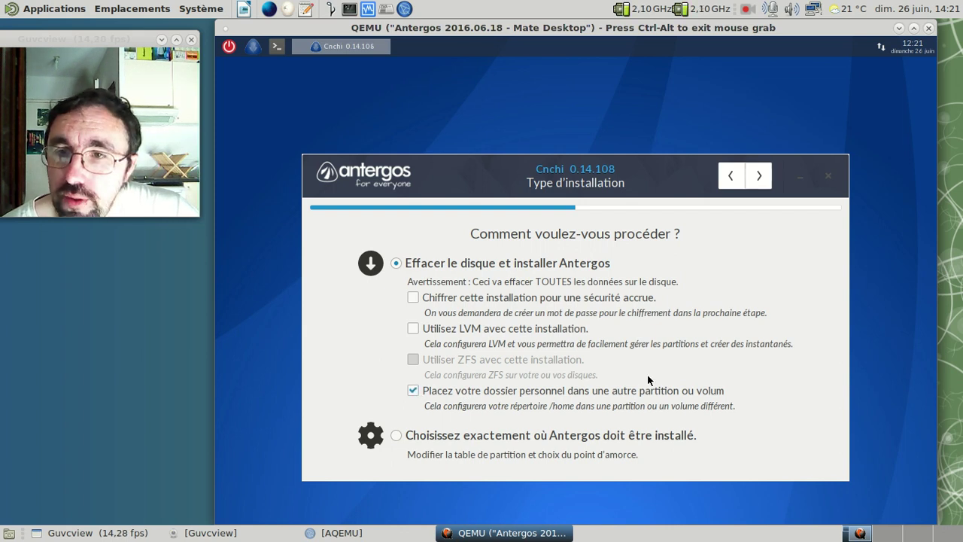
{"action": "left_click", "coordinate": [759, 178]}
{"action": "left_click", "coordinate": [760, 176]}
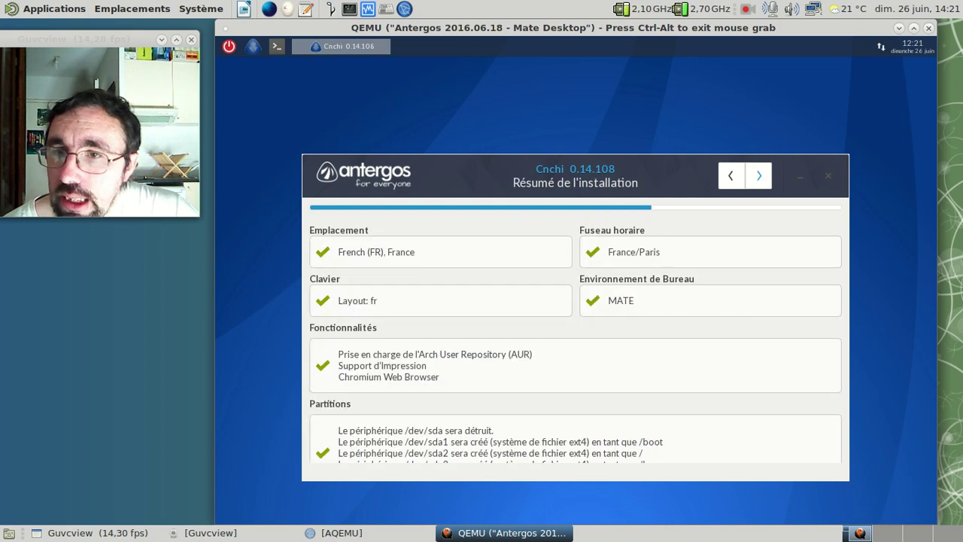
- Review the planned partitions in the installation summary and confirm it to reach the user account form
{"action": "scroll", "coordinate": [692, 339], "scroll_direction": "down", "scroll_amount": 1}
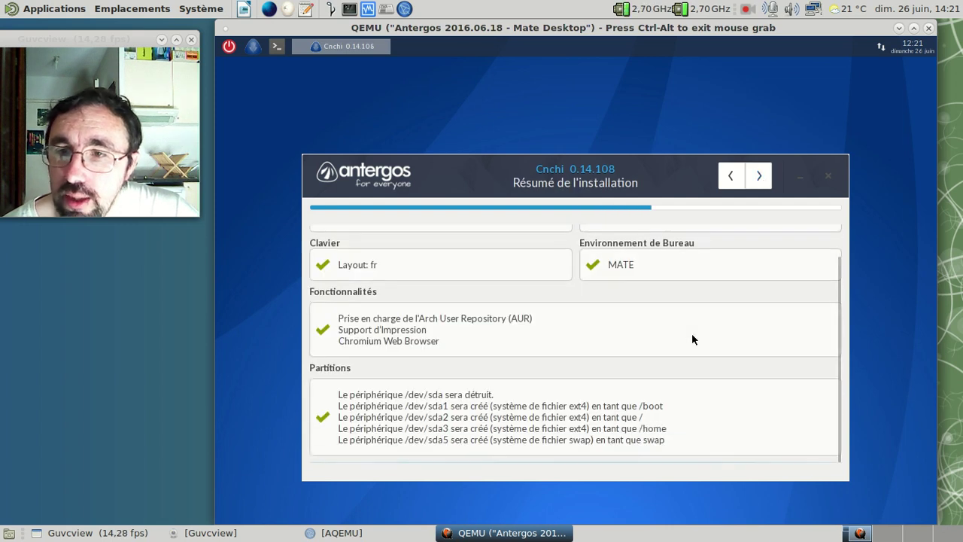
{"action": "left_click", "coordinate": [759, 176]}
{"action": "left_click", "coordinate": [630, 364]}
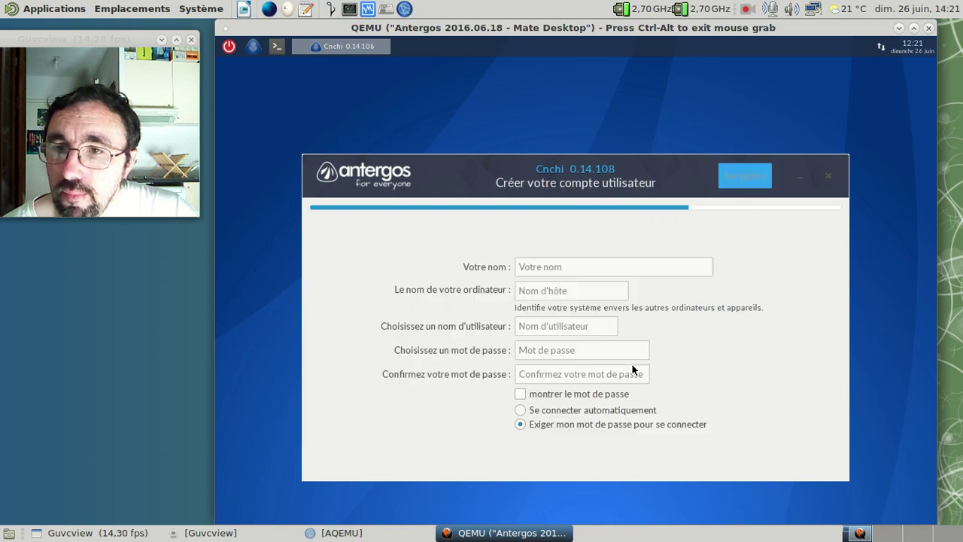
- Fill in the user's full name, set the computer name to fredo-anter-mate, and enter the account username
{"action": "left_click", "coordinate": [568, 266]}
{"action": "type", "text": "Fre"}
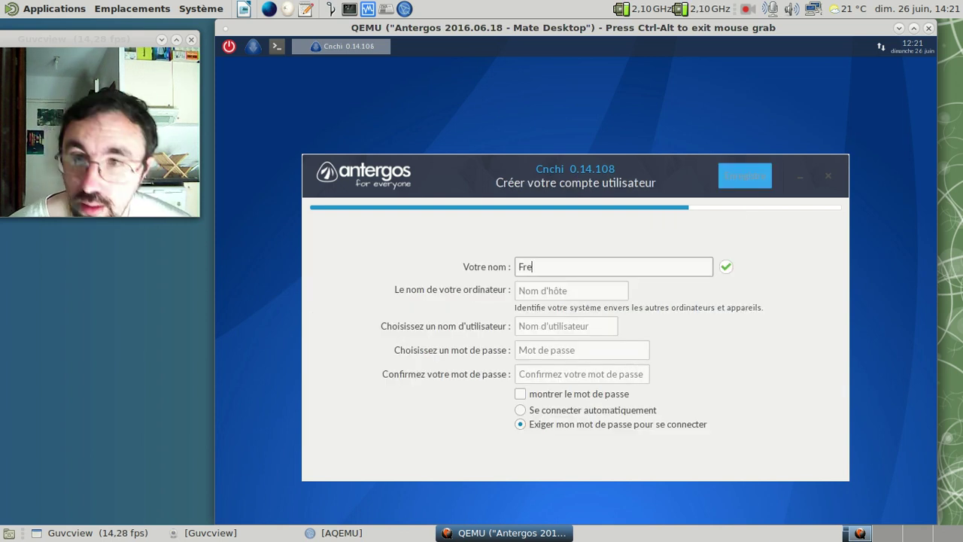
{"action": "type", "text": "deric Bezies"}
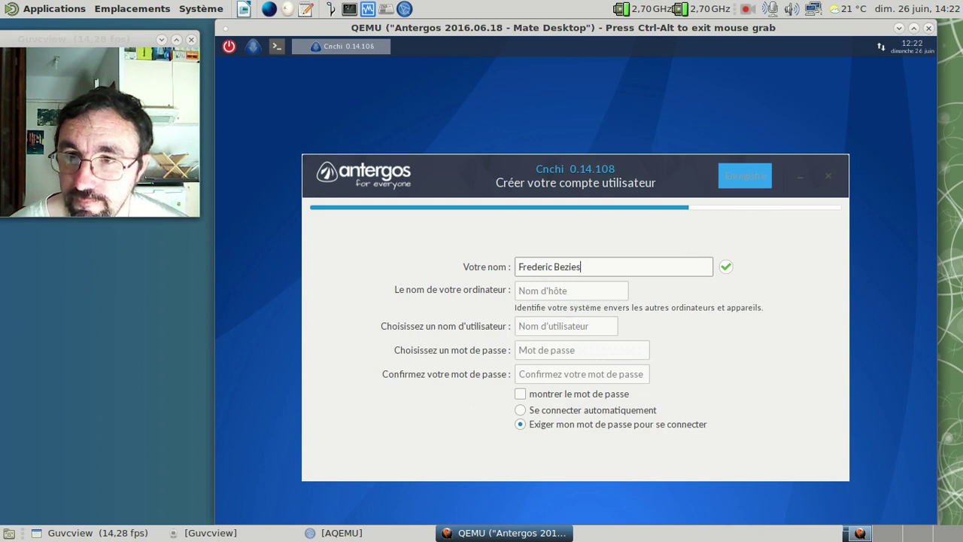
{"action": "key", "text": "Tab"}
{"action": "type", "text": "fredb"}
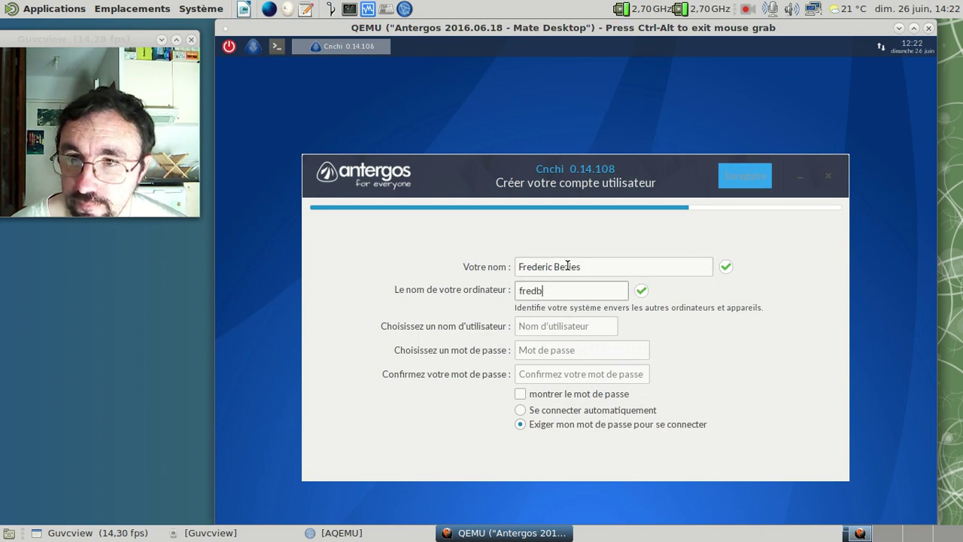
{"action": "key", "text": "BackSpace"}
{"action": "type", "text": "o-"}
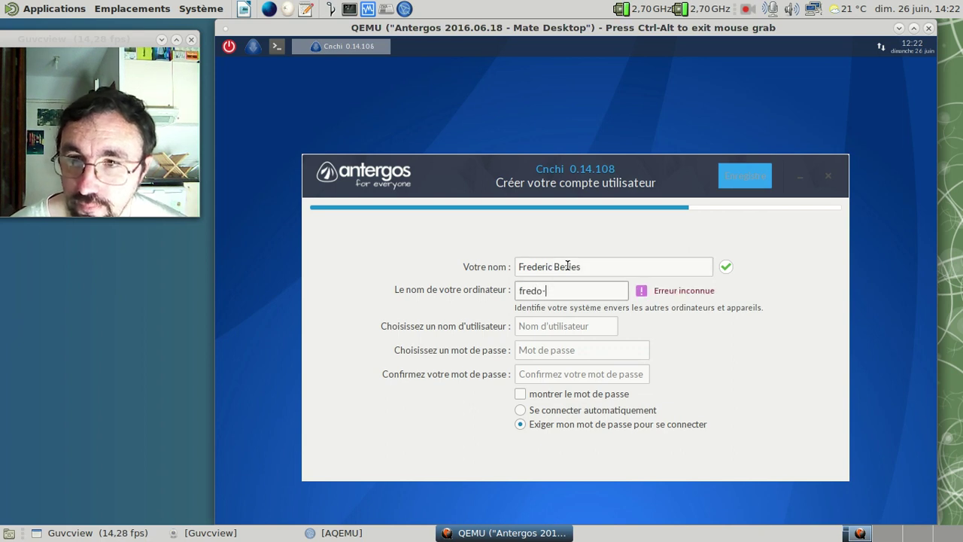
{"action": "type", "text": "anter-mate"}
{"action": "key", "text": "Tab"}
{"action": "type", "text": "fred"}
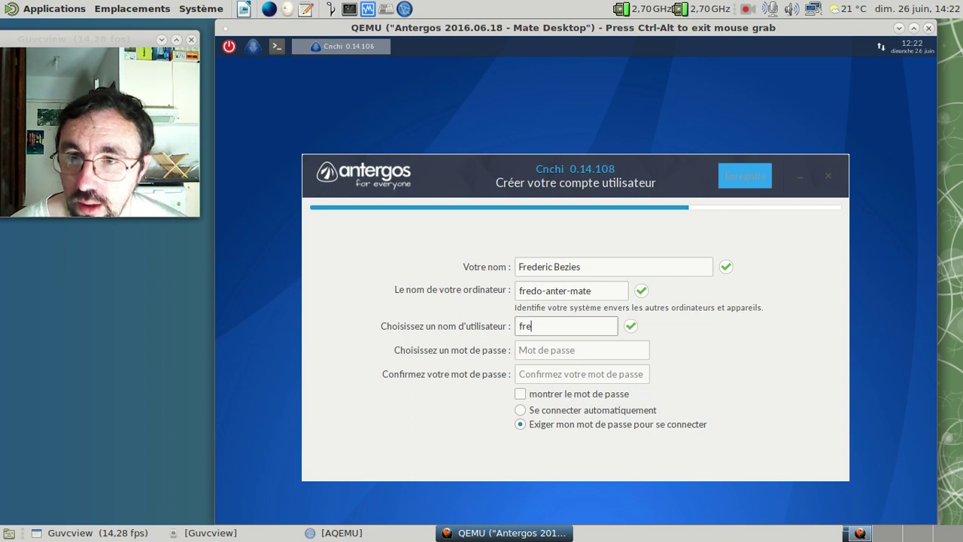
- Enter and confirm the account password, save the user account, and move the installer window higher on the live desktop
{"action": "key", "text": "Tab"}
{"action": "type", "text": "••••••••"}
{"action": "key", "text": "Home"}
{"action": "type", "text": "•••"}
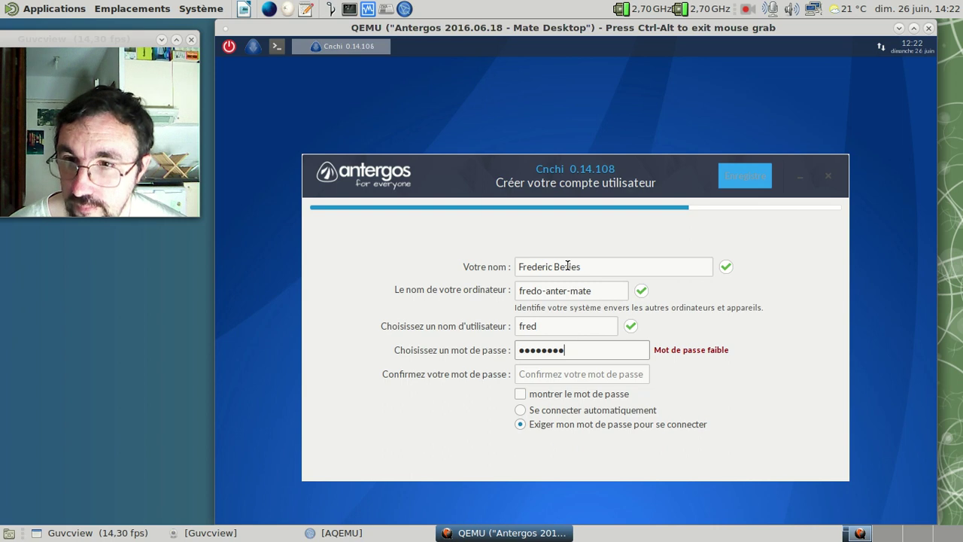
{"action": "key", "text": "Tab"}
{"action": "type", "text": "•••••••••••"}
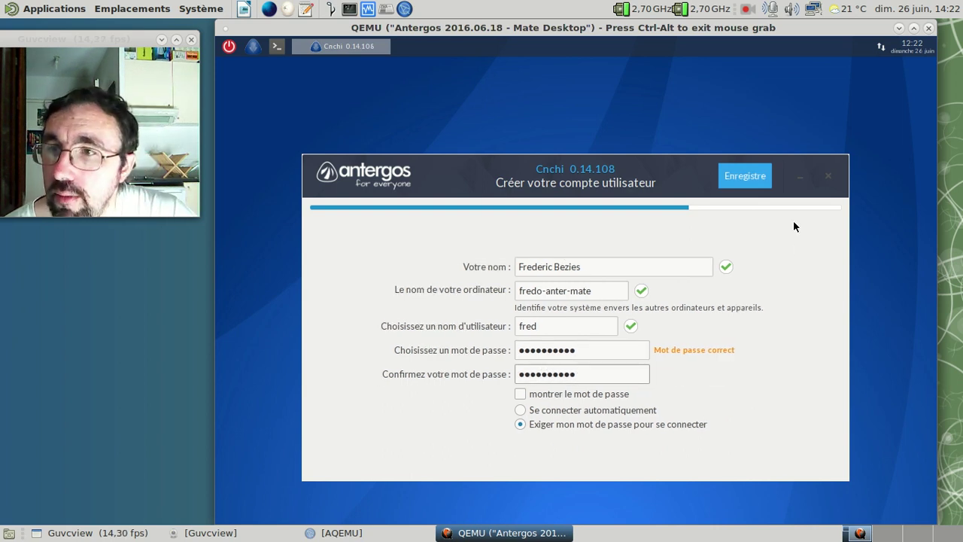
{"action": "left_click", "coordinate": [755, 180]}
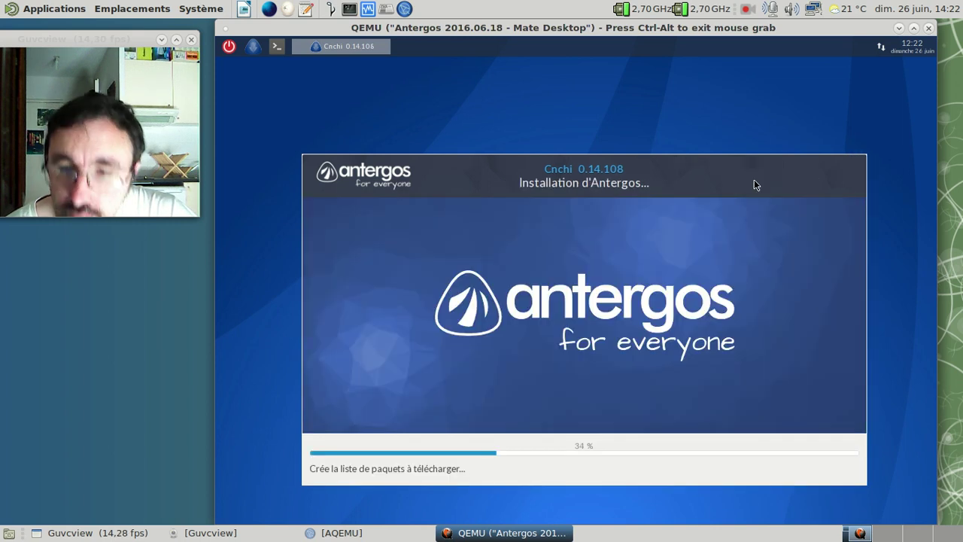
{"action": "left_click_drag", "start_coordinate": [677, 164], "coordinate": [663, 70]}
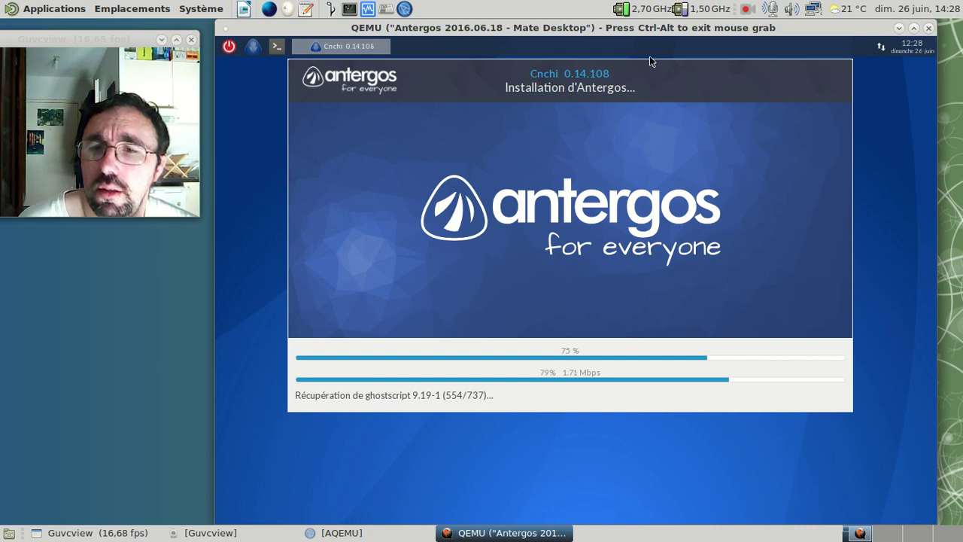
- Switch to a MATE Terminal on the host and run "yaourt -Ql mate-utils | more" to list the package's files
{"action": "key", "text": "ctrl+alt"}
{"action": "left_click", "coordinate": [349, 10]}
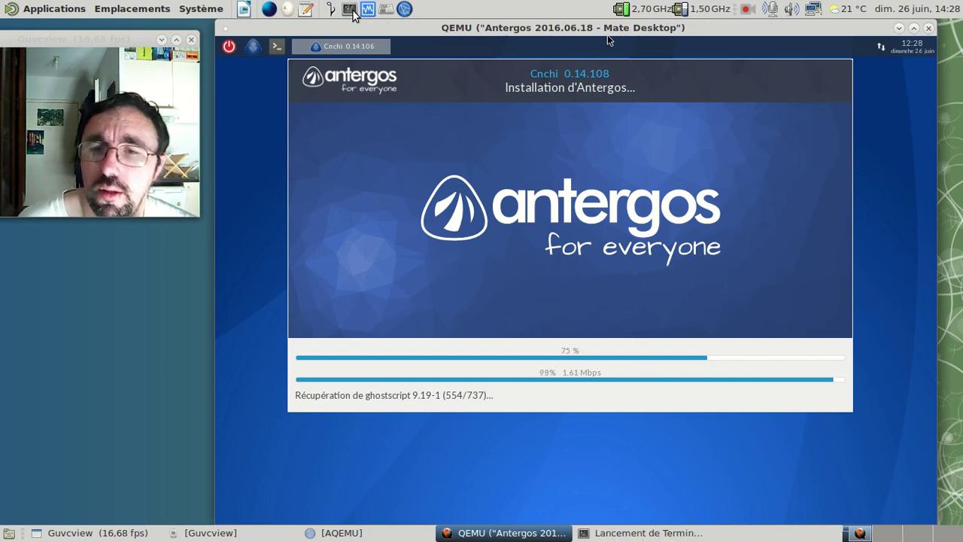
{"action": "type", "text": "ya"}
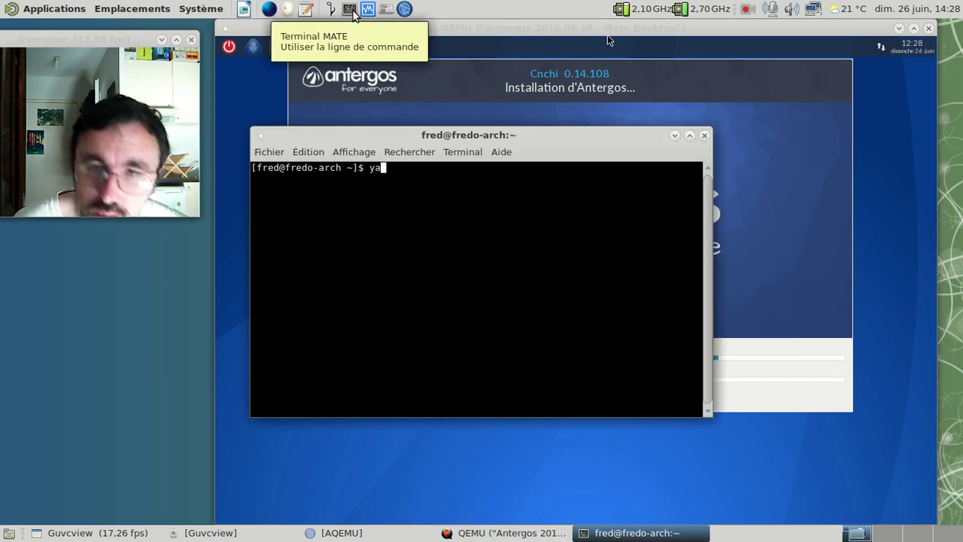
{"action": "type", "text": "ourt -Ql ma"}
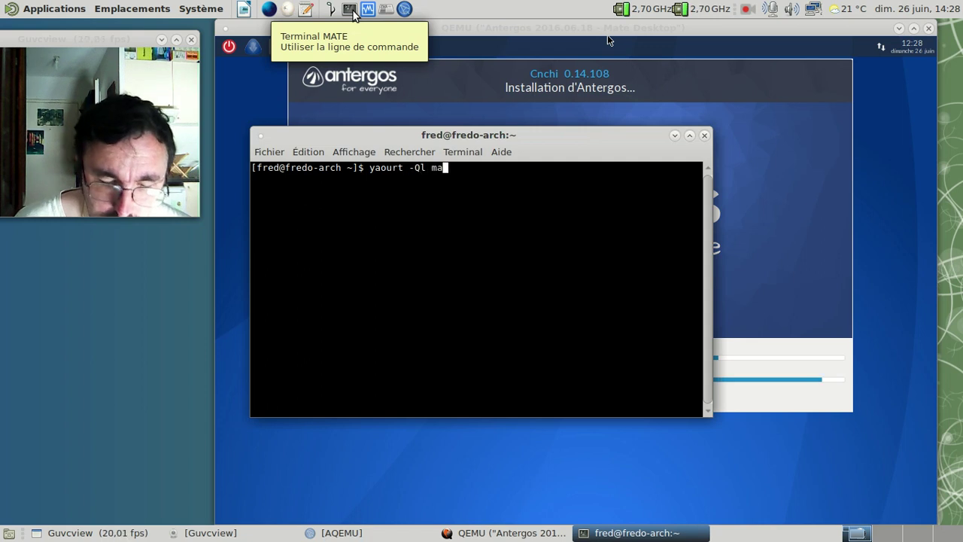
{"action": "type", "text": "te-utils ["}
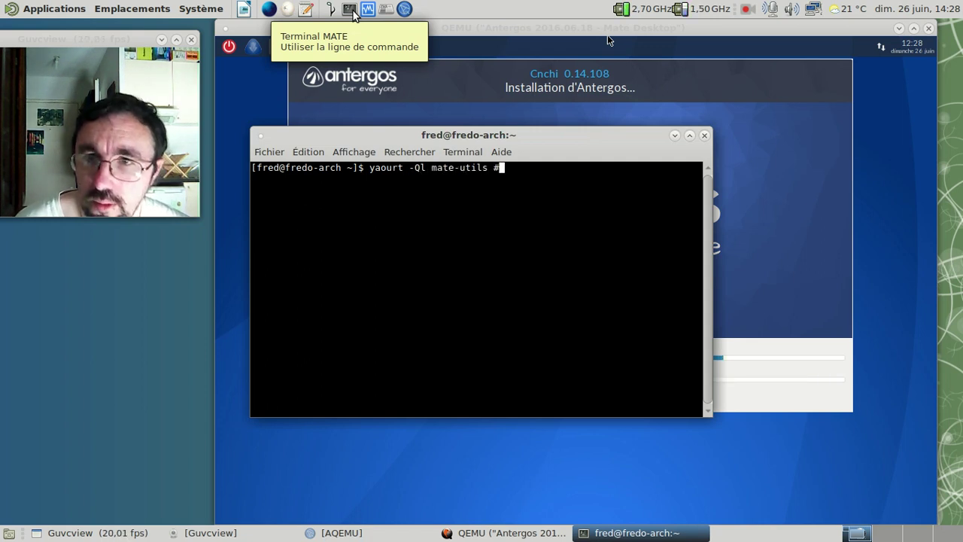
{"action": "type", "text": " more"}
{"action": "key", "text": "Return"}
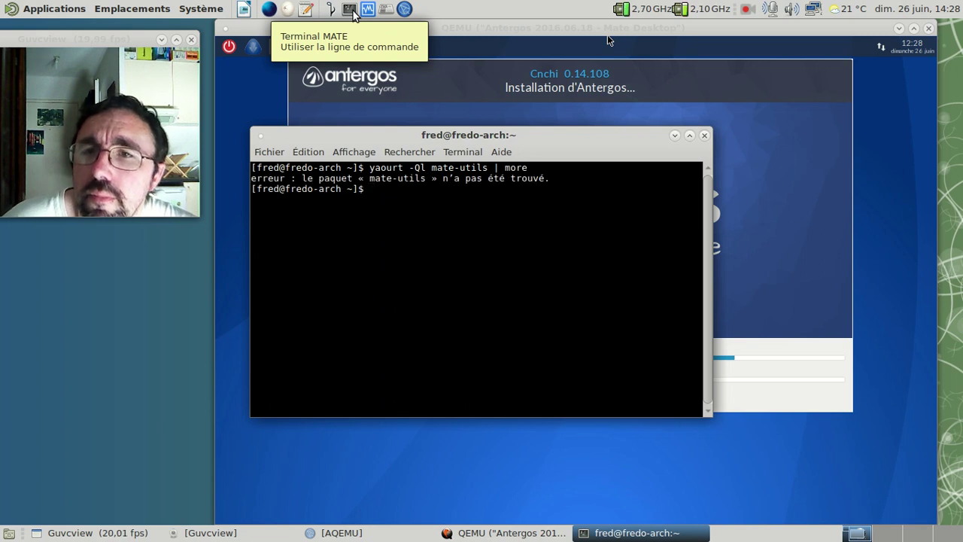
- Query the package files again without the hyphen, using "yaourt -Ql mateutils | more"
{"action": "key", "text": "Up"}
{"action": "key", "text": "Left"}
{"action": "key", "text": "Left"}
{"action": "key", "text": "Left"}
{"action": "key", "text": "Left"}
{"action": "key", "text": "Left"}
{"action": "key", "text": "Left"}
{"action": "key", "text": "Left"}
{"action": "key", "text": "Left"}
{"action": "key", "text": "Left"}
{"action": "key", "text": "Left"}
{"action": "key", "text": "Left"}
{"action": "key", "text": "Left"}
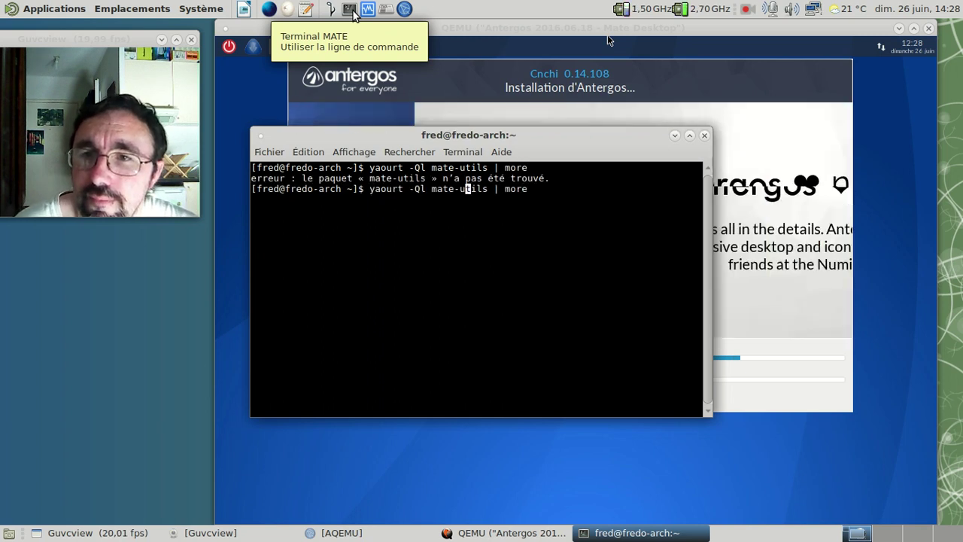
{"action": "key", "text": "BackSpace"}
{"action": "key", "text": "Return"}
- Search the repositories for the package with "yaourt -Ss mate-utils | more"
{"action": "key", "text": "Up"}
{"action": "key", "text": "Left"}
{"action": "key", "text": "Left"}
{"action": "key", "text": "Left"}
{"action": "key", "text": "Left"}
{"action": "key", "text": "Left"}
{"action": "key", "text": "Left"}
{"action": "key", "text": "Left"}
{"action": "key", "text": "Left"}
{"action": "key", "text": "Left"}
{"action": "key", "text": "Left"}
{"action": "key", "text": "Left"}
{"action": "key", "text": "Left"}
{"action": "type", "text": "-"}
{"action": "key", "text": "Right"}
{"action": "key", "text": "Right"}
{"action": "key", "text": "Right"}
{"action": "key", "text": "Right"}
{"action": "key", "text": "Right"}
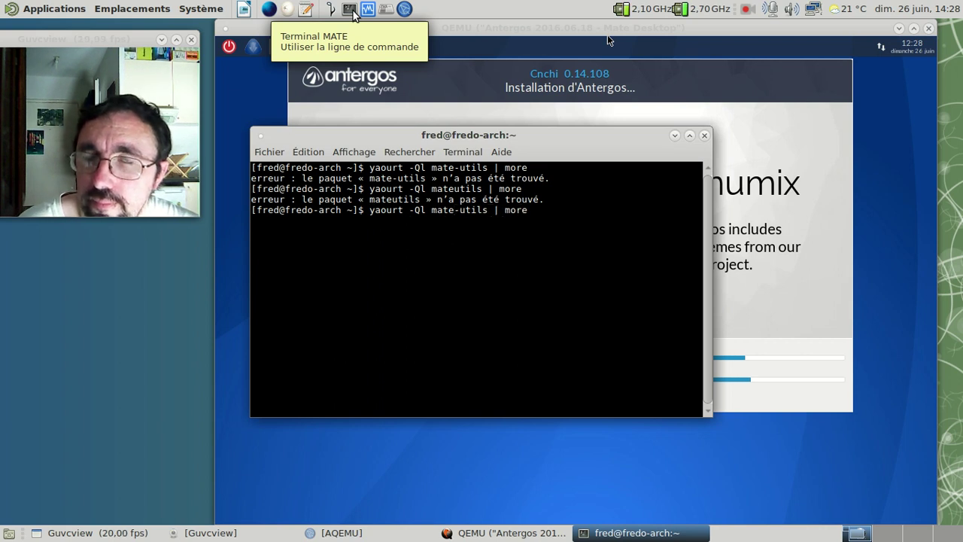
{"action": "key", "text": "Left"}
{"action": "key", "text": "Left"}
{"action": "key", "text": "Left"}
{"action": "key", "text": "Left"}
{"action": "key", "text": "Left"}
{"action": "key", "text": "Left"}
{"action": "key", "text": "Left"}
{"action": "key", "text": "Left"}
{"action": "key", "text": "Left"}
{"action": "key", "text": "Left"}
{"action": "key", "text": "Left"}
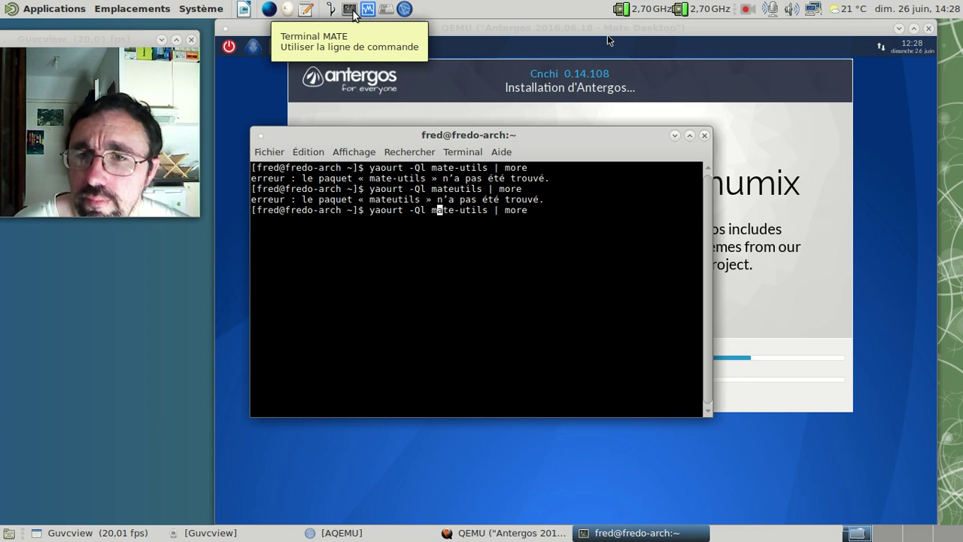
{"action": "key", "text": "BackSpace"}
{"action": "key", "text": "BackSpace"}
{"action": "type", "text": "Ss"}
{"action": "key", "text": "Return"}
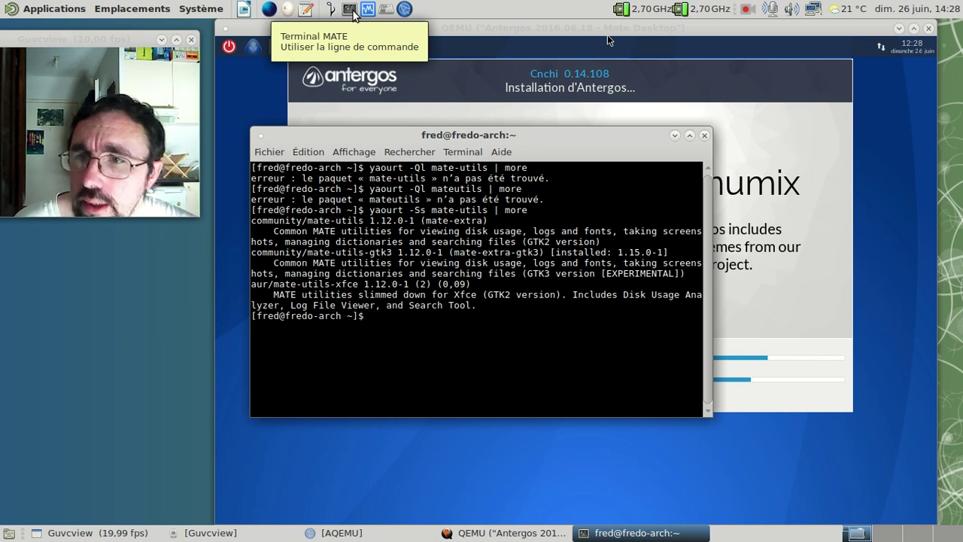
- List the files of the GTK3 package with "yaourt -Ql mate-utils-gtk3 | more", then close the terminal
{"action": "key", "text": "Up"}
{"action": "key", "text": "Up"}
{"action": "key", "text": "Left"}
{"action": "key", "text": "Left"}
{"action": "key", "text": "Left"}
{"action": "key", "text": "Left"}
{"action": "key", "text": "Left"}
{"action": "key", "text": "Left"}
{"action": "key", "text": "Left"}
{"action": "type", "text": "-"}
{"action": "key", "text": "Left"}
{"action": "key", "text": "Left"}
{"action": "key", "text": "Left"}
{"action": "key", "text": "Left"}
{"action": "key", "text": "Left"}
{"action": "key", "text": "Left"}
{"action": "type", "text": "-"}
{"action": "key", "text": "Right"}
{"action": "key", "text": "Right"}
{"action": "key", "text": "Right"}
{"action": "key", "text": "Right"}
{"action": "key", "text": "Right"}
{"action": "key", "text": "Right"}
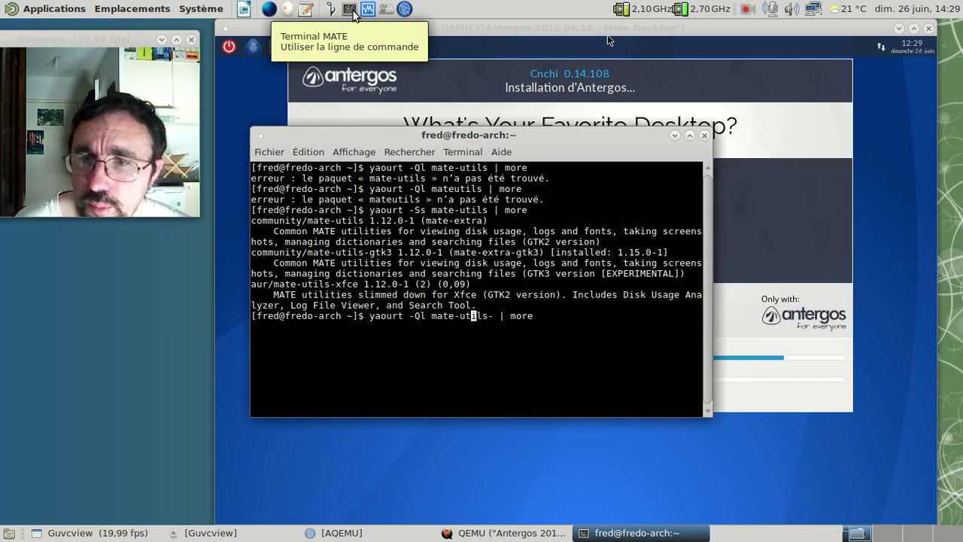
{"action": "type", "text": "gtk3"}
{"action": "key", "text": "Return"}
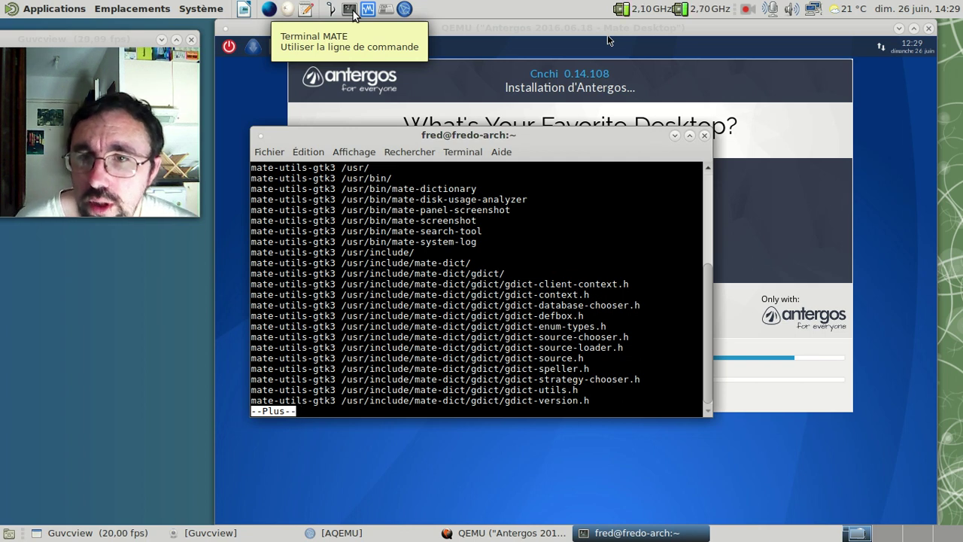
{"action": "left_click", "coordinate": [704, 135]}
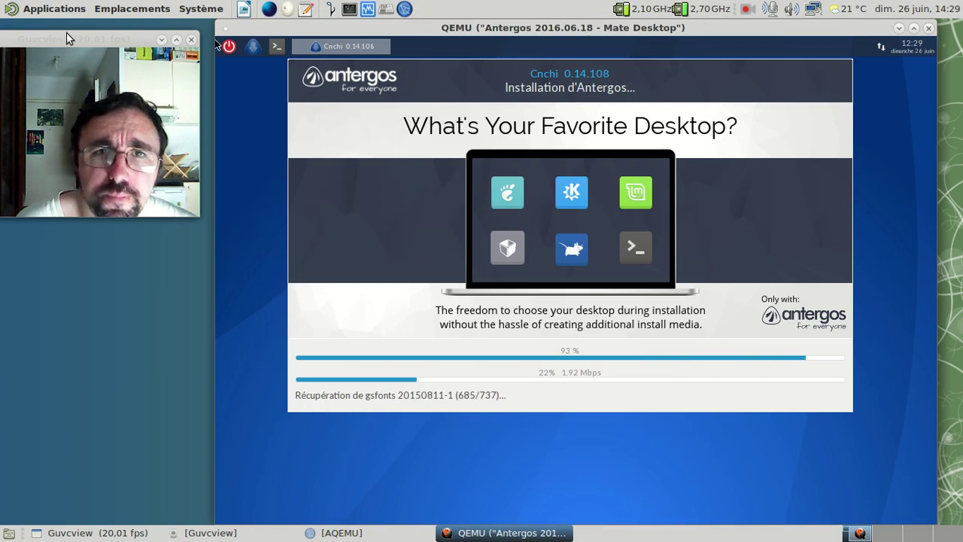
- Launch Dictionnaire MATE on the host, check its version in the À propos information, and close the application
{"action": "left_click", "coordinate": [57, 9]}
{"action": "mouse_move", "coordinate": [57, 28]}
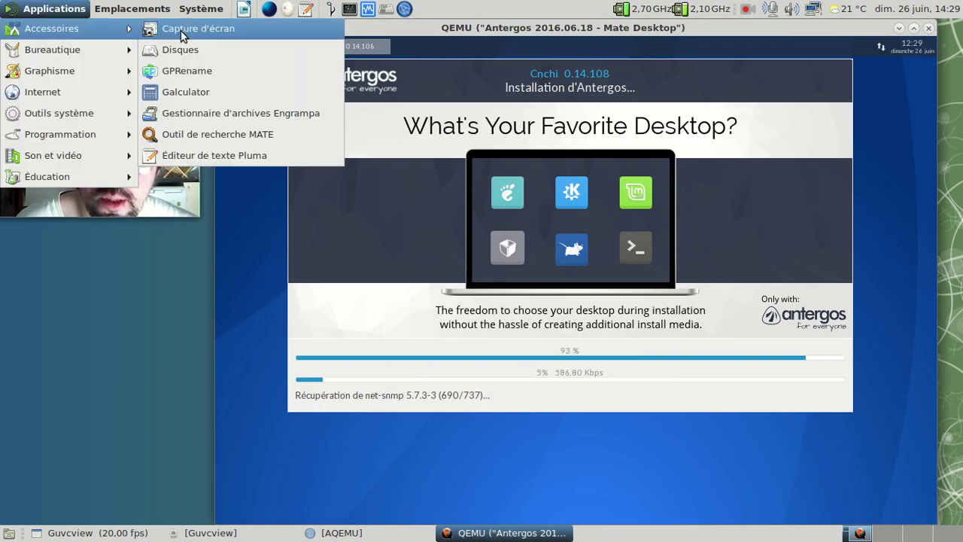
{"action": "mouse_move", "coordinate": [78, 44]}
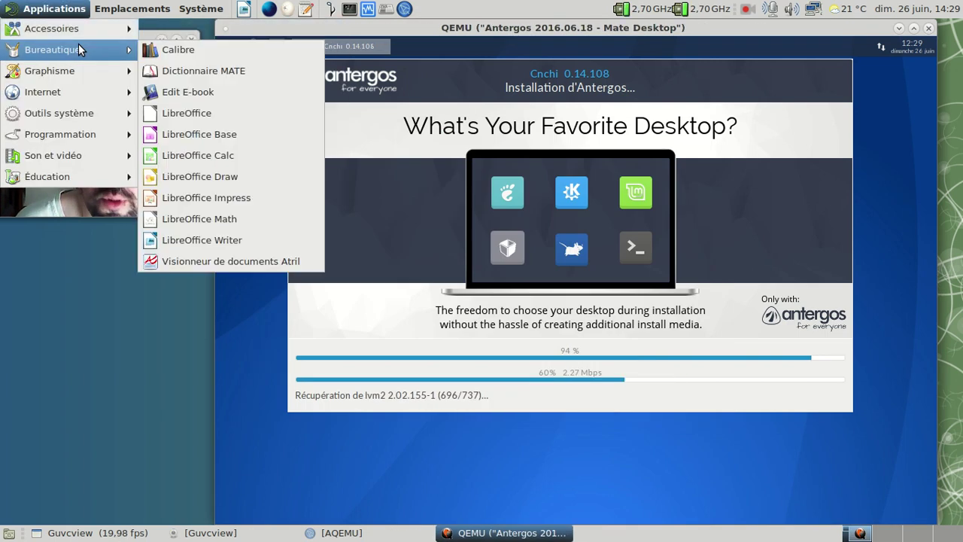
{"action": "left_click", "coordinate": [181, 64]}
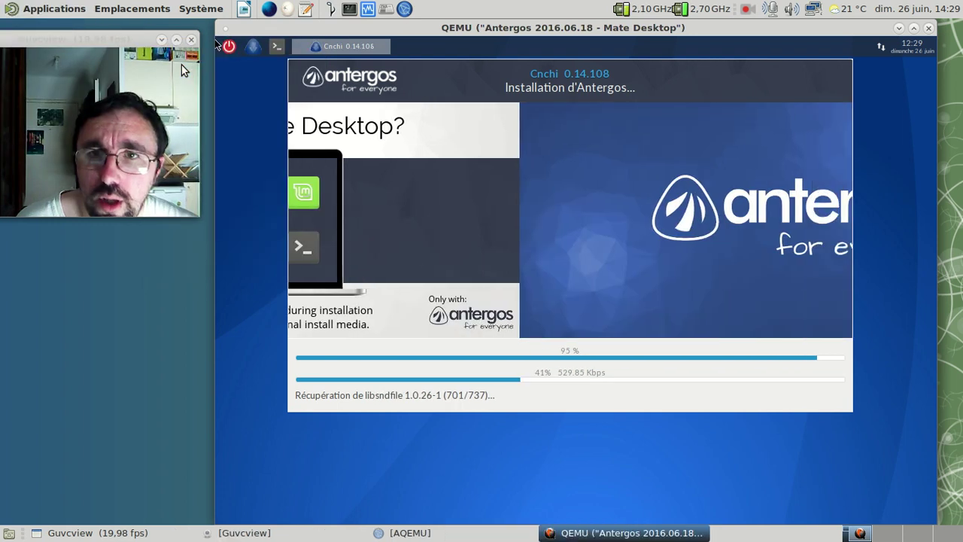
{"action": "left_click", "coordinate": [457, 176]}
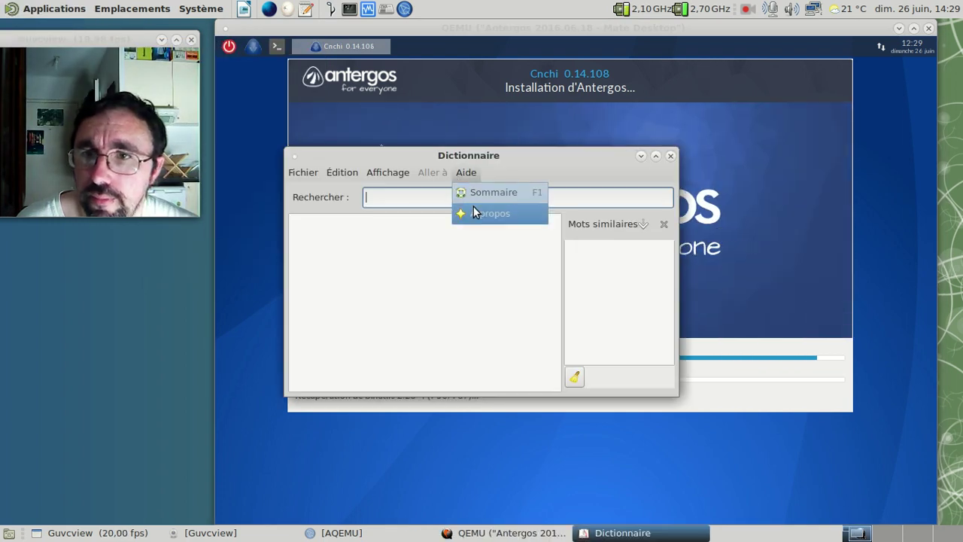
{"action": "left_click", "coordinate": [473, 206]}
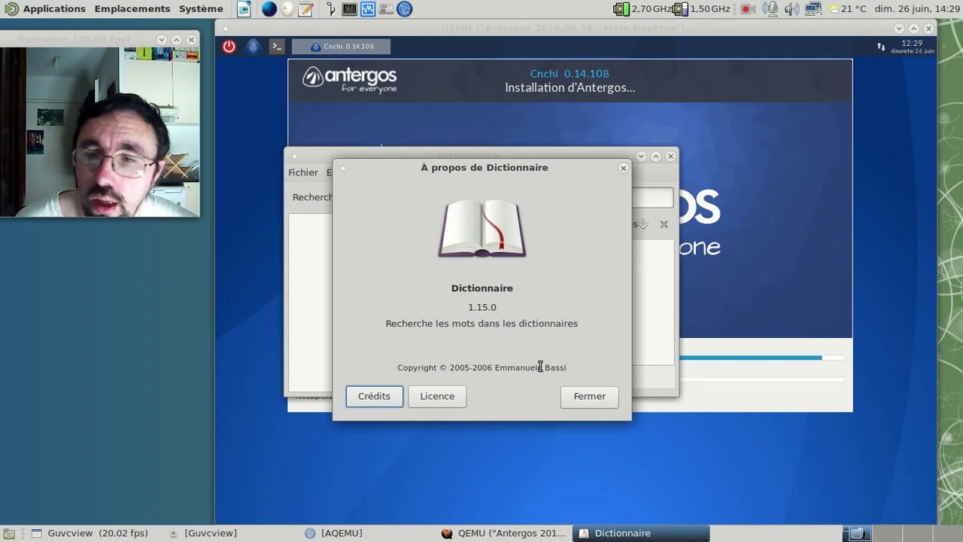
{"action": "left_click", "coordinate": [588, 396]}
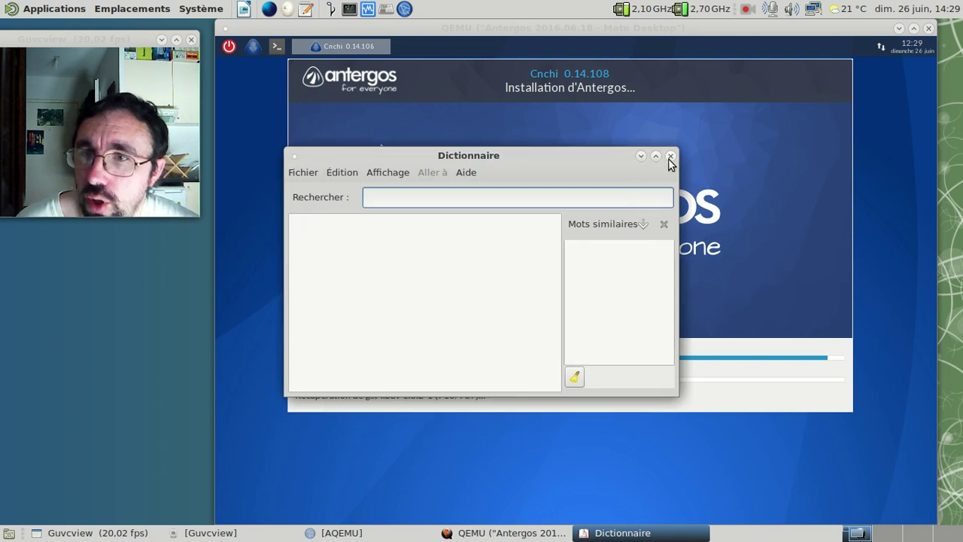
{"action": "left_click", "coordinate": [670, 156]}
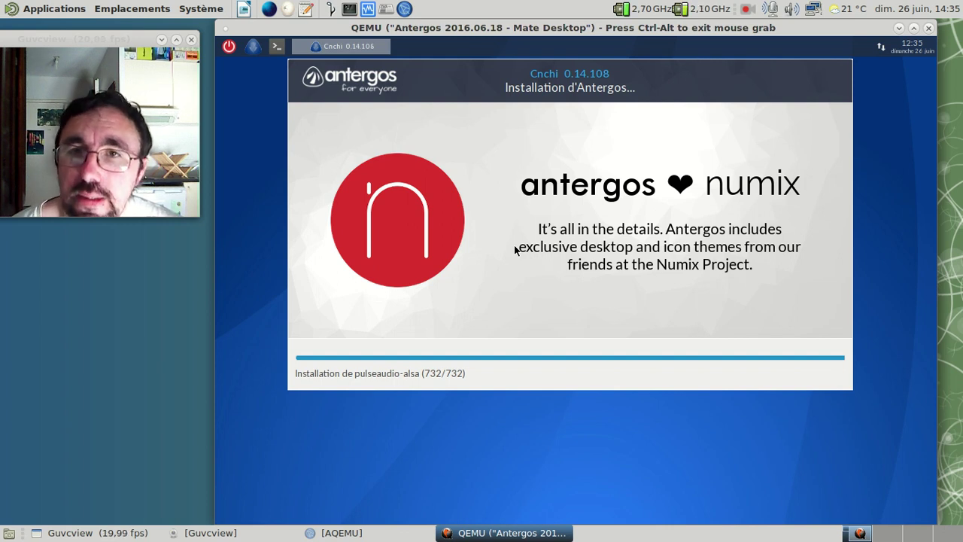
- Open a terminal in the Antergos live session and show the top usage and version with "top -hv"
{"action": "left_click", "coordinate": [276, 47]}
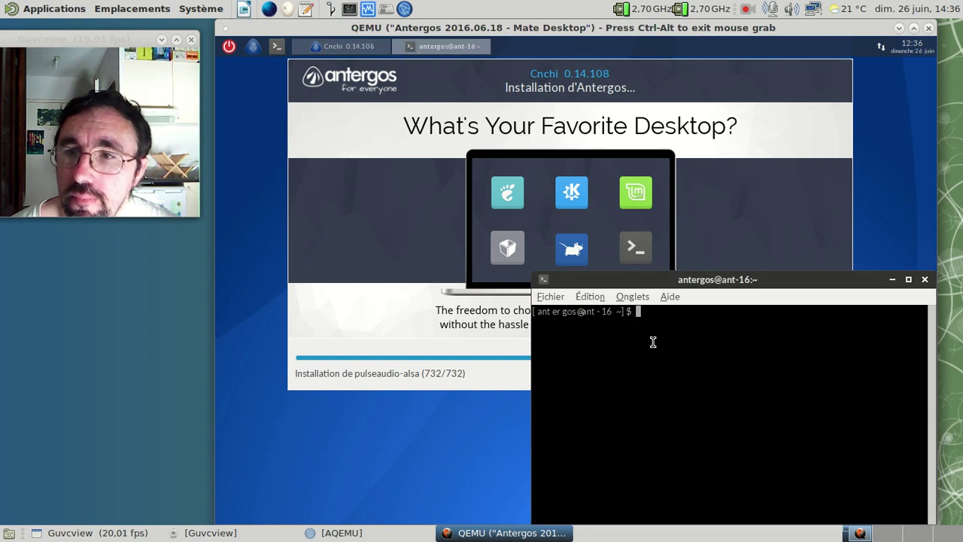
{"action": "type", "text": "h"}
{"action": "key", "text": "BackSpace"}
{"action": "type", "text": "top -hv"}
{"action": "key", "text": "Return"}
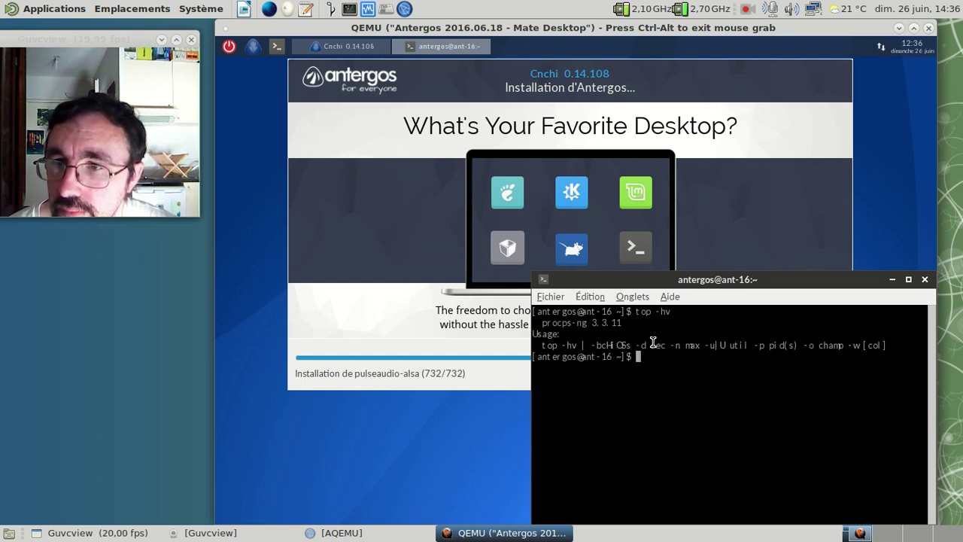
- List the running mandb processes with "ps -A | grep mandb", repeating the query twice to follow their progress
{"action": "type", "text": "ps -A | grep mandb"}
{"action": "key", "text": "Return"}
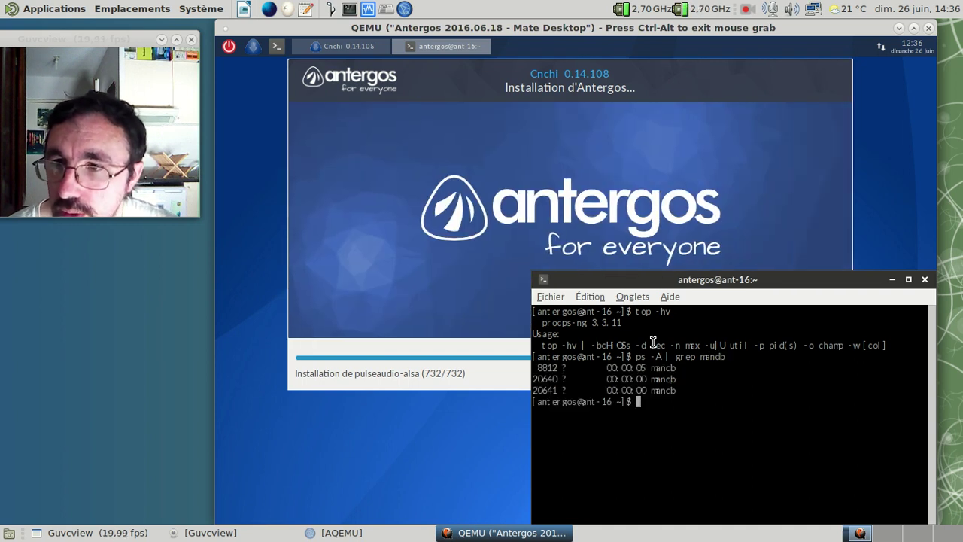
{"action": "key", "text": "Up"}
{"action": "key", "text": "Return"}
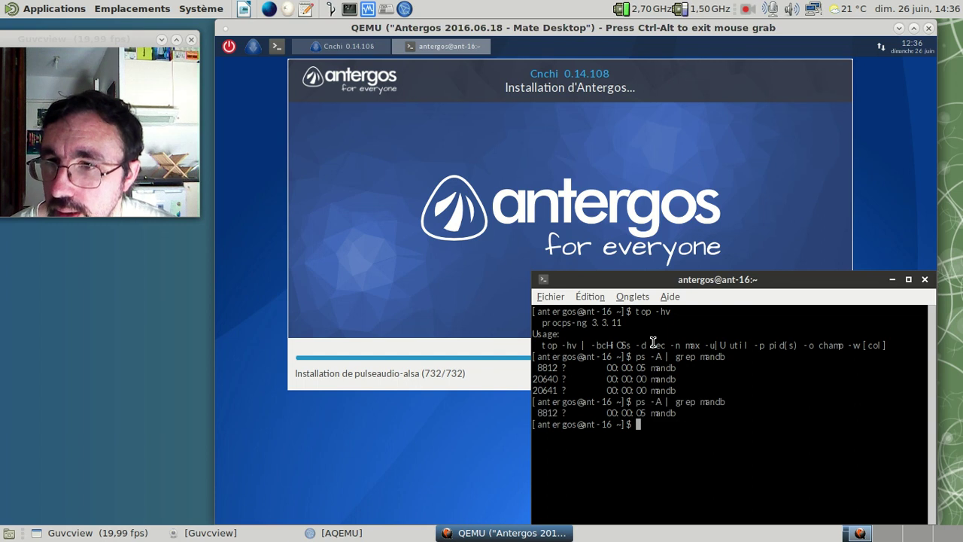
{"action": "key", "text": "Up"}
{"action": "key", "text": "Return"}
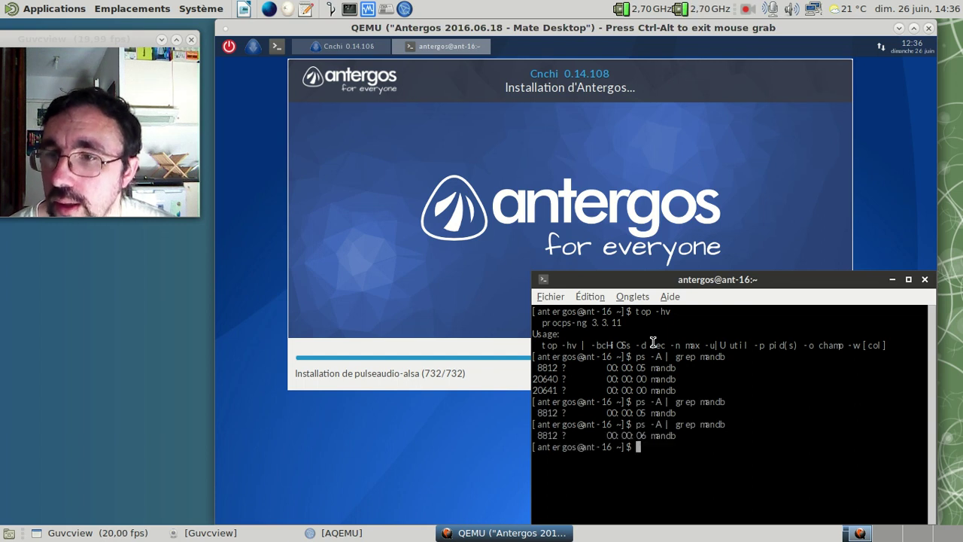
- Force-kill the mandb process that is holding up the installation, using "sudo kill -9 8812"
{"action": "type", "text": "kill"}
{"action": "key", "text": "BackSpace"}
{"action": "key", "text": "BackSpace"}
{"action": "key", "text": "BackSpace"}
{"action": "key", "text": "BackSpace"}
{"action": "type", "text": "sudo kill -9 "}
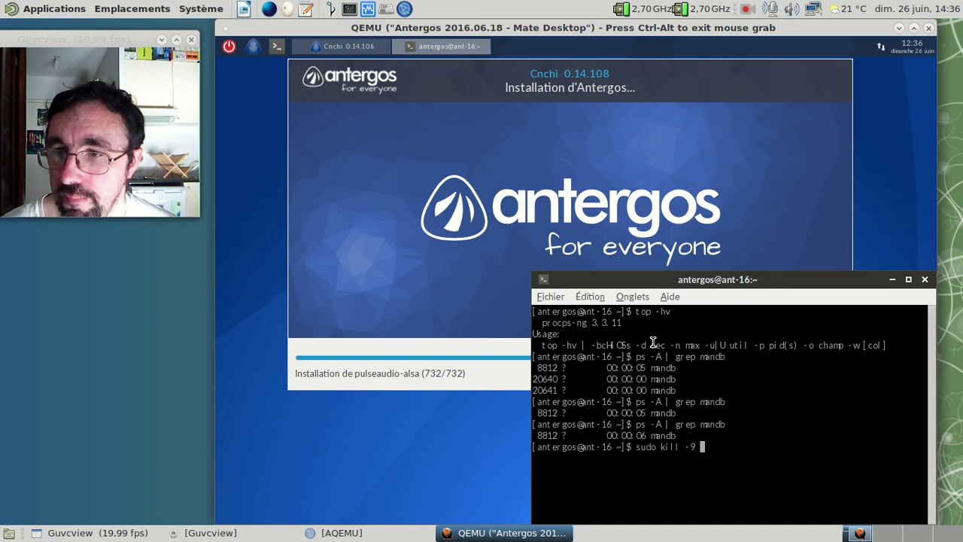
{"action": "type", "text": "8812"}
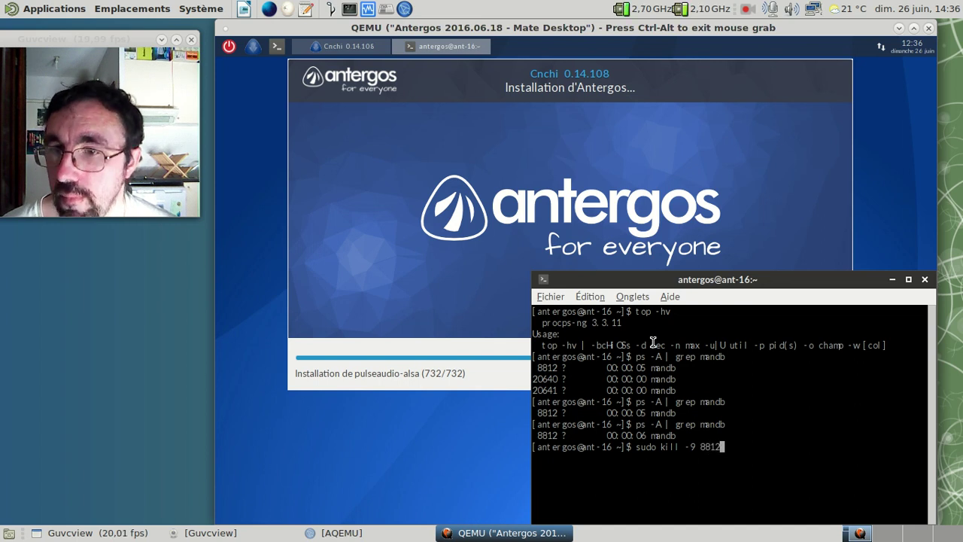
{"action": "key", "text": "Return"}
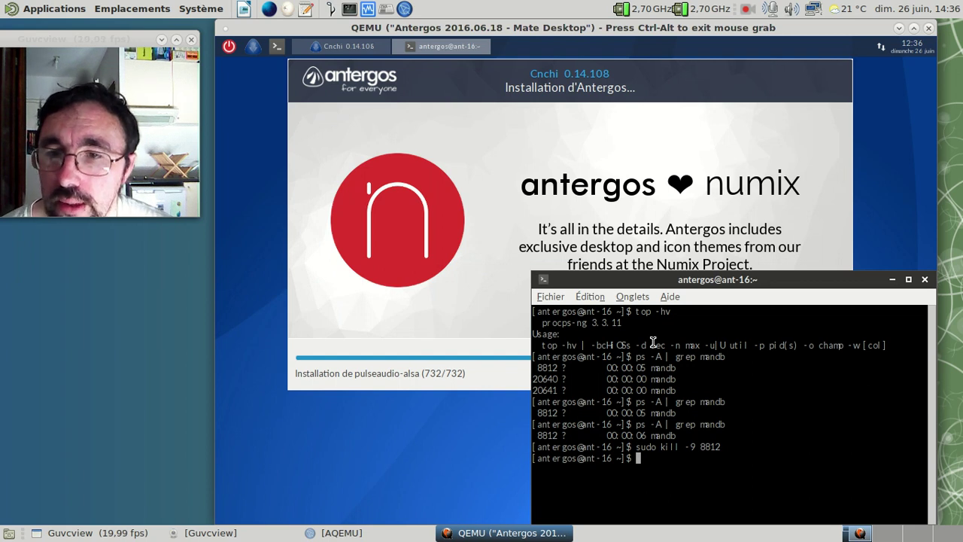
- Check for remaining mandb processes with "ps -A | grep mandb", then close the live-session terminal
{"action": "key", "text": "Up"}
{"action": "key", "text": "Up"}
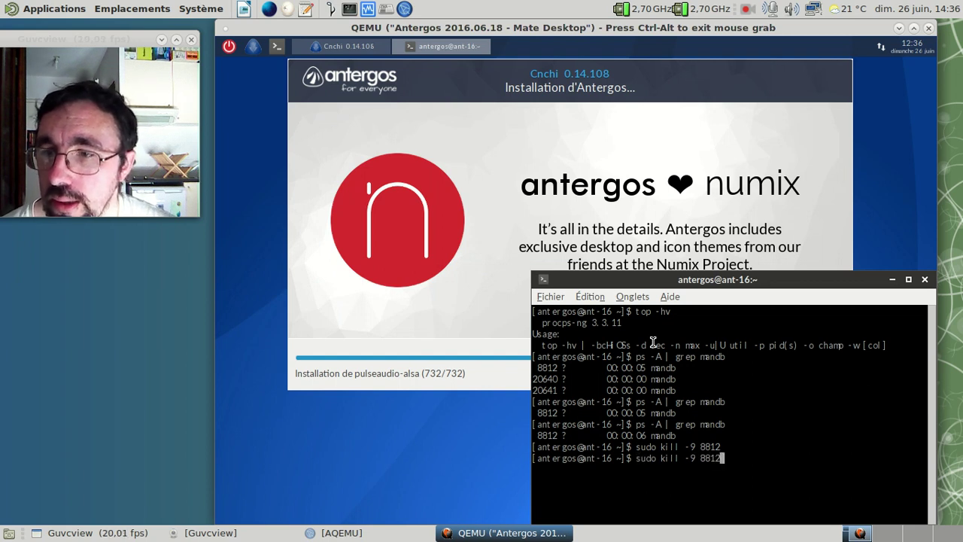
{"action": "key", "text": "Return"}
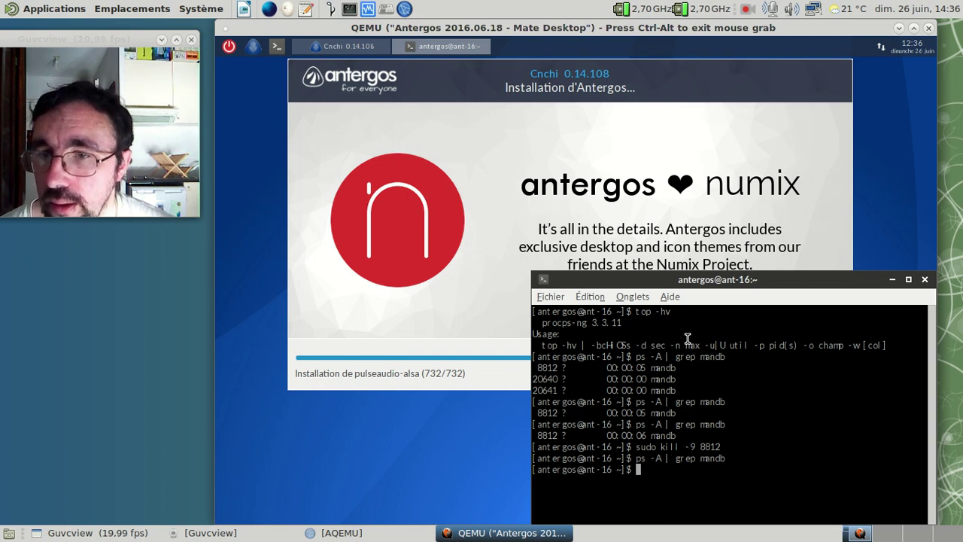
{"action": "left_click", "coordinate": [924, 280]}
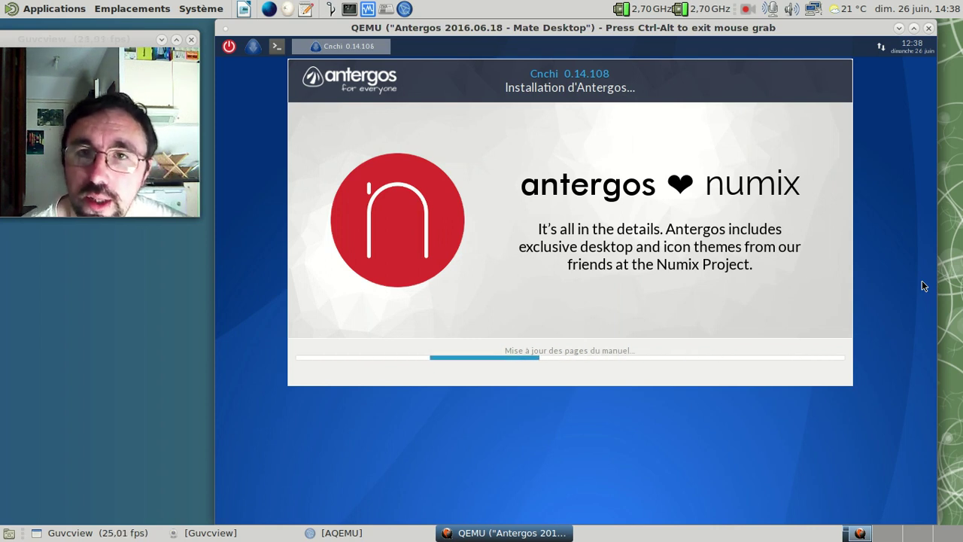
- Open a new live-session terminal, check disk usage with "df -h", and look for mandb with "ps -A | grep mandb"
{"action": "left_click", "coordinate": [276, 47]}
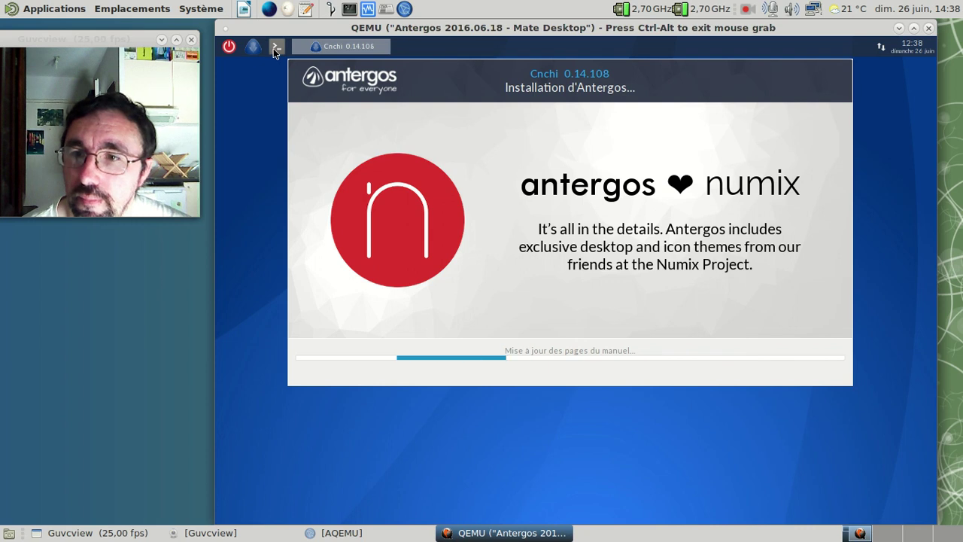
{"action": "type", "text": "df -h"}
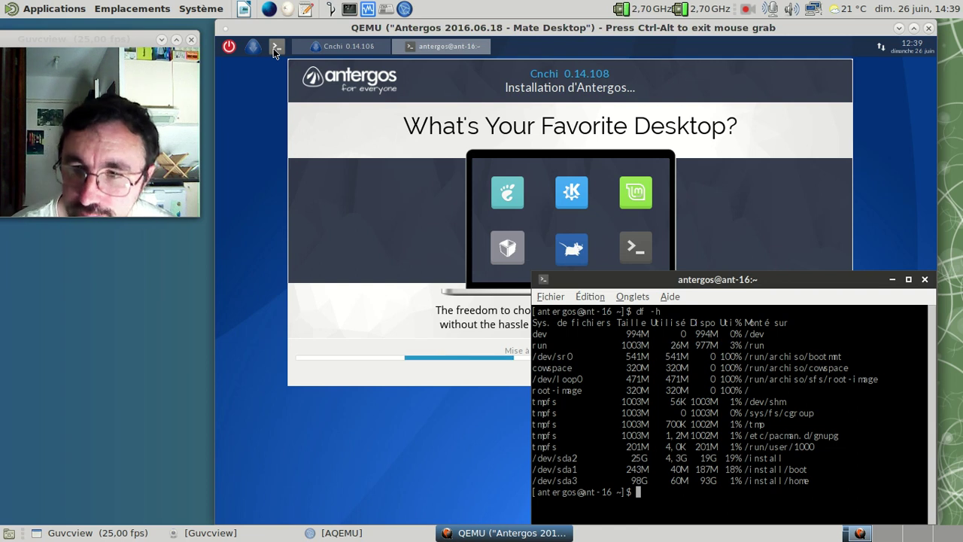
{"action": "type", "text": "ps -A"}
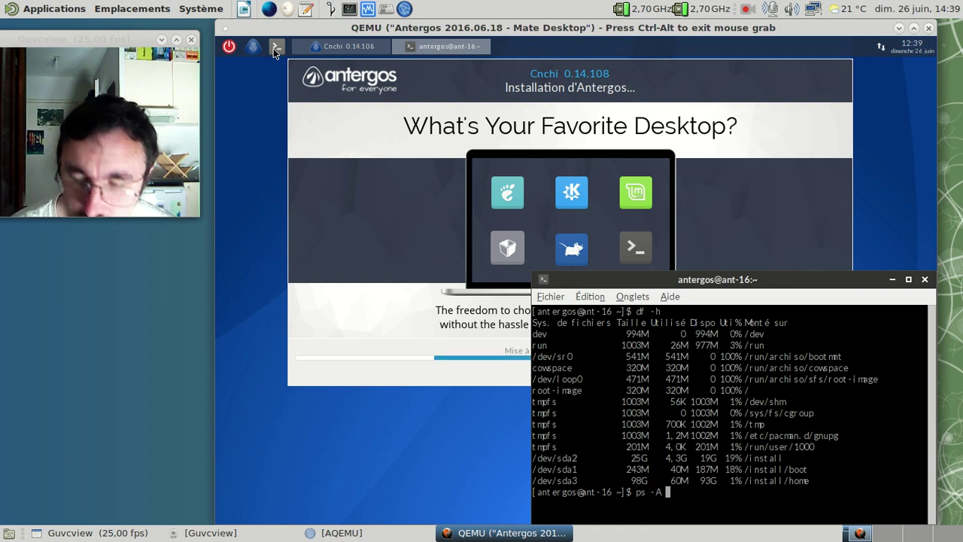
{"action": "type", "text": " | grep manb"}
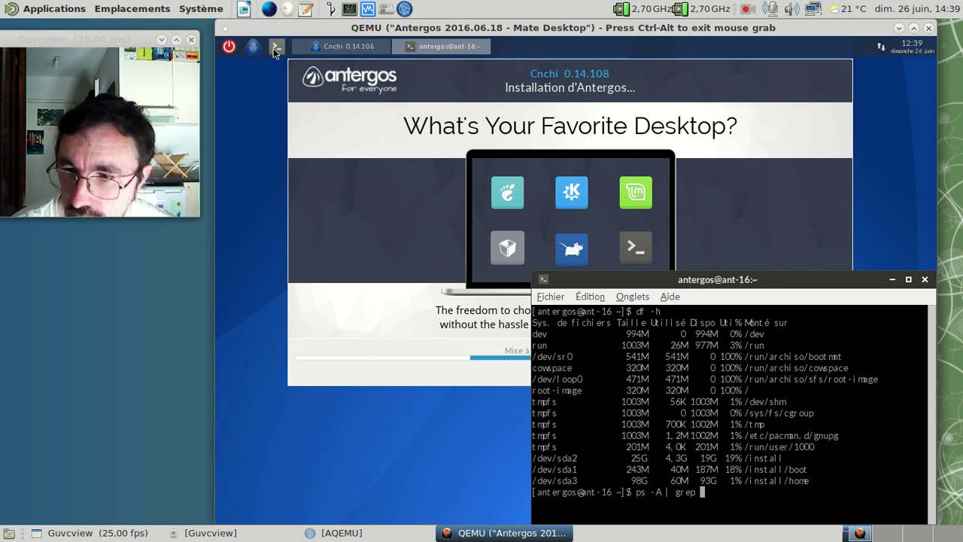
{"action": "key", "text": "Return"}
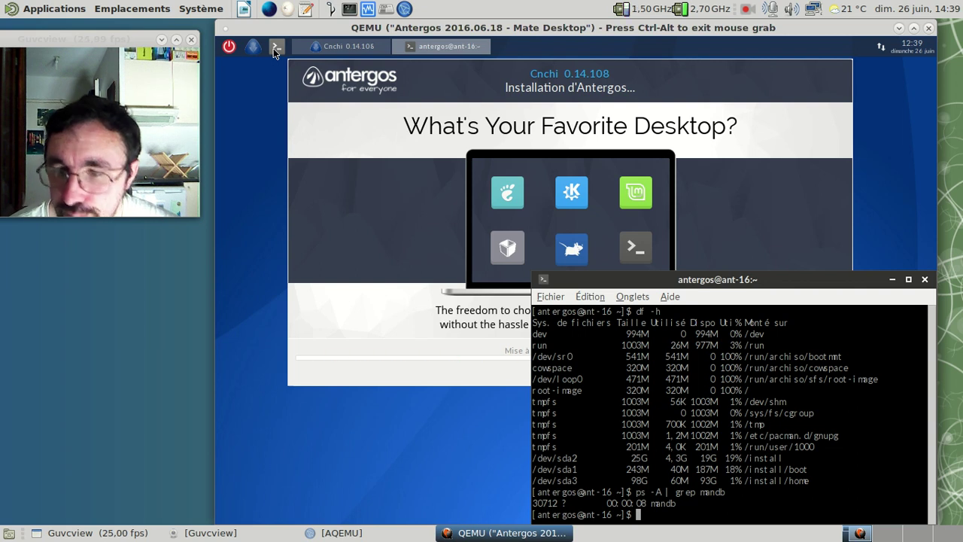
- Force-kill the new mandb process with "sudo kill -9 30712" and minimize the terminal to reveal the installer
{"action": "key", "text": "Up"}
{"action": "key", "text": "Up"}
{"action": "key", "text": "Up"}
{"action": "key", "text": "BackSpace"}
{"action": "key", "text": "BackSpace"}
{"action": "key", "text": "BackSpace"}
{"action": "key", "text": "BackSpace"}
{"action": "type", "text": "30712"}
{"action": "key", "text": "Return"}
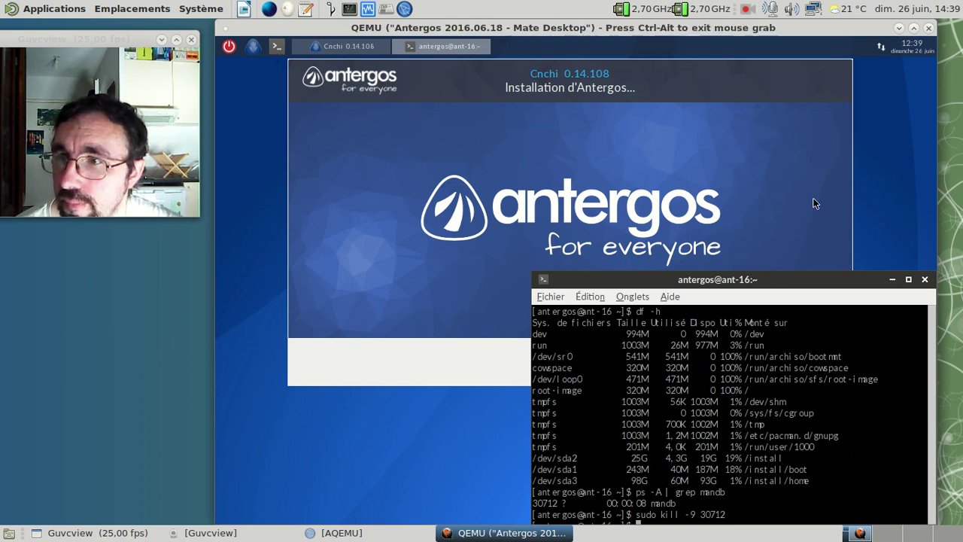
{"action": "left_click", "coordinate": [891, 279]}
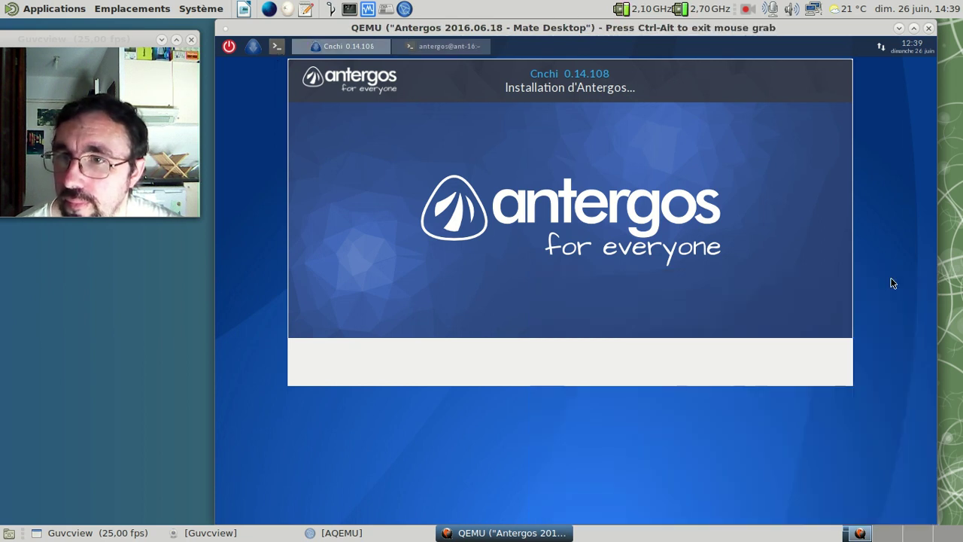
- Restart the virtual machine from the installer and boot the newly installed Antergos system
{"action": "left_click", "coordinate": [633, 273]}
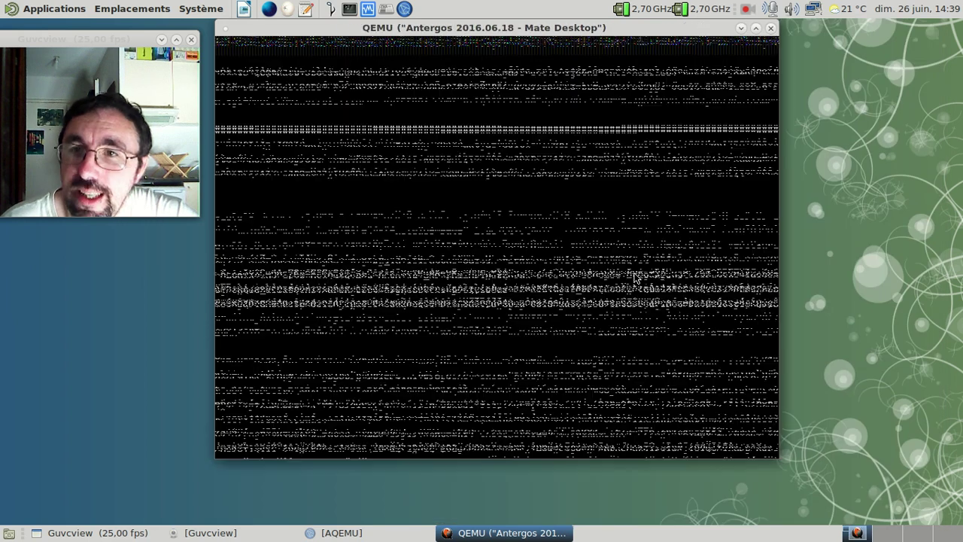
{"action": "key", "text": "Return"}
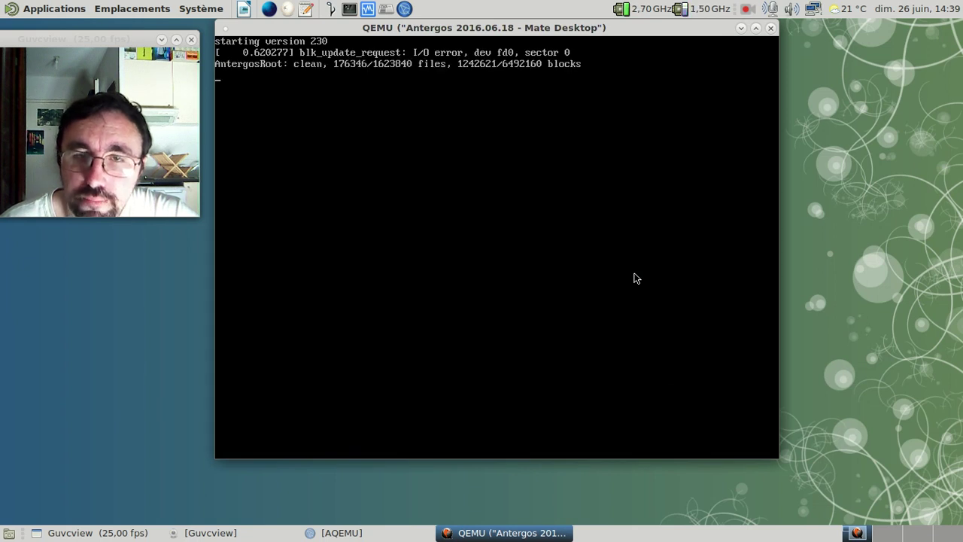
{"action": "left_click", "coordinate": [634, 277]}
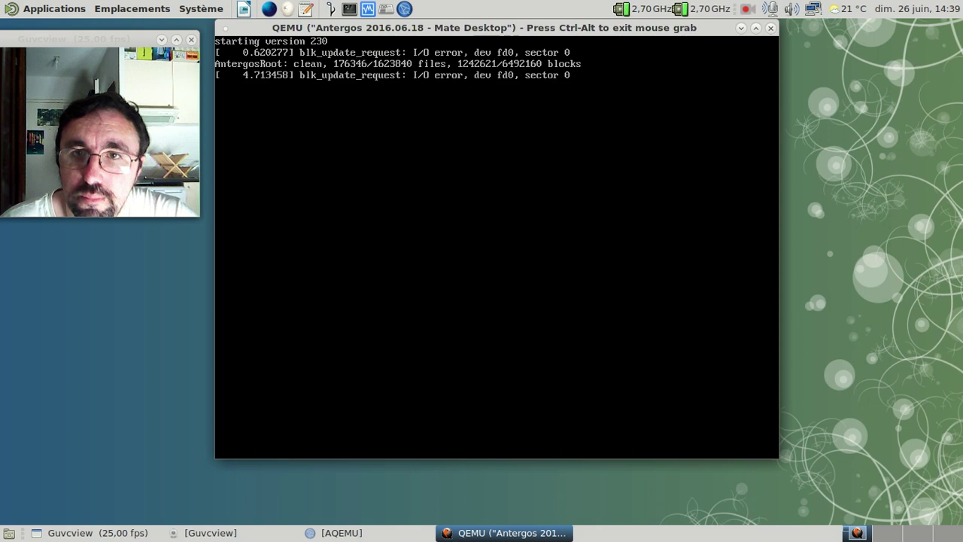
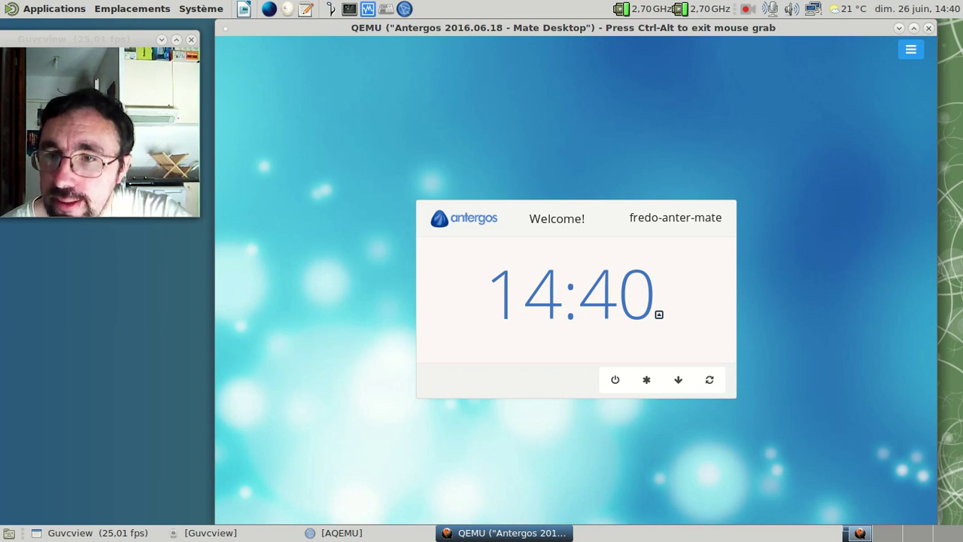
- Log in to the MATE session with the account password and update the standard folder names to the current language
{"action": "left_click", "coordinate": [625, 311]}
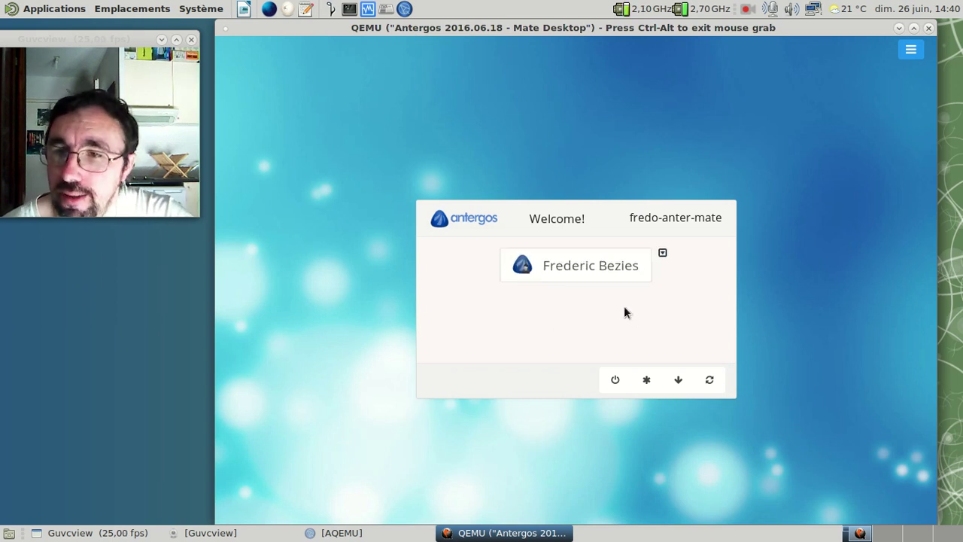
{"action": "left_click", "coordinate": [596, 277]}
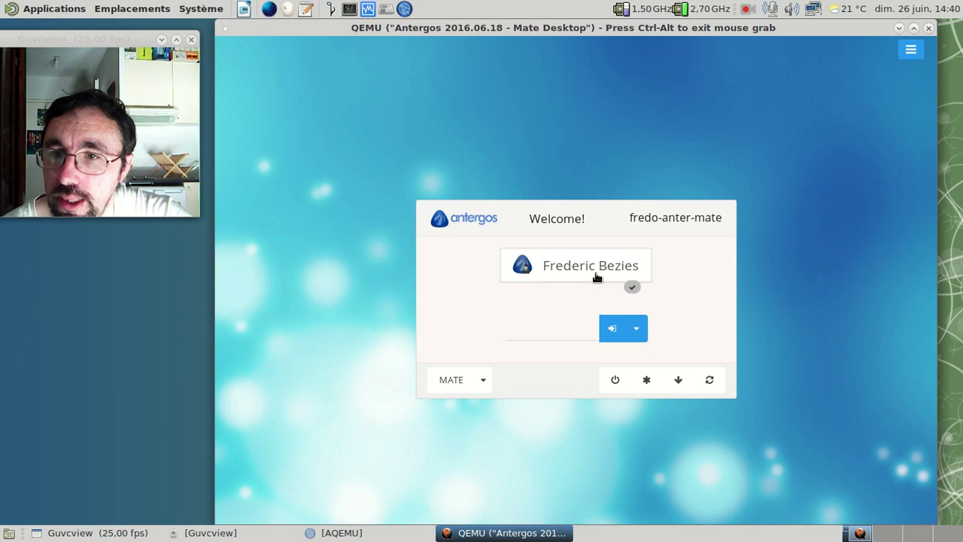
{"action": "left_click", "coordinate": [540, 329]}
{"action": "type", "text": "•••"}
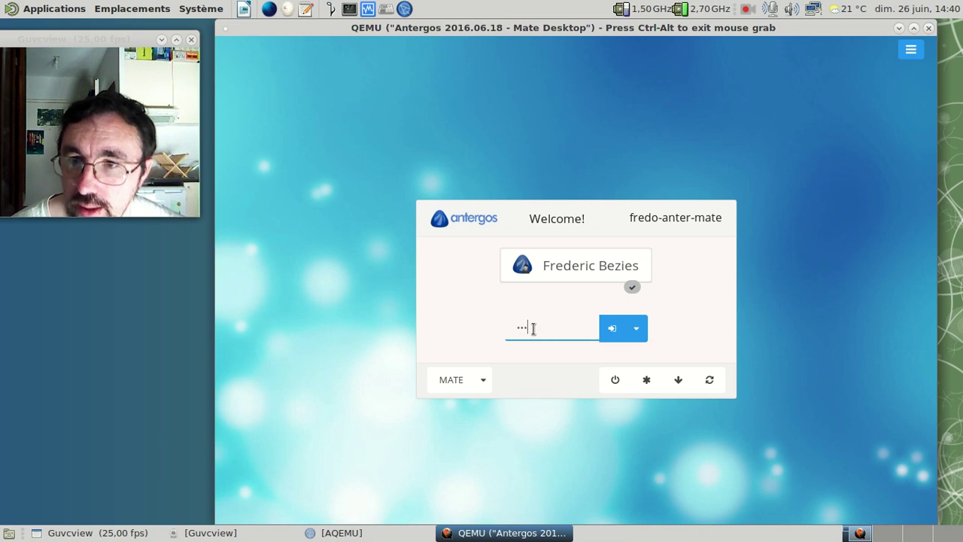
{"action": "type", "text": "•••••••"}
{"action": "key", "text": "Return"}
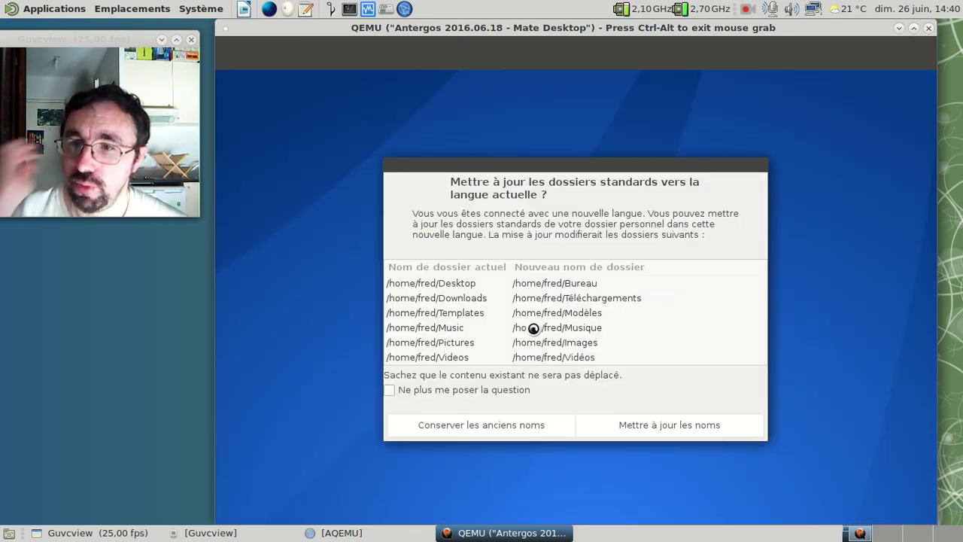
{"action": "left_click", "coordinate": [630, 427]}
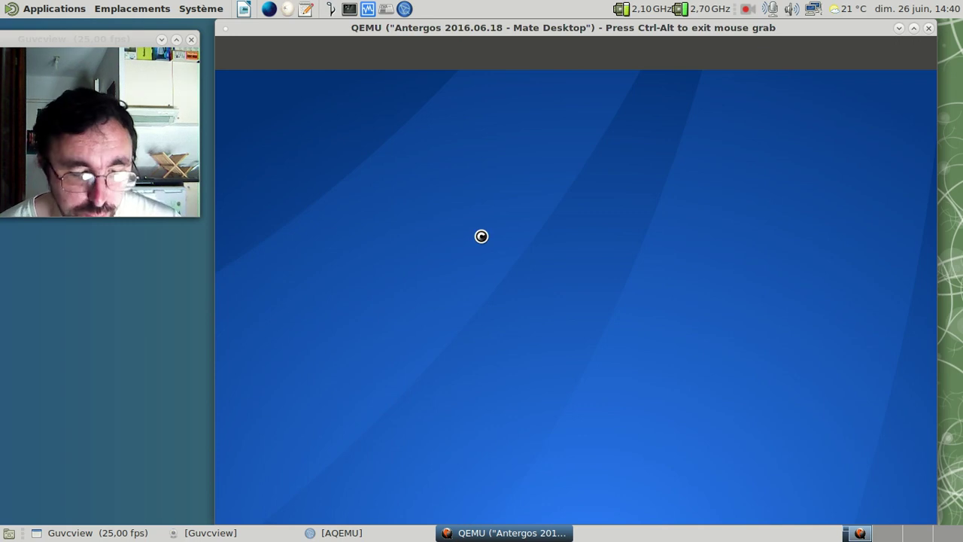
- Open the home folder in the file manager, reveal hidden files, permanently delete the .config folder, and close the window
{"action": "key", "text": "alt+F2"}
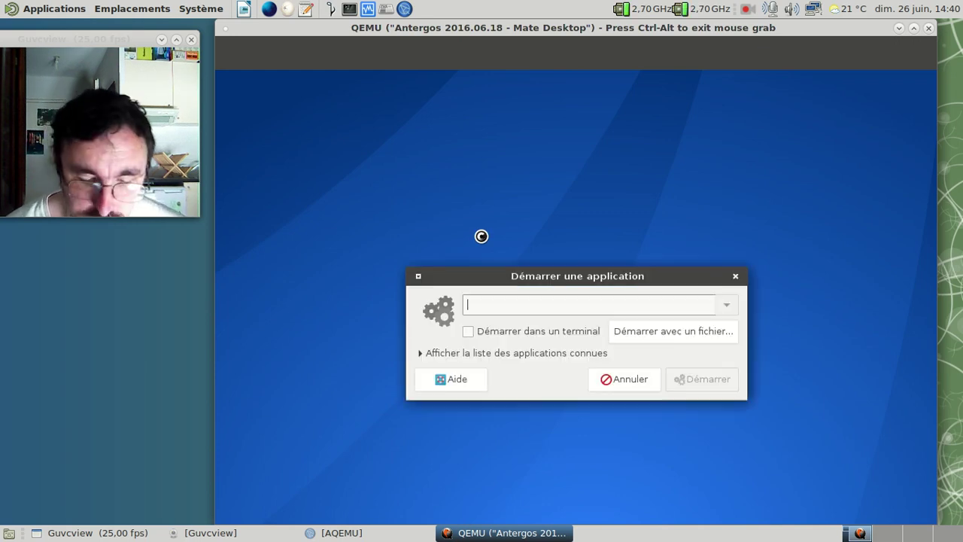
{"action": "type", "text": "nauti"}
{"action": "key", "text": "Return"}
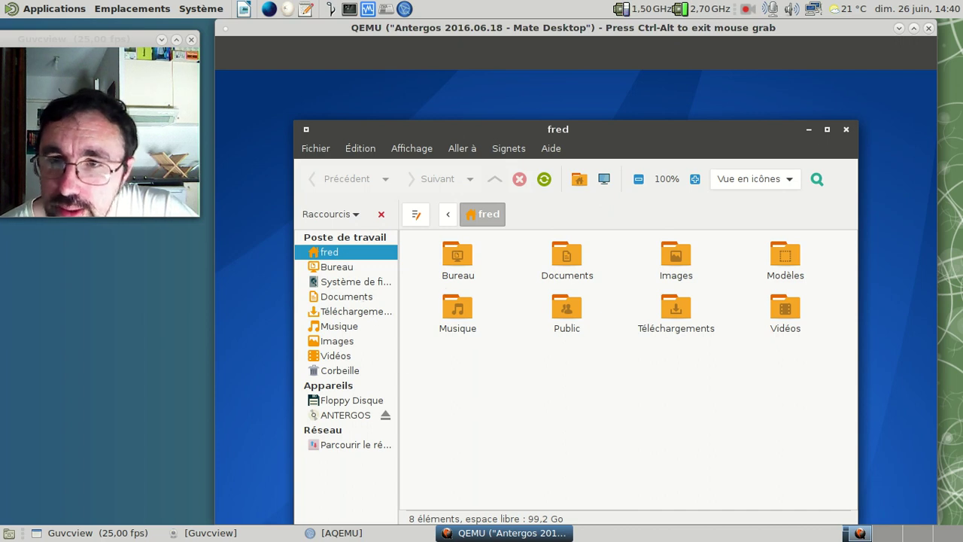
{"action": "key", "text": "ctrl+h"}
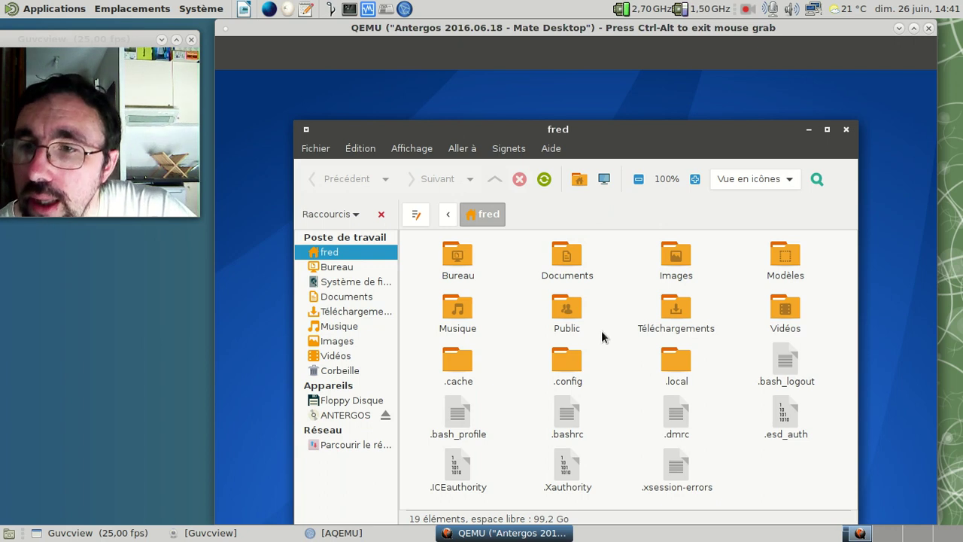
{"action": "left_click", "coordinate": [561, 364]}
{"action": "key", "text": "shift+Delete"}
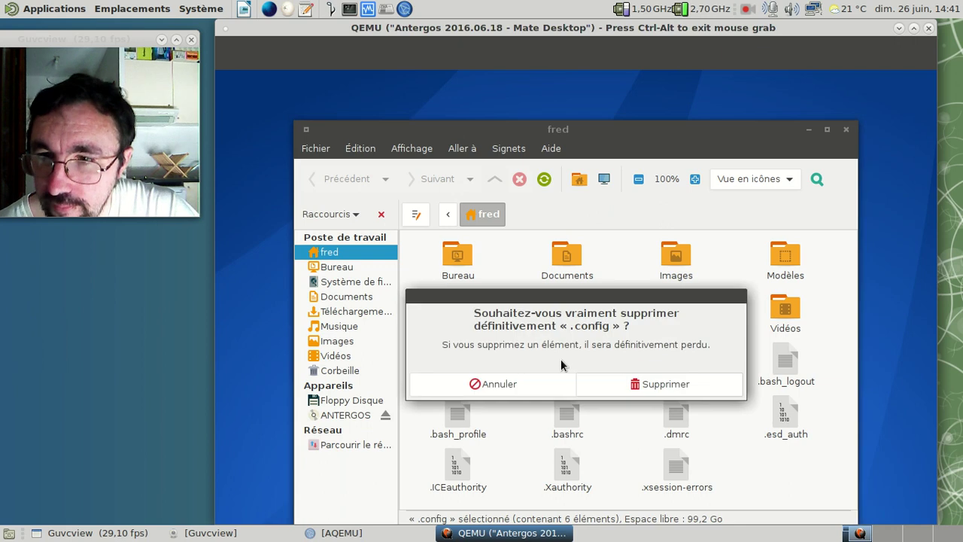
{"action": "key", "text": "Return"}
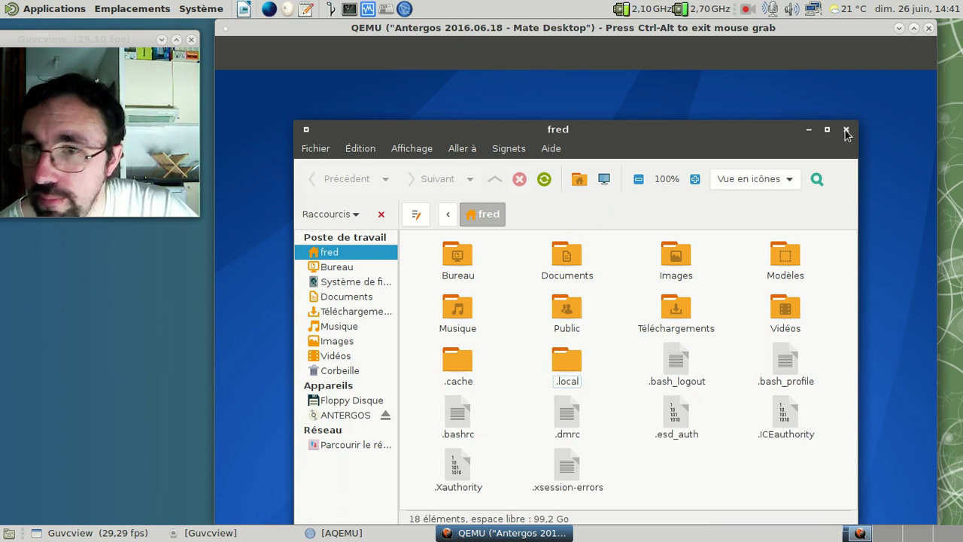
{"action": "left_click", "coordinate": [845, 129]}
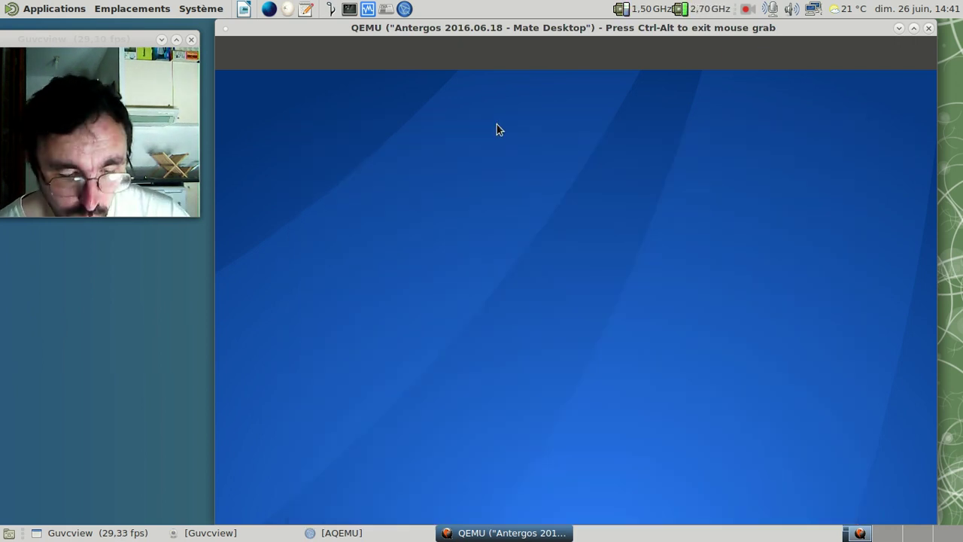
- Launch mate-terminal from the run dialog and start the control center in the background with "mate-control-center &"
{"action": "key", "text": "alt+F2"}
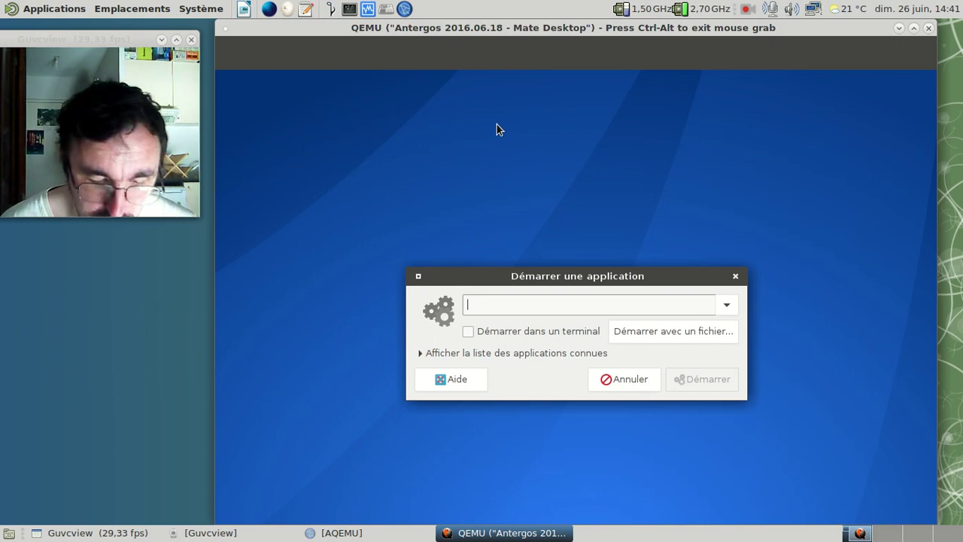
{"action": "type", "text": "mate-terminal"}
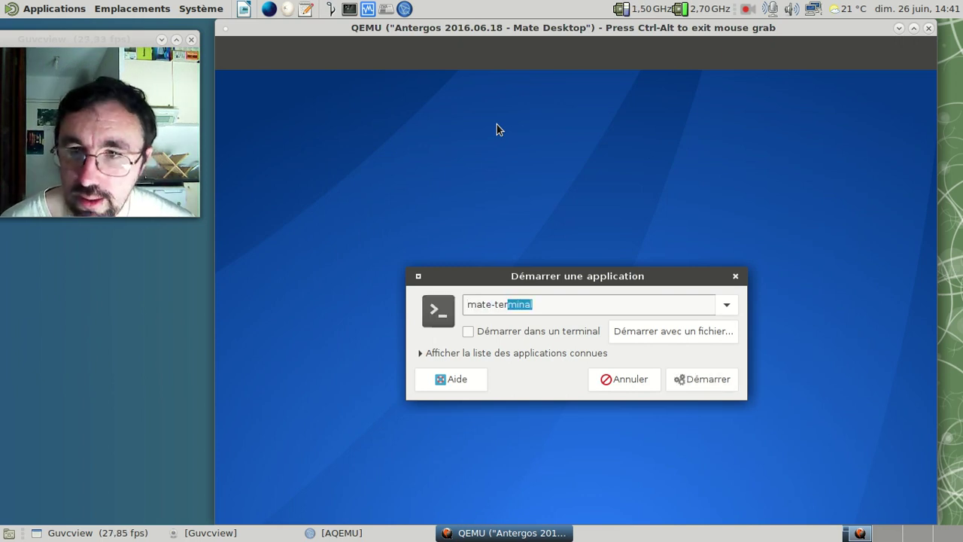
{"action": "key", "text": "Return"}
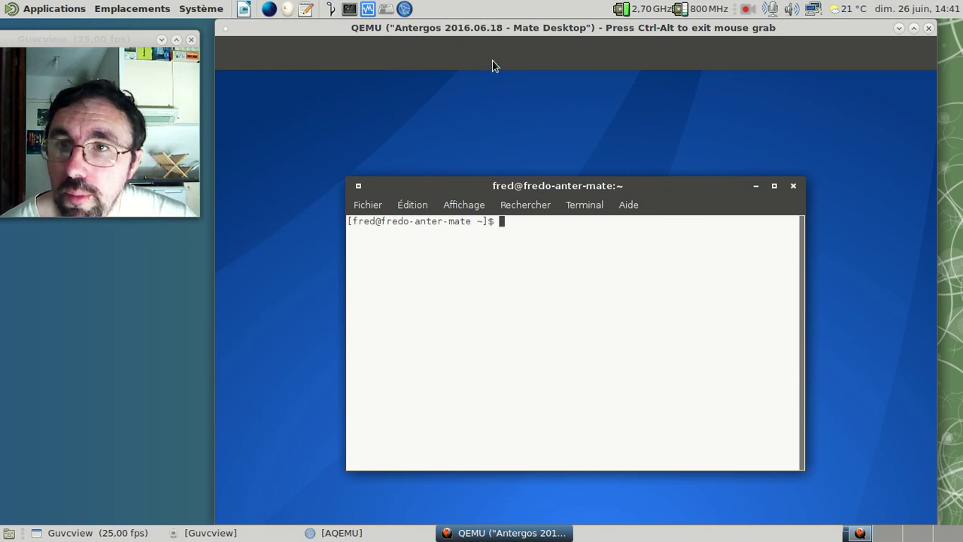
{"action": "type", "text": "mate-control-center &"}
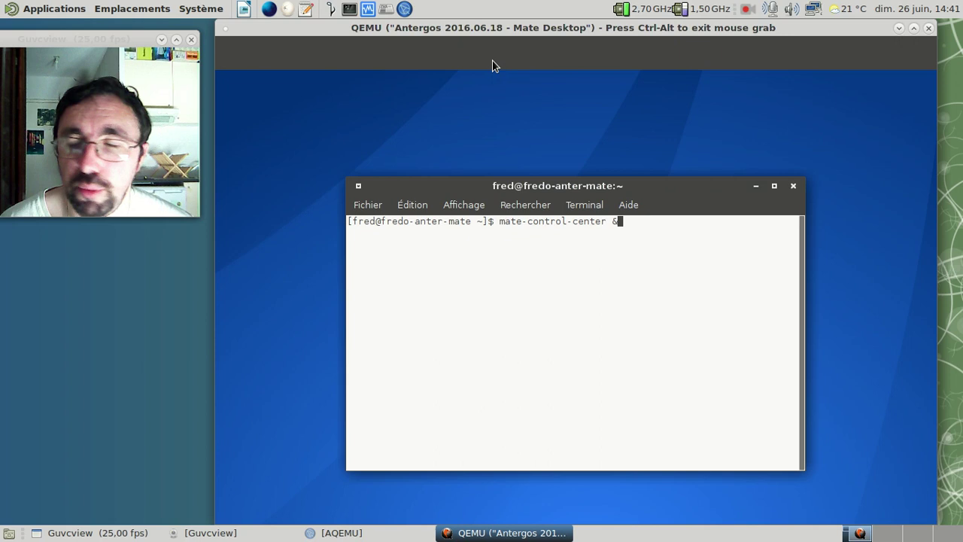
{"action": "key", "text": "Return"}
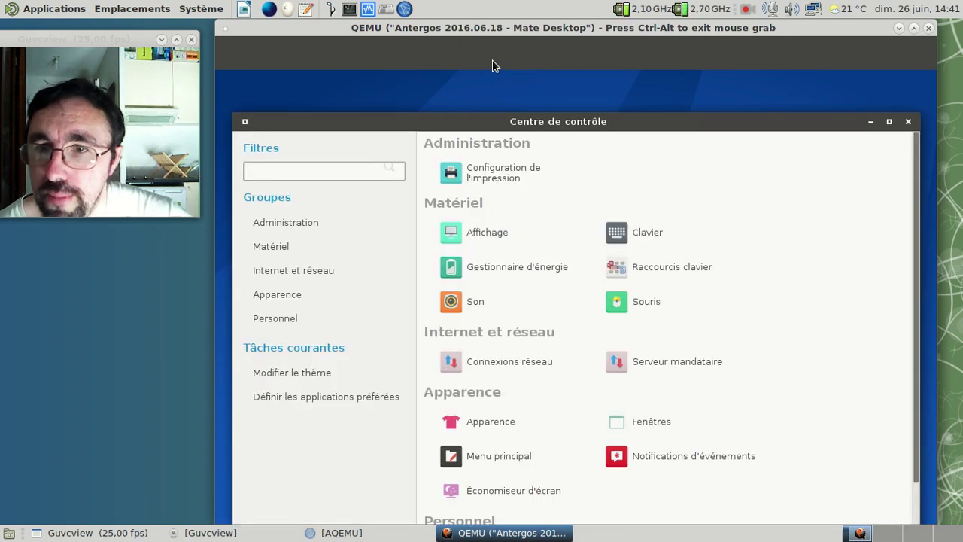
- Examine the display preferences and the network connections from the control center, closing each window
{"action": "left_click", "coordinate": [511, 233]}
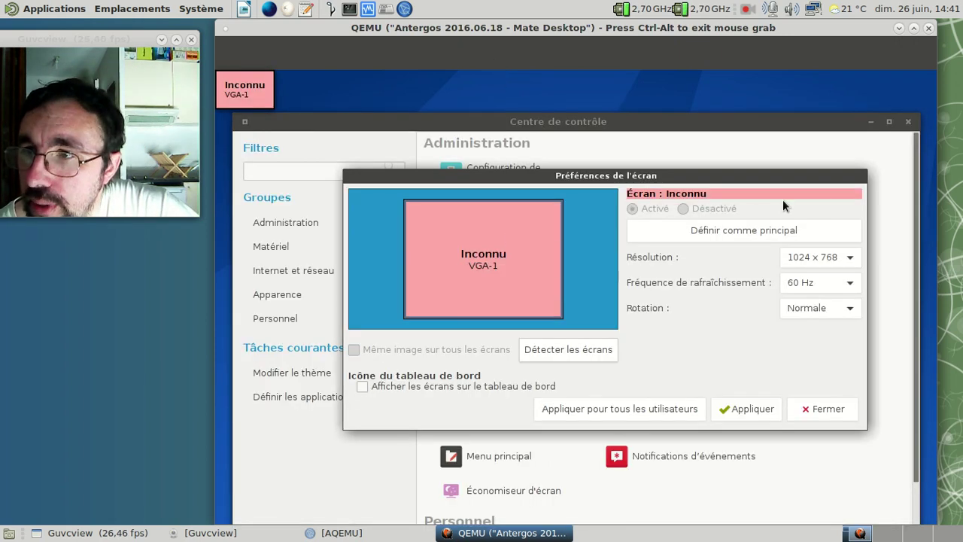
{"action": "left_click", "coordinate": [812, 409]}
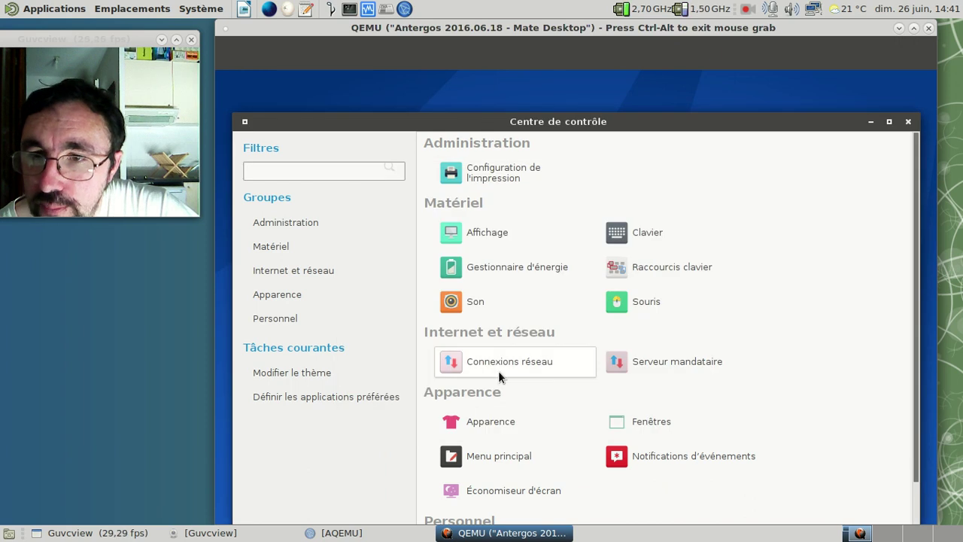
{"action": "left_click", "coordinate": [498, 371]}
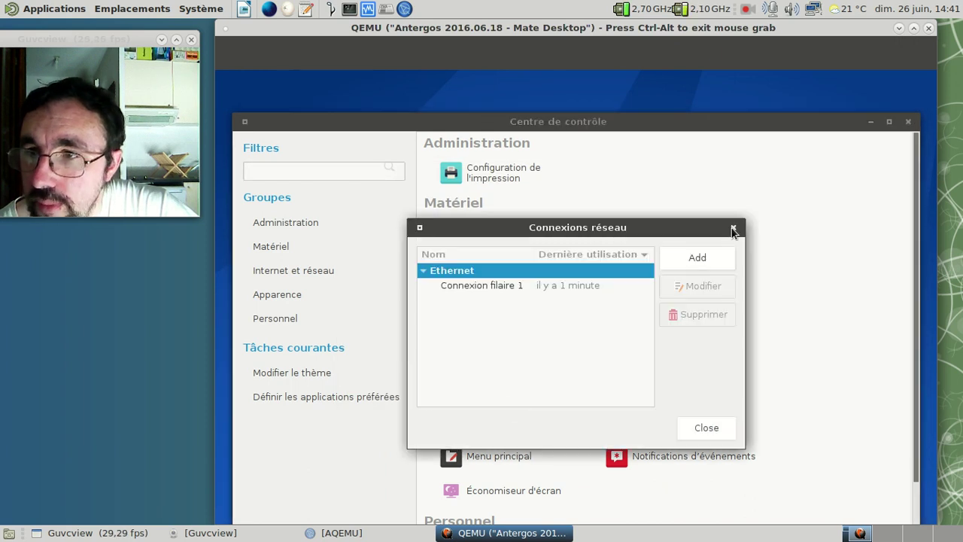
{"action": "left_click", "coordinate": [732, 228]}
- Examine the custom theme's colours, window borders and icons in the appearance preferences, and close the control center
{"action": "left_click", "coordinate": [508, 421]}
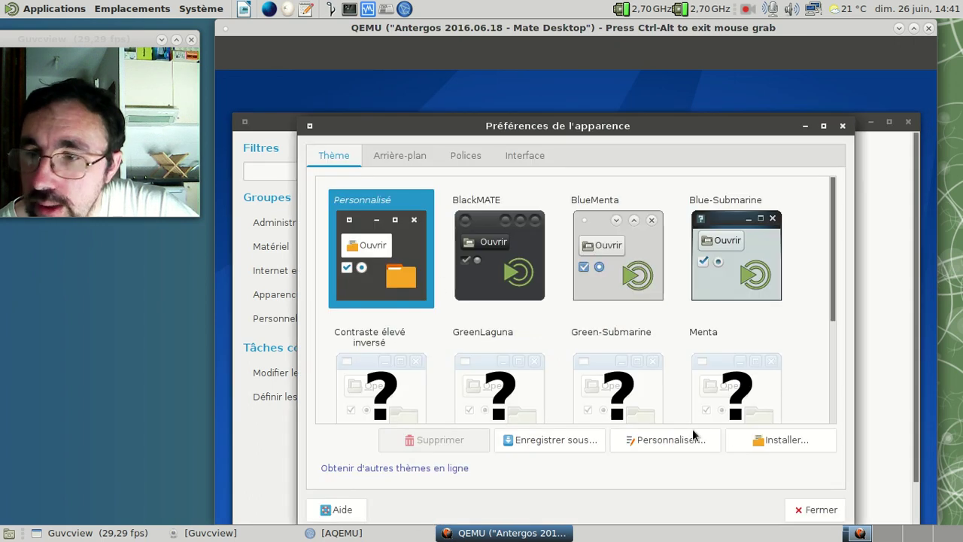
{"action": "left_click_drag", "start_coordinate": [600, 126], "coordinate": [590, 89]}
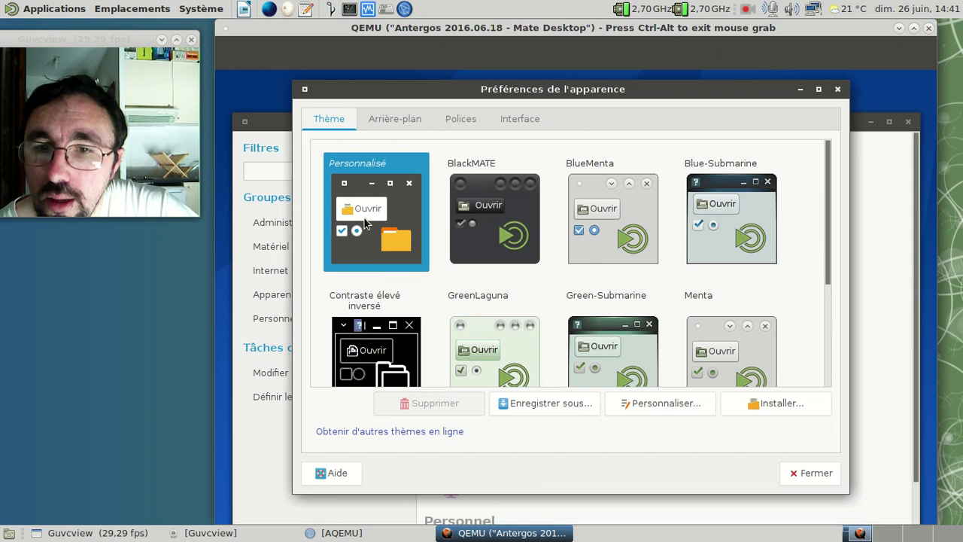
{"action": "left_click", "coordinate": [659, 402]}
{"action": "left_click", "coordinate": [497, 202]}
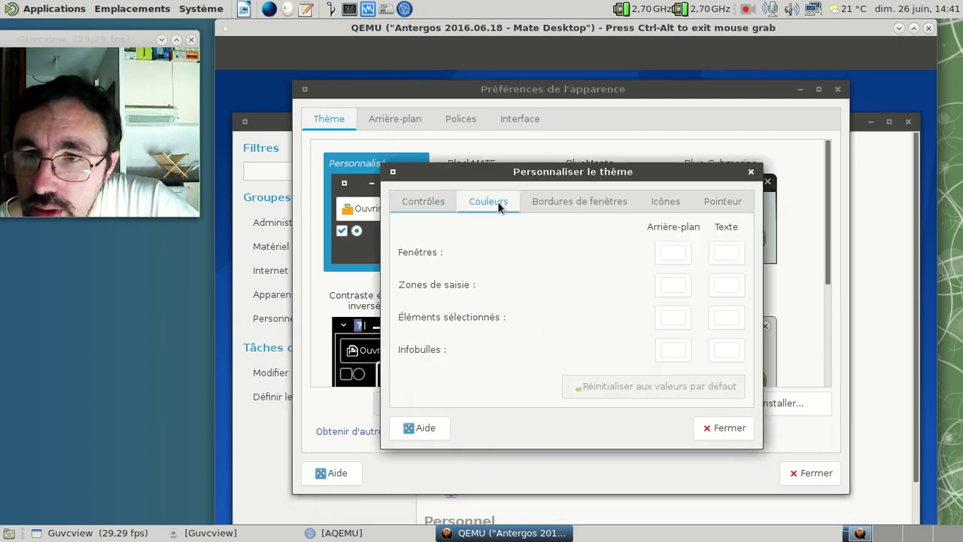
{"action": "left_click", "coordinate": [553, 208]}
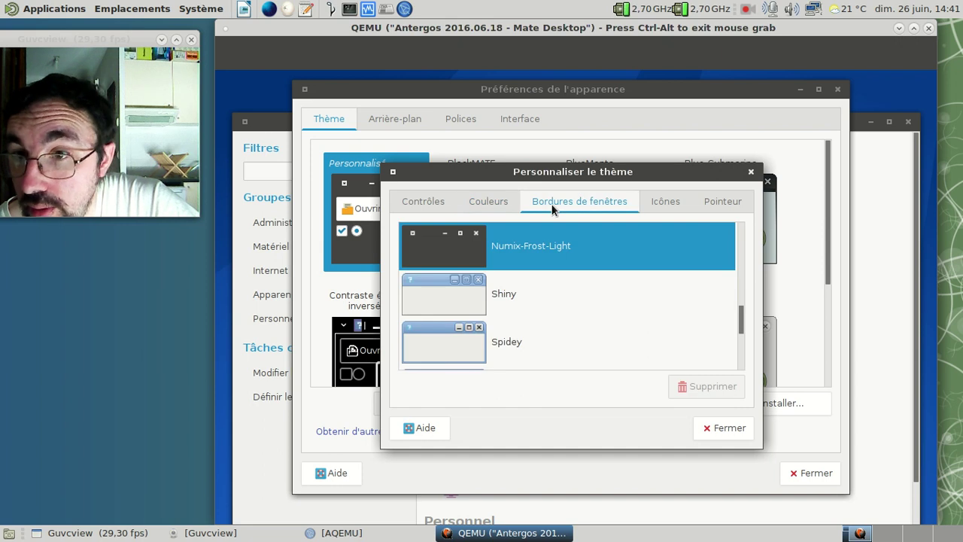
{"action": "left_click", "coordinate": [657, 202]}
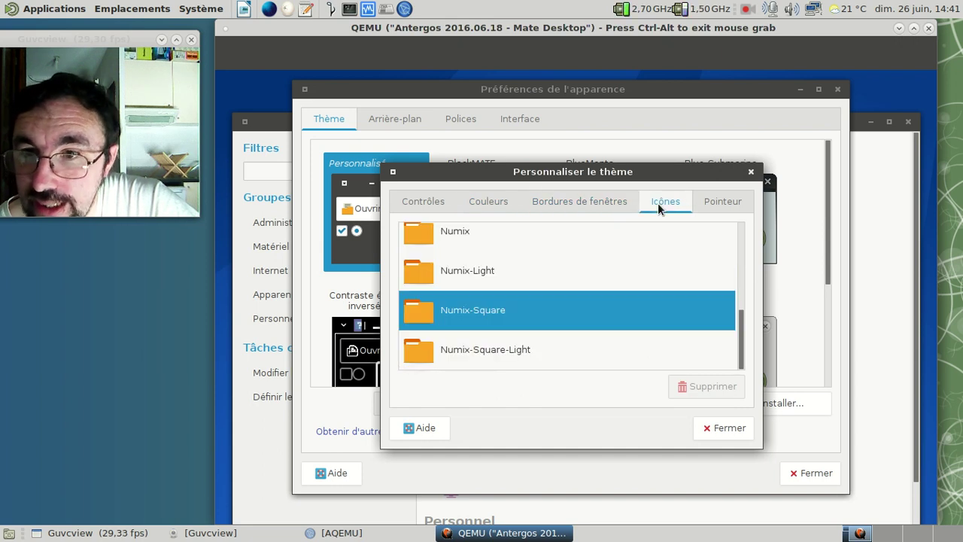
{"action": "left_click", "coordinate": [752, 173]}
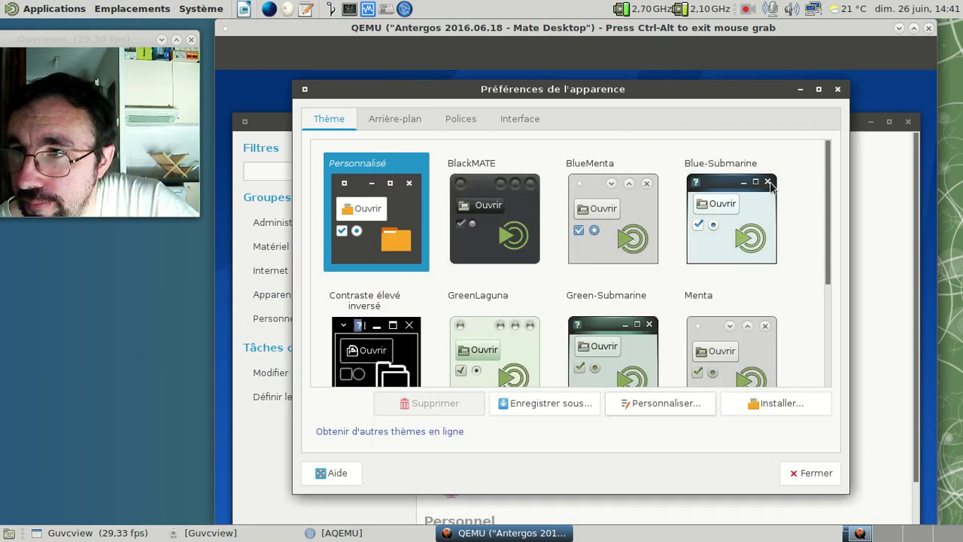
{"action": "left_click", "coordinate": [837, 88]}
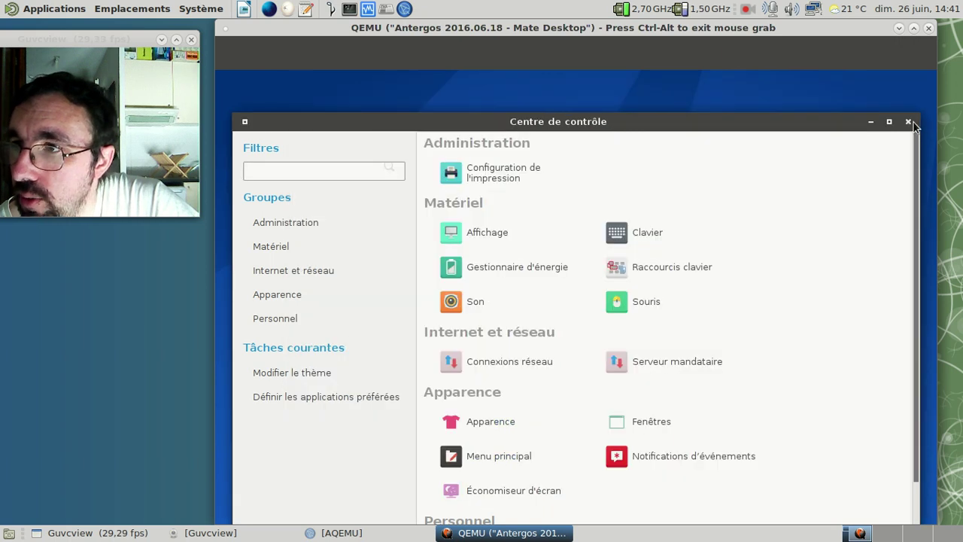
{"action": "left_click", "coordinate": [907, 121]}
- List the contents of the .config folder in the terminal with "ls -alh .config"
{"action": "key", "text": "Return"}
{"action": "type", "text": "s"}
{"action": "key", "text": "BackSpace"}
{"action": "type", "text": "ls -alh .config"}
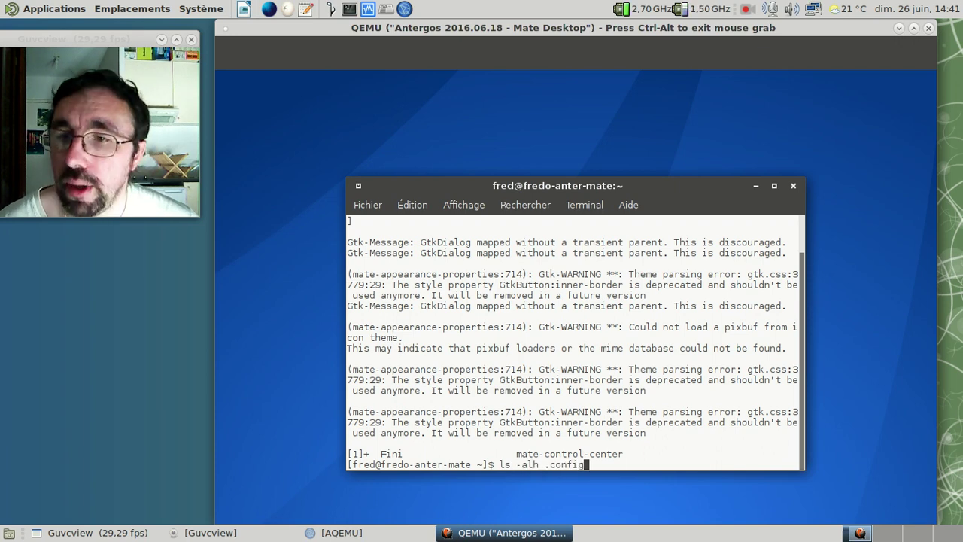
{"action": "key", "text": "Return"}
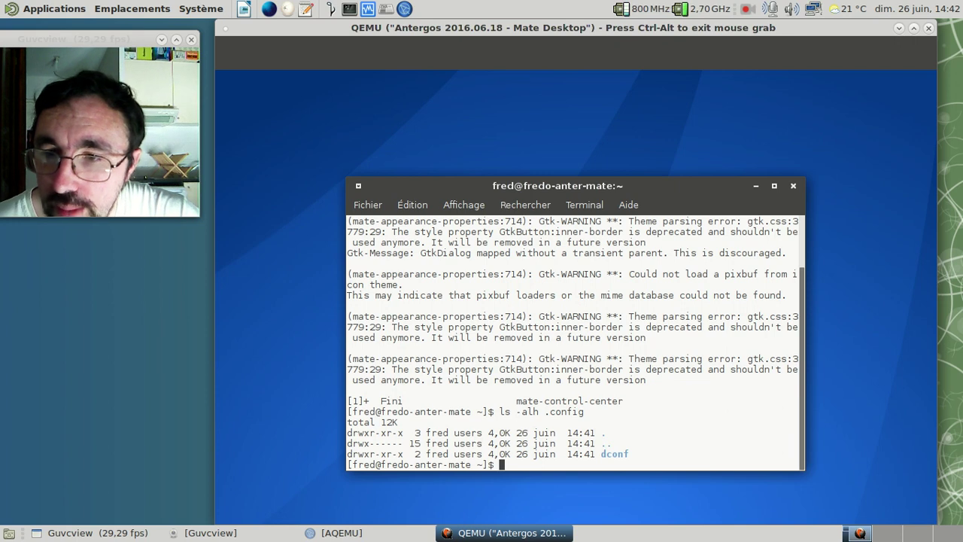
- Delete the .config folder in the terminal with "rm -rf .config"
{"action": "type", "text": "rm -rf con"}
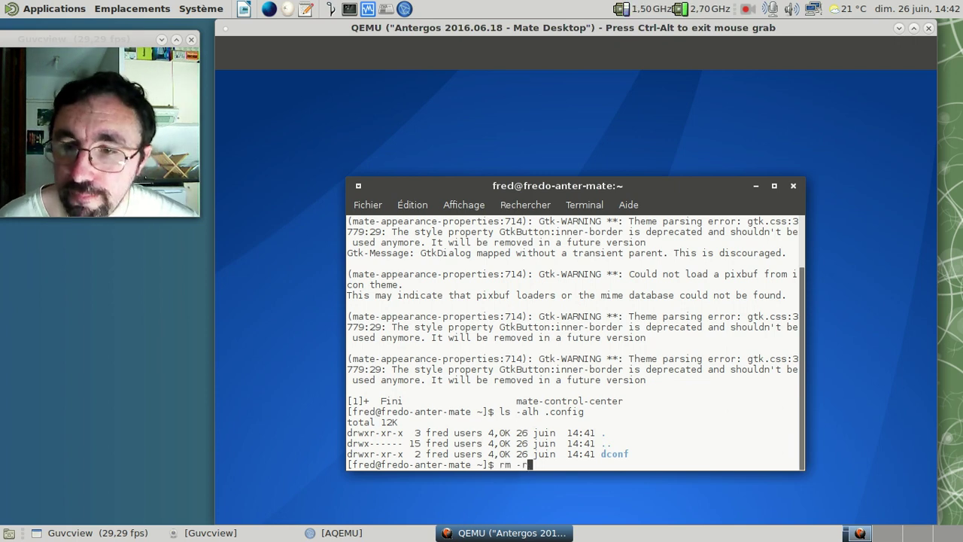
{"action": "key", "text": "BackSpace"}
{"action": "key", "text": "BackSpace"}
{"action": "key", "text": "BackSpace"}
{"action": "type", "text": ".config"}
{"action": "key", "text": "Return"}
- Reboot the virtual machine with "sudo reboot", entering the account password at the sudo prompt
{"action": "type", "text": "sudo reboot"}
{"action": "key", "text": "Return"}
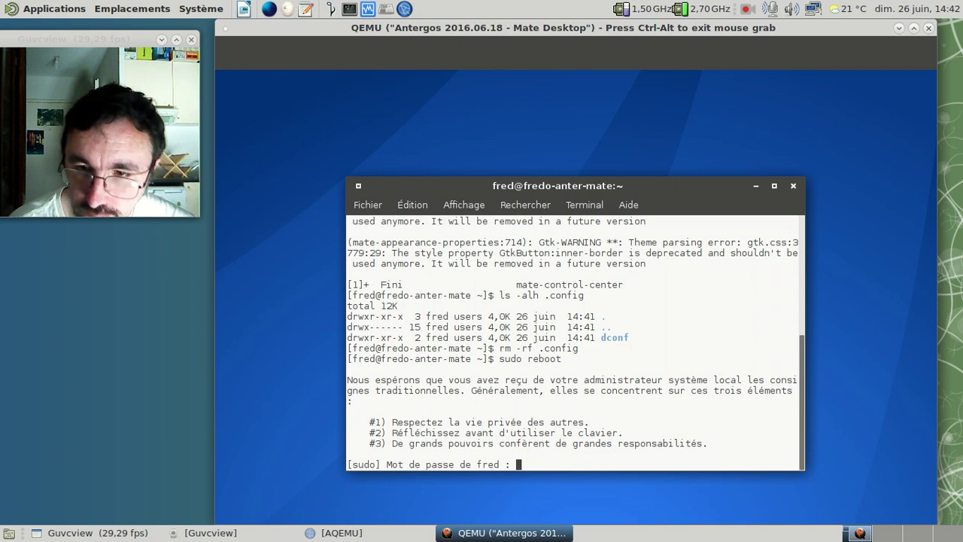
{"action": "key", "text": "Return"}
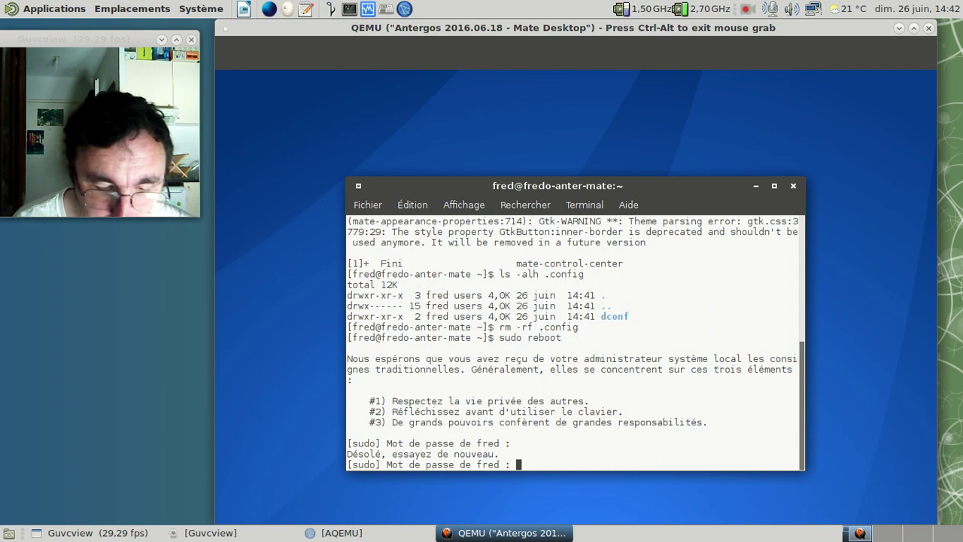
{"action": "key", "text": "Return"}
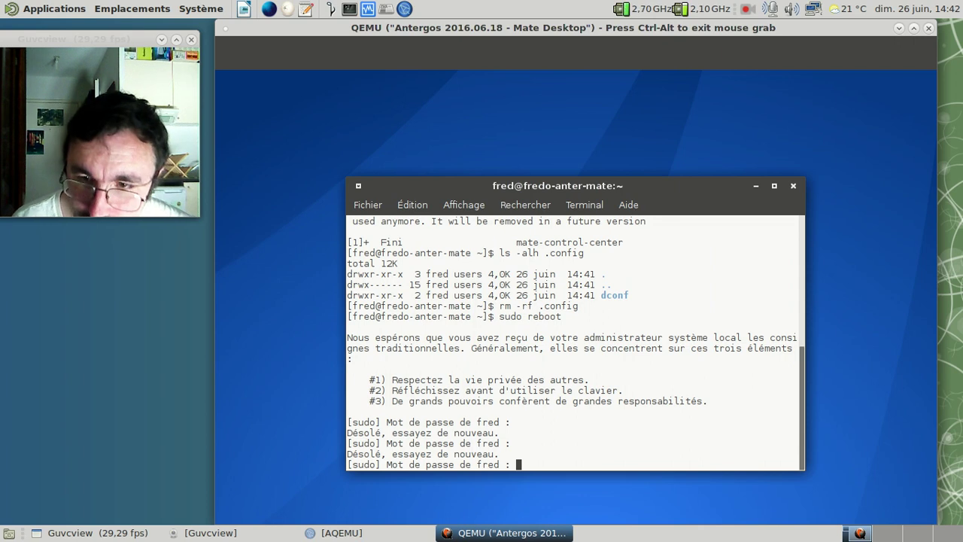
{"action": "key", "text": "Return"}
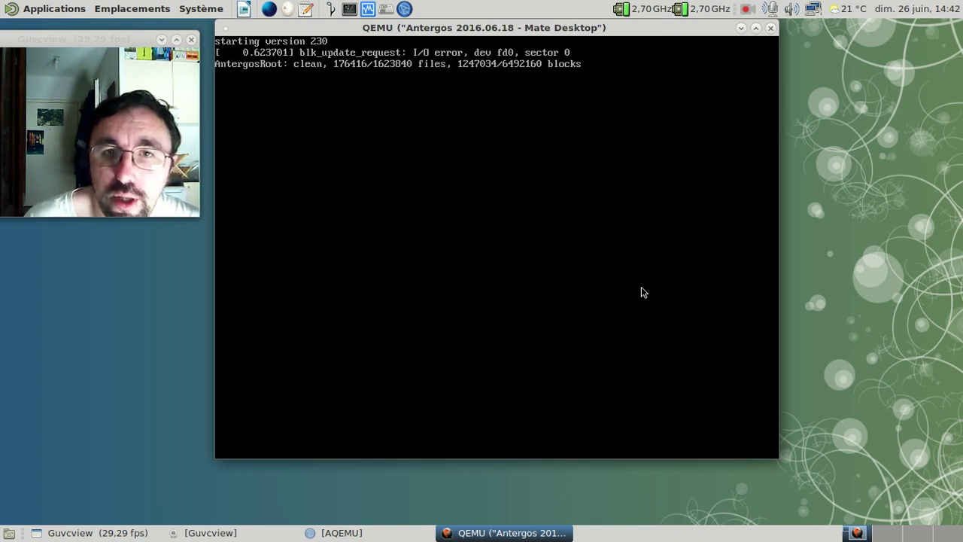
- Select the user account on the Antergos login screen and log in to the MATE session with the account password
{"action": "left_click", "coordinate": [642, 291]}
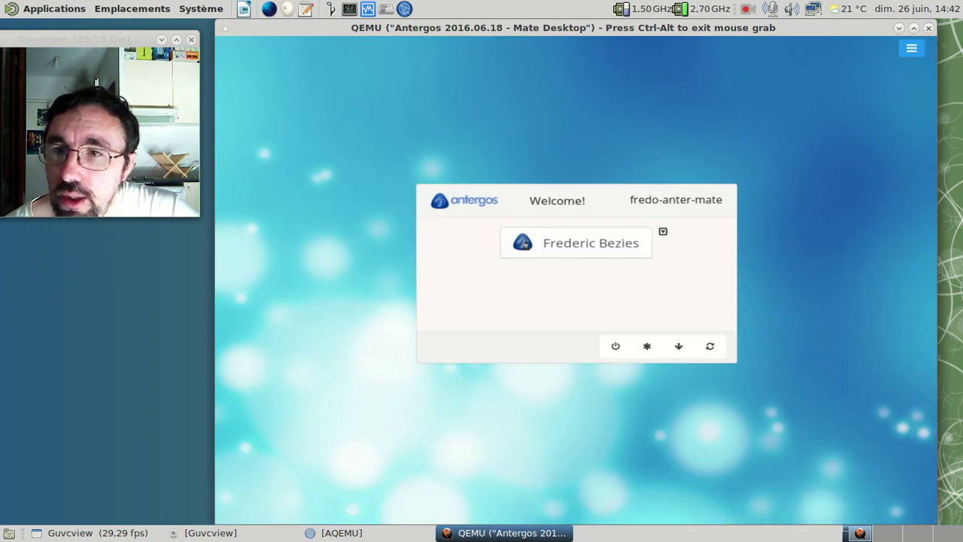
{"action": "left_click", "coordinate": [548, 248]}
{"action": "type", "text": "******"}
{"action": "key", "text": "Return"}
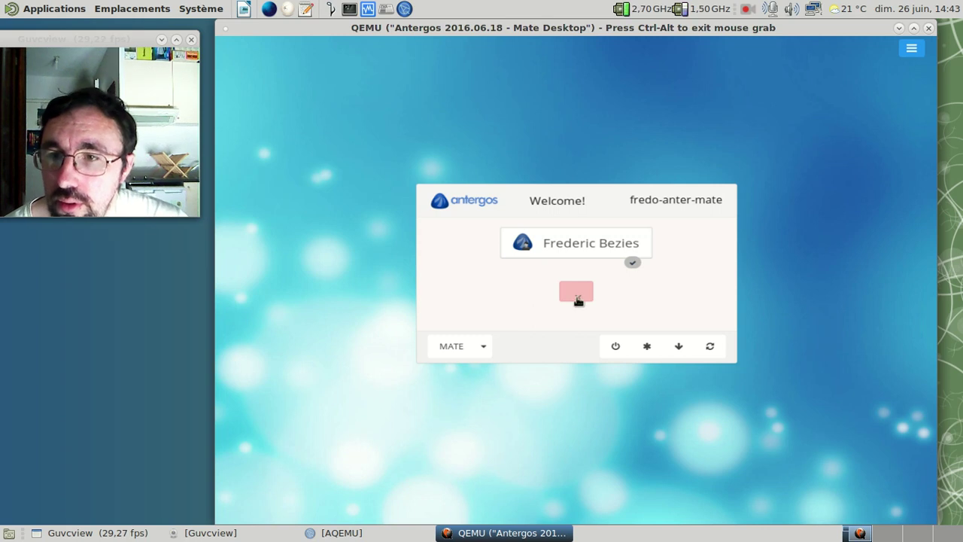
{"action": "left_click", "coordinate": [576, 295]}
{"action": "left_click", "coordinate": [553, 254]}
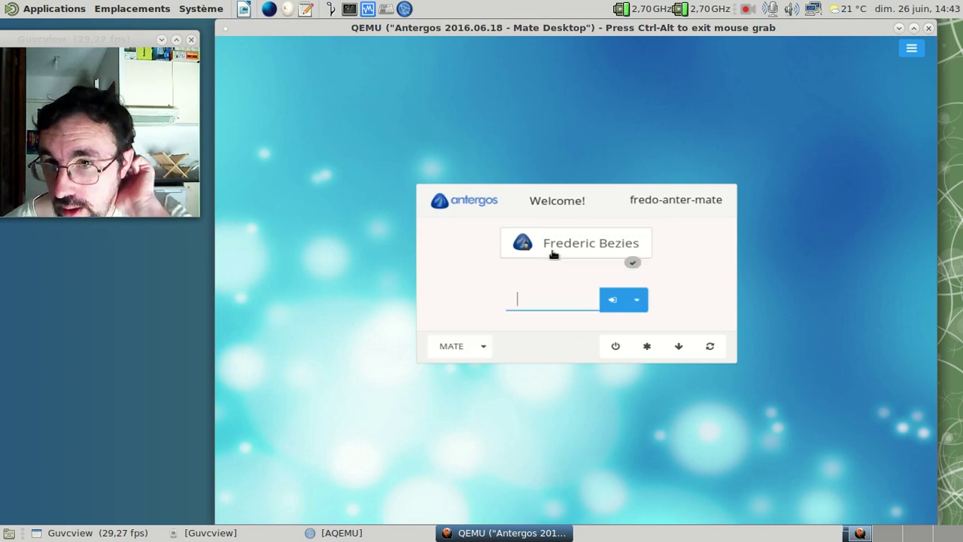
{"action": "type", "text": "••••••••••"}
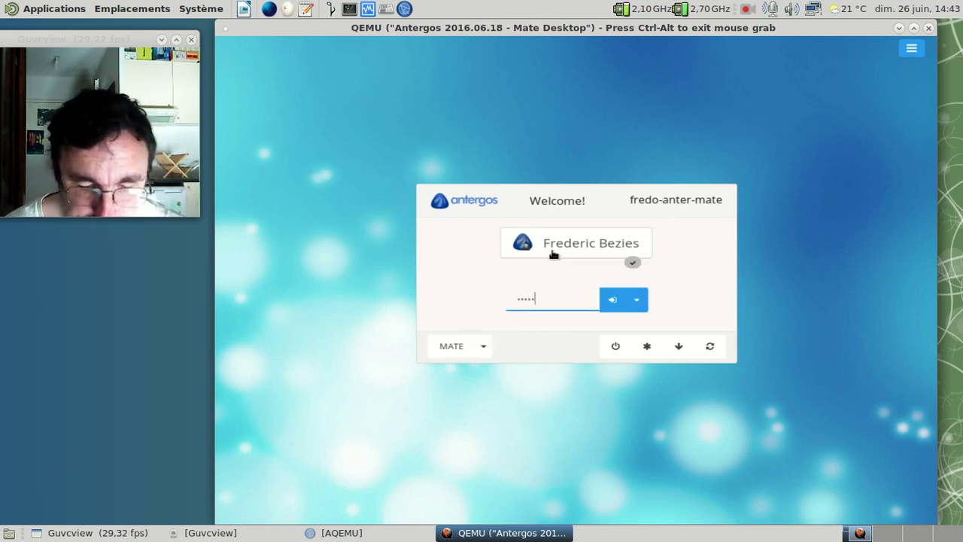
{"action": "key", "text": "Return"}
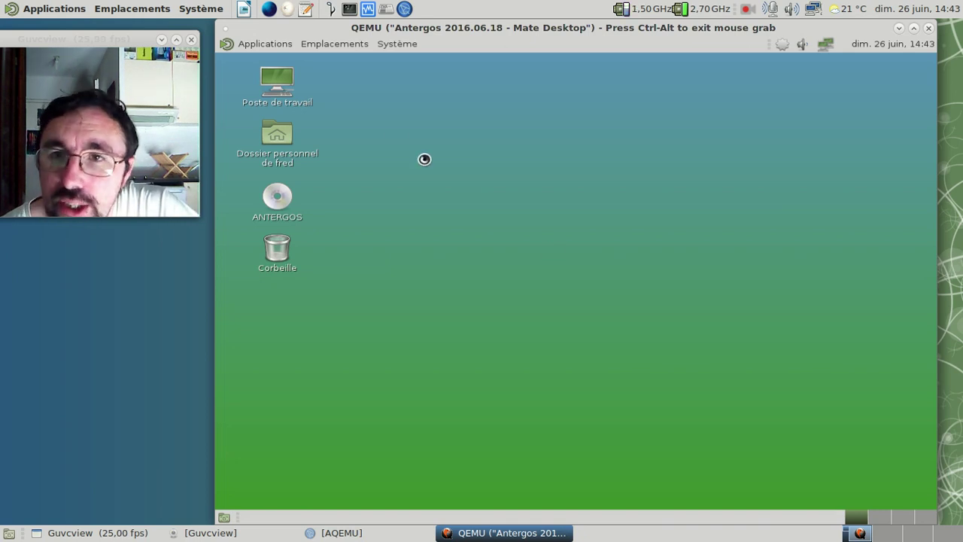
- Check the MATE desktop version in the About MATE window and close it
{"action": "left_click", "coordinate": [397, 43]}
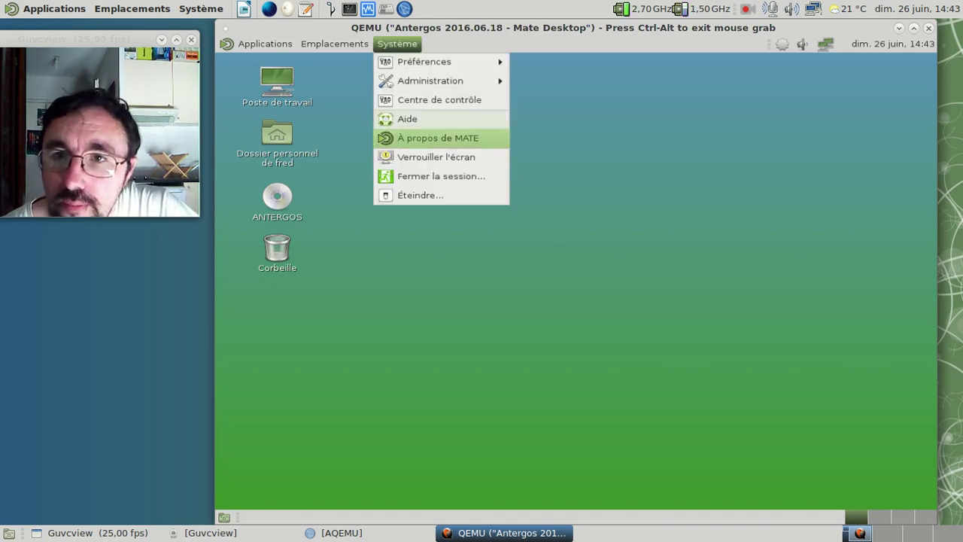
{"action": "left_click", "coordinate": [458, 142]}
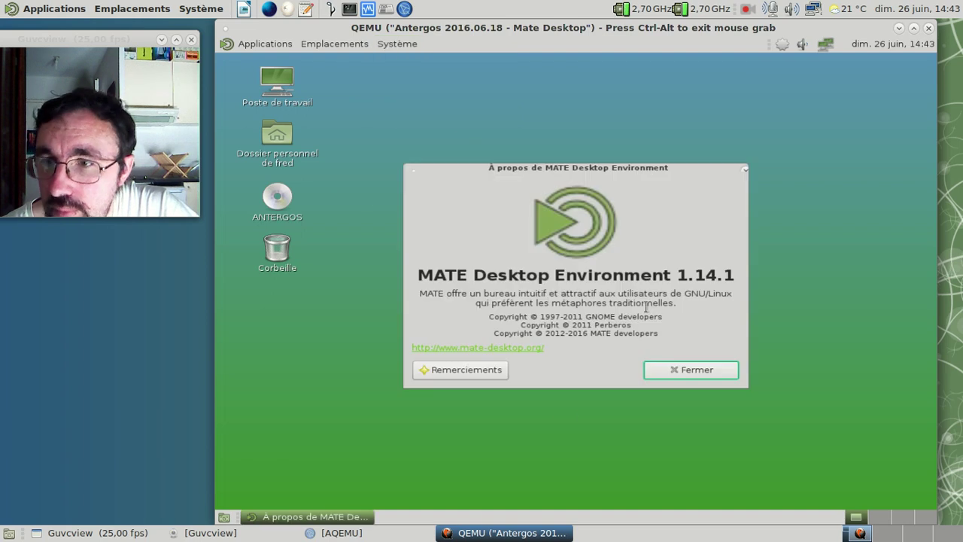
{"action": "left_click", "coordinate": [677, 370]}
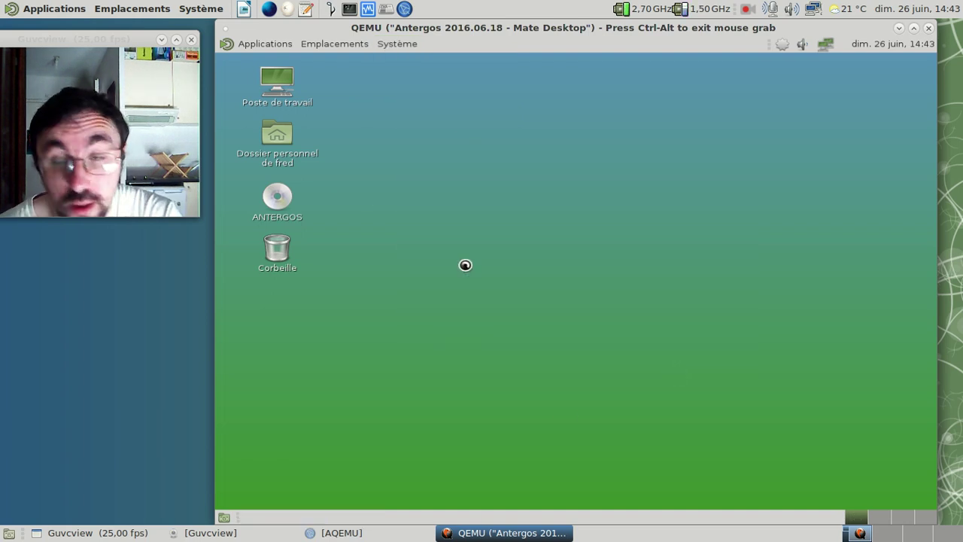
- Open the home folder from the desktop and view the file manager's About information, closing that dialog
{"action": "left_click", "coordinate": [273, 151]}
{"action": "double_click", "coordinate": [274, 151]}
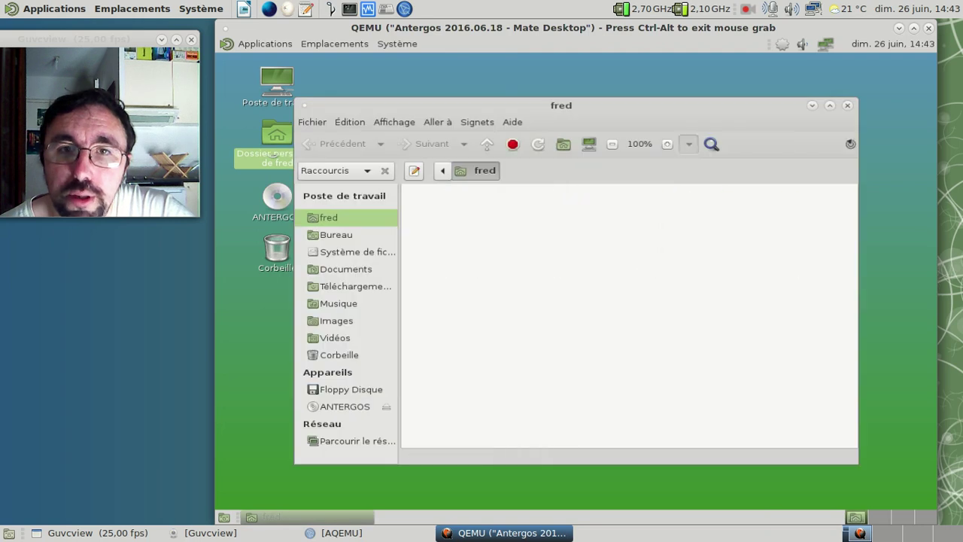
{"action": "left_click", "coordinate": [513, 123]}
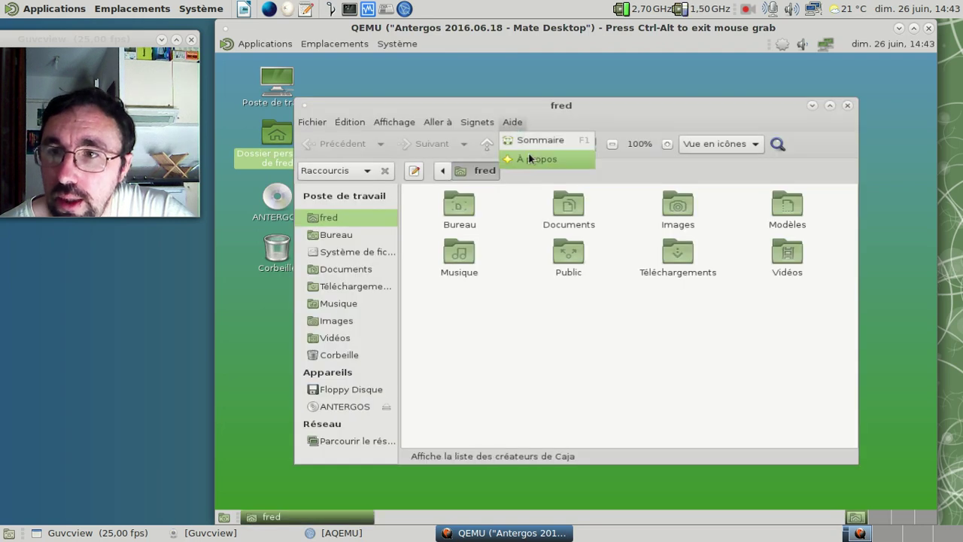
{"action": "left_click", "coordinate": [534, 158]}
{"action": "left_click", "coordinate": [713, 392]}
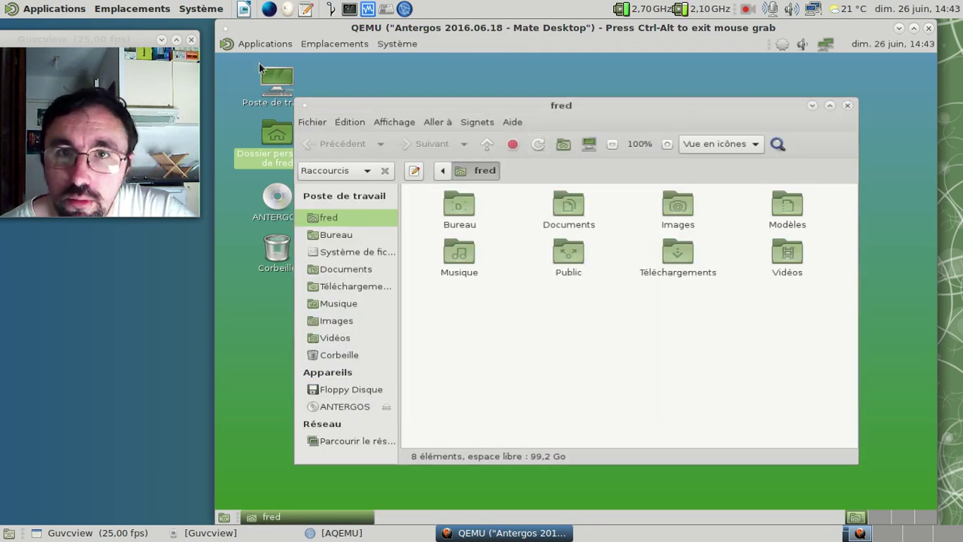
- Launch the Atril document viewer, view its About information, and close both Atril and the home folder window
{"action": "left_click", "coordinate": [259, 45]}
{"action": "mouse_move", "coordinate": [276, 84]}
{"action": "left_click", "coordinate": [444, 101]}
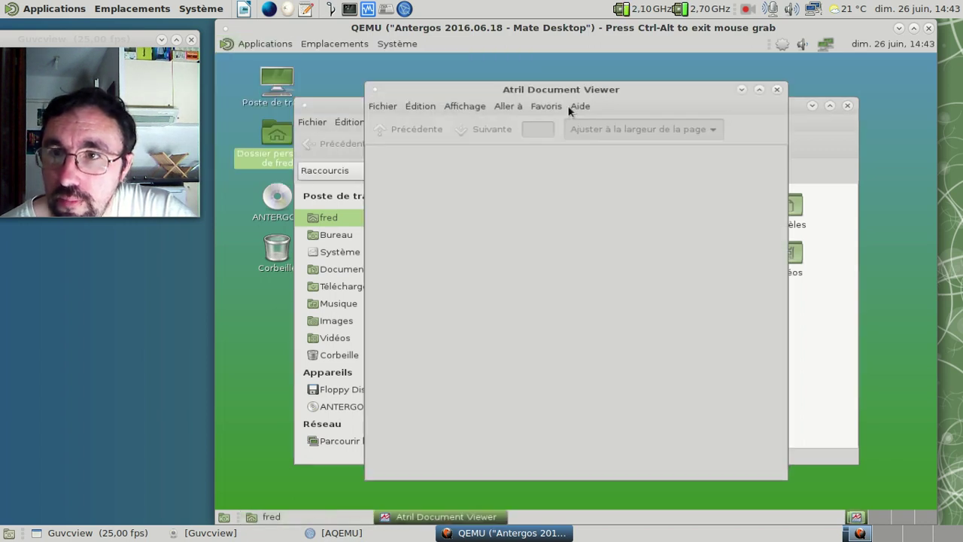
{"action": "left_click", "coordinate": [578, 106]}
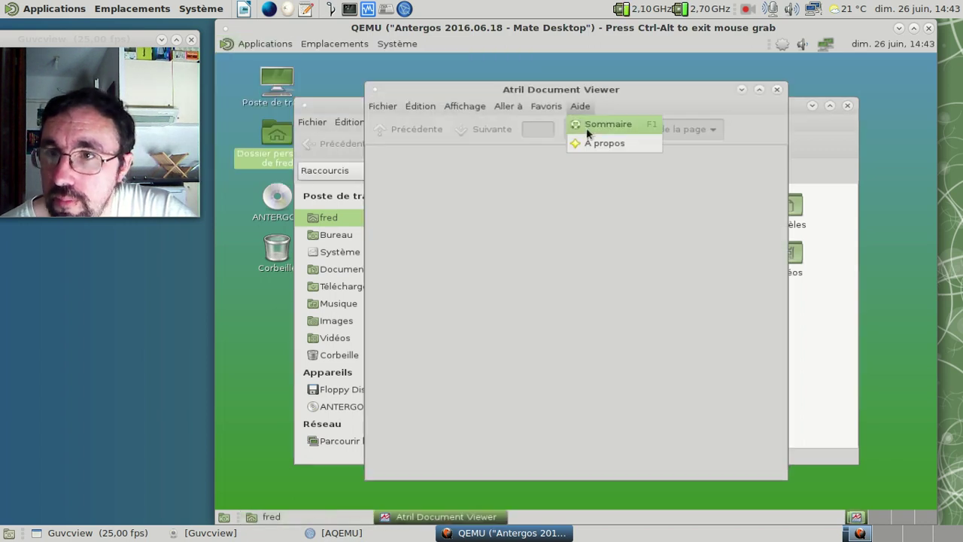
{"action": "left_click", "coordinate": [594, 142]}
{"action": "left_click", "coordinate": [675, 389]}
{"action": "left_click", "coordinate": [776, 90]}
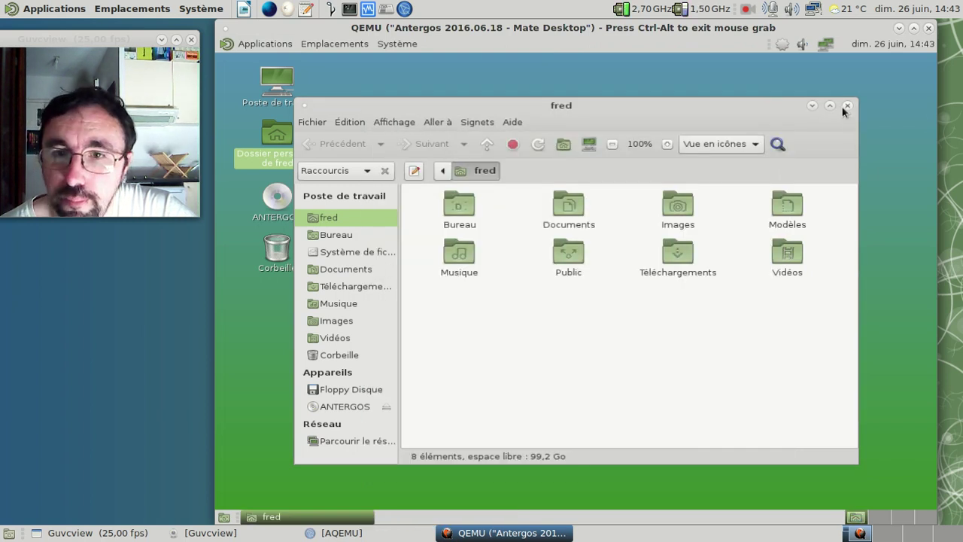
{"action": "left_click", "coordinate": [846, 106]}
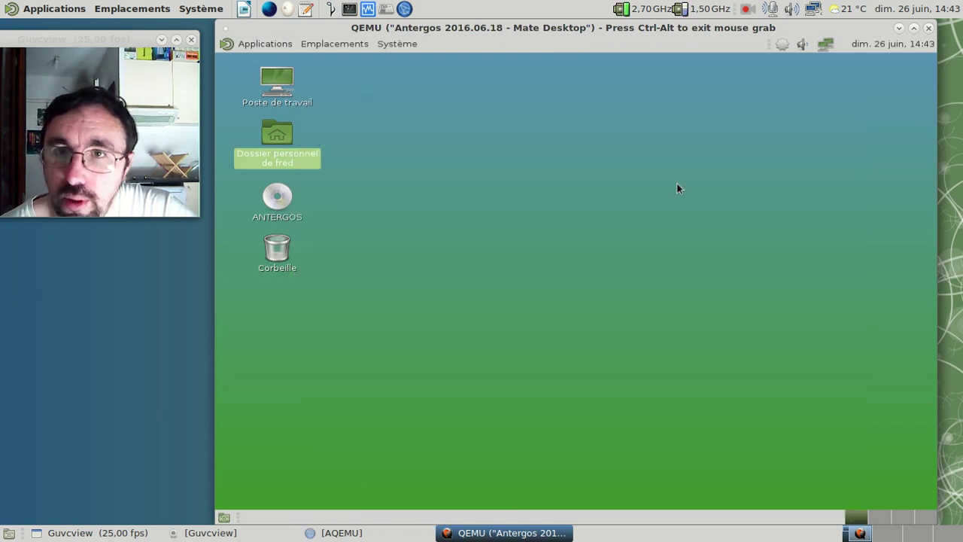
- Open the system's software add/remove tool and search the packages for "lightdm"
{"action": "left_click", "coordinate": [270, 43]}
{"action": "mouse_move", "coordinate": [292, 114]}
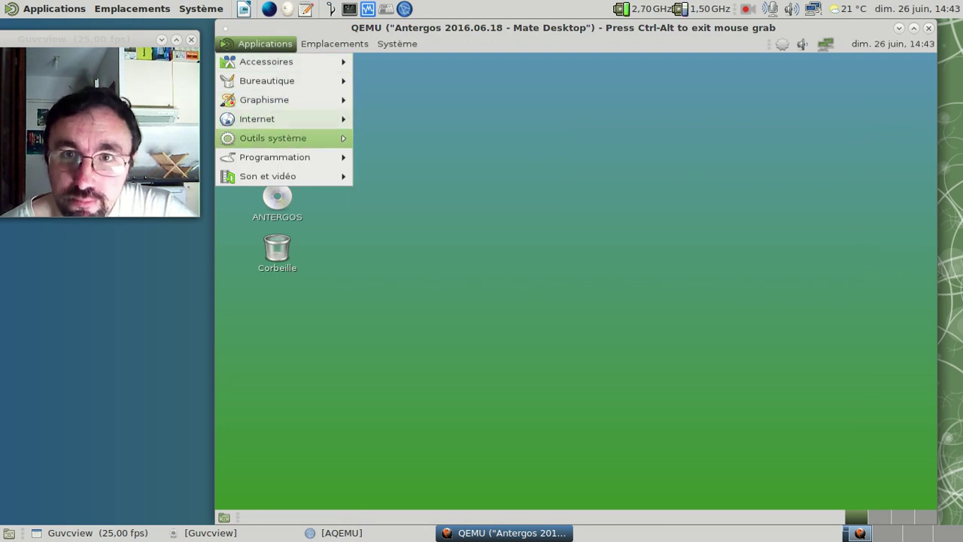
{"action": "mouse_move", "coordinate": [298, 142]}
{"action": "left_click", "coordinate": [432, 138]}
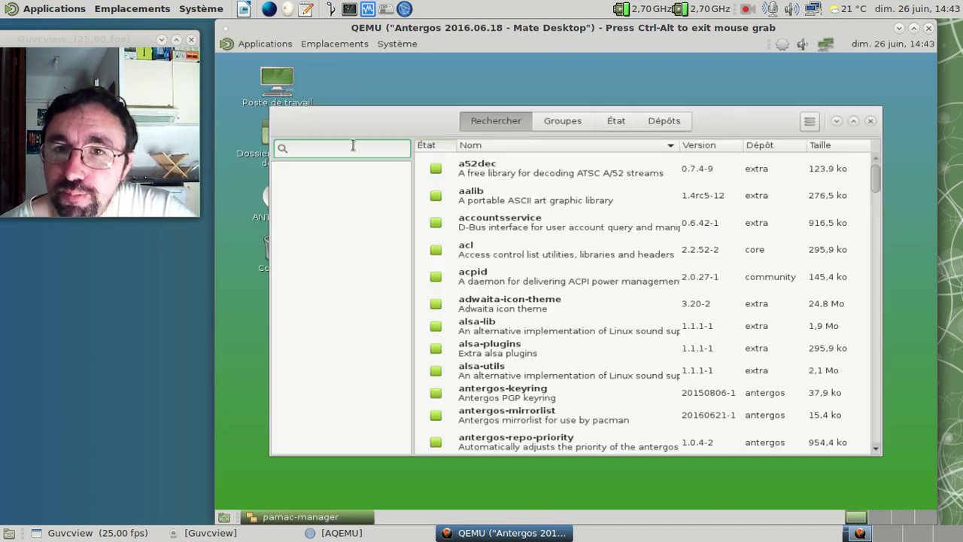
{"action": "type", "text": "lig"}
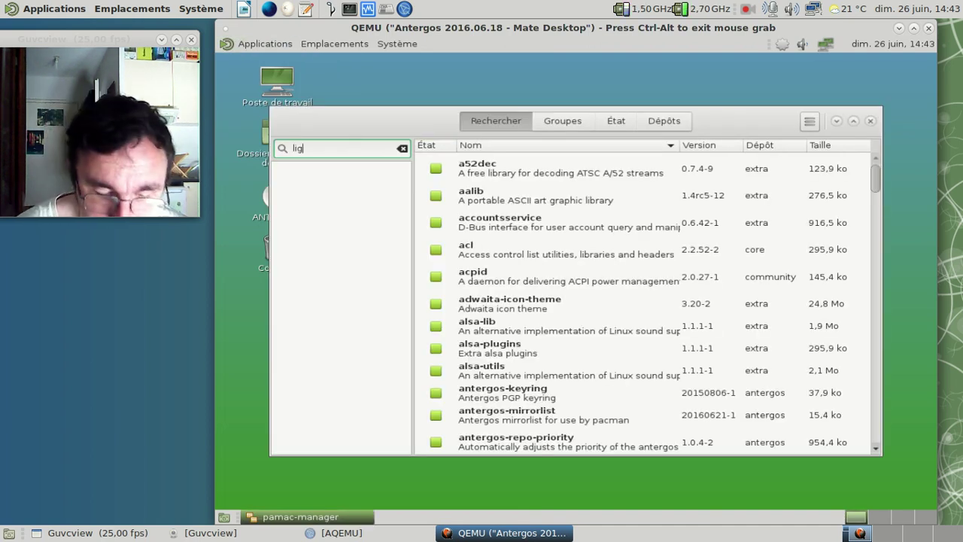
{"action": "type", "text": "htdm"}
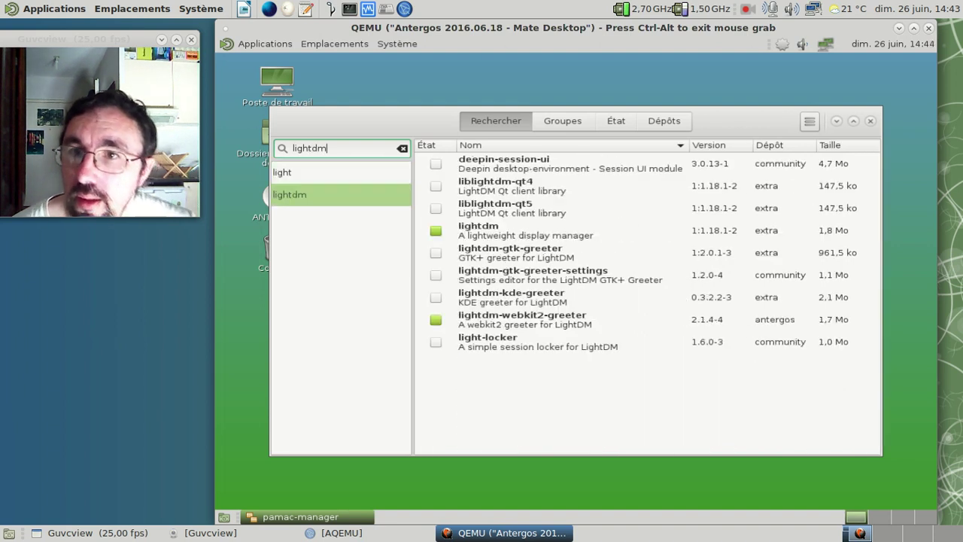
- Mark the lightdm-gtk-greeter and lightdm-gtk-greeter-settings packages for installation
{"action": "left_click", "coordinate": [586, 265]}
{"action": "right_click", "coordinate": [586, 264]}
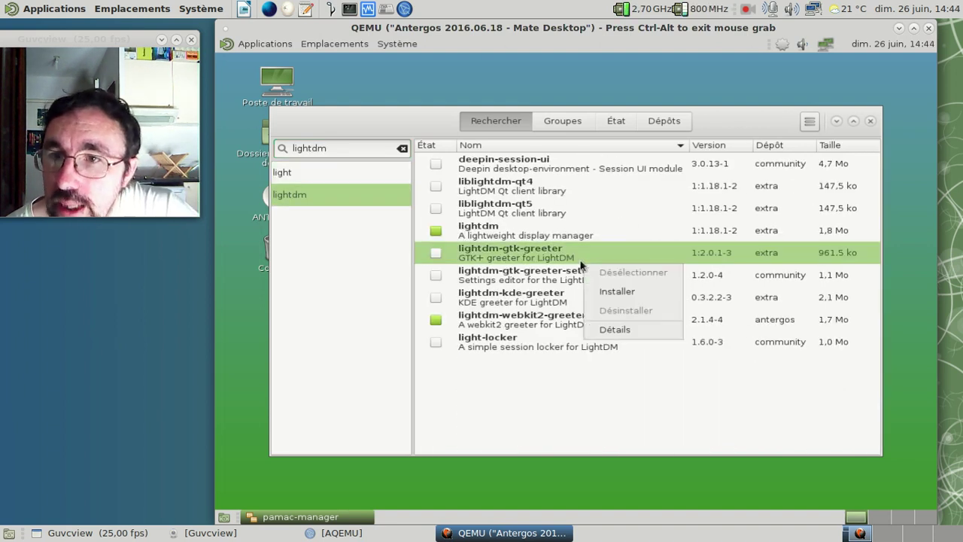
{"action": "left_click", "coordinate": [625, 291]}
{"action": "left_click", "coordinate": [557, 279]}
{"action": "right_click", "coordinate": [556, 279]}
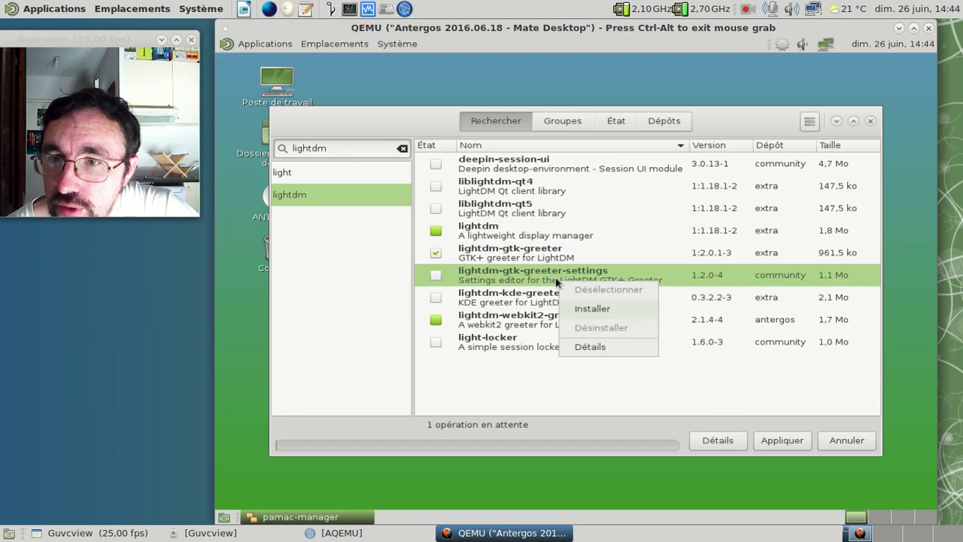
{"action": "left_click", "coordinate": [600, 310]}
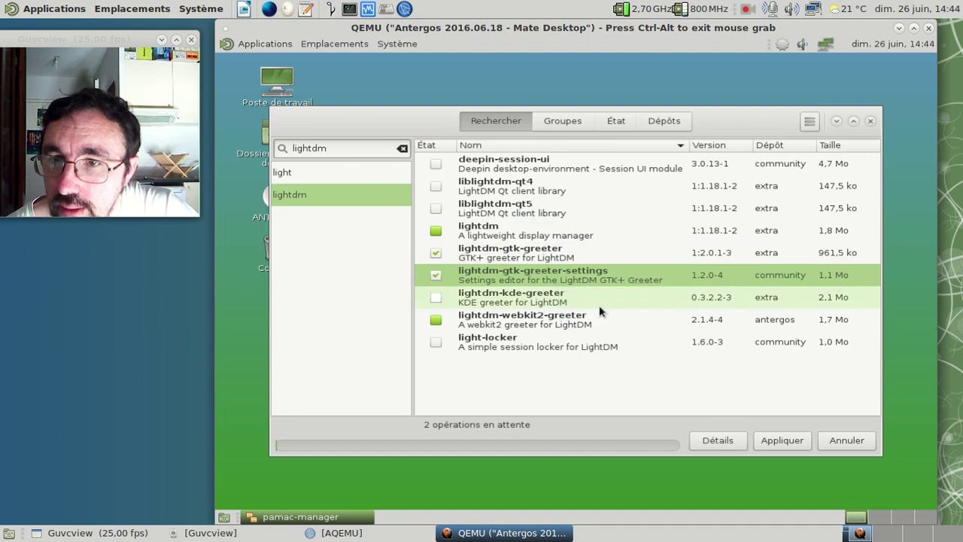
- Apply the pending package installation, validate the transaction summary, and authenticate with the account password
{"action": "left_click", "coordinate": [792, 440]}
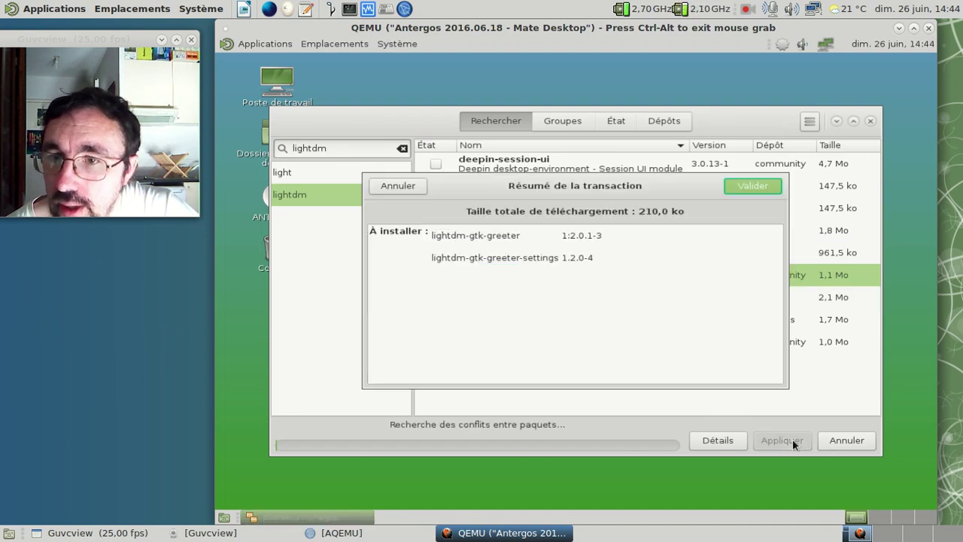
{"action": "left_click", "coordinate": [736, 188]}
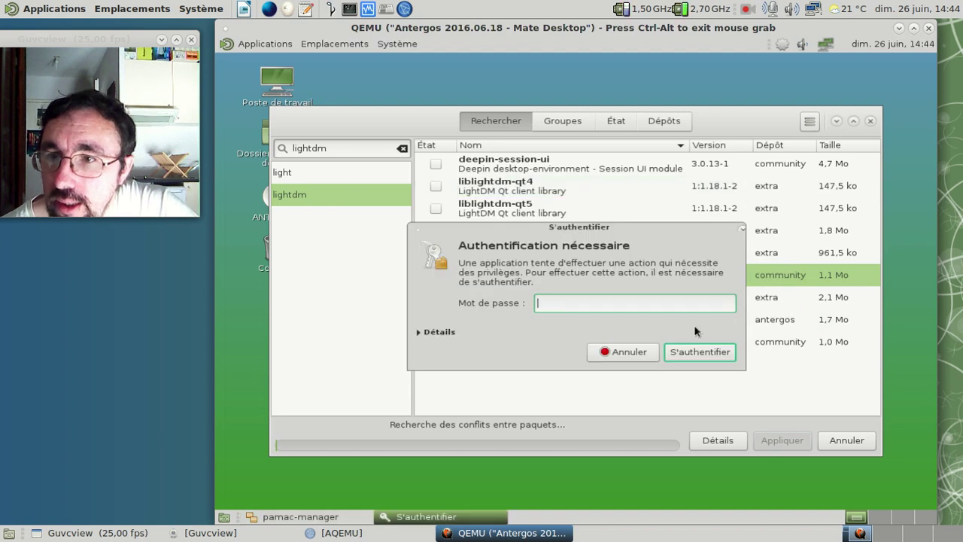
{"action": "type", "text": "*********"}
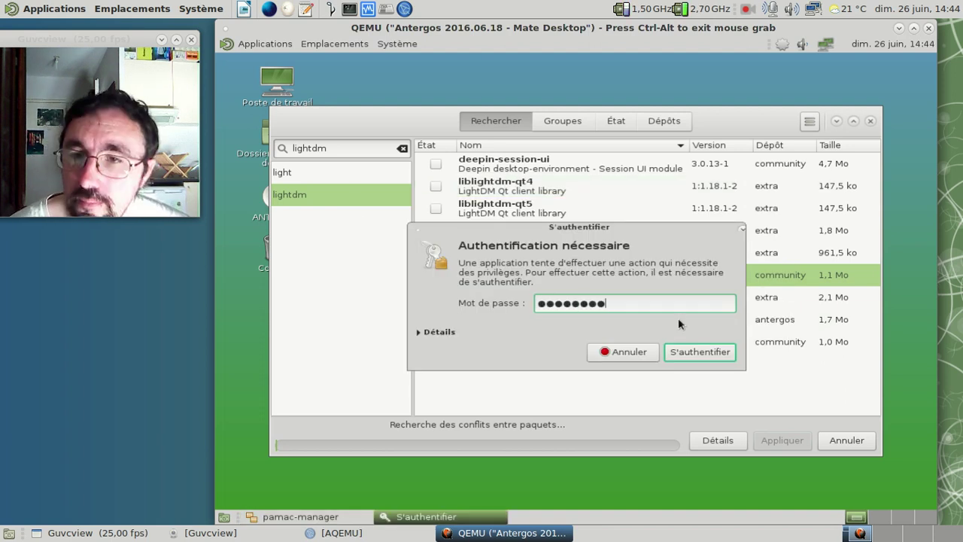
{"action": "key", "text": "Return"}
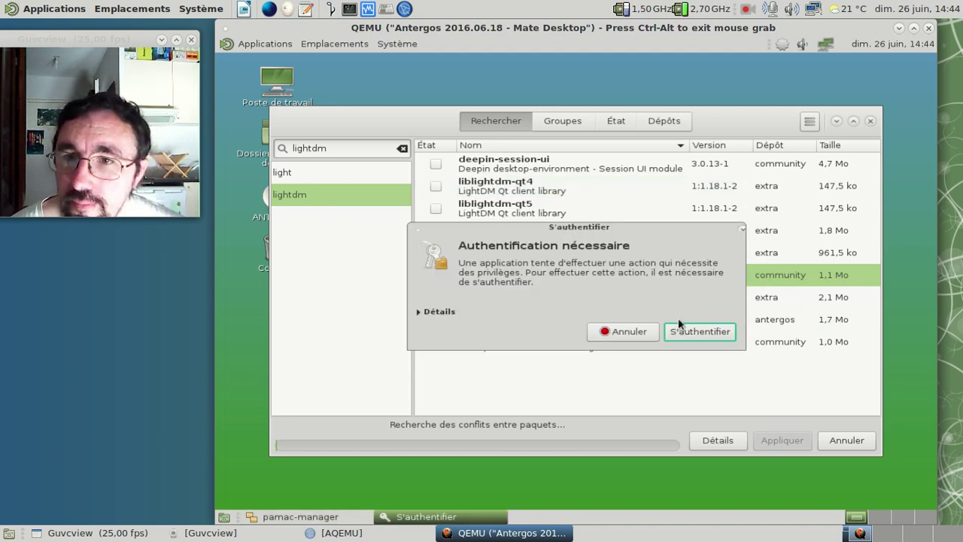
{"action": "type", "text": "*********"}
{"action": "key", "text": "Return"}
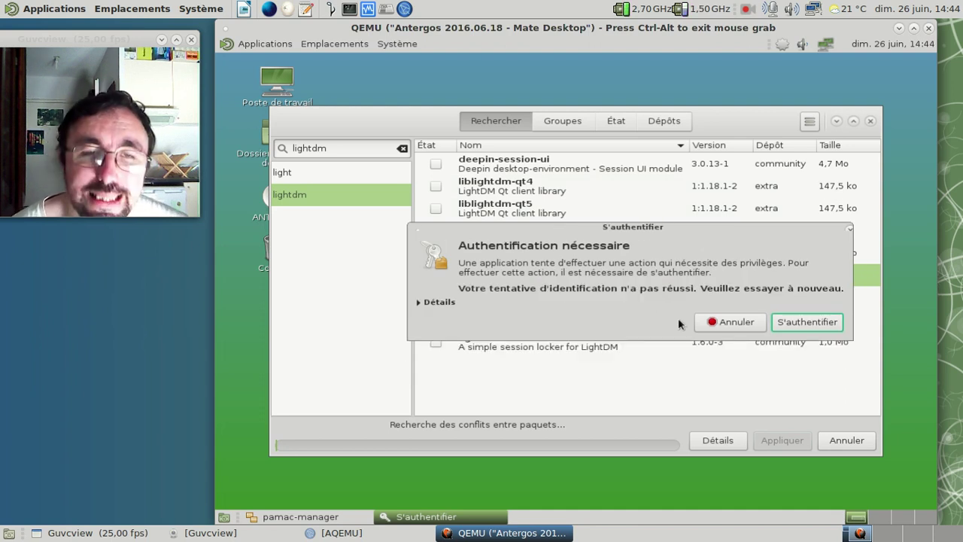
{"action": "type", "text": "***********"}
{"action": "key", "text": "Return"}
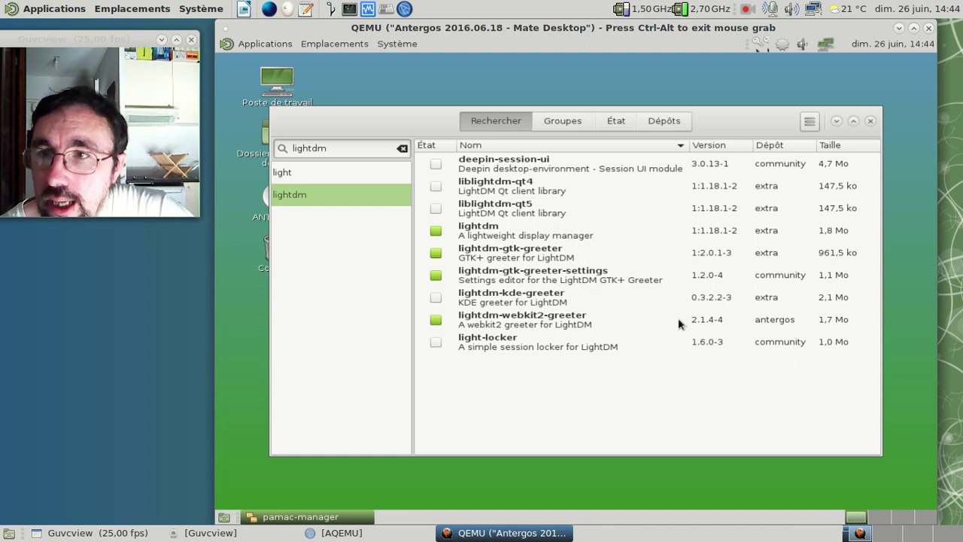
- Mark lightdm-webkit2-greeter for removal, apply the operation and validate the transaction summary
{"action": "right_click", "coordinate": [526, 325]}
{"action": "left_click", "coordinate": [553, 371]}
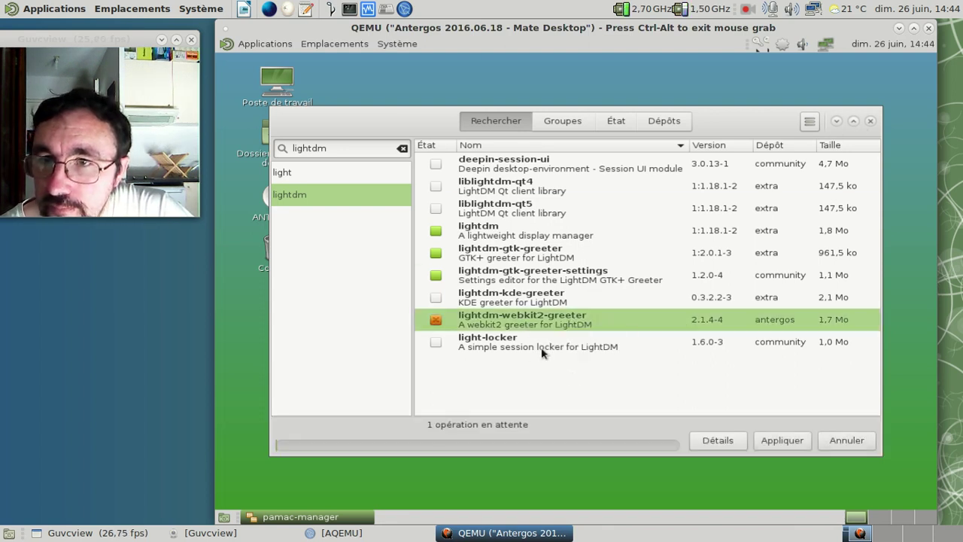
{"action": "left_click", "coordinate": [762, 444]}
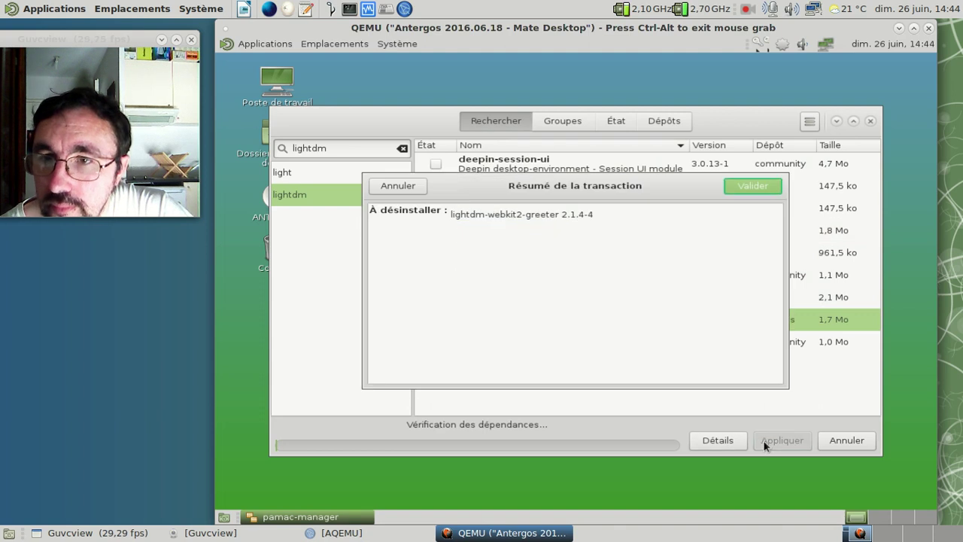
{"action": "left_click", "coordinate": [745, 188]}
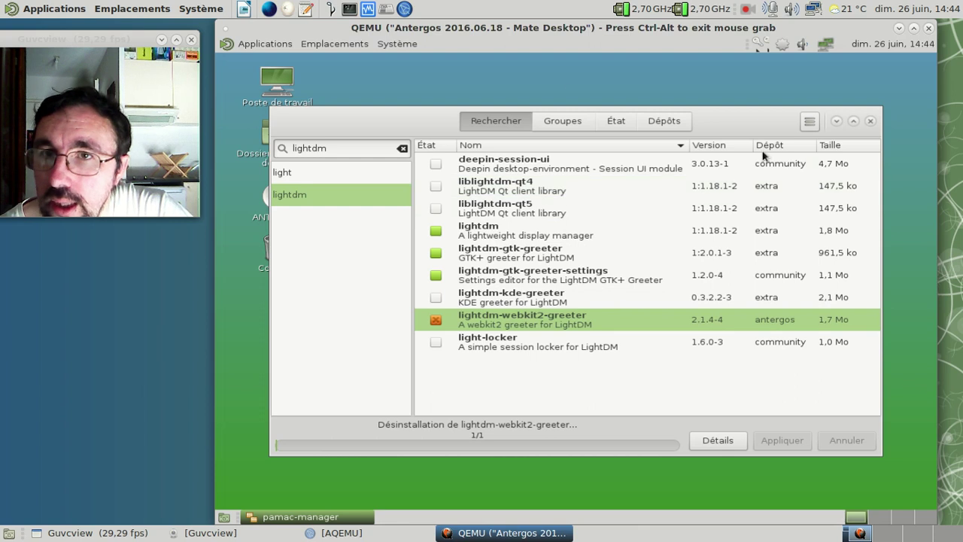
- Open the LightDM GTK+ greeter appearance settings from system administration, authenticating with the account password
{"action": "left_click", "coordinate": [383, 45]}
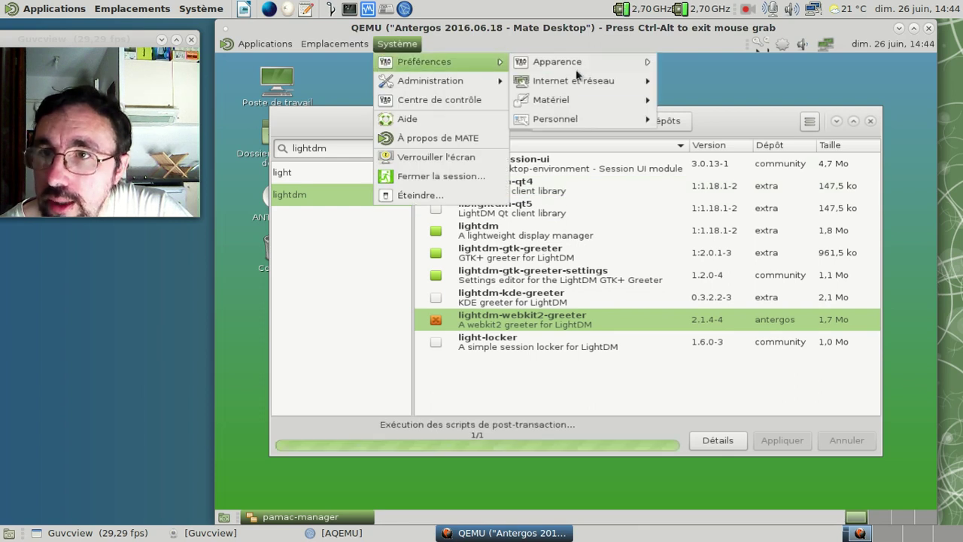
{"action": "mouse_move", "coordinate": [463, 88]}
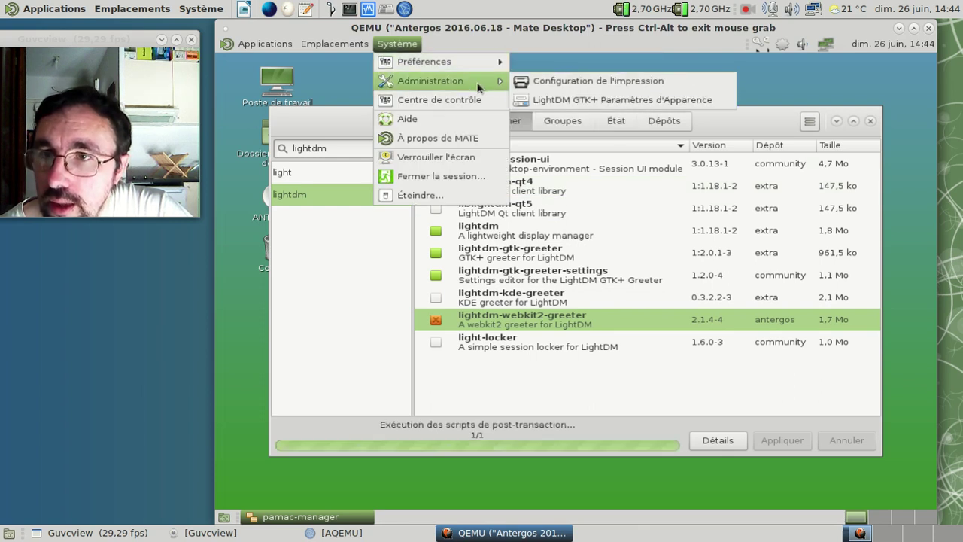
{"action": "left_click", "coordinate": [590, 95]}
{"action": "type", "text": "●●●●●●●●●●●"}
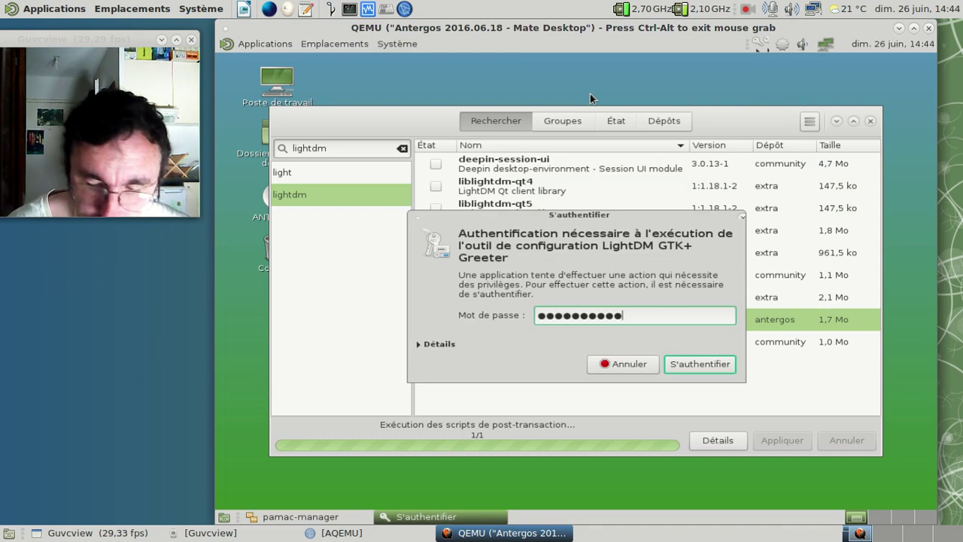
{"action": "key", "text": "Return"}
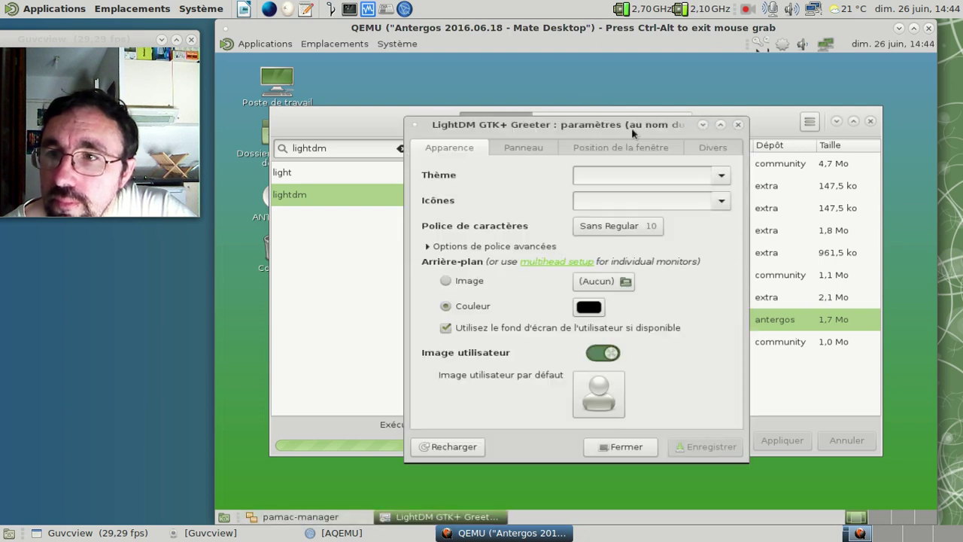
- Review the greeter's available themes and its window position, panel and miscellaneous settings, and close the window without saving
{"action": "left_click", "coordinate": [720, 177]}
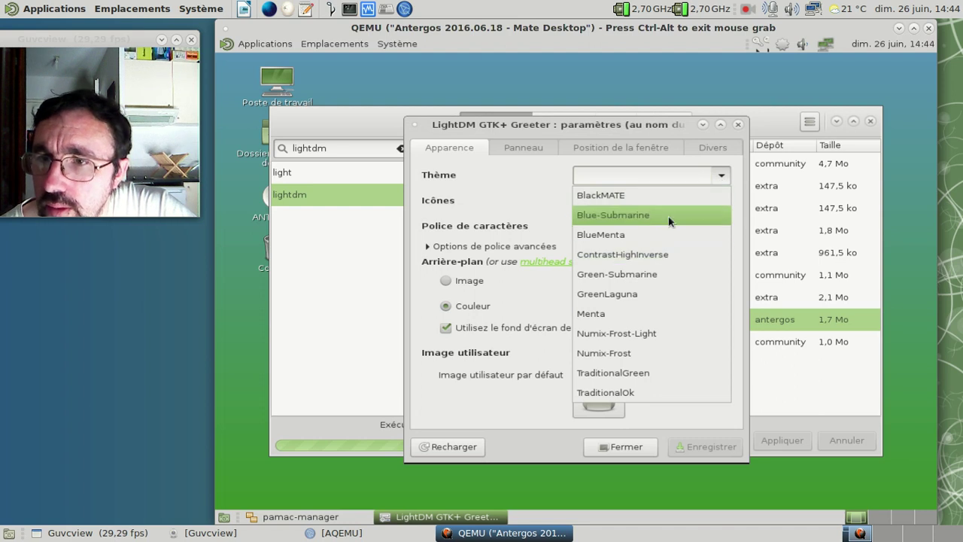
{"action": "key", "text": "Escape"}
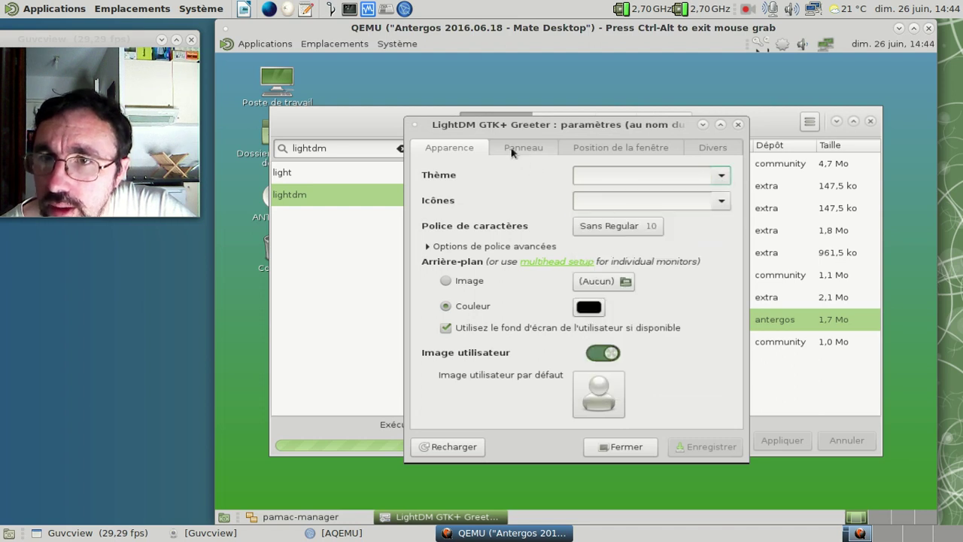
{"action": "left_click", "coordinate": [722, 176]}
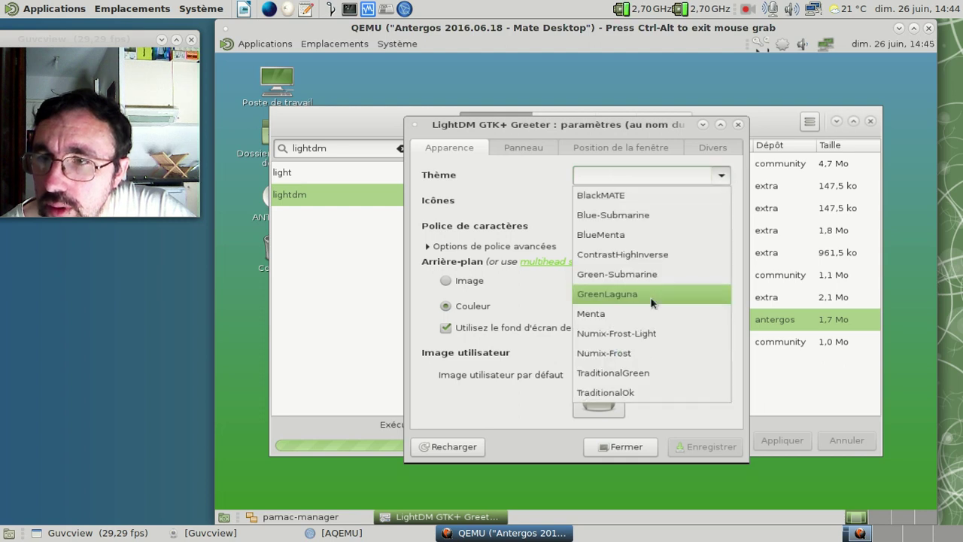
{"action": "left_click", "coordinate": [673, 160]}
{"action": "left_click", "coordinate": [624, 149]}
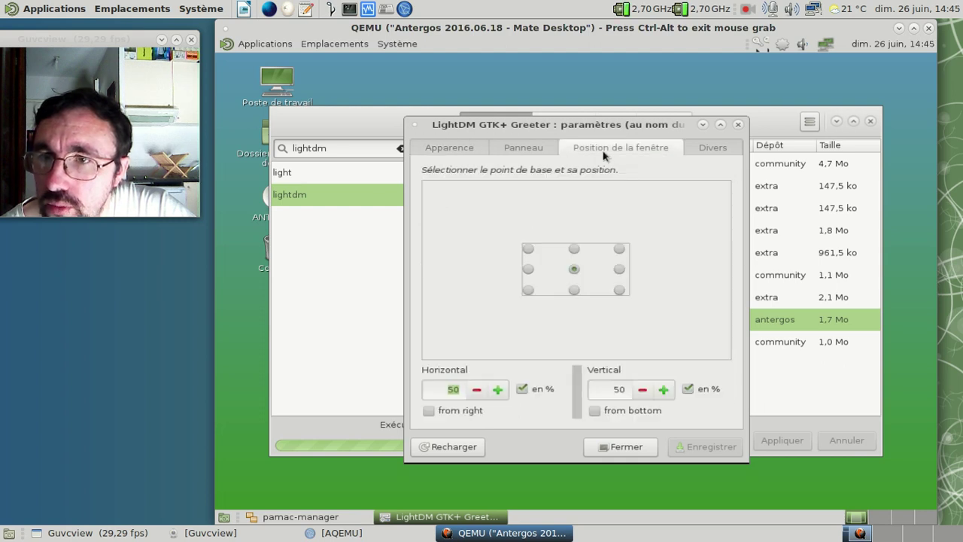
{"action": "left_click", "coordinate": [545, 155]}
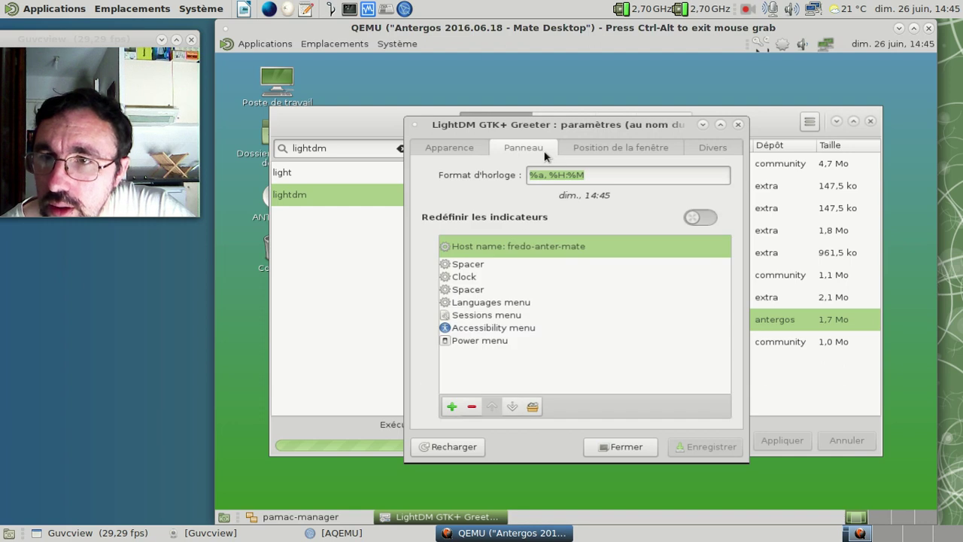
{"action": "left_click", "coordinate": [706, 151]}
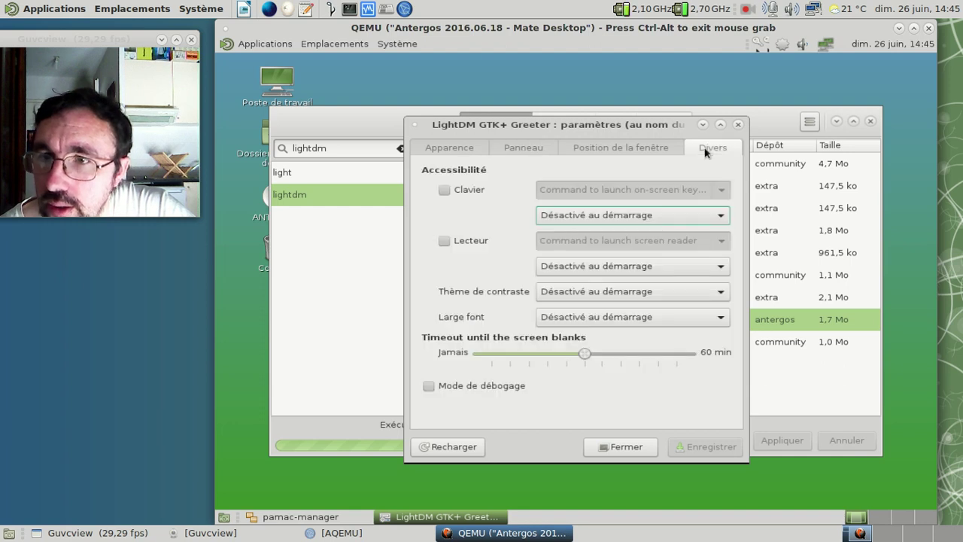
{"action": "left_click", "coordinate": [732, 124]}
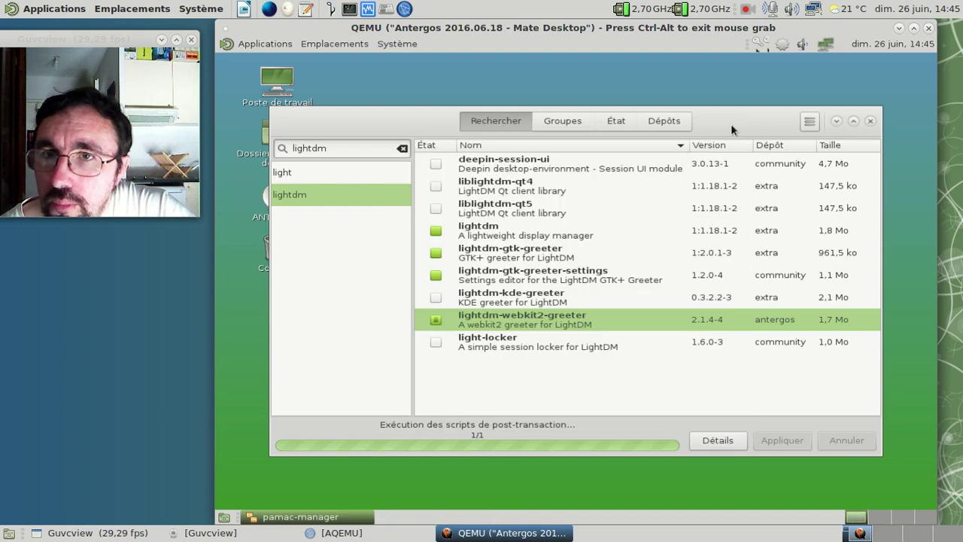
- Open a MATE terminal and edit /etc/lightdm.conf in nano with sudo, authenticating with the account password
{"action": "left_click", "coordinate": [258, 45]}
{"action": "mouse_move", "coordinate": [272, 139]}
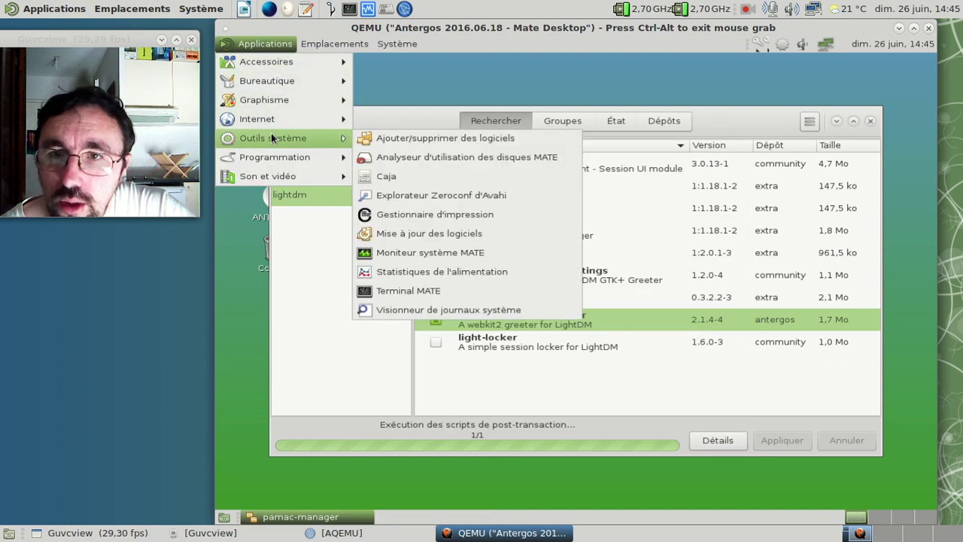
{"action": "left_click", "coordinate": [458, 289]}
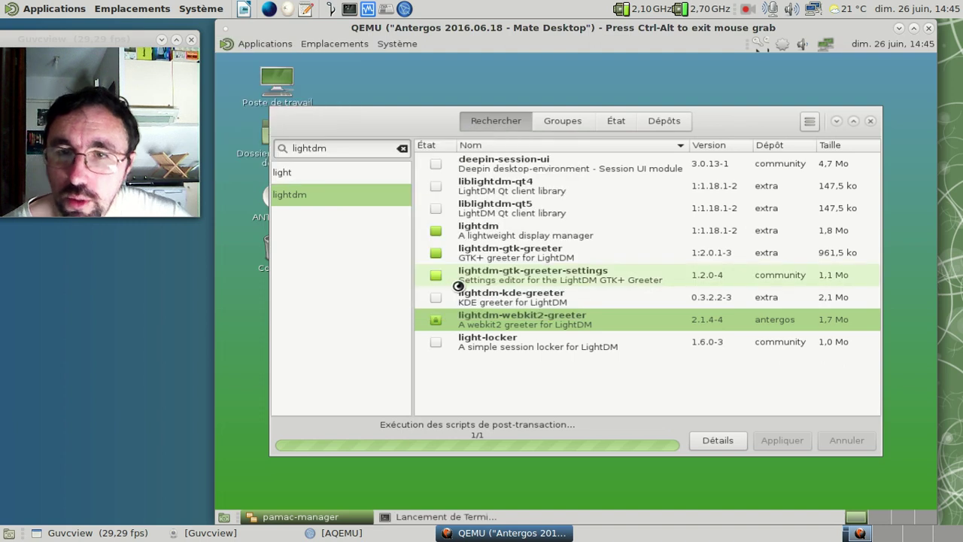
{"action": "type", "text": "sudo nano /etc/lightdm.conf"}
{"action": "key", "text": "Return"}
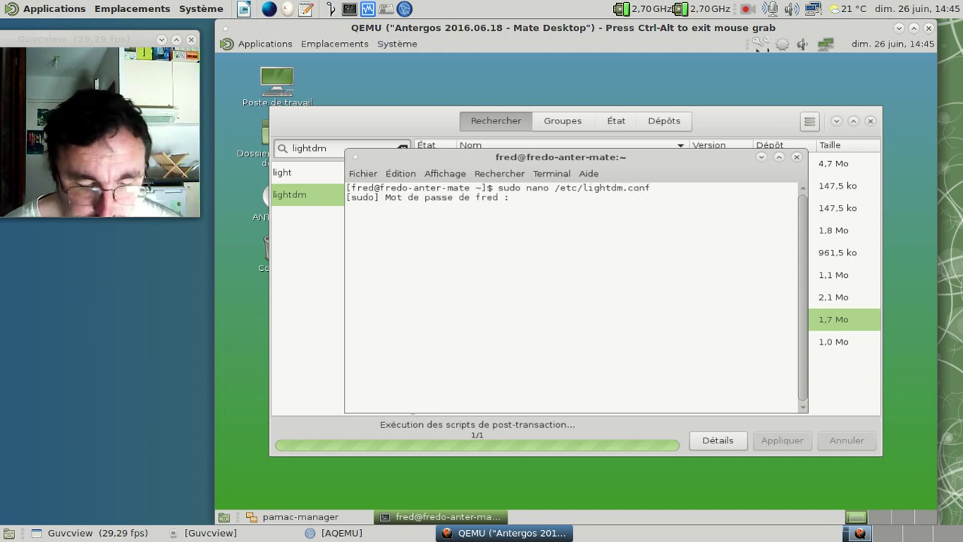
{"action": "key", "text": "Return"}
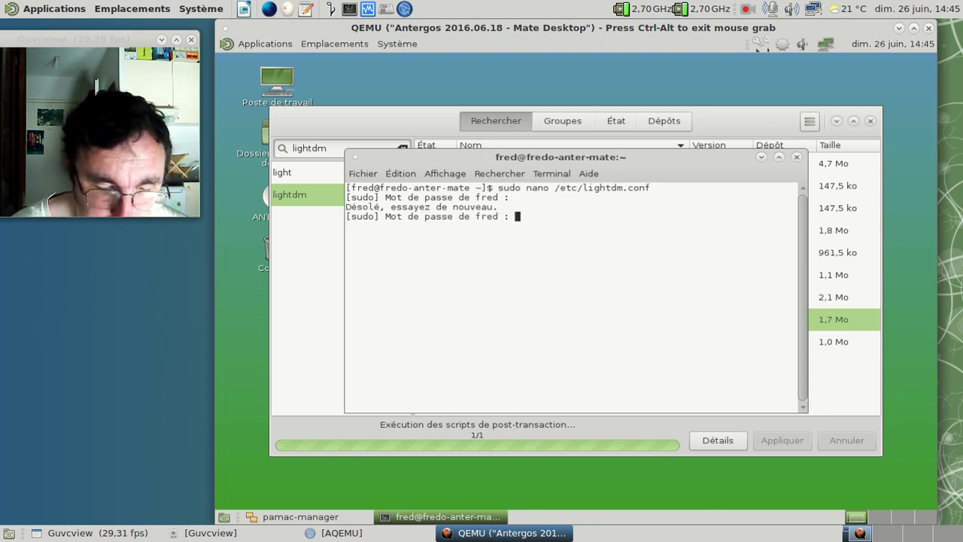
{"action": "key", "text": "Return"}
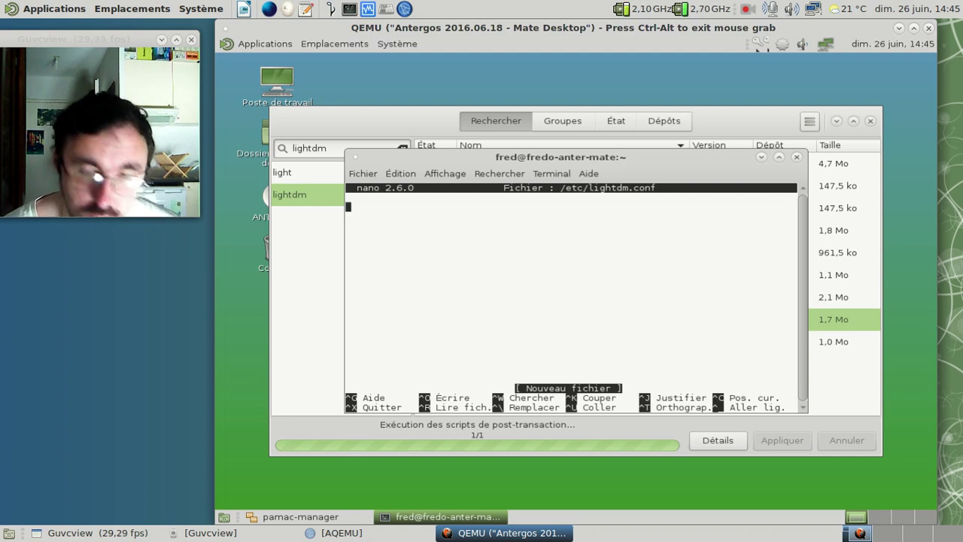
- Exit the empty file and open /etc/lightdm/lightdm.conf in nano with sudo instead
{"action": "key", "text": "ctrl+c"}
{"action": "key", "text": "ctrl+x"}
{"action": "key", "text": "Up"}
{"action": "key", "text": "BackSpace"}
{"action": "key", "text": "BackSpace"}
{"action": "key", "text": "BackSpace"}
{"action": "key", "text": "BackSpace"}
{"action": "key", "text": "BackSpace"}
{"action": "type", "text": "/lig"}
{"action": "key", "text": "Tab"}
{"action": "type", "text": ".conf"}
{"action": "key", "text": "Return"}
- Comment out the greeter-session=lightdm-webkit2-greeter line in the [Seat:*] section with a #
{"action": "key", "text": "Page_Down"}
{"action": "key", "text": "Page_Down"}
{"action": "key", "text": "Page_Down"}
{"action": "key", "text": "Page_Down"}
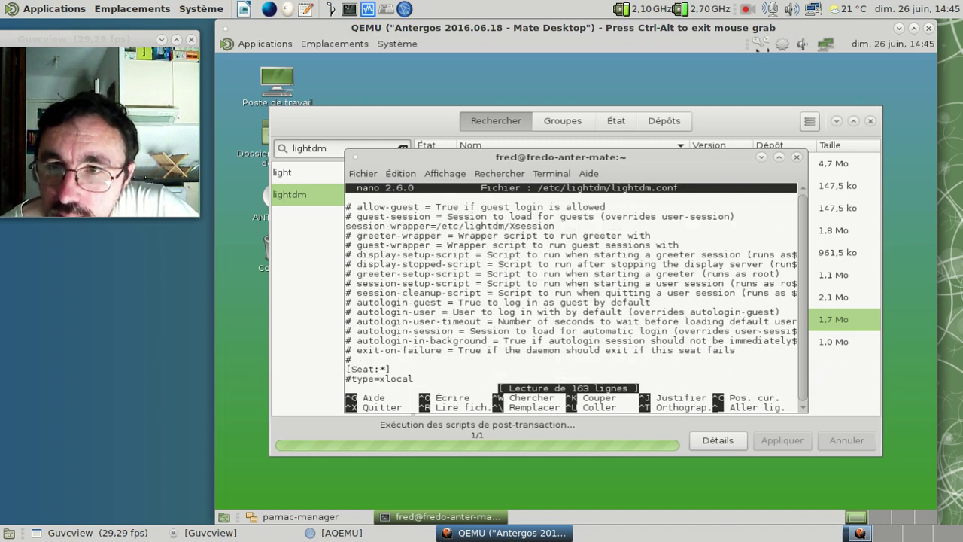
{"action": "key", "text": "Page_Down"}
{"action": "key", "text": "Page_Down"}
{"action": "key", "text": "Down"}
{"action": "key", "text": "Down"}
{"action": "key", "text": "Down"}
{"action": "key", "text": "Down"}
{"action": "key", "text": "Down"}
{"action": "key", "text": "Down"}
{"action": "key", "text": "Down"}
{"action": "key", "text": "Down"}
{"action": "key", "text": "Down"}
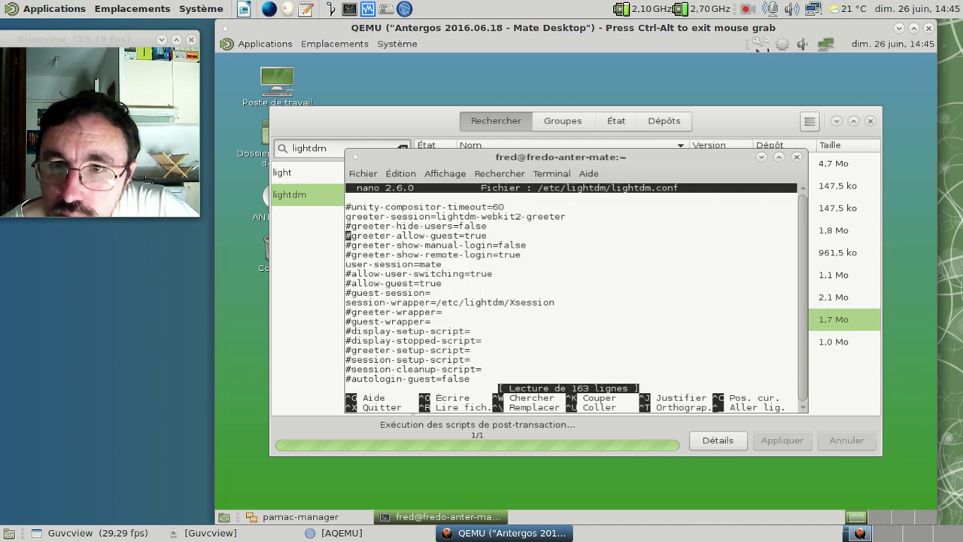
{"action": "key", "text": "Page_Down"}
{"action": "key", "text": "Page_Down"}
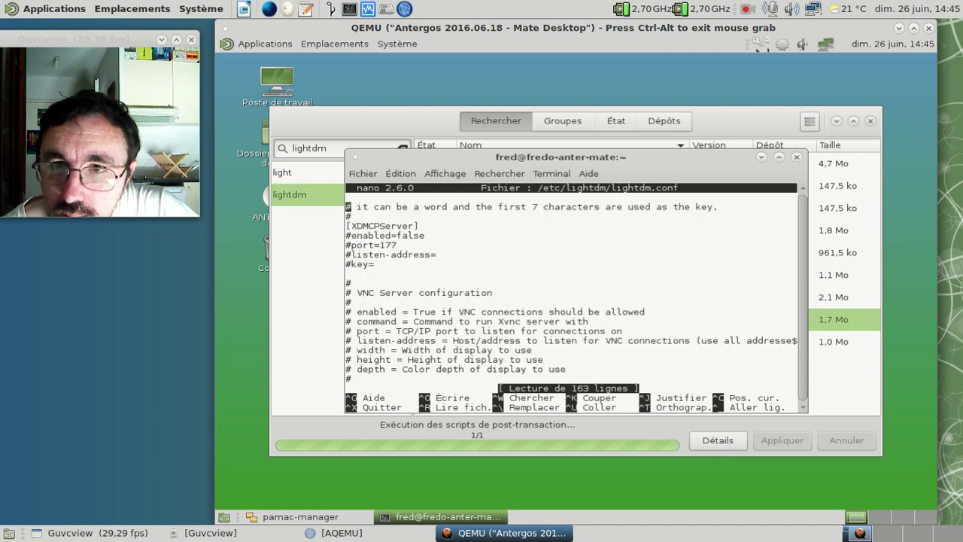
{"action": "key", "text": "Page_Down"}
{"action": "key", "text": "Page_Up"}
{"action": "key", "text": "Page_Up"}
{"action": "key", "text": "Page_Up"}
{"action": "key", "text": "Down"}
{"action": "key", "text": "Down"}
{"action": "key", "text": "Down"}
{"action": "key", "text": "Down"}
{"action": "key", "text": "Down"}
{"action": "key", "text": "Down"}
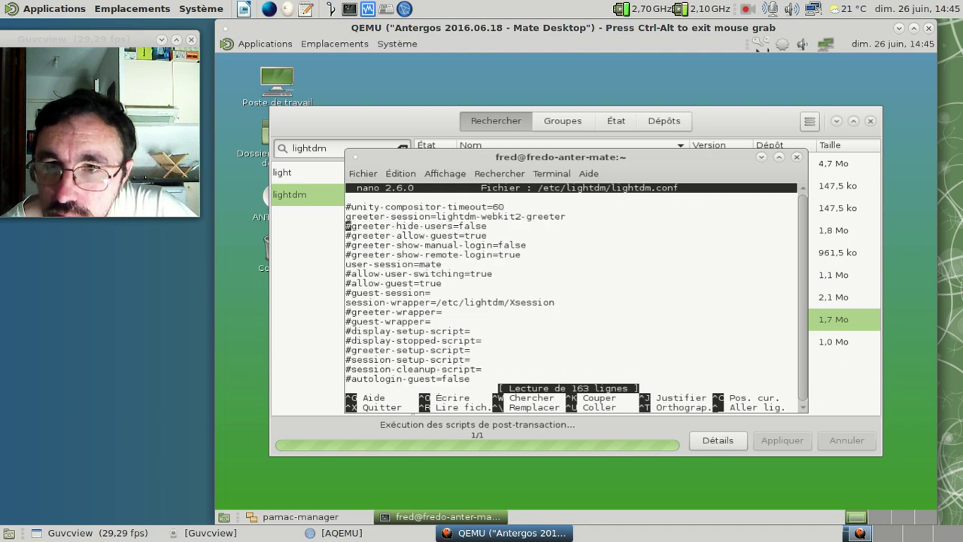
{"action": "key", "text": "Page_Up"}
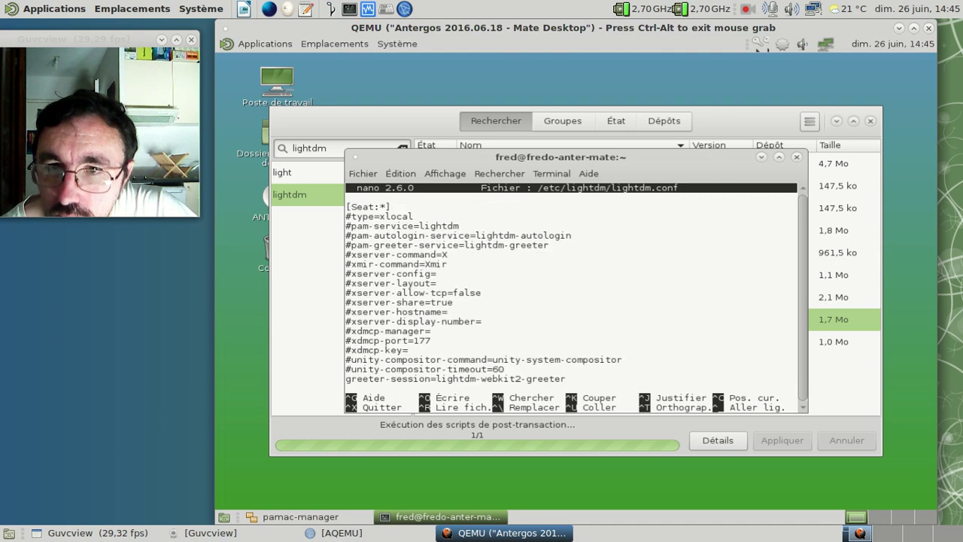
{"action": "key", "text": "Down"}
{"action": "key", "text": "Down"}
{"action": "key", "text": "Down"}
{"action": "key", "text": "Down"}
{"action": "key", "text": "Down"}
{"action": "key", "text": "Down"}
{"action": "key", "text": "Down"}
{"action": "key", "text": "Down"}
{"action": "key", "text": "Down"}
{"action": "key", "text": "Down"}
{"action": "key", "text": "Down"}
{"action": "key", "text": "Down"}
{"action": "key", "text": "Down"}
{"action": "key", "text": "Down"}
{"action": "key", "text": "Down"}
{"action": "key", "text": "Down"}
{"action": "key", "text": "Down"}
{"action": "key", "text": "Down"}
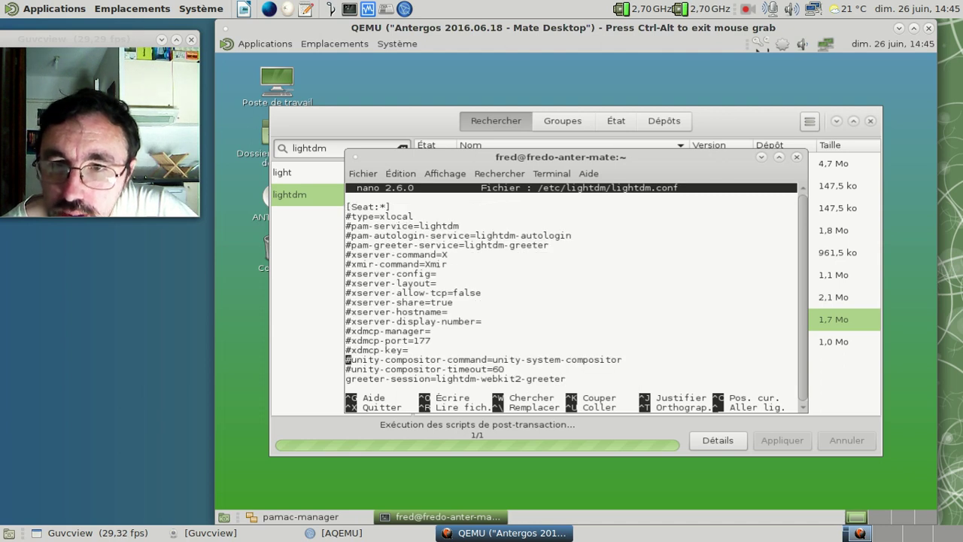
{"action": "type", "text": "#"}
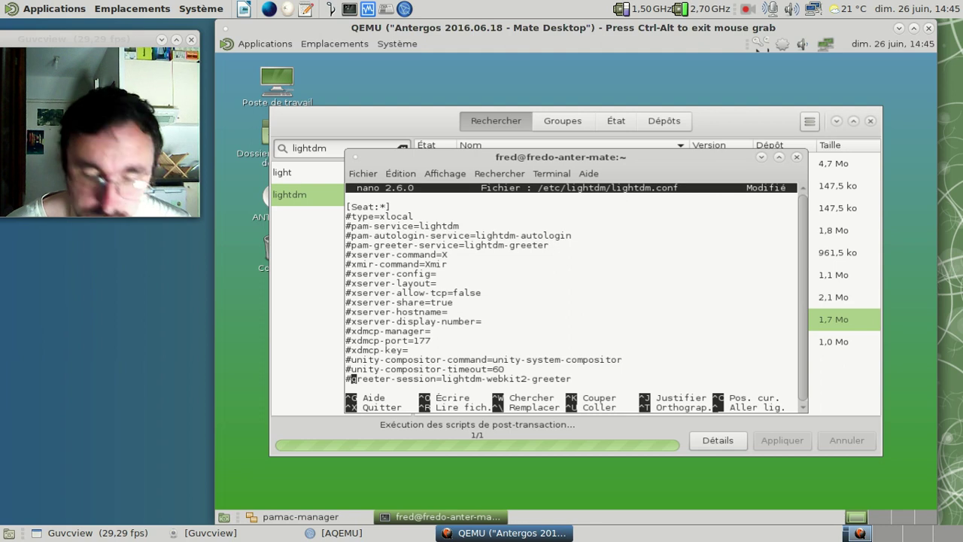
- Save lightdm.conf under its existing name on exit, and close the terminal and the package manager
{"action": "key", "text": "ctrl+x"}
{"action": "key", "text": "o"}
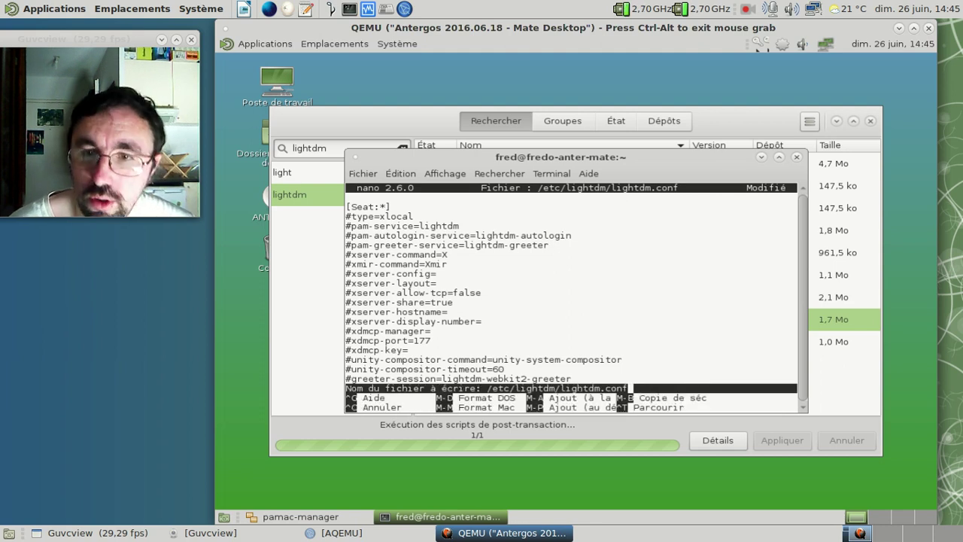
{"action": "key", "text": "Return"}
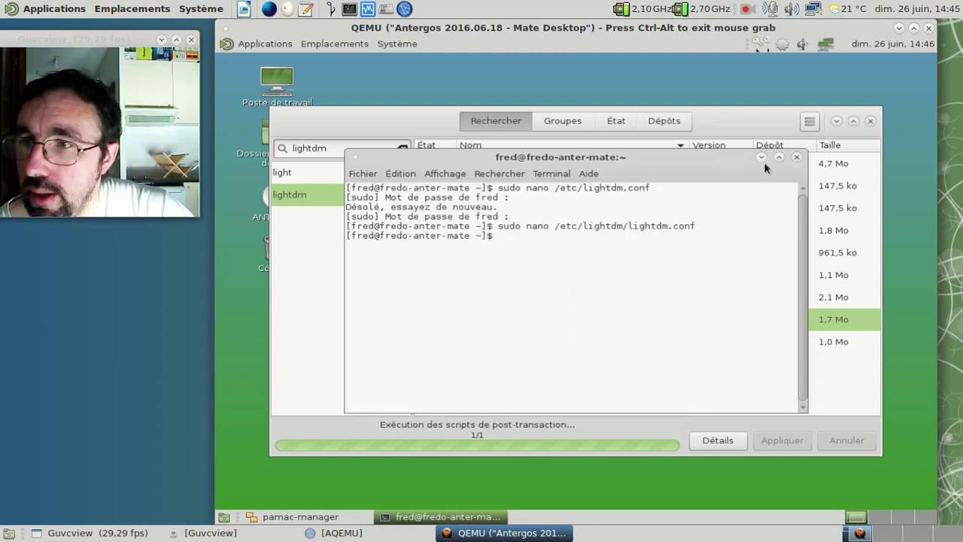
{"action": "left_click", "coordinate": [797, 157]}
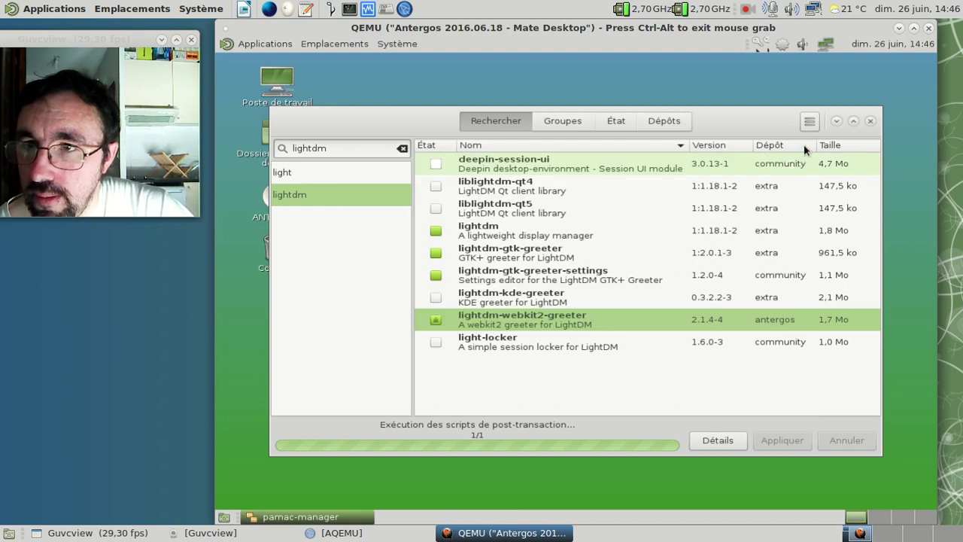
{"action": "left_click", "coordinate": [870, 122]}
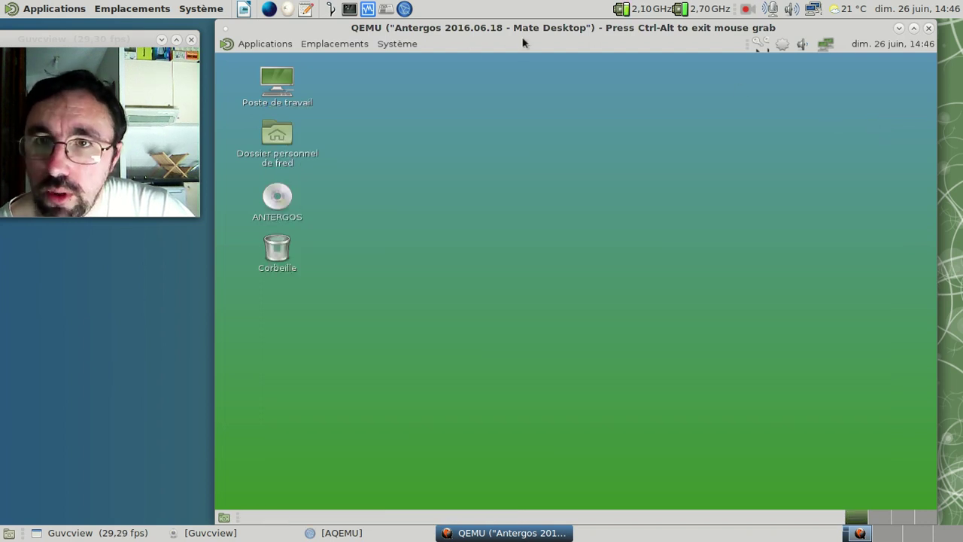
- Restart the virtual machine's system and boot the default GRUB entry
{"action": "left_click", "coordinate": [398, 43]}
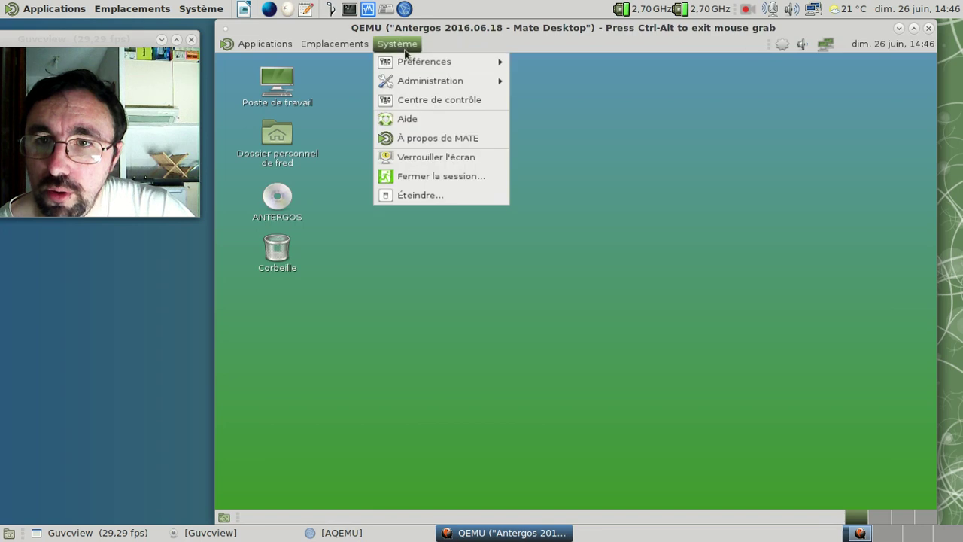
{"action": "left_click", "coordinate": [432, 195]}
{"action": "left_click", "coordinate": [594, 337]}
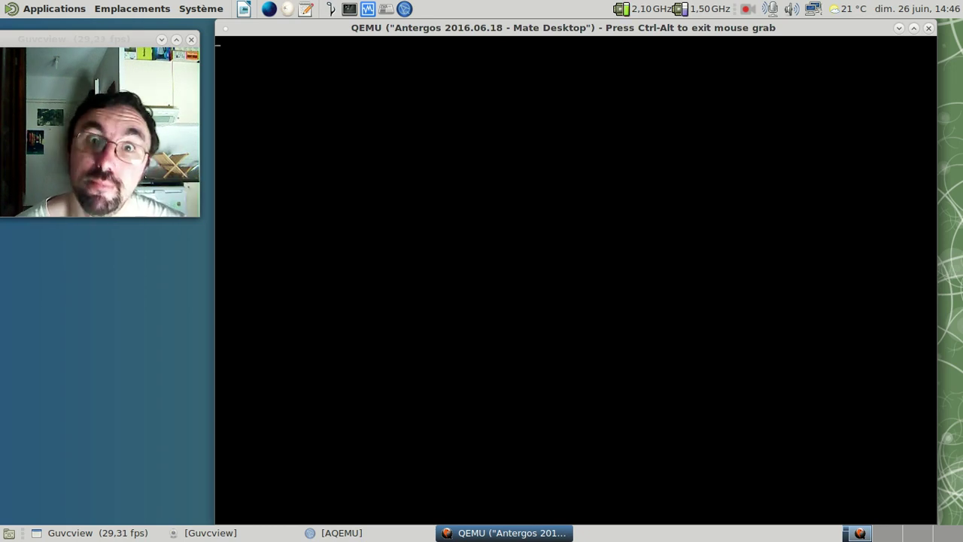
{"action": "key", "text": "ctrl+alt"}
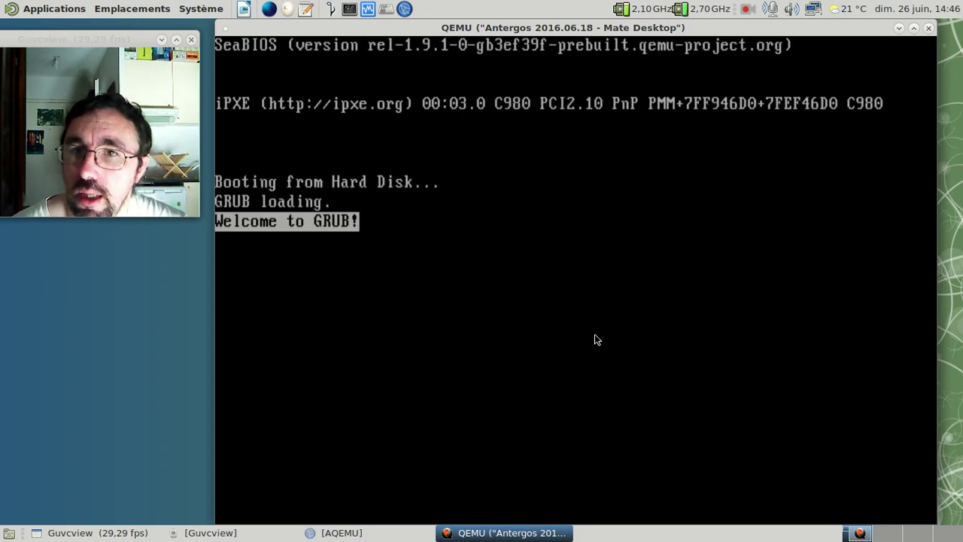
{"action": "key", "text": "Return"}
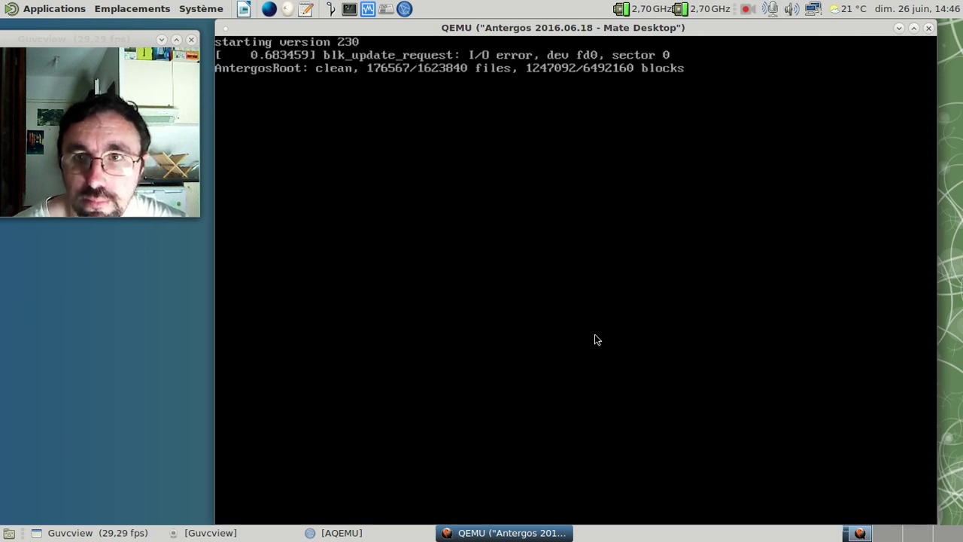
- Log in at the GTK greeter by entering the account password
{"action": "left_click", "coordinate": [595, 336]}
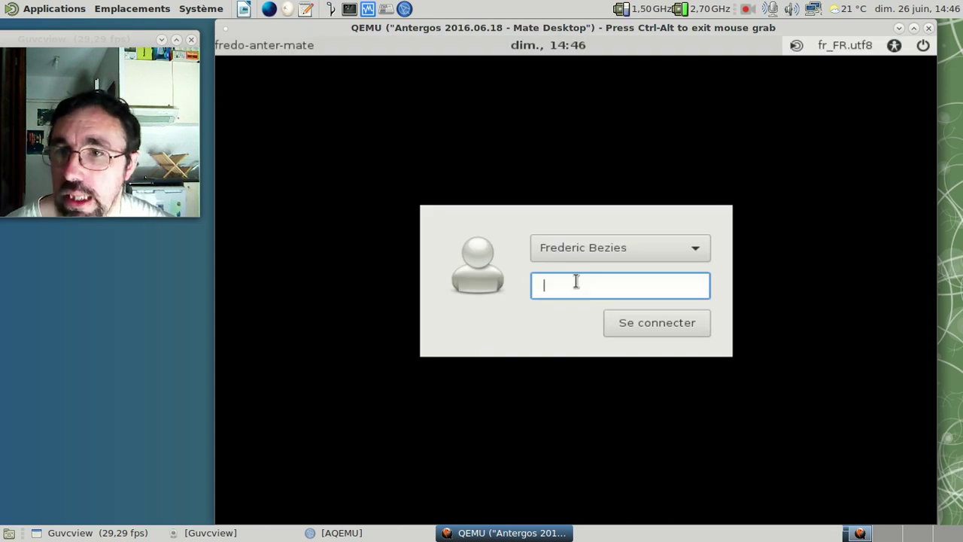
{"action": "type", "text": "********"}
{"action": "key", "text": "Return"}
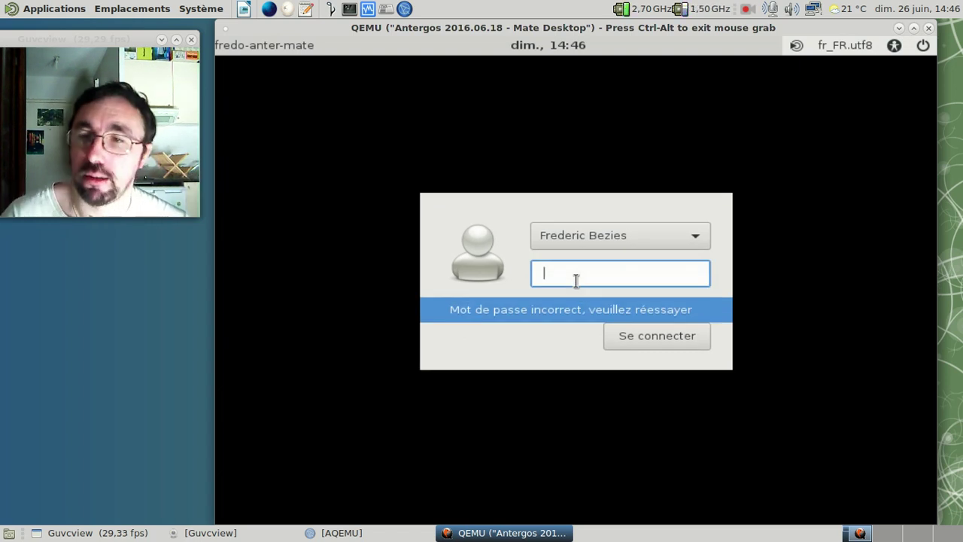
{"action": "type", "text": "••••••••••••"}
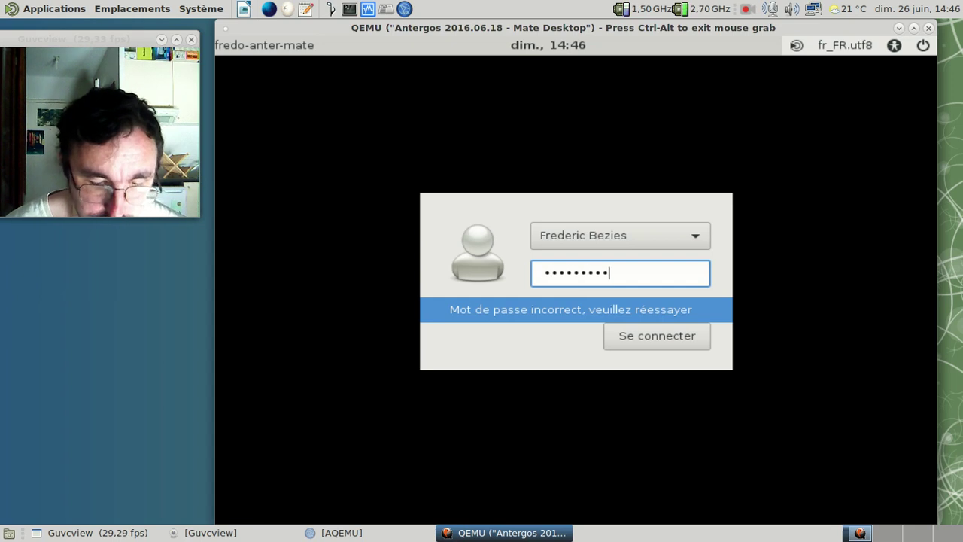
{"action": "key", "text": "Return"}
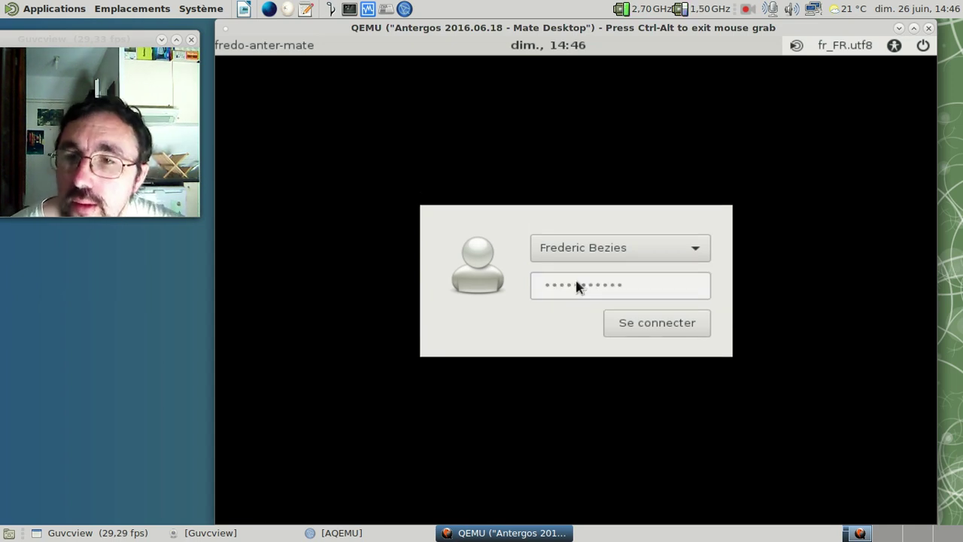
{"action": "type", "text": "••••••••••••"}
{"action": "key", "text": "Return"}
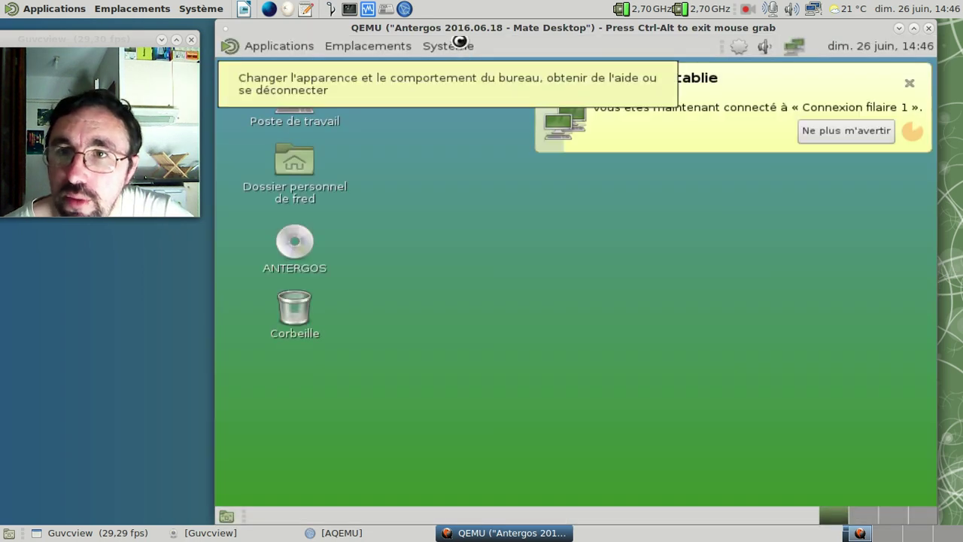
- Log out of the MATE session to return to the greeter
{"action": "left_click", "coordinate": [459, 40]}
{"action": "left_click", "coordinate": [495, 219]}
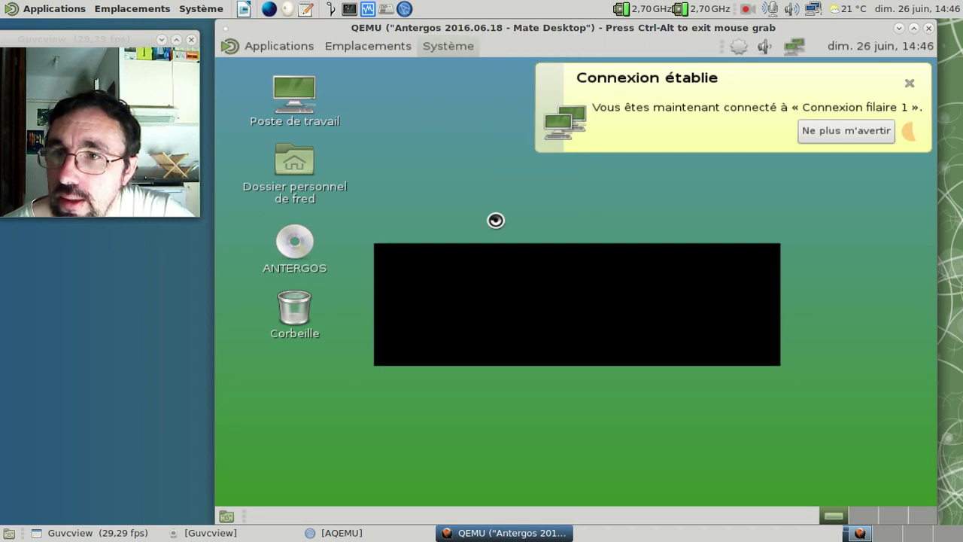
{"action": "left_click", "coordinate": [707, 350]}
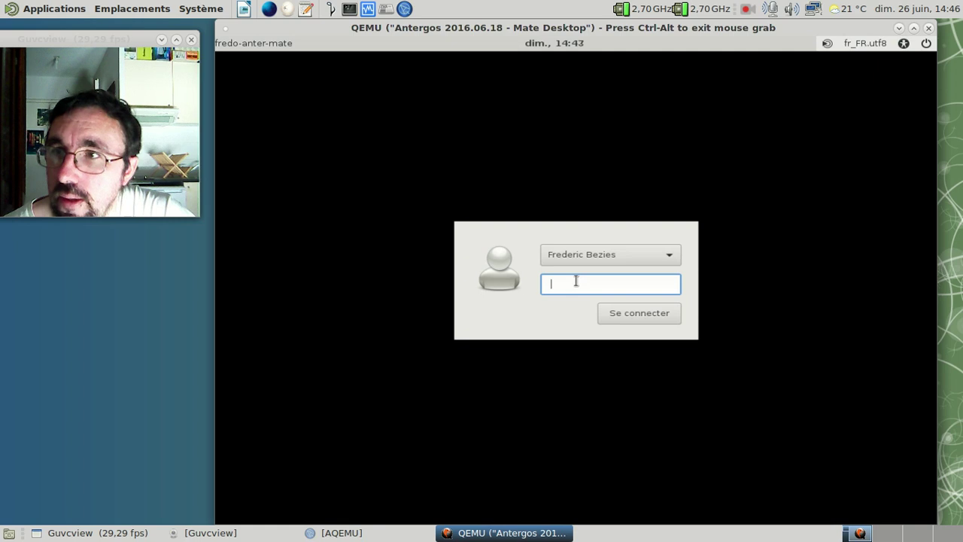
- Log in to the MATE session with the account password and dismiss the network connection notification
{"action": "type", "text": "•••••••"}
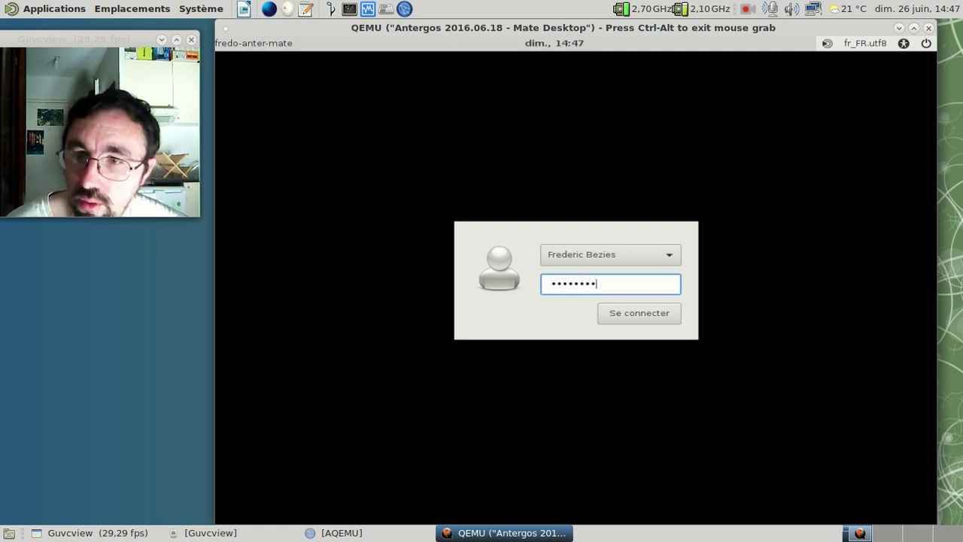
{"action": "type", "text": "•"}
{"action": "key", "text": "Return"}
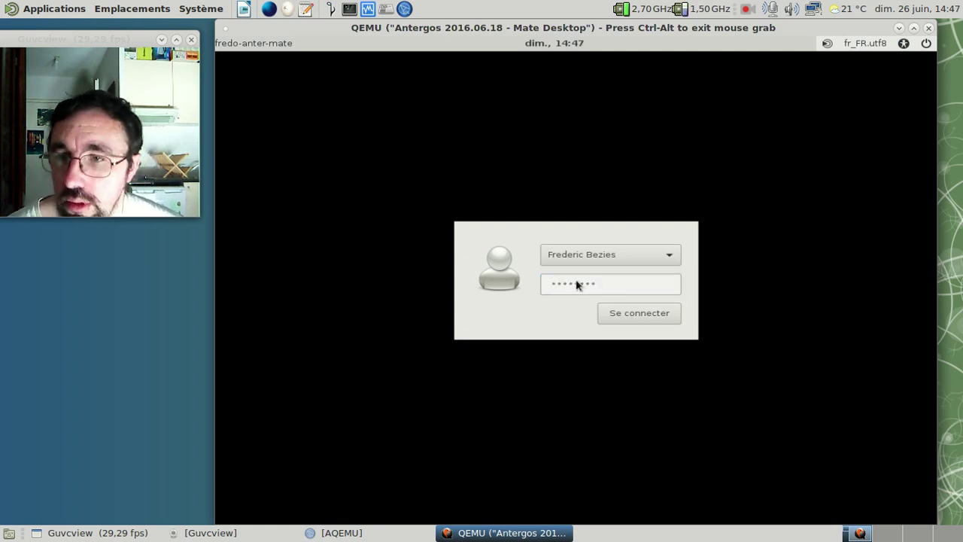
{"action": "type", "text": "••••••••••"}
{"action": "key", "text": "Return"}
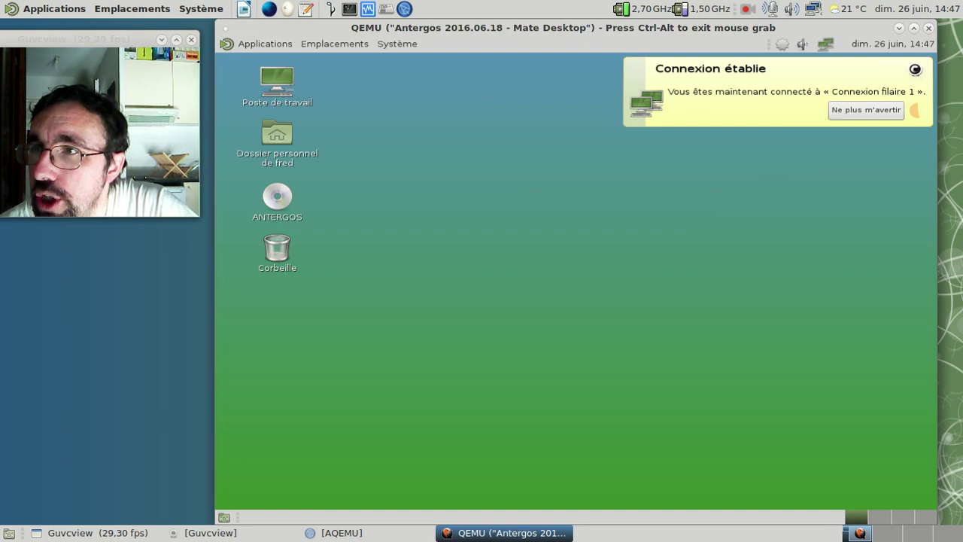
{"action": "left_click", "coordinate": [916, 72]}
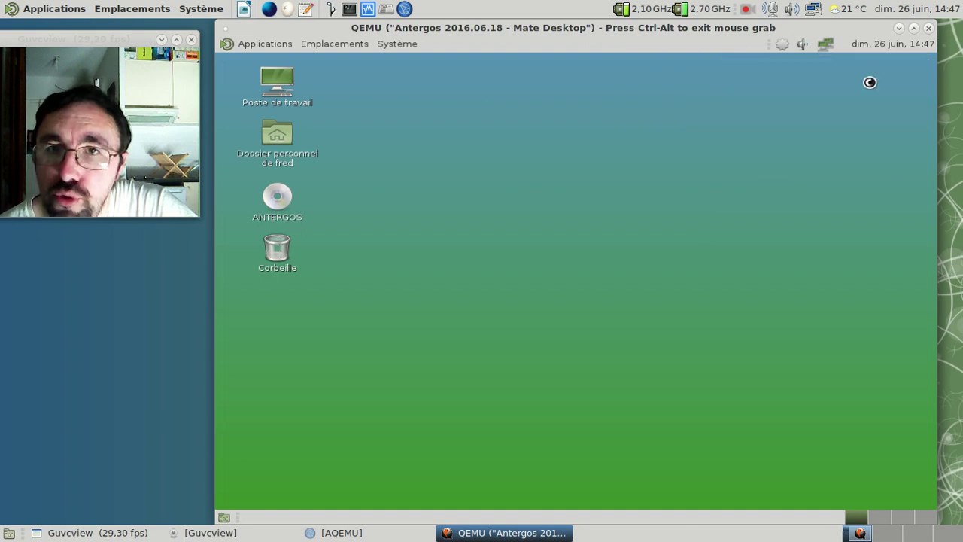
- Open the theme customisation in the appearance preferences and choose Numix-Frost-Light for the controls
{"action": "left_click", "coordinate": [392, 43]}
{"action": "mouse_move", "coordinate": [414, 63]}
{"action": "mouse_move", "coordinate": [550, 65]}
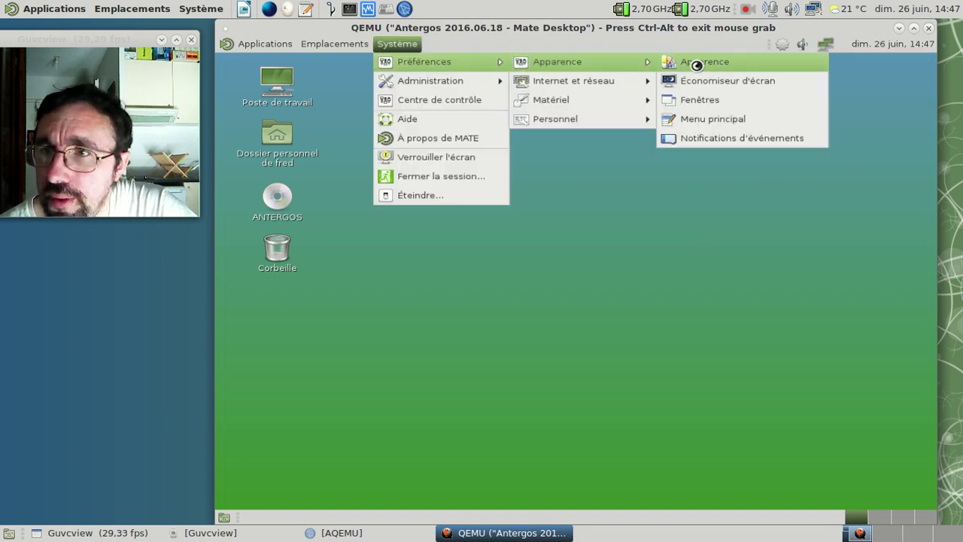
{"action": "left_click", "coordinate": [692, 64]}
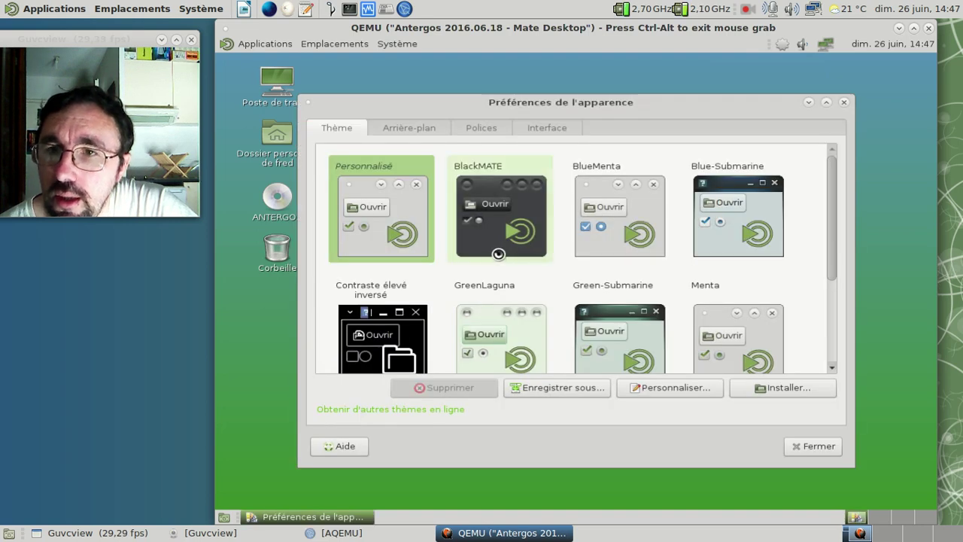
{"action": "left_click", "coordinate": [643, 390]}
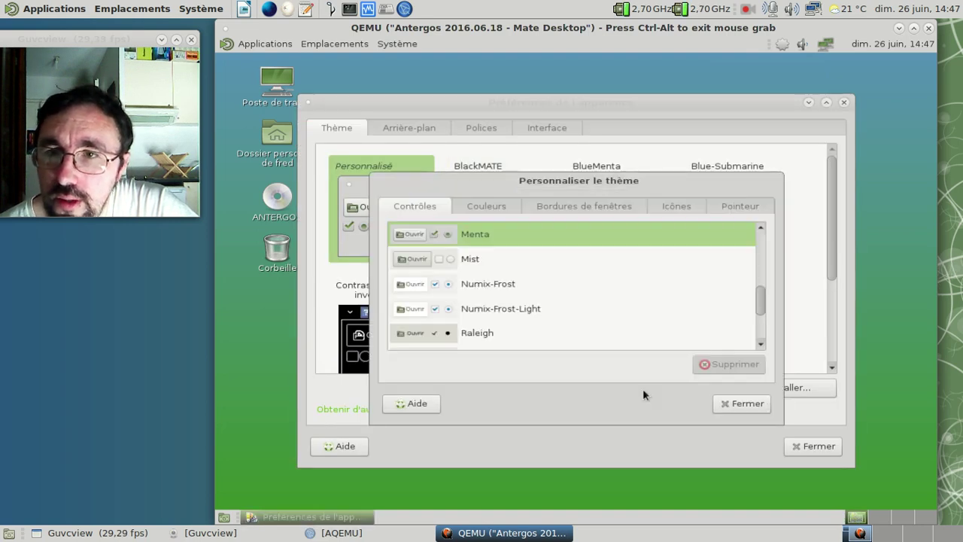
{"action": "left_click", "coordinate": [515, 310]}
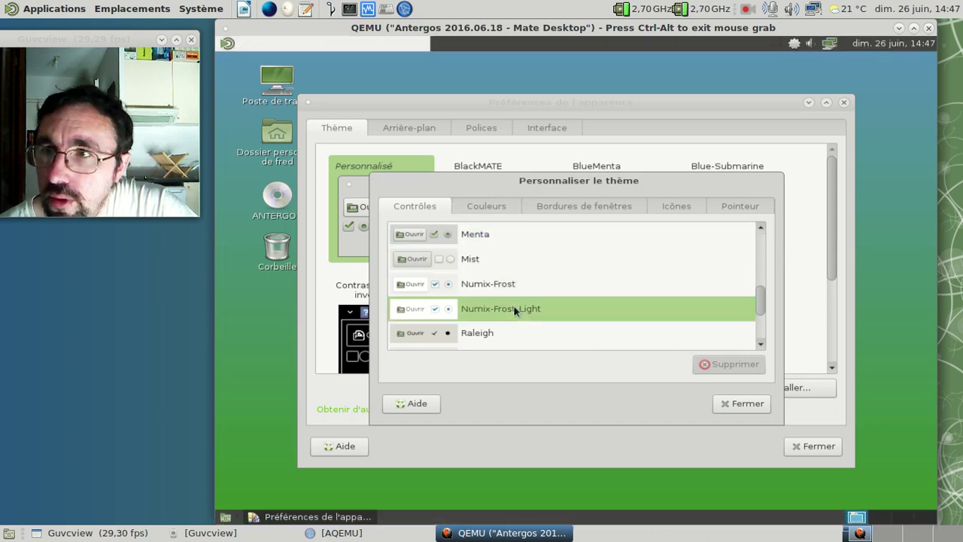
- Set the theme's window borders to Numix-Frost-Light
{"action": "left_click", "coordinate": [481, 210]}
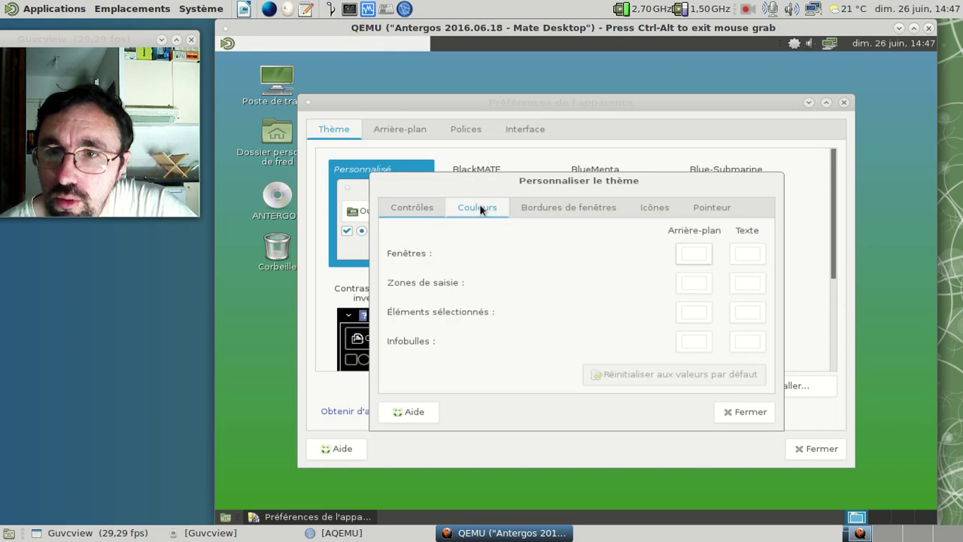
{"action": "left_click", "coordinate": [565, 211]}
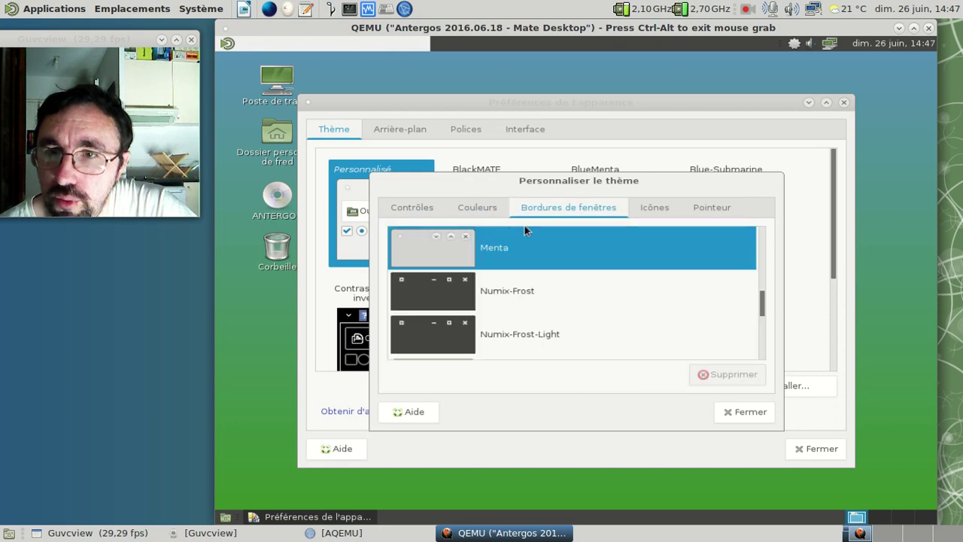
{"action": "left_click", "coordinate": [518, 298]}
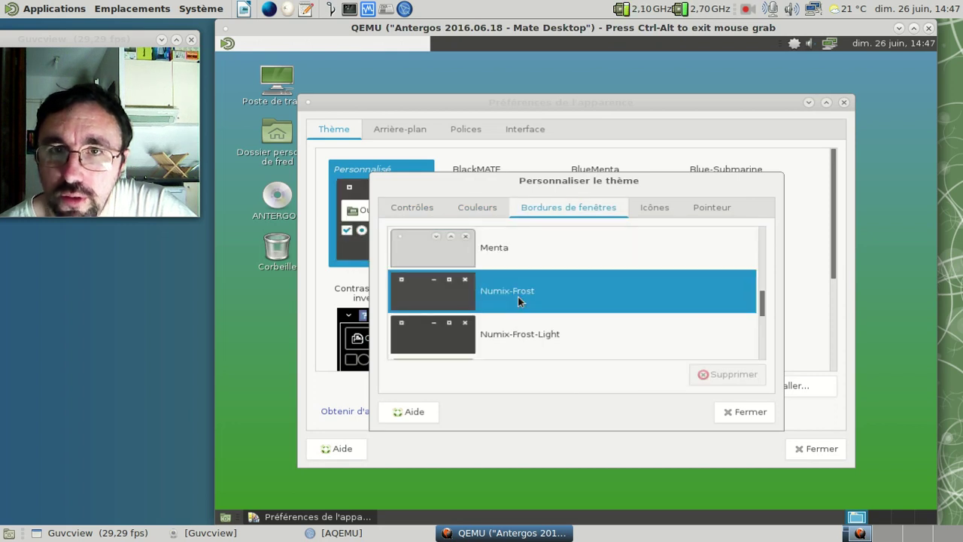
{"action": "left_click", "coordinate": [522, 335]}
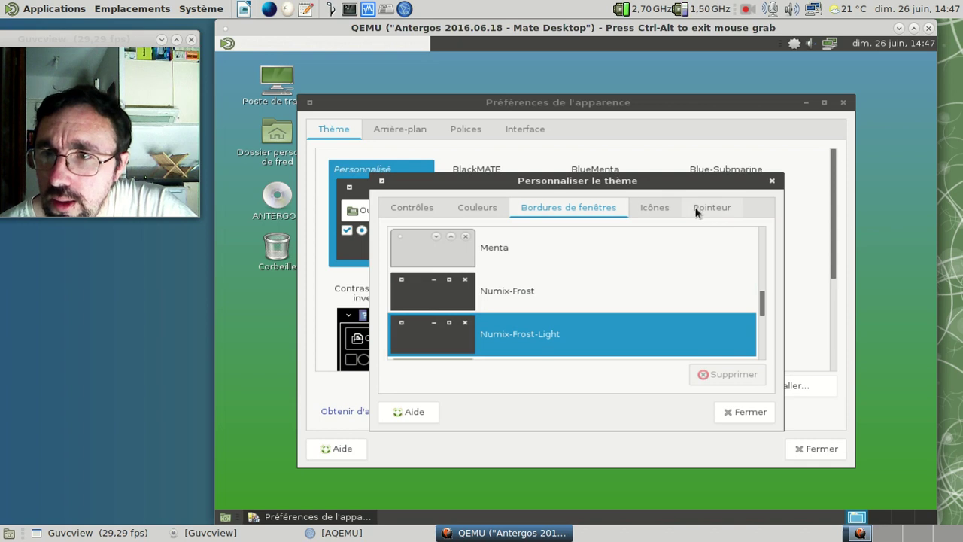
- Set the theme's icons to Numix-Square
{"action": "left_click", "coordinate": [474, 209]}
{"action": "left_click", "coordinate": [563, 209]}
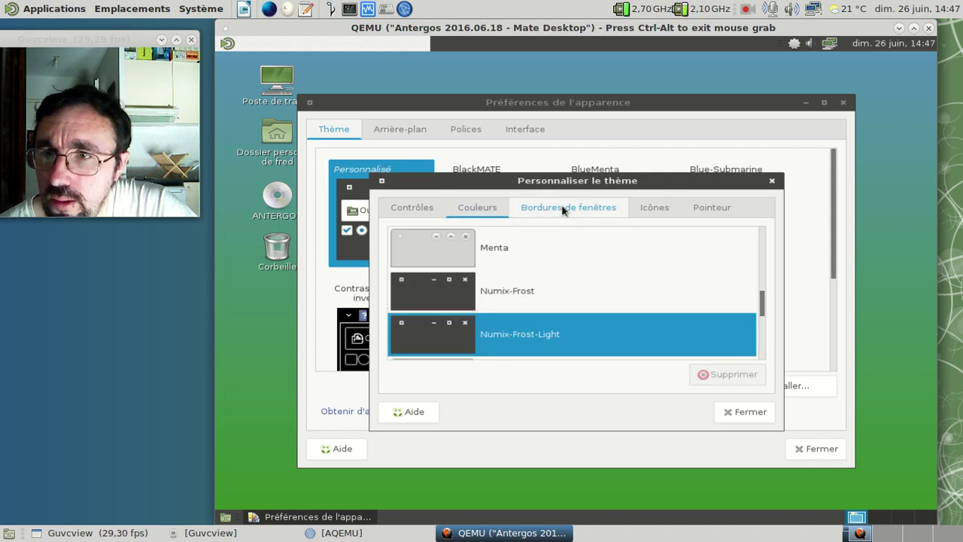
{"action": "left_click", "coordinate": [654, 207]}
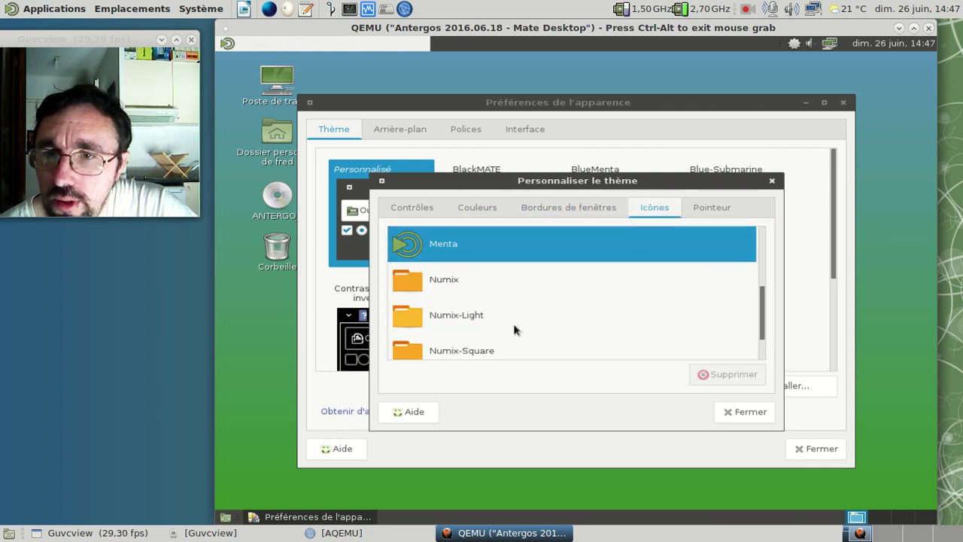
{"action": "left_click", "coordinate": [496, 353]}
- Change the theme's controls to Numix-Frost and close the theme customisation and appearance preferences
{"action": "left_click", "coordinate": [473, 208]}
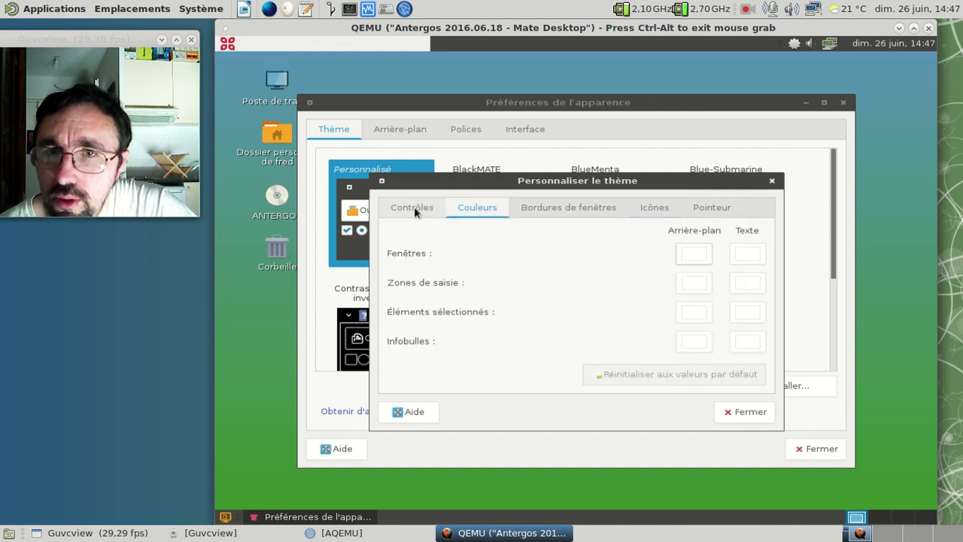
{"action": "left_click", "coordinate": [416, 208]}
{"action": "left_click", "coordinate": [511, 292]}
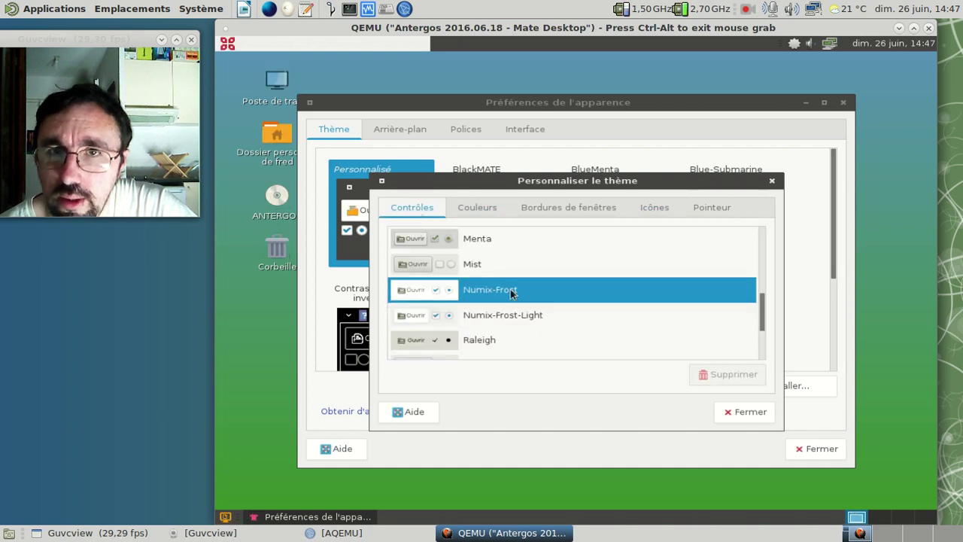
{"action": "left_click", "coordinate": [754, 418]}
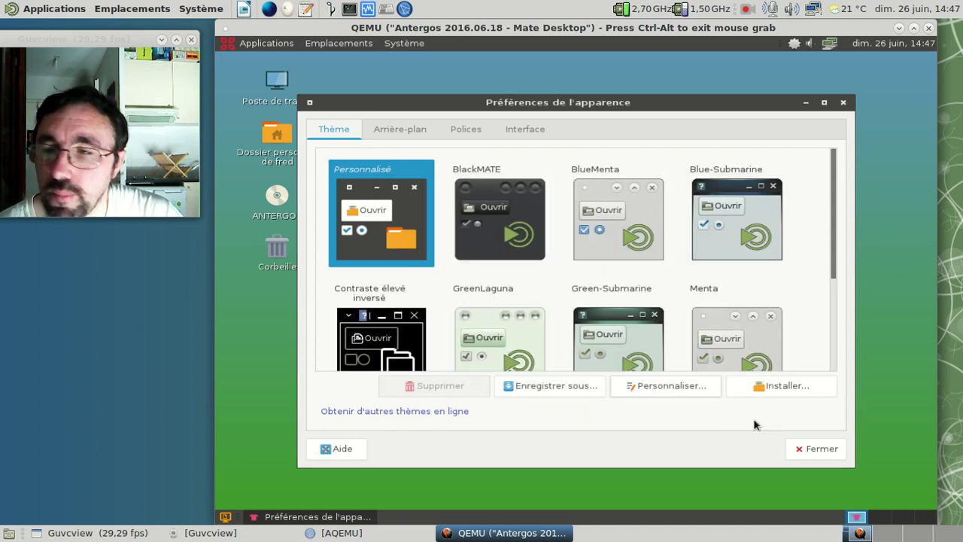
{"action": "left_click", "coordinate": [844, 102]}
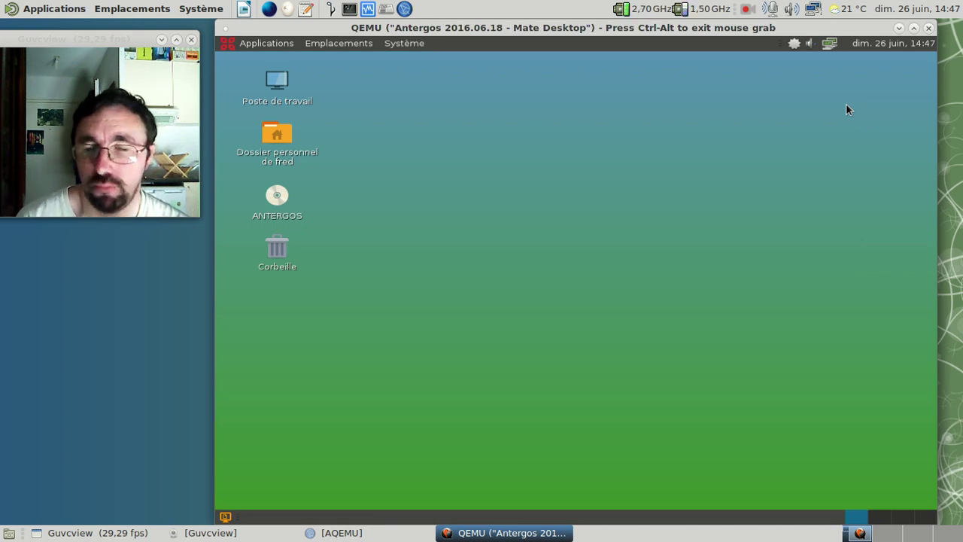
- Reopen the appearance preferences and display the desktop background choices
{"action": "left_click", "coordinate": [397, 45]}
{"action": "mouse_move", "coordinate": [437, 63]}
{"action": "mouse_move", "coordinate": [579, 64]}
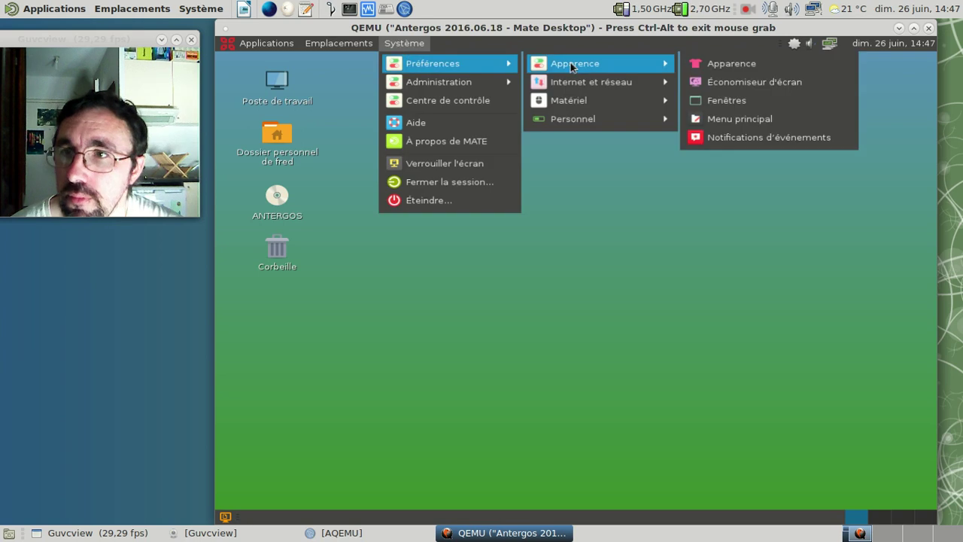
{"action": "left_click", "coordinate": [732, 64]}
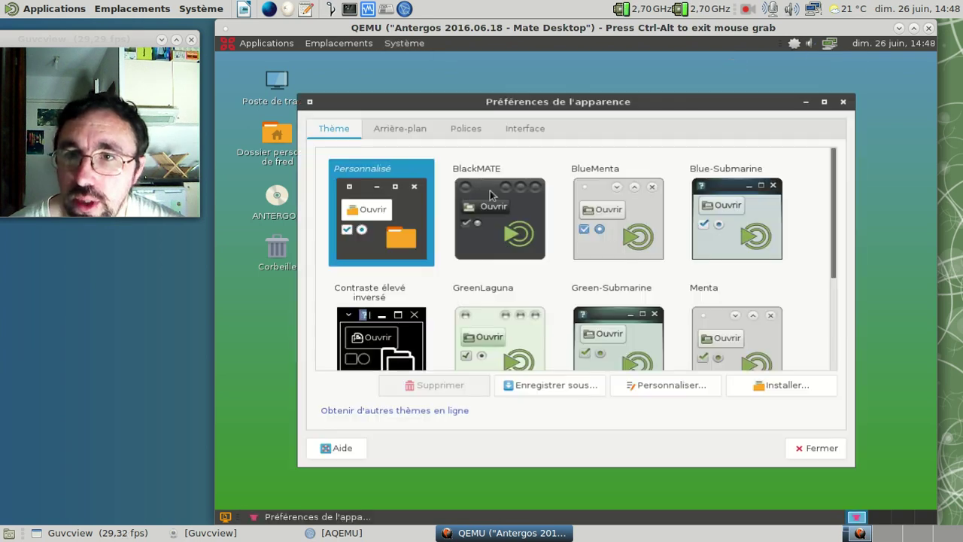
{"action": "left_click", "coordinate": [420, 133]}
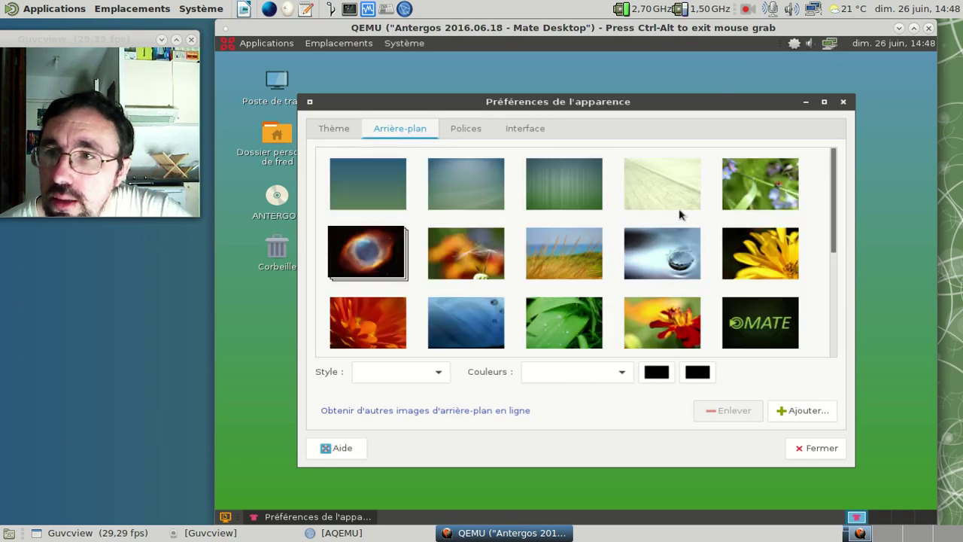
- Set the desktop background to the green leaf image Gouttes de pluie and close the appearance preferences
{"action": "scroll", "coordinate": [681, 213], "scroll_direction": "down", "scroll_amount": 1}
{"action": "scroll", "coordinate": [680, 213], "scroll_direction": "down", "scroll_amount": 4}
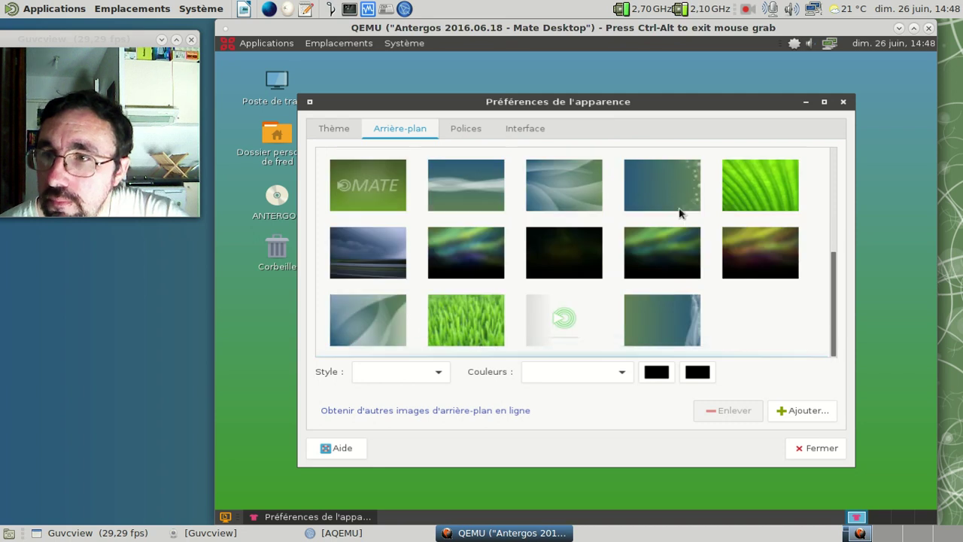
{"action": "scroll", "coordinate": [681, 212], "scroll_direction": "up", "scroll_amount": 3}
{"action": "scroll", "coordinate": [681, 213], "scroll_direction": "up", "scroll_amount": 2}
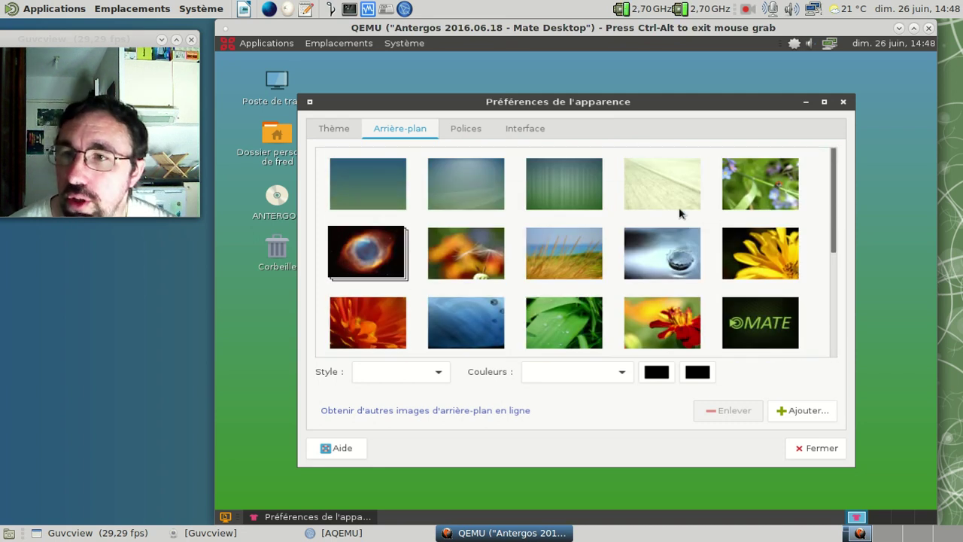
{"action": "scroll", "coordinate": [681, 213], "scroll_direction": "down", "scroll_amount": 2}
{"action": "scroll", "coordinate": [681, 213], "scroll_direction": "down", "scroll_amount": 4}
{"action": "scroll", "coordinate": [681, 213], "scroll_direction": "up", "scroll_amount": 3}
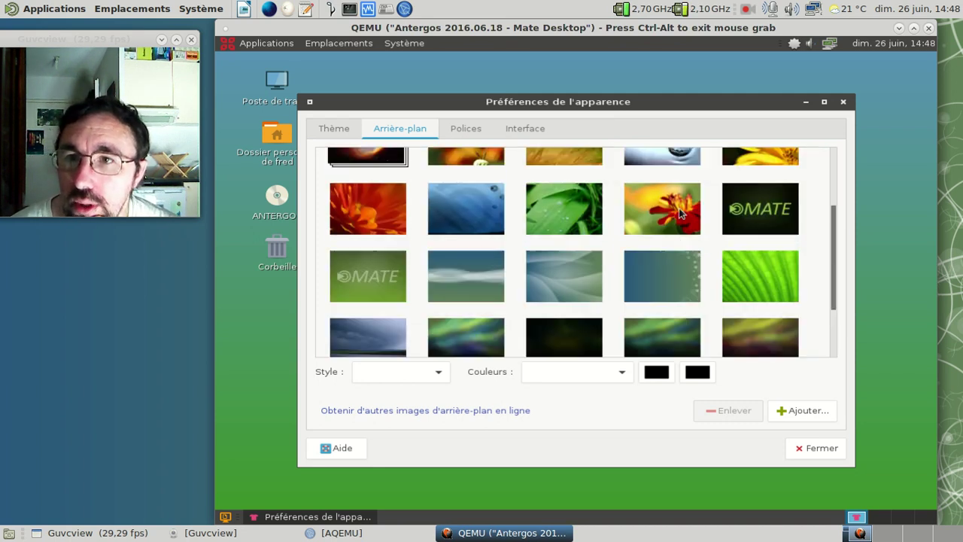
{"action": "scroll", "coordinate": [614, 221], "scroll_direction": "down", "scroll_amount": 3}
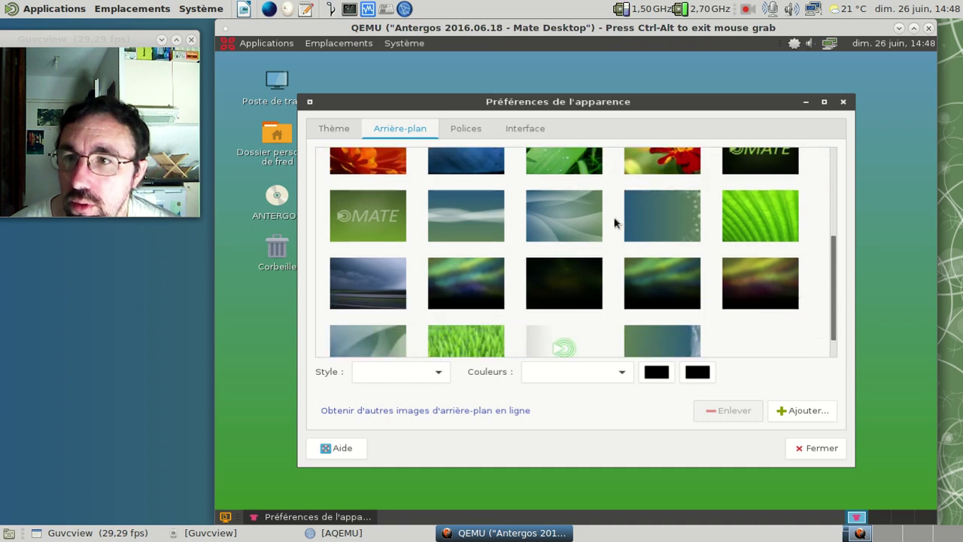
{"action": "scroll", "coordinate": [614, 221], "scroll_direction": "up", "scroll_amount": 6}
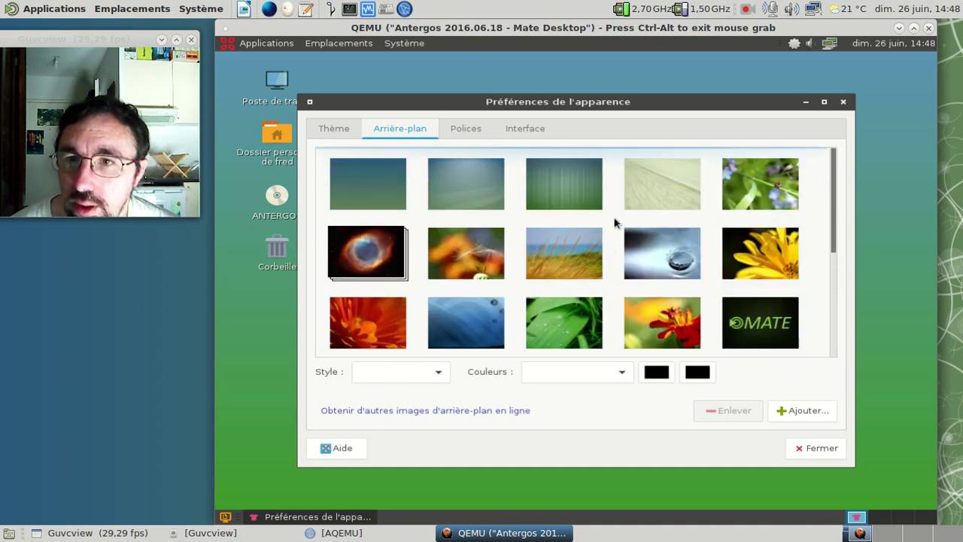
{"action": "left_click", "coordinate": [586, 332]}
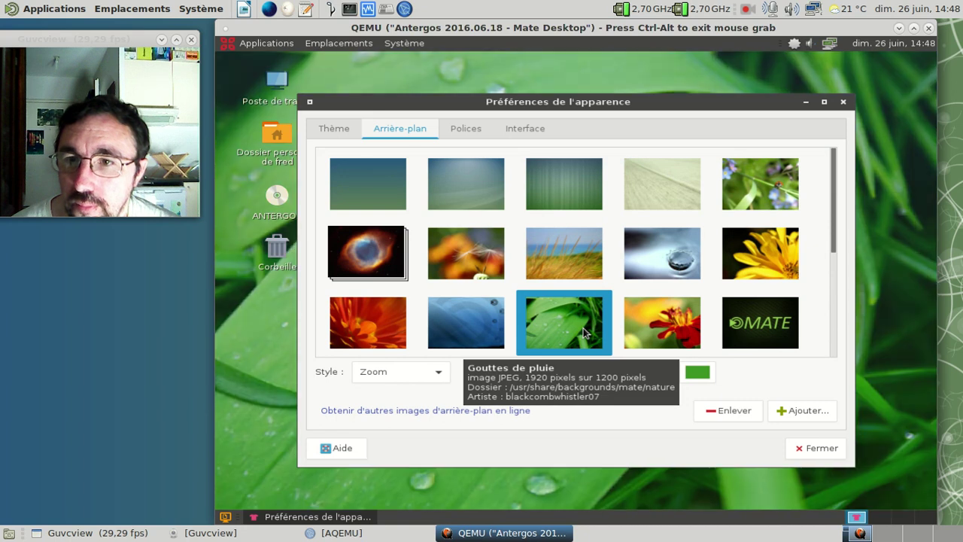
{"action": "left_click", "coordinate": [824, 450]}
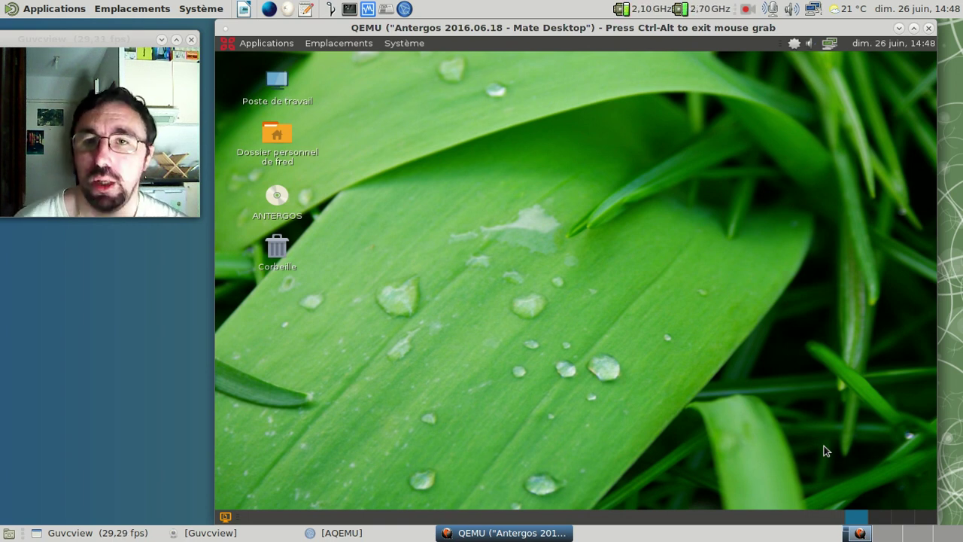
- Launch the Pamac package manager and search for cups
{"action": "left_click", "coordinate": [273, 43]}
{"action": "mouse_move", "coordinate": [331, 137]}
{"action": "left_click", "coordinate": [418, 139]}
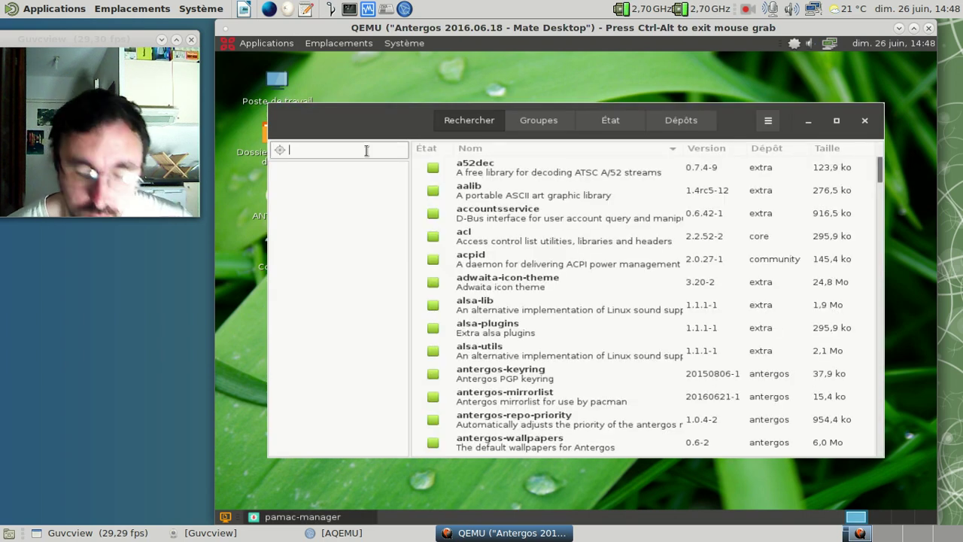
{"action": "type", "text": "cups"}
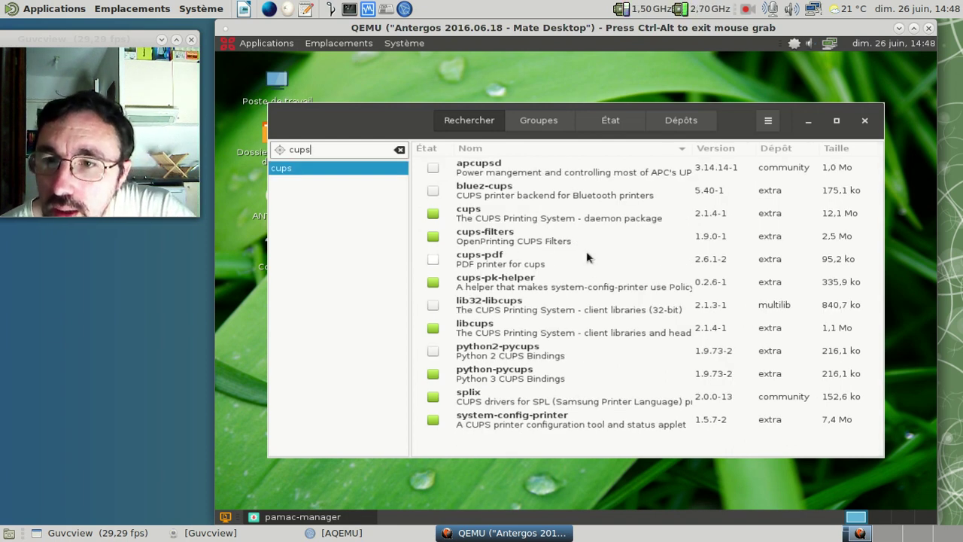
- Search for gutenprint and mark foomatic-db-gutenprint, foomatic-db-gutenprint-ppds and gutenprint for installation
{"action": "left_click_drag", "start_coordinate": [325, 148], "coordinate": [289, 149]}
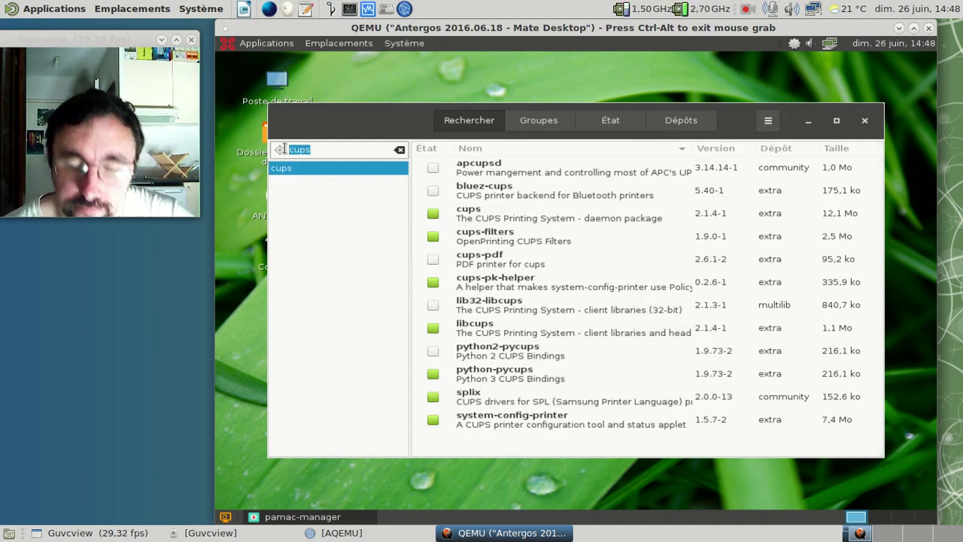
{"action": "type", "text": "gun"}
{"action": "type", "text": "enp"}
{"action": "type", "text": "rint"}
{"action": "key", "text": "Return"}
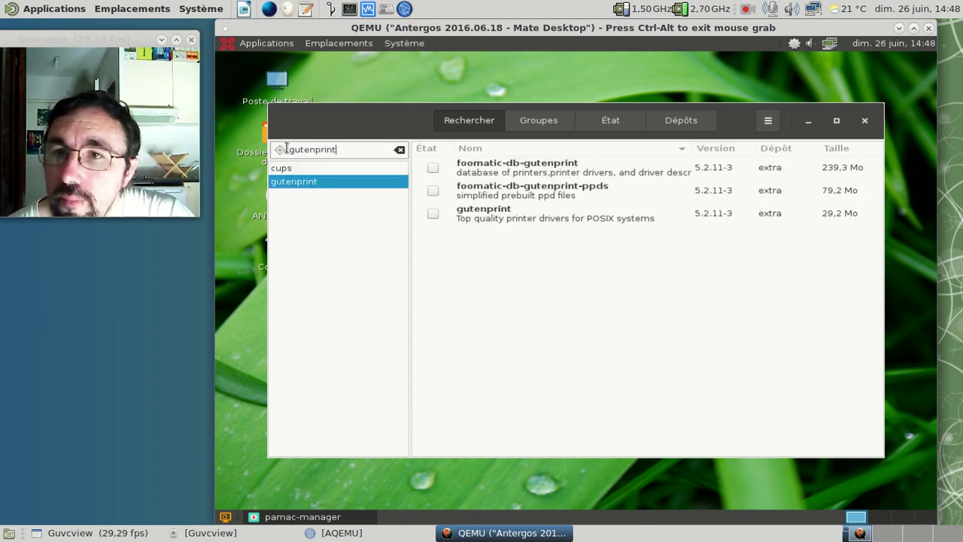
{"action": "left_click", "coordinate": [433, 167]}
{"action": "left_click", "coordinate": [432, 213], "text": "shift"}
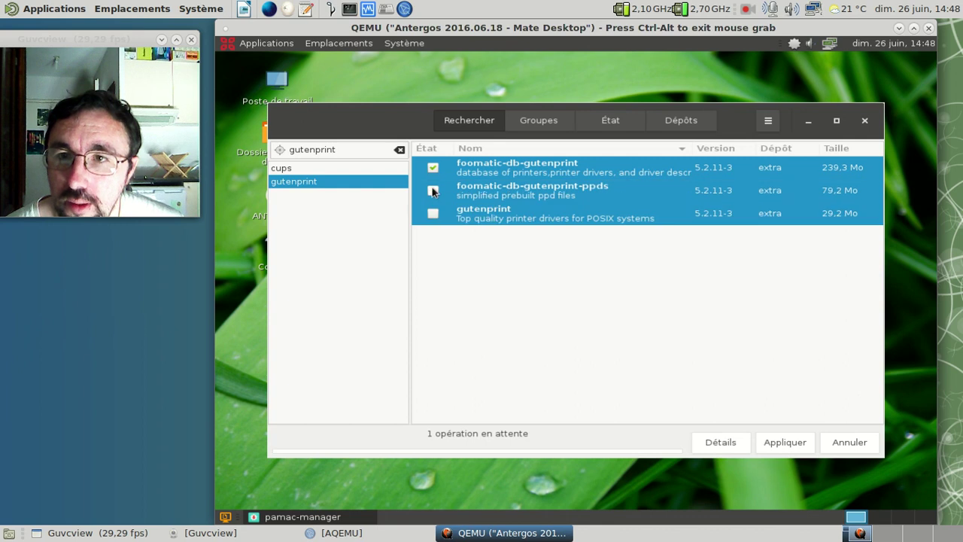
{"action": "left_click", "coordinate": [433, 190]}
{"action": "left_click", "coordinate": [432, 213]}
- Search for foomatic, mark foomatic-db, foomatic-db-nonfree, foomatic-db-nonfree-ppds and foomatic-db-ppds for installation, and try to apply the pending operations
{"action": "left_click_drag", "start_coordinate": [324, 149], "coordinate": [285, 148]}
{"action": "type", "text": "foomatic"}
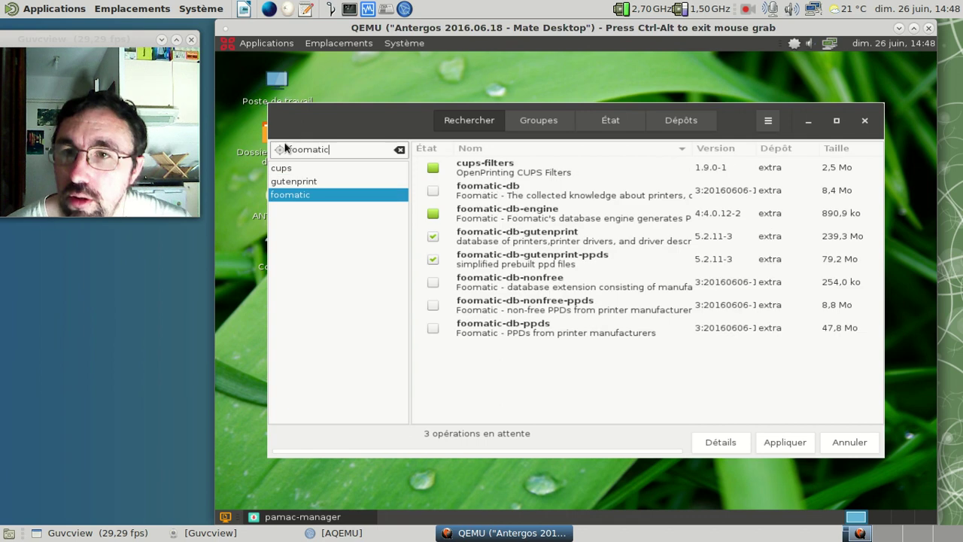
{"action": "left_click", "coordinate": [434, 191]}
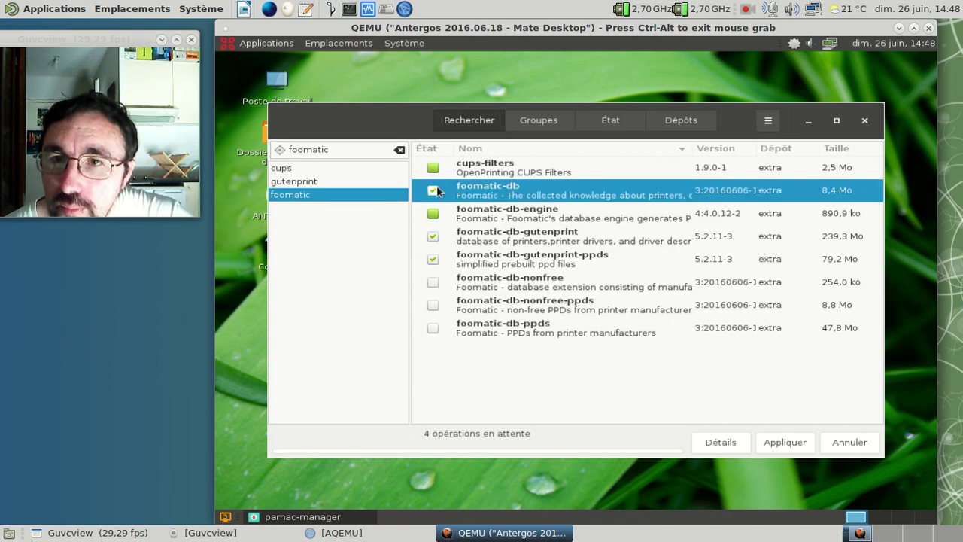
{"action": "left_click", "coordinate": [433, 282]}
{"action": "left_click", "coordinate": [433, 304]}
{"action": "left_click", "coordinate": [434, 328]}
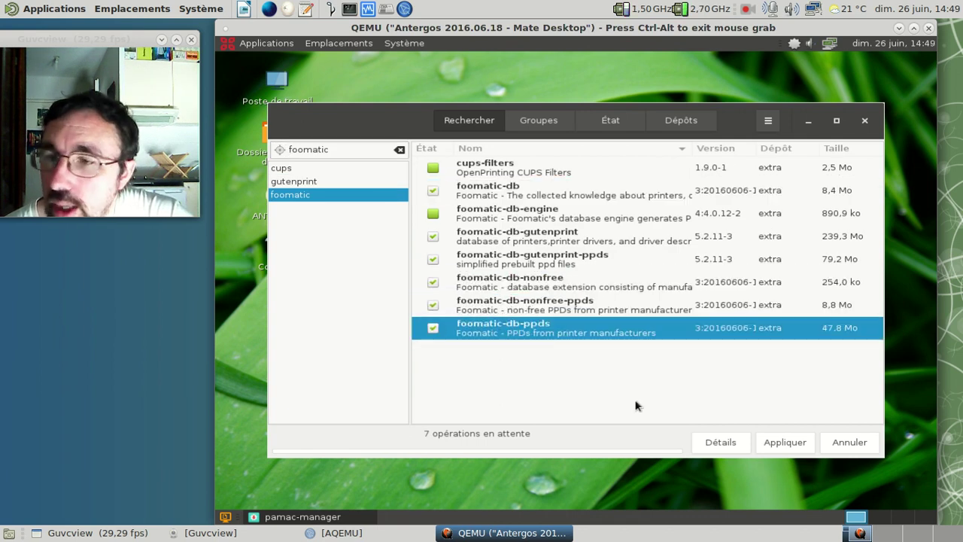
{"action": "left_click", "coordinate": [803, 449]}
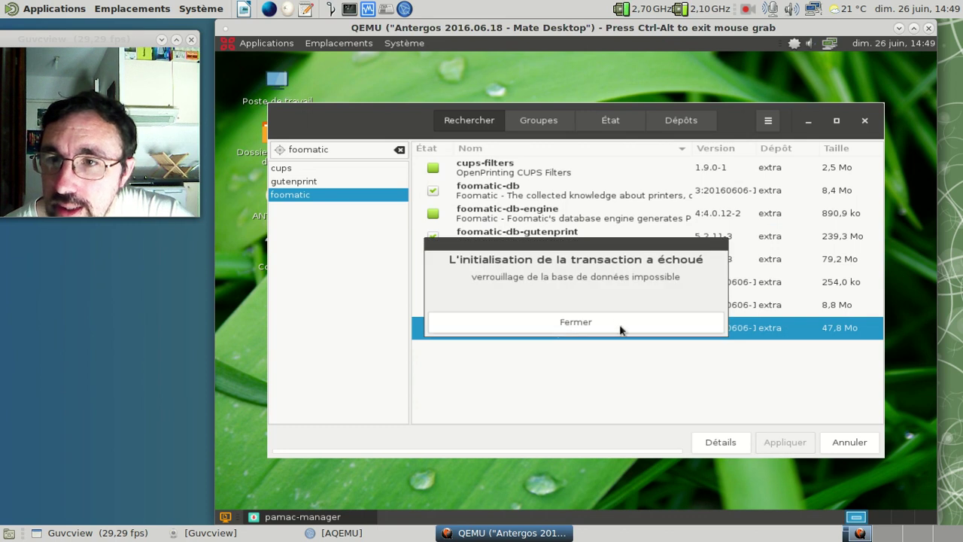
{"action": "left_click", "coordinate": [621, 327]}
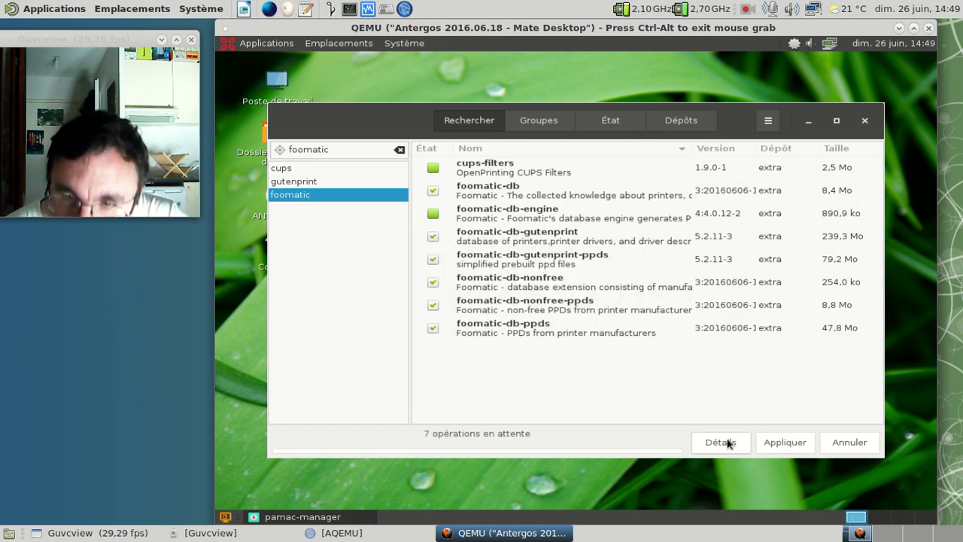
- Open a MATE terminal from the virtual machine's system tools
{"action": "left_click", "coordinate": [268, 44]}
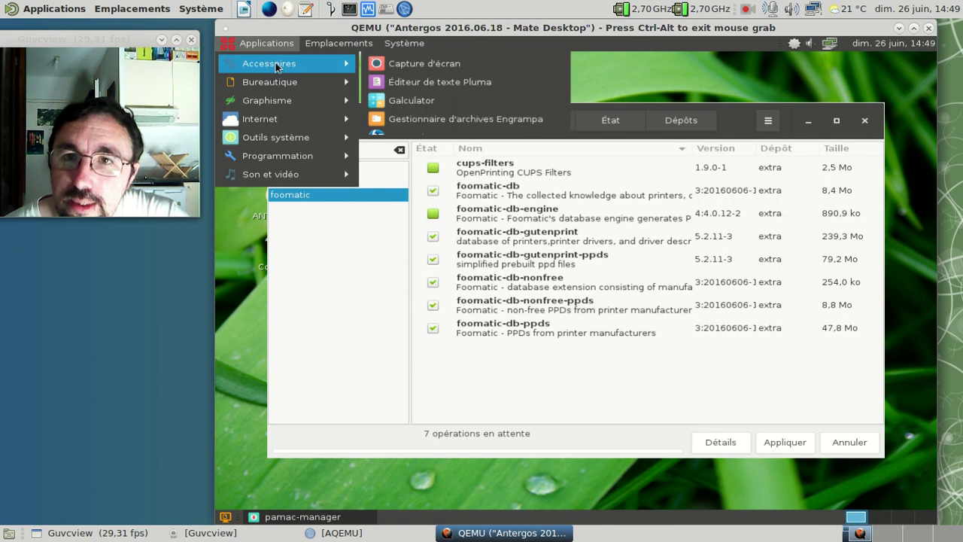
{"action": "mouse_move", "coordinate": [314, 137]}
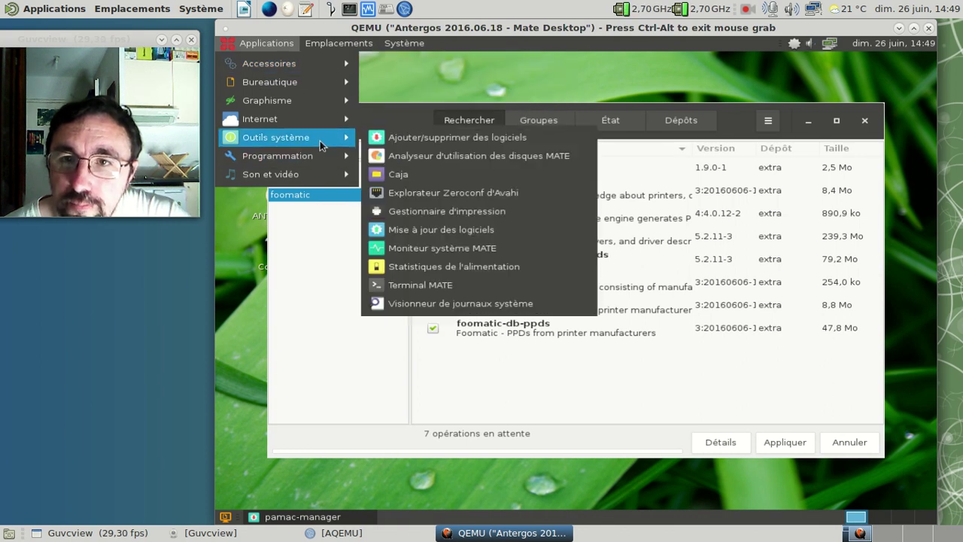
{"action": "left_click", "coordinate": [450, 285]}
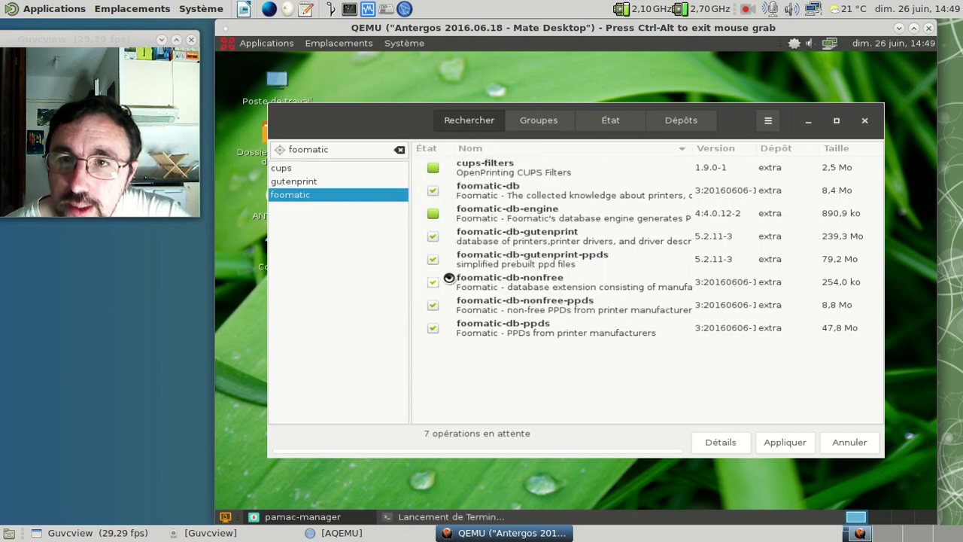
{"action": "type", "text": "cd /var/"}
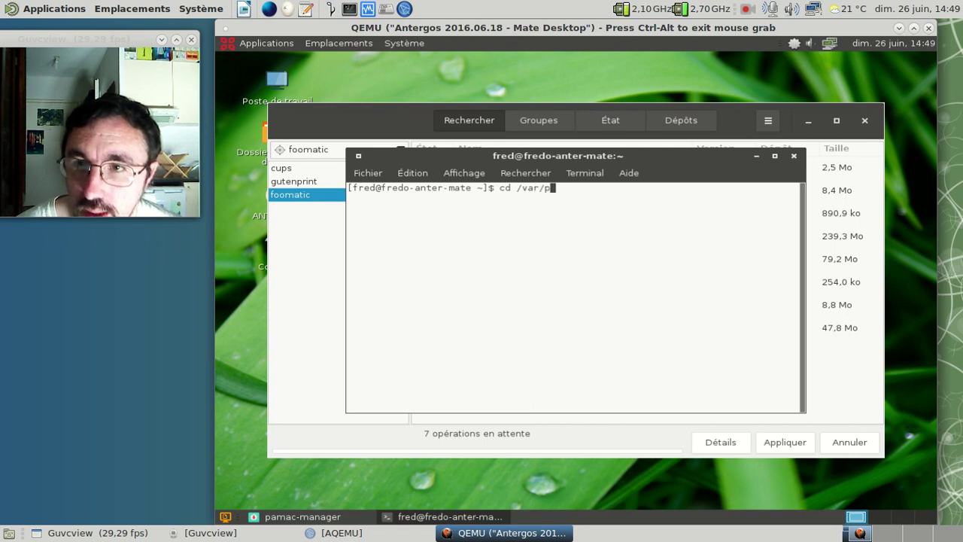
{"action": "key", "text": "Tab"}
{"action": "key", "text": "Tab"}
{"action": "type", "text": "d"}
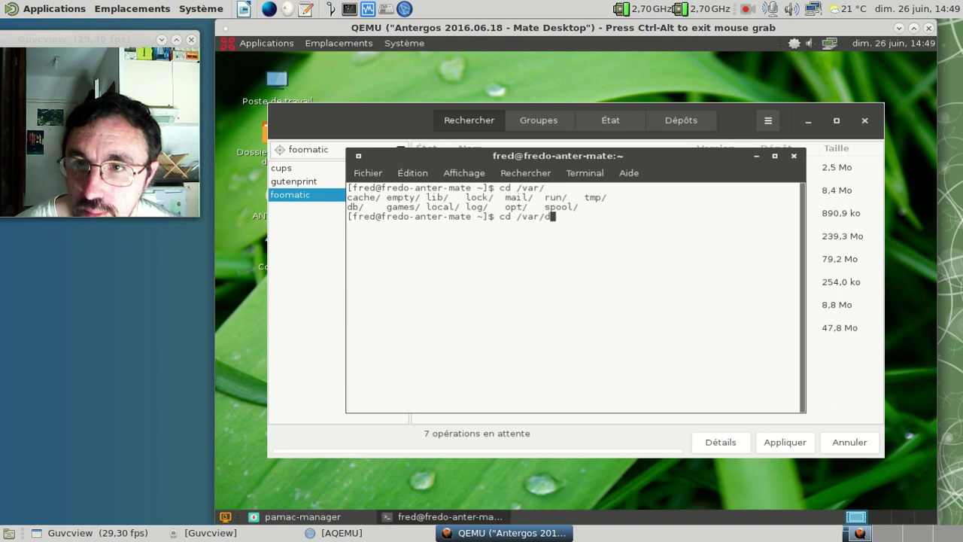
{"action": "key", "text": "Tab"}
{"action": "type", "text": "p"}
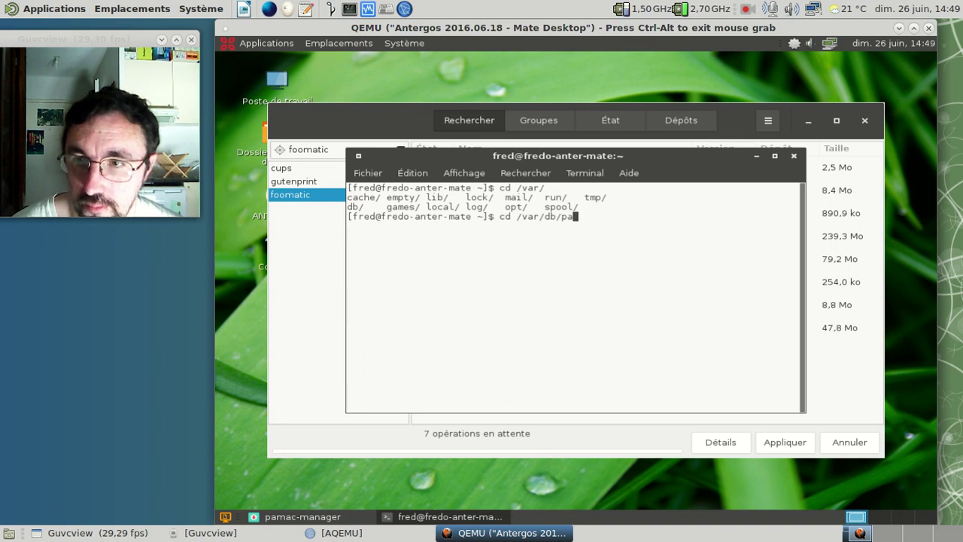
{"action": "key", "text": "BackSpace"}
{"action": "key", "text": "BackSpace"}
{"action": "key", "text": "BackSpace"}
{"action": "key", "text": "BackSpace"}
{"action": "key", "text": "BackSpace"}
{"action": "key", "text": "BackSpace"}
{"action": "key", "text": "BackSpace"}
{"action": "key", "text": "BackSpace"}
{"action": "key", "text": "BackSpace"}
{"action": "key", "text": "BackSpace"}
{"action": "key", "text": "BackSpace"}
{"action": "key", "text": "BackSpace"}
- Try to refresh the package databases with sudo pacman -Syy, entering the account password
{"action": "type", "text": "sudo pacman -Syy"}
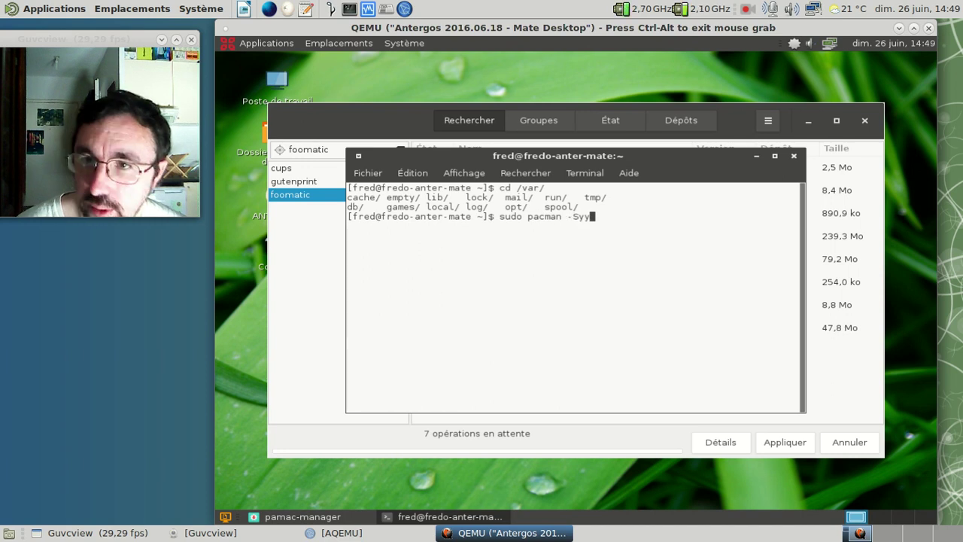
{"action": "key", "text": "Return"}
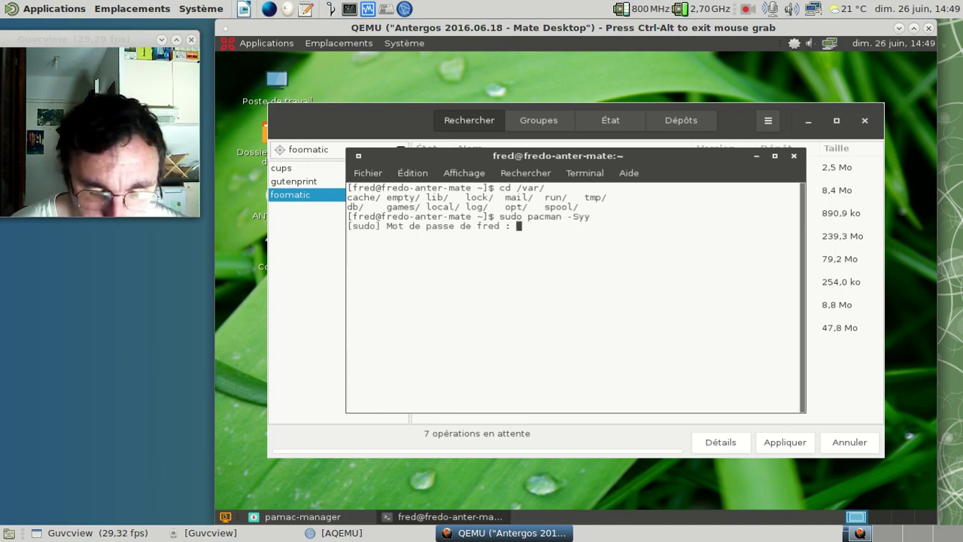
{"action": "key", "text": "Return"}
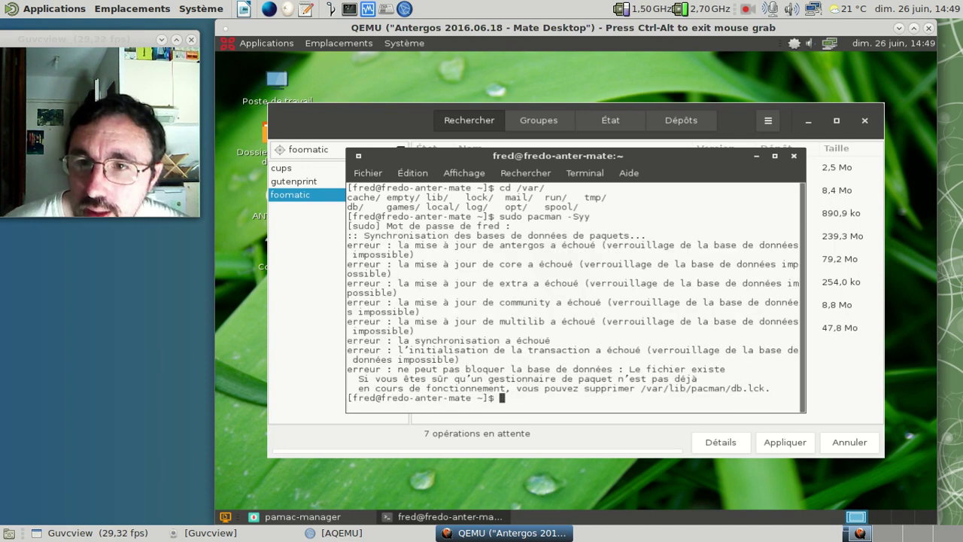
- Delete the pacman lock file with sudo rm -f /var/lib/pacman/db.lck and exit the terminal
{"action": "type", "text": "sudo"}
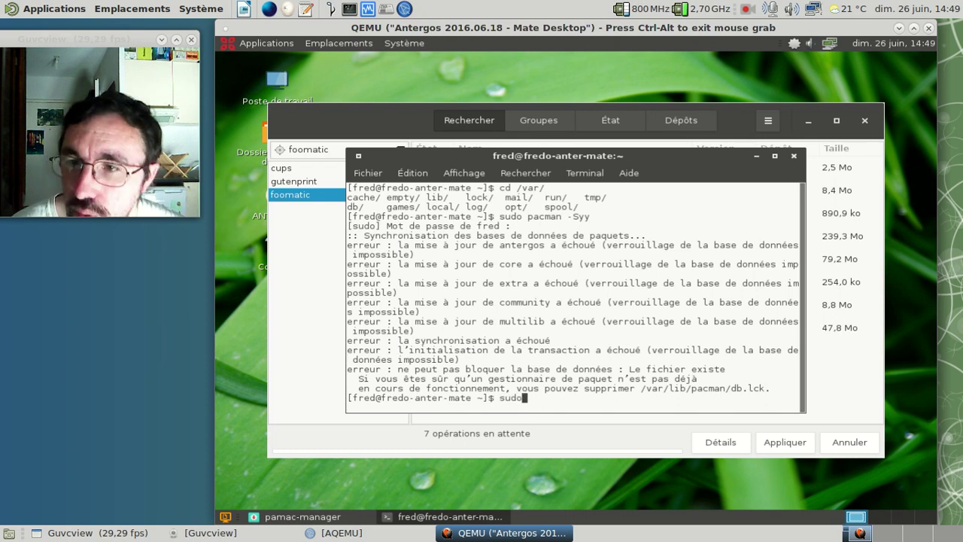
{"action": "type", "text": " rm -f /v"}
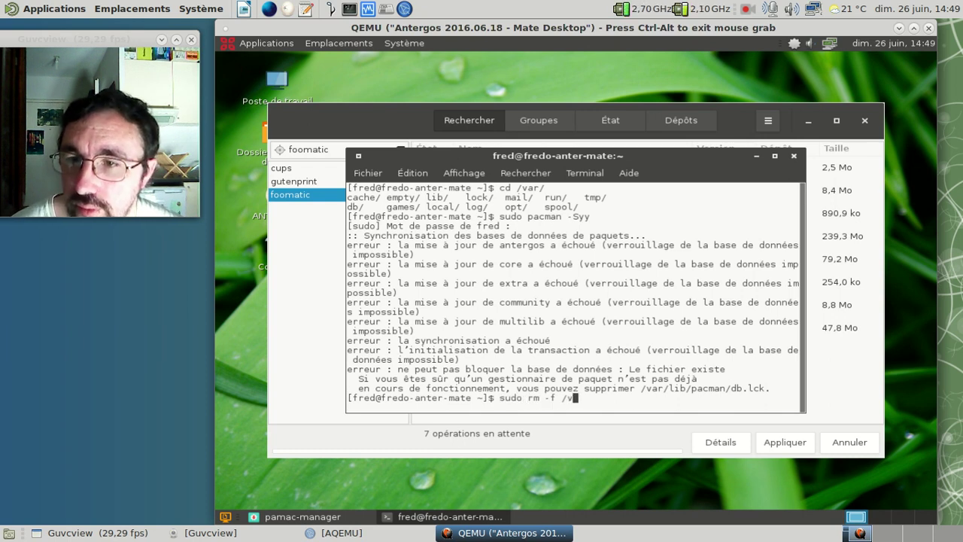
{"action": "type", "text": "ar/lib/pacman/db.lck"}
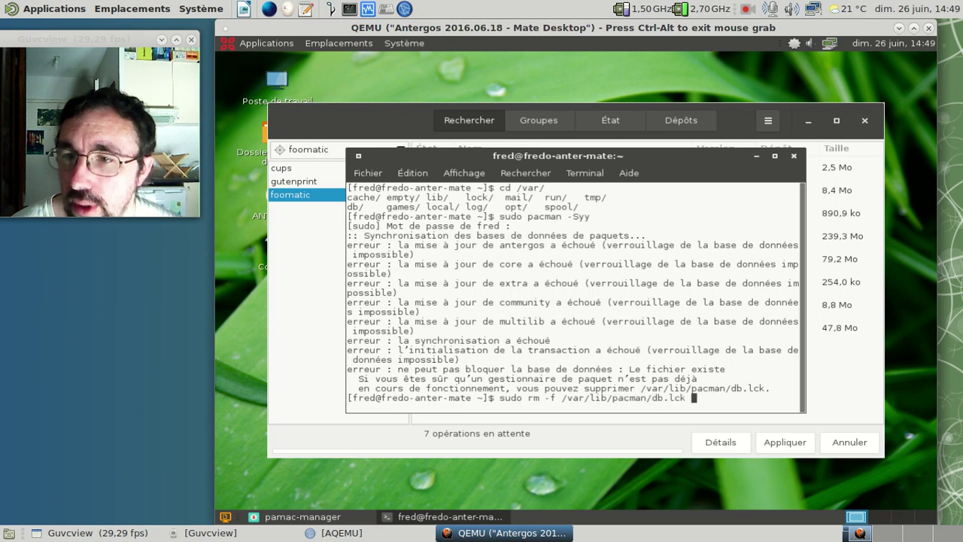
{"action": "key", "text": "Return"}
{"action": "type", "text": "exit"}
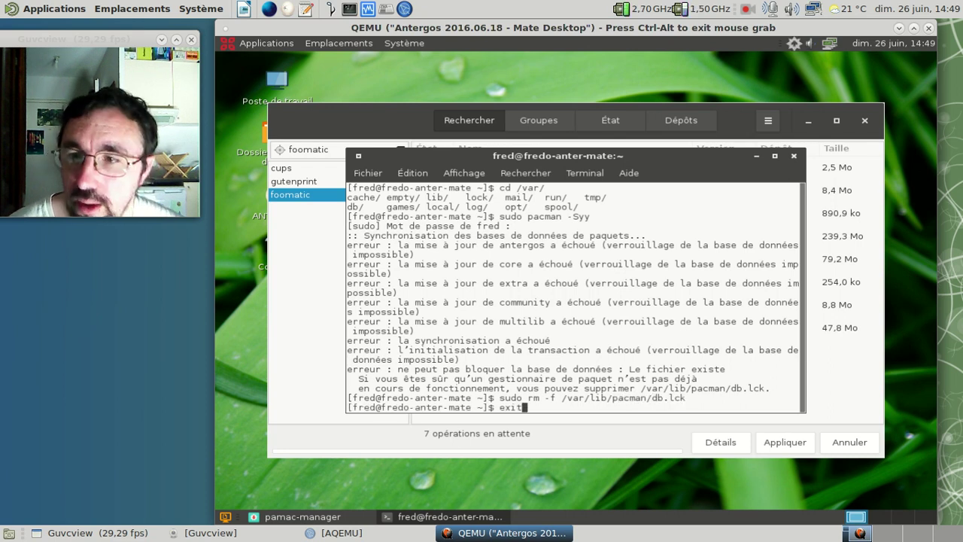
{"action": "key", "text": "Return"}
- Apply the pending printing package installations in Pamac and authenticate with the account password
{"action": "left_click", "coordinate": [778, 441]}
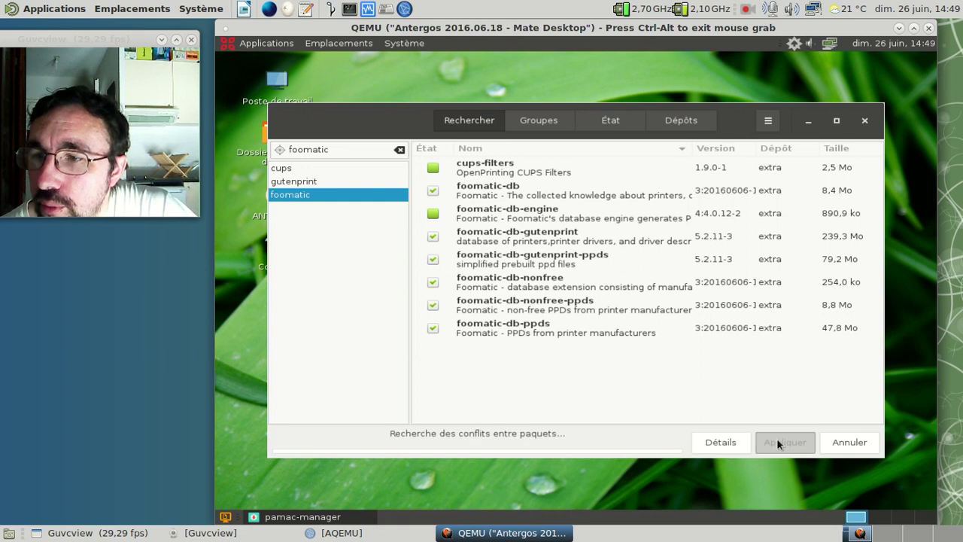
{"action": "left_click", "coordinate": [753, 191]}
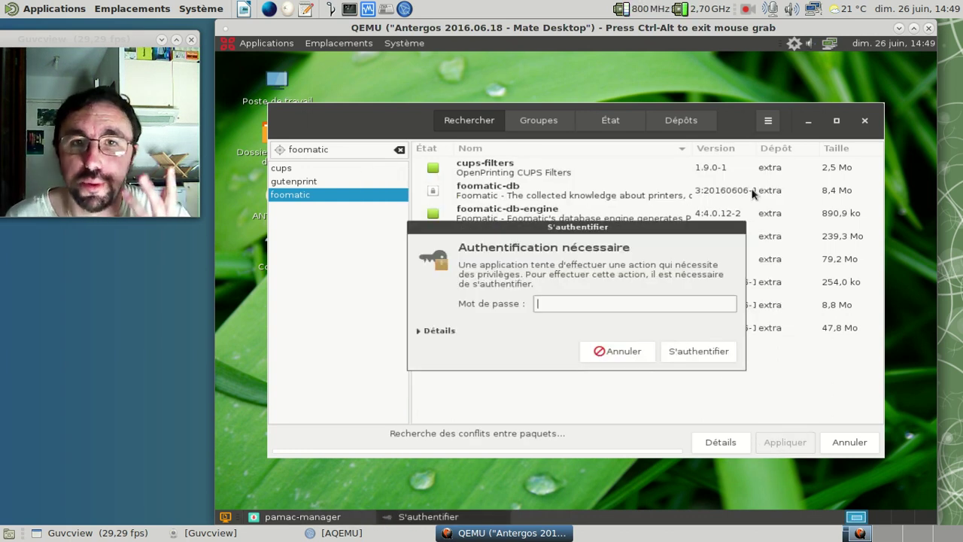
{"action": "type", "text": "●●●●●●●●"}
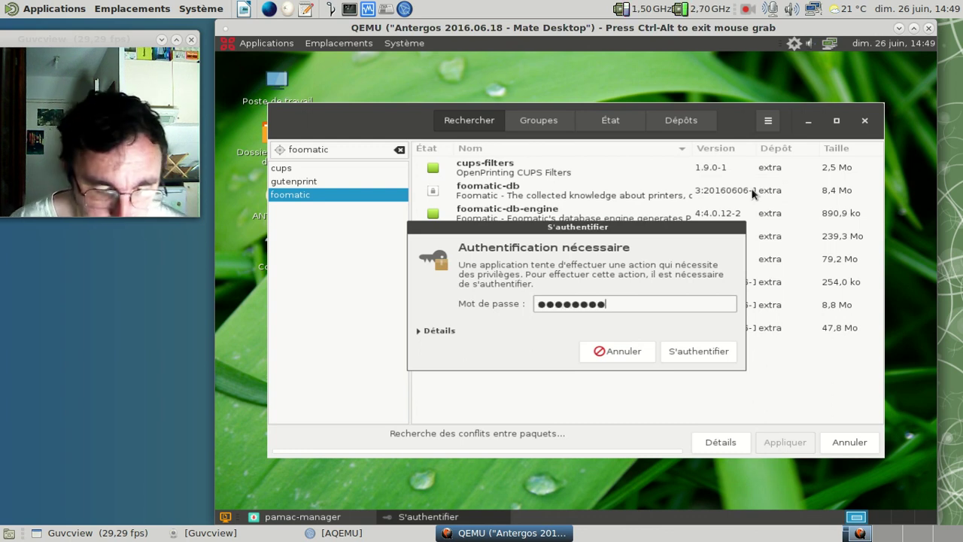
{"action": "type", "text": "●●"}
{"action": "key", "text": "Return"}
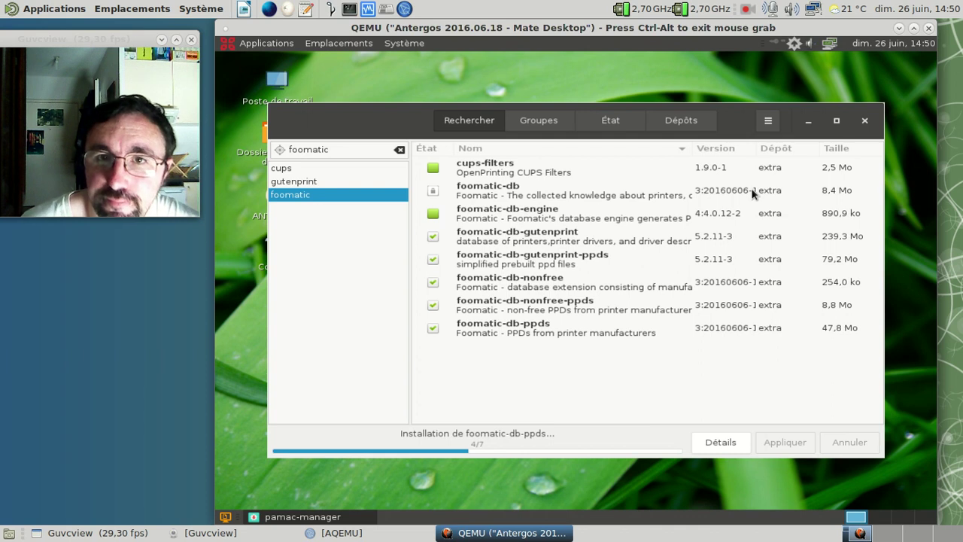
- Open the home folder from the desktop to view its contents and close it again
{"action": "left_click", "coordinate": [238, 162]}
{"action": "double_click", "coordinate": [239, 163]}
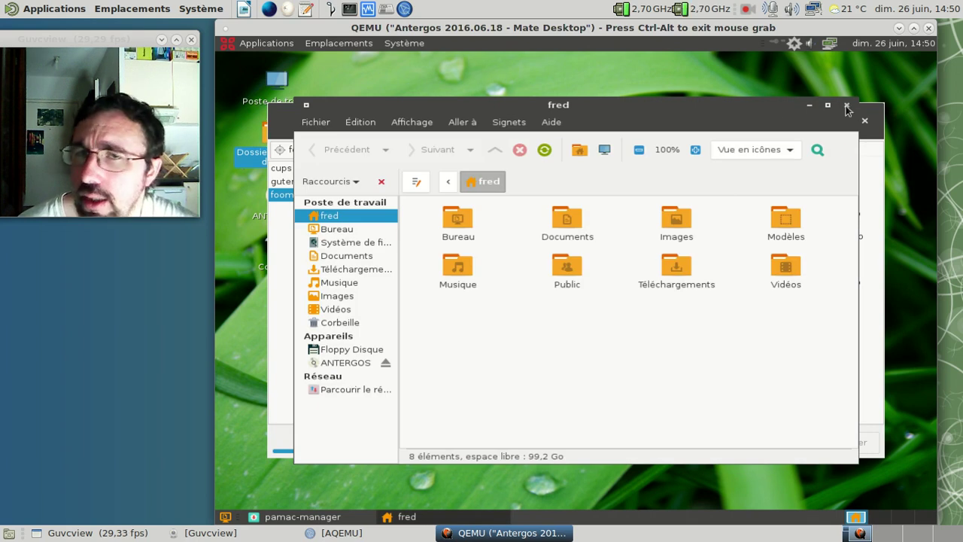
{"action": "left_click", "coordinate": [846, 106]}
- Launch the Pragha music player and view its version information
{"action": "left_click", "coordinate": [264, 43]}
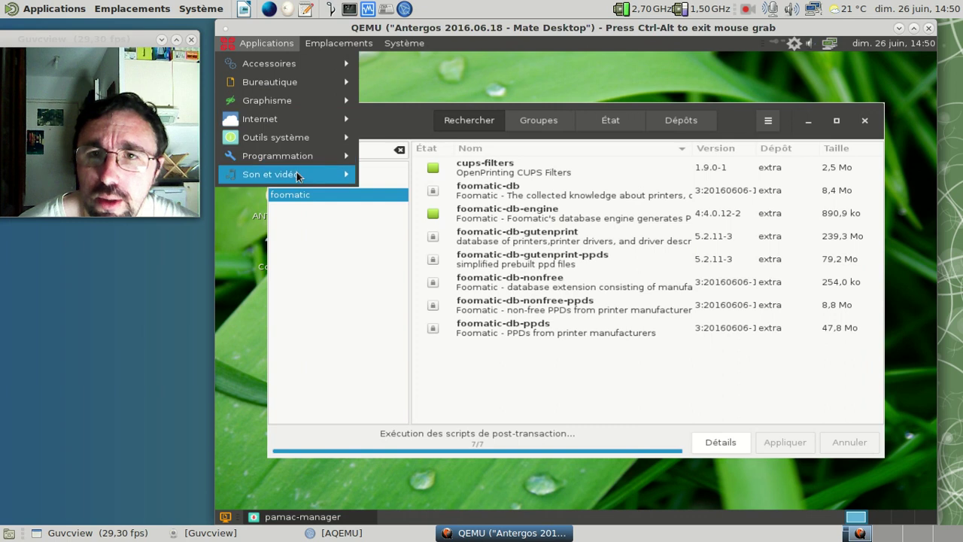
{"action": "mouse_move", "coordinate": [296, 173]}
{"action": "left_click", "coordinate": [423, 189]}
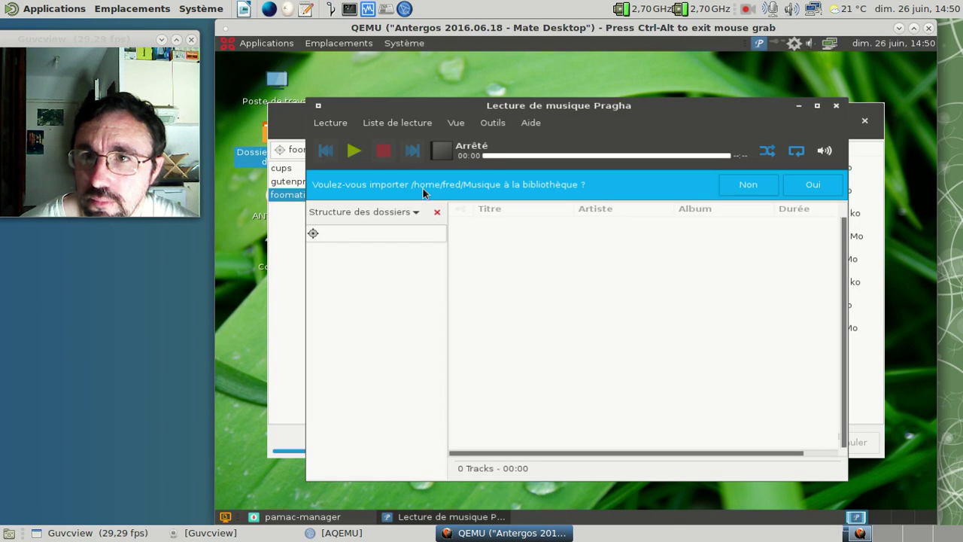
{"action": "left_click", "coordinate": [538, 125]}
{"action": "left_click", "coordinate": [566, 214]}
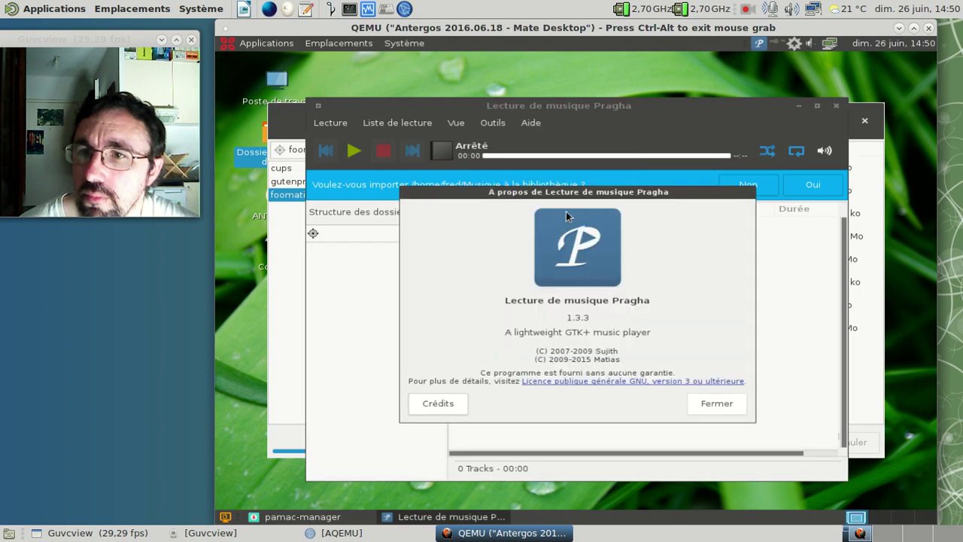
{"action": "left_click", "coordinate": [723, 401]}
- Review Pragha's preferences for audio, appearance, general behaviour, desktop, services and plugins, and close the player
{"action": "left_click", "coordinate": [492, 124]}
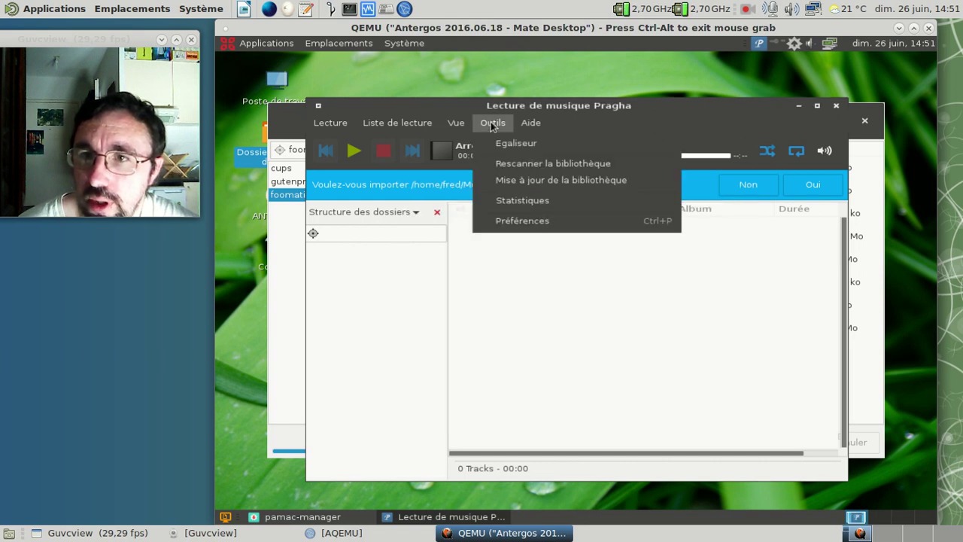
{"action": "left_click", "coordinate": [520, 219]}
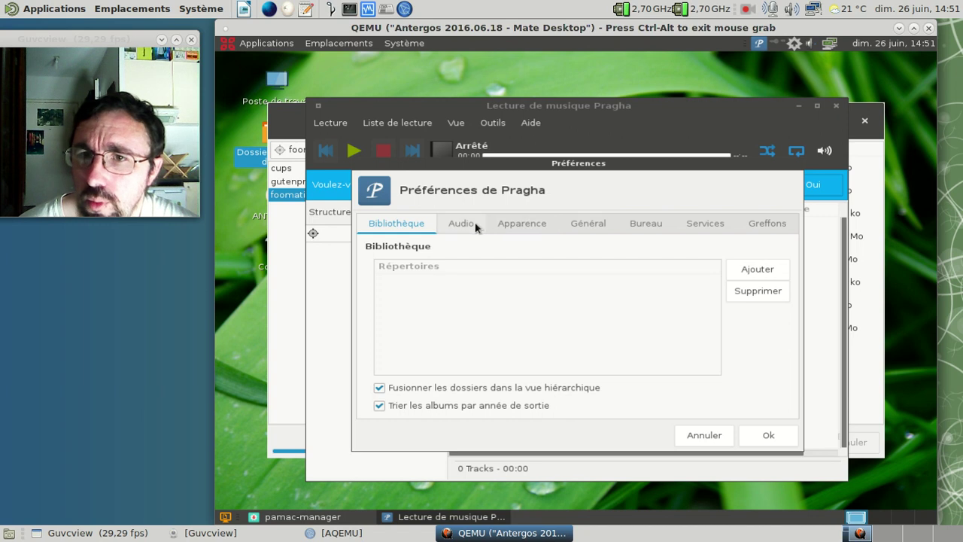
{"action": "left_click", "coordinate": [476, 223]}
{"action": "left_click", "coordinate": [500, 271]}
{"action": "left_click", "coordinate": [499, 269]}
{"action": "left_click", "coordinate": [519, 225]}
{"action": "left_click", "coordinate": [583, 225]}
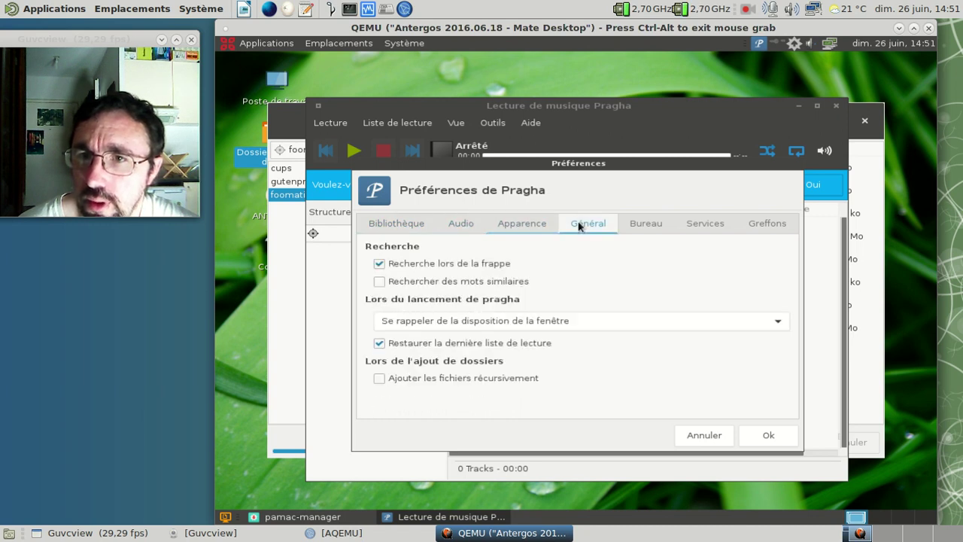
{"action": "left_click", "coordinate": [644, 225]}
{"action": "left_click", "coordinate": [704, 225]}
{"action": "left_click", "coordinate": [769, 224]}
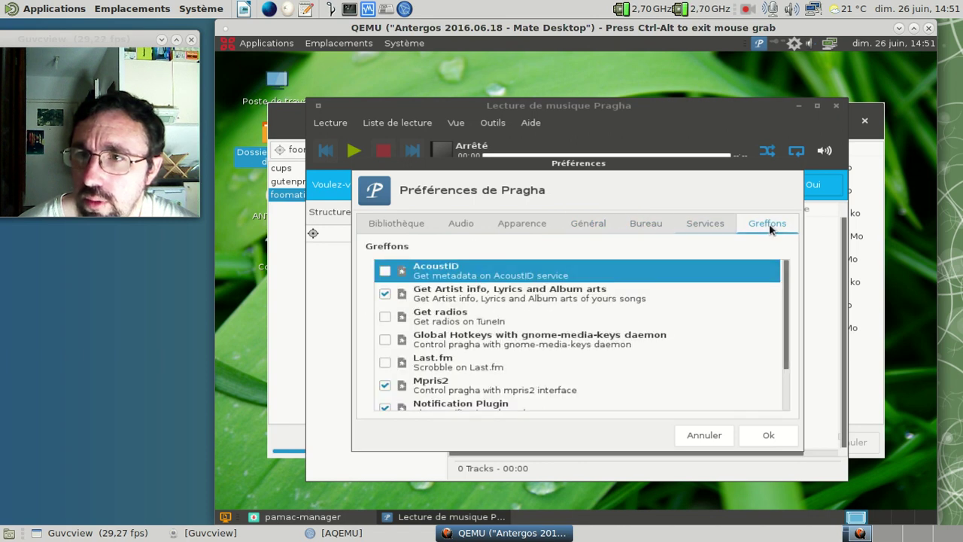
{"action": "scroll", "coordinate": [735, 290], "scroll_direction": "down", "scroll_amount": 3}
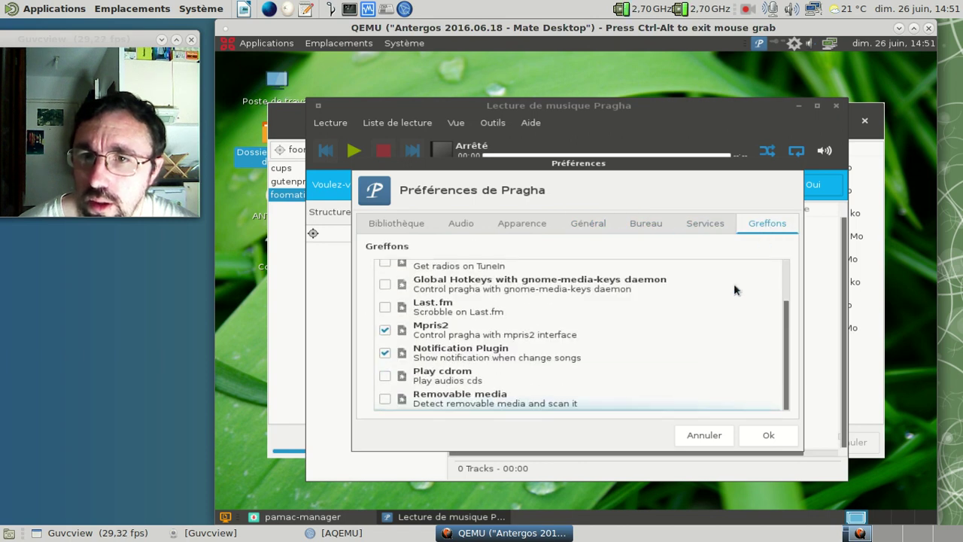
{"action": "scroll", "coordinate": [735, 290], "scroll_direction": "up", "scroll_amount": 3}
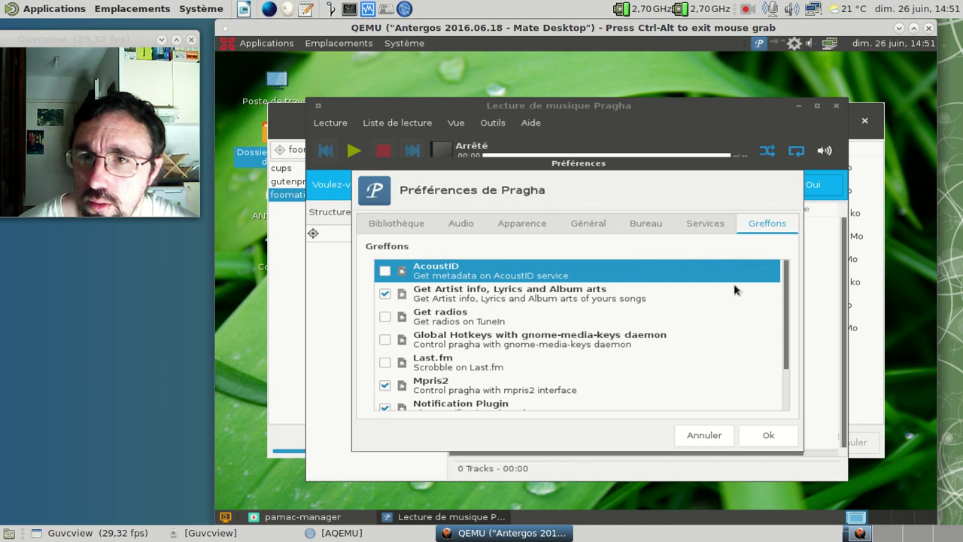
{"action": "left_click", "coordinate": [755, 433]}
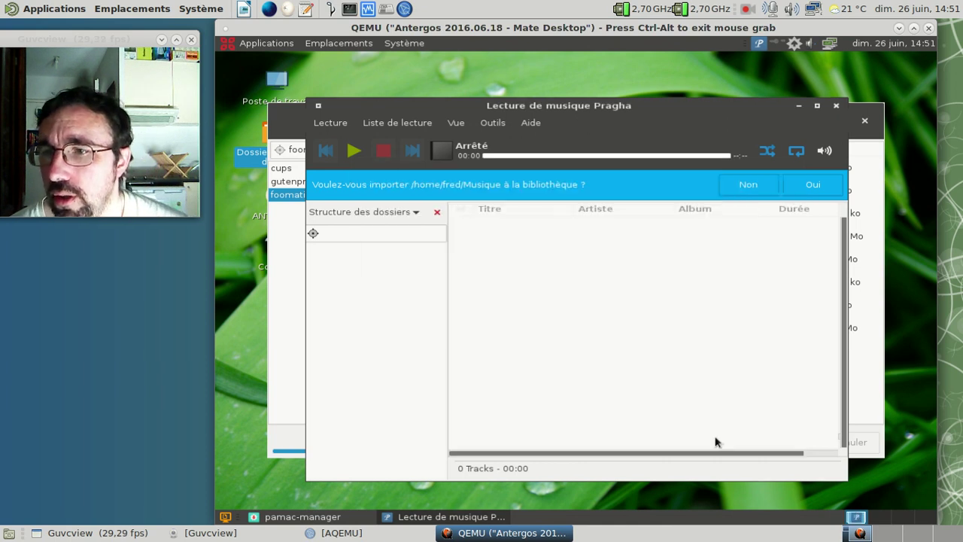
{"action": "left_click", "coordinate": [835, 105]}
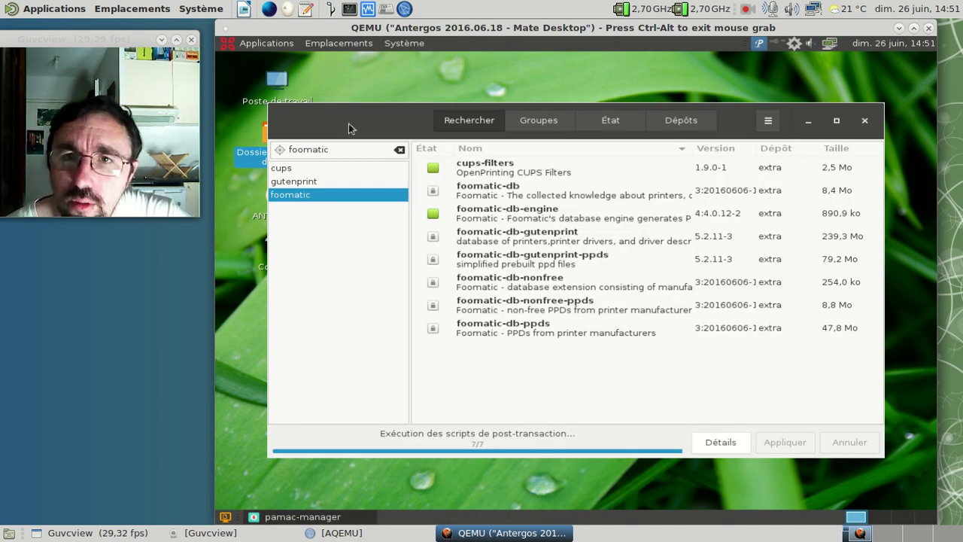
- Search for pragha in Pamac
{"action": "left_click_drag", "start_coordinate": [349, 150], "coordinate": [286, 149]}
{"action": "type", "text": "pragha"}
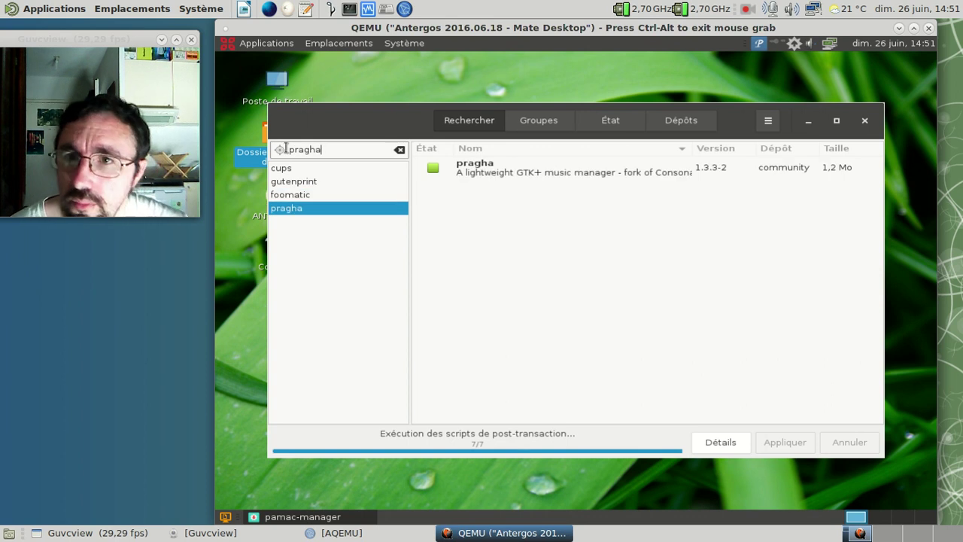
- Open the pragha package's details and review its required and optional dependencies
{"action": "left_click", "coordinate": [534, 165]}
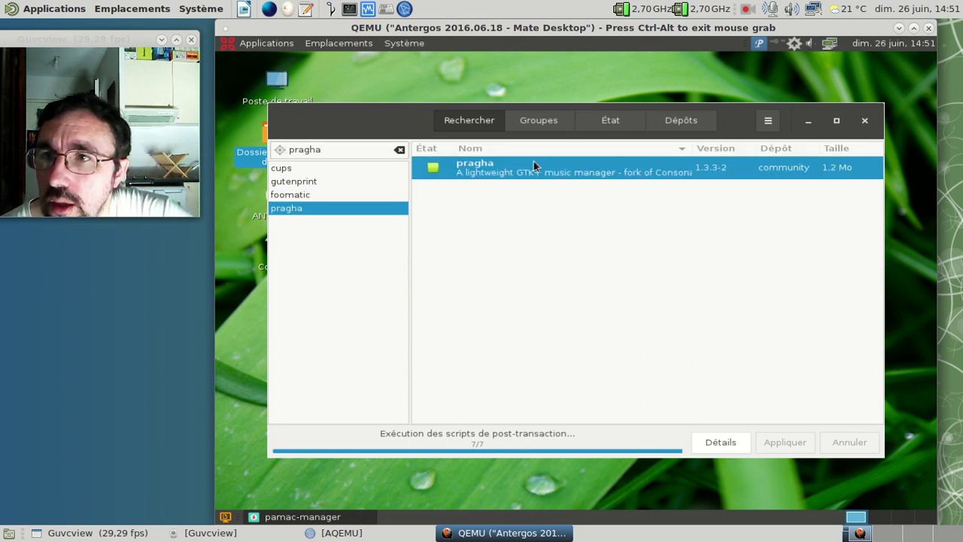
{"action": "right_click", "coordinate": [641, 171]}
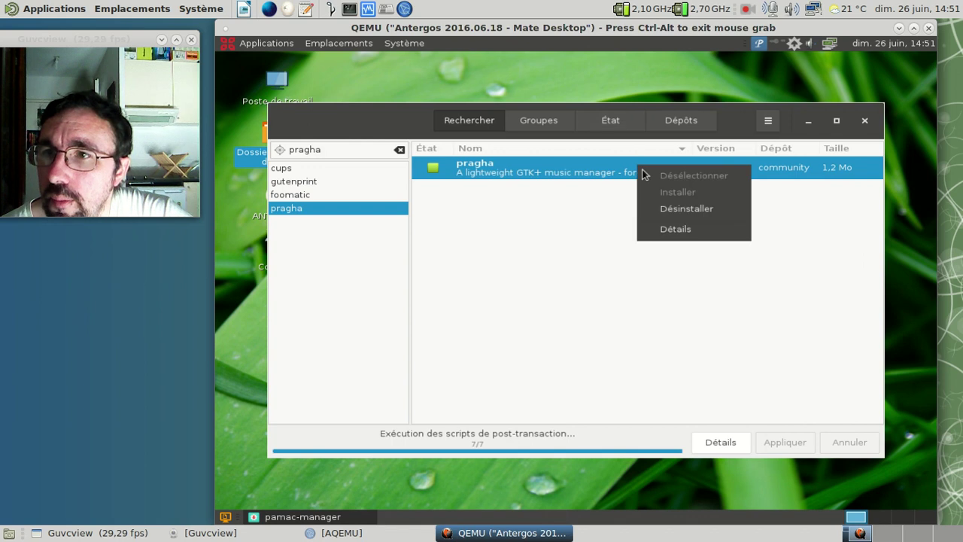
{"action": "left_click", "coordinate": [675, 227]}
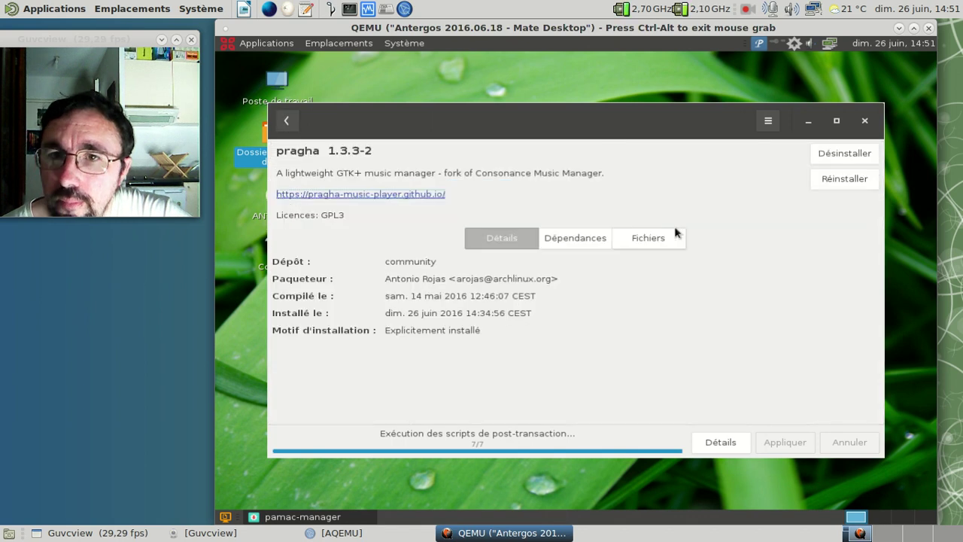
{"action": "left_click", "coordinate": [591, 244]}
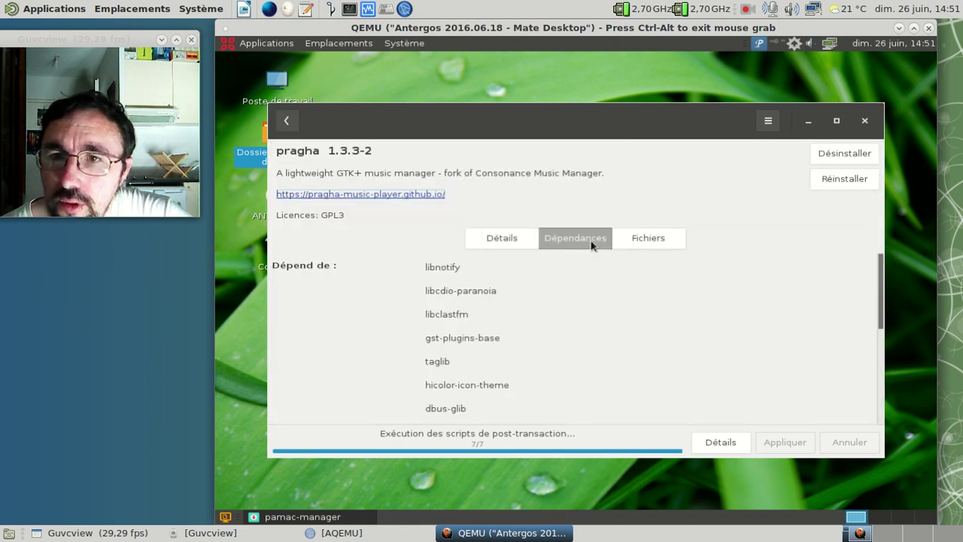
{"action": "scroll", "coordinate": [627, 319], "scroll_direction": "down", "scroll_amount": 3}
{"action": "scroll", "coordinate": [621, 314], "scroll_direction": "up", "scroll_amount": 3}
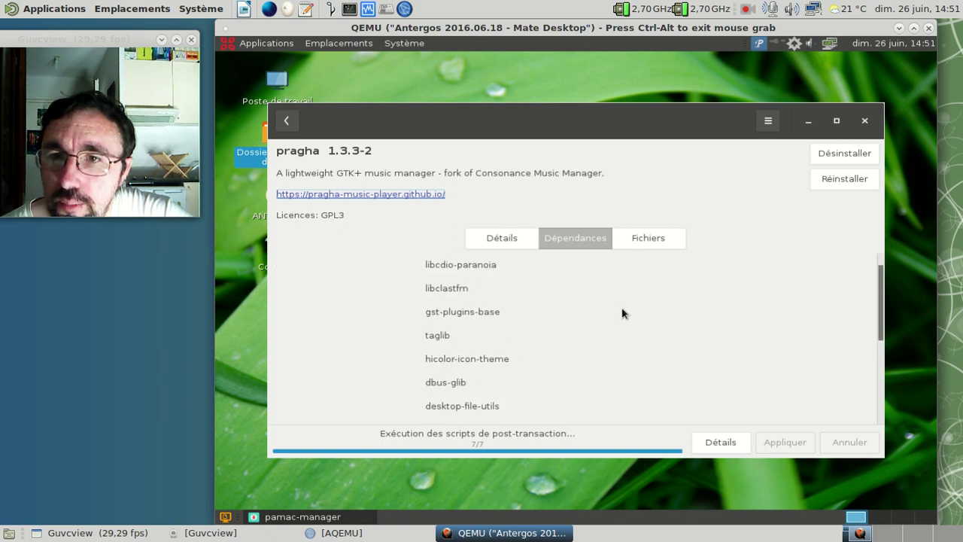
{"action": "scroll", "coordinate": [621, 314], "scroll_direction": "down", "scroll_amount": 5}
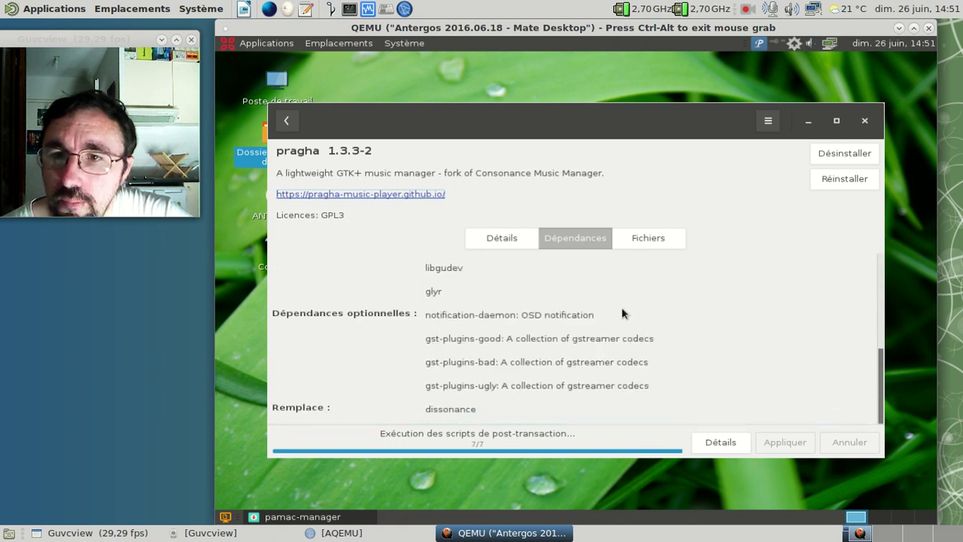
{"action": "scroll", "coordinate": [622, 313], "scroll_direction": "up", "scroll_amount": 5}
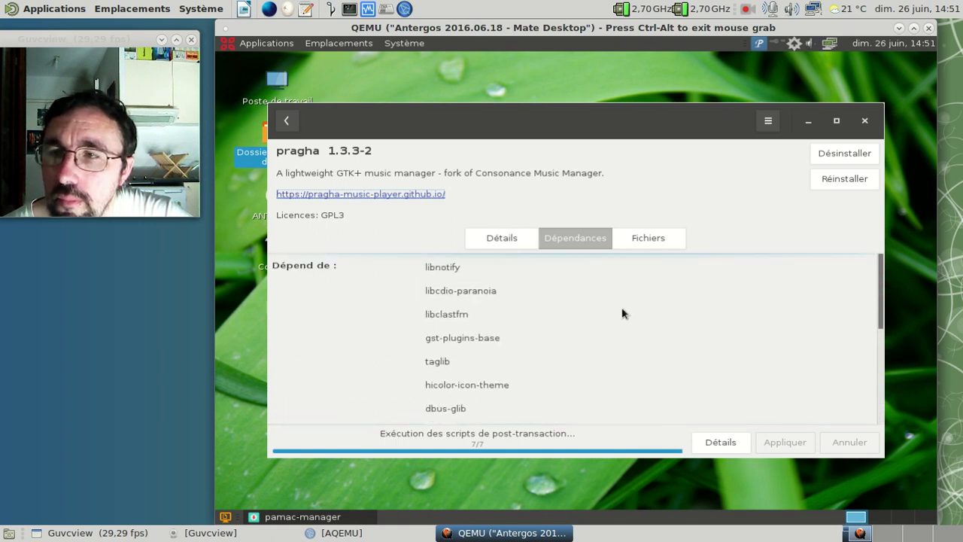
- Return to the package list and search for gst-plugins-ugly
{"action": "left_click", "coordinate": [287, 120]}
{"action": "double_click", "coordinate": [339, 150]}
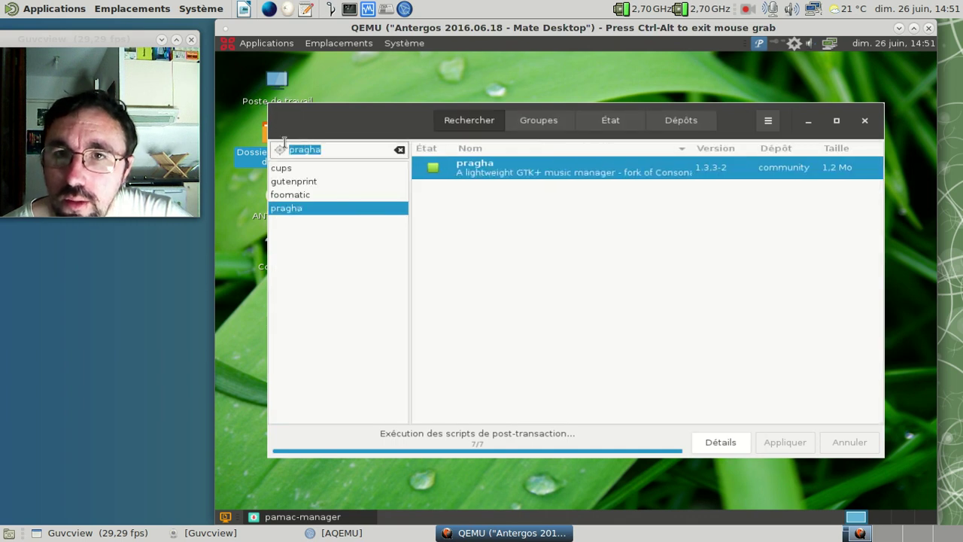
{"action": "type", "text": "gst-plugins-ugly"}
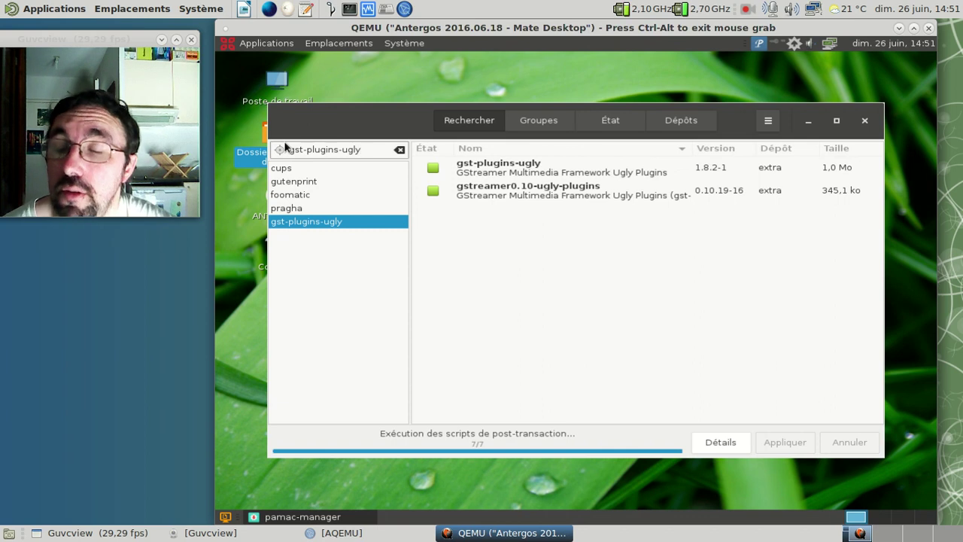
- Mark gstreamer0.10-ugly-plugins for removal and cancel that marking
{"action": "right_click", "coordinate": [459, 193]}
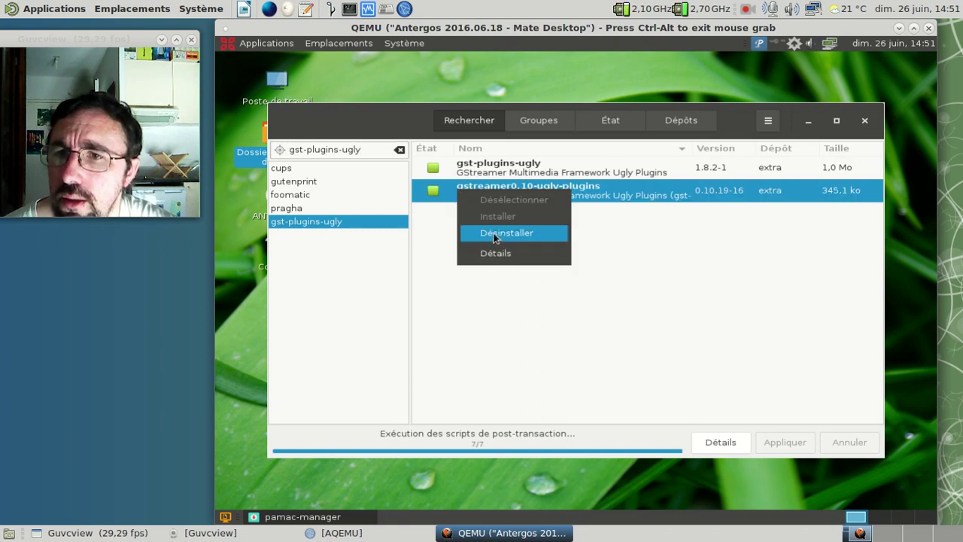
{"action": "left_click", "coordinate": [495, 234]}
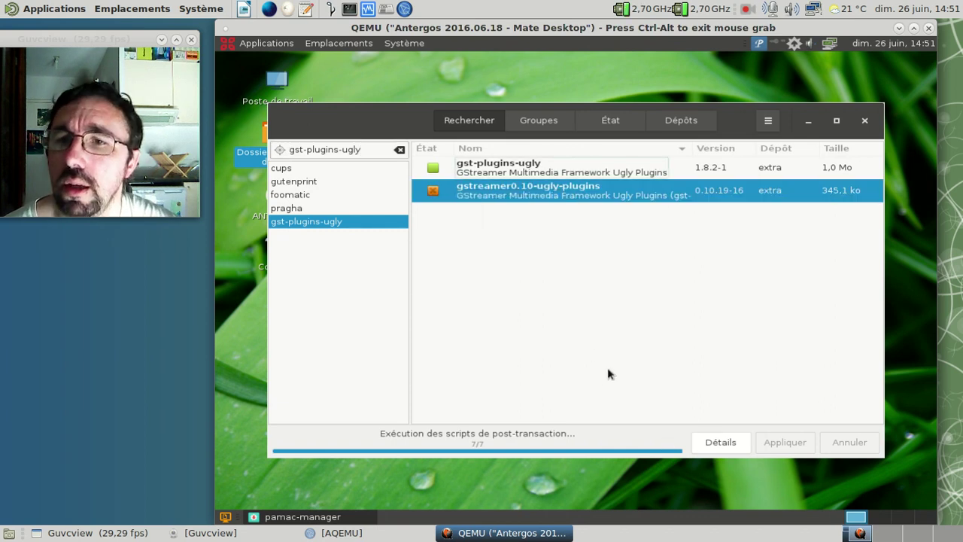
{"action": "right_click", "coordinate": [440, 196]}
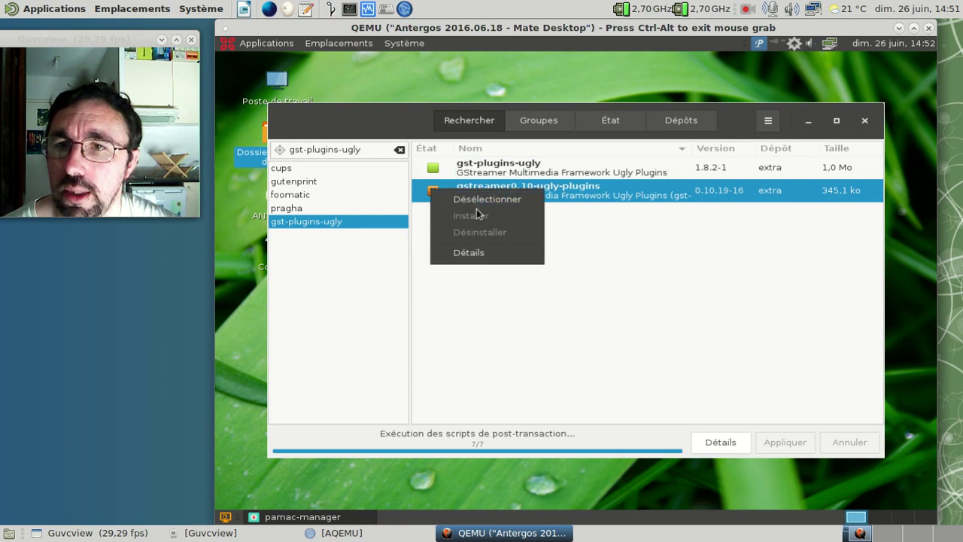
{"action": "left_click", "coordinate": [459, 198]}
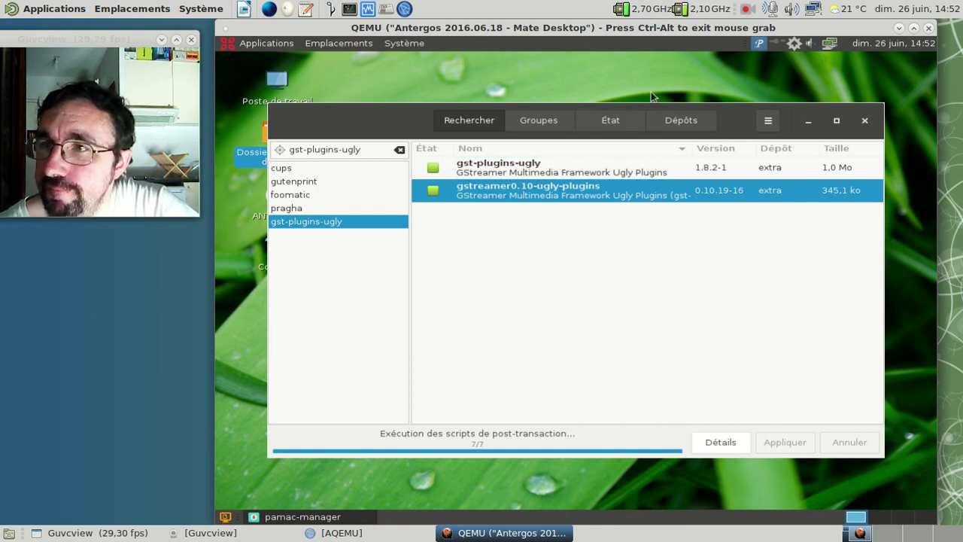
- Quit the Pragha player still running in the notification area
{"action": "right_click", "coordinate": [763, 46]}
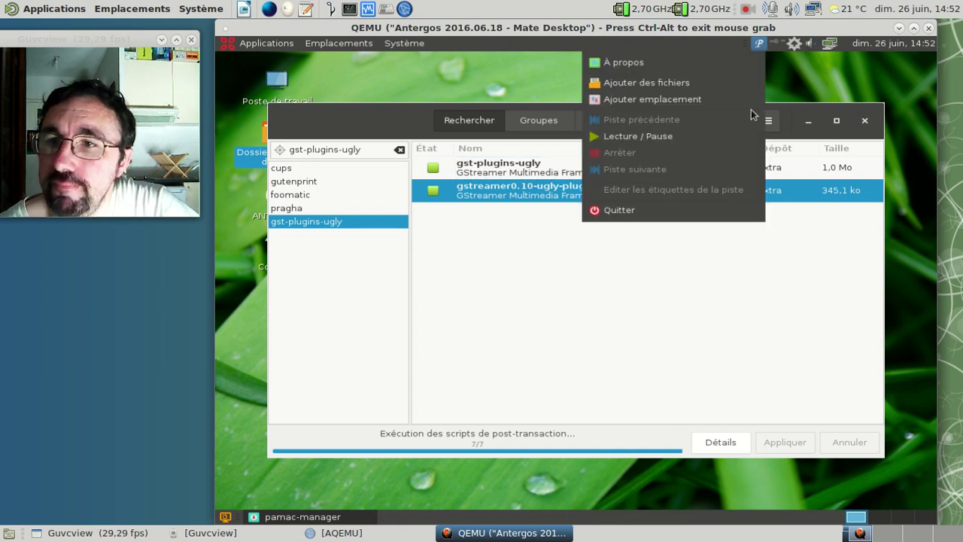
{"action": "left_click", "coordinate": [699, 212]}
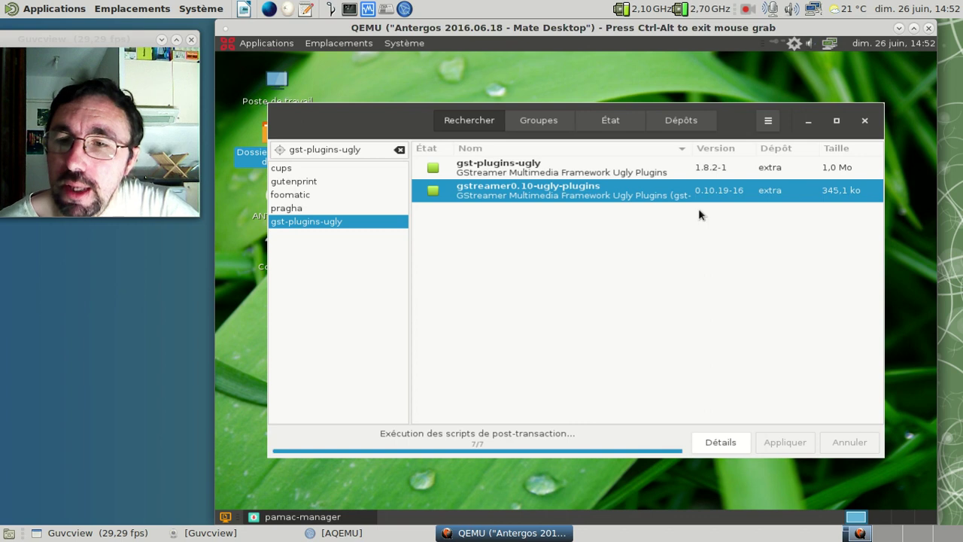
- Open a MATE terminal and list the running mandb processes with ps -A | grep mandb
{"action": "left_click", "coordinate": [264, 44]}
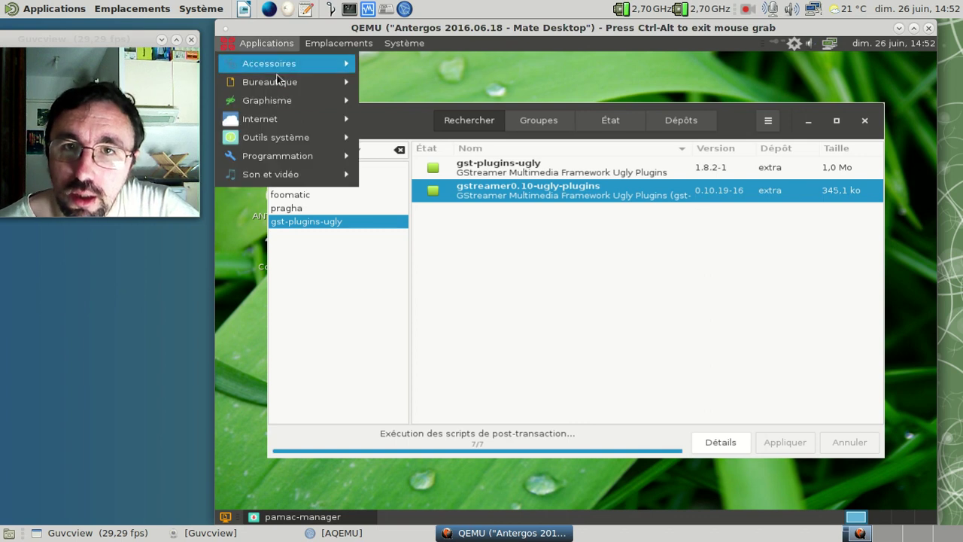
{"action": "mouse_move", "coordinate": [286, 121]}
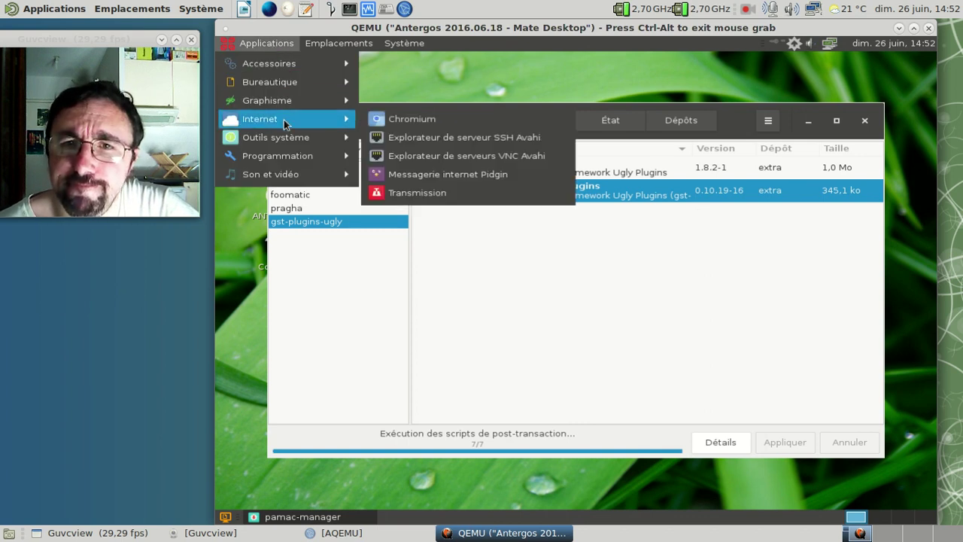
{"action": "mouse_move", "coordinate": [278, 140]}
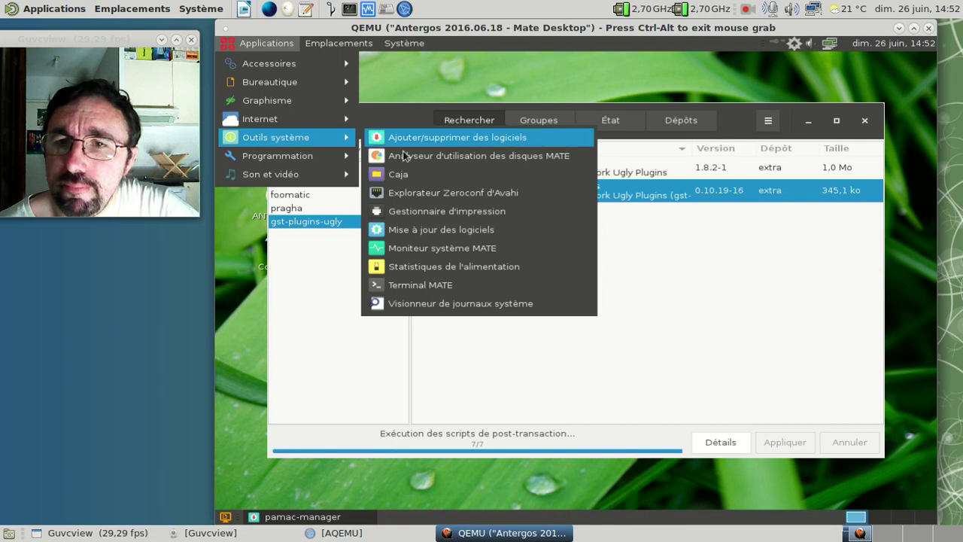
{"action": "left_click", "coordinate": [447, 285]}
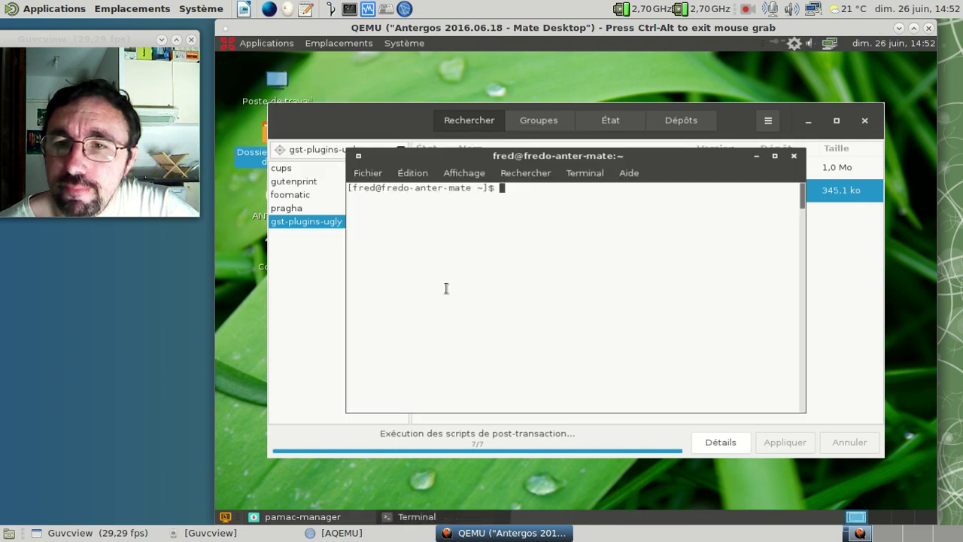
{"action": "type", "text": "ps -A | grep mandb"}
{"action": "key", "text": "Return"}
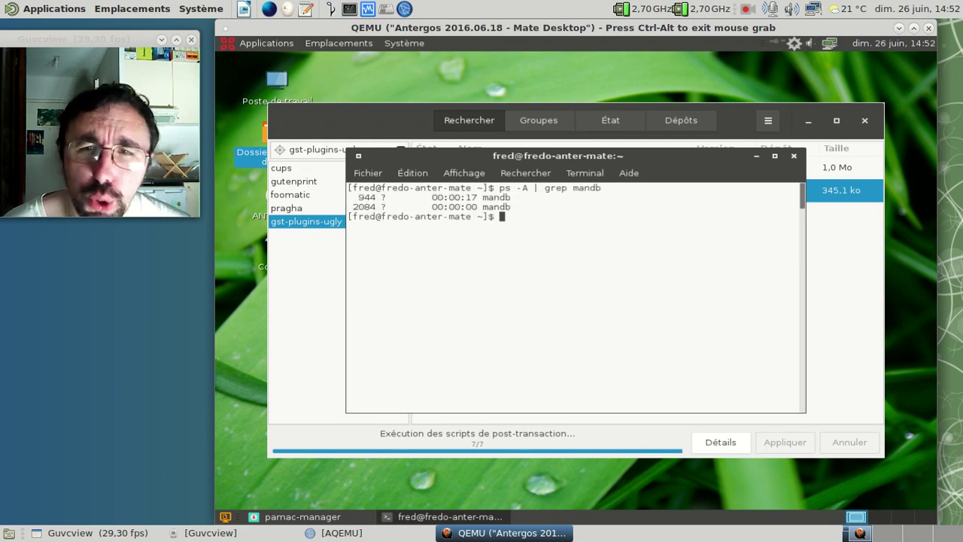
{"action": "type", "text": "kill -"}
{"action": "key", "text": "Up"}
{"action": "key", "text": "Up"}
{"action": "key", "text": "BackSpace"}
{"action": "key", "text": "BackSpace"}
{"action": "key", "text": "BackSpace"}
{"action": "key", "text": "BackSpace"}
{"action": "key", "text": "BackSpace"}
{"action": "key", "text": "BackSpace"}
{"action": "key", "text": "BackSpace"}
{"action": "key", "text": "BackSpace"}
{"action": "key", "text": "BackSpace"}
{"action": "key", "text": "BackSpace"}
{"action": "key", "text": "BackSpace"}
{"action": "key", "text": "BackSpace"}
{"action": "key", "text": "BackSpace"}
{"action": "key", "text": "BackSpace"}
{"action": "key", "text": "BackSpace"}
{"action": "key", "text": "BackSpace"}
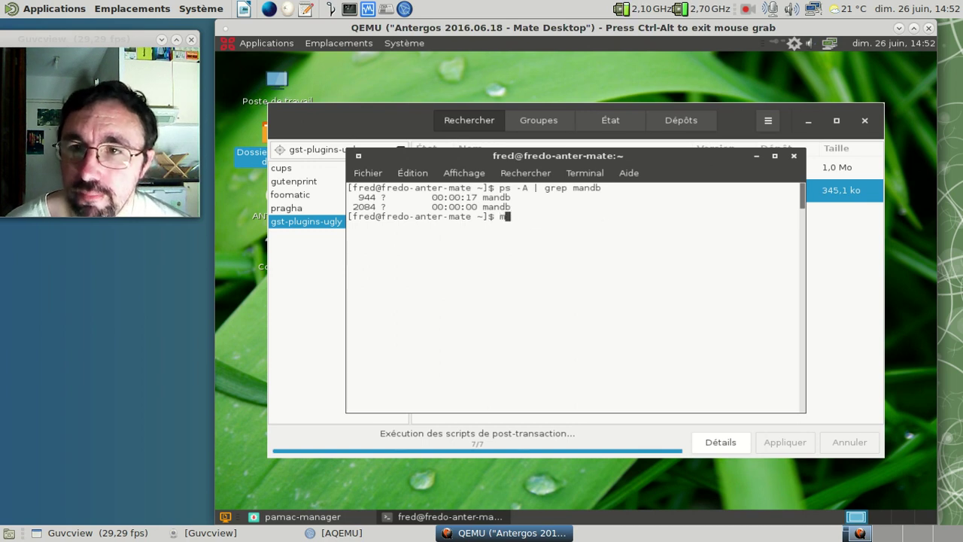
{"action": "key", "text": "BackSpace"}
{"action": "key", "text": "BackSpace"}
{"action": "key", "text": "BackSpace"}
- Try to force-kill mandb process 2084 with sudo kill -9, entering the account password
{"action": "type", "text": "sudo kilkl"}
{"action": "key", "text": "BackSpace"}
{"action": "key", "text": "BackSpace"}
{"action": "type", "text": "lm"}
{"action": "key", "text": "BackSpace"}
{"action": "key", "text": "BackSpace"}
{"action": "type", "text": "-"}
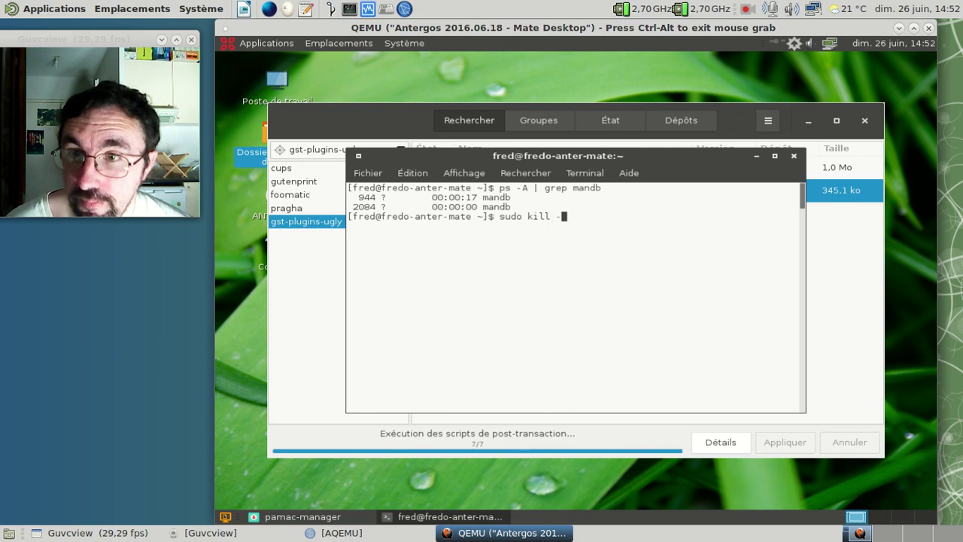
{"action": "type", "text": "9"}
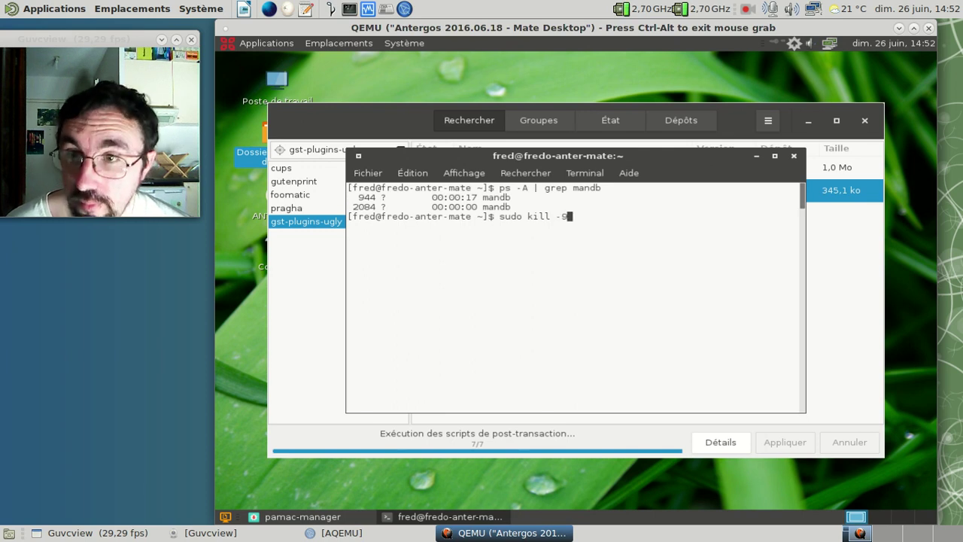
{"action": "type", "text": " 2084"}
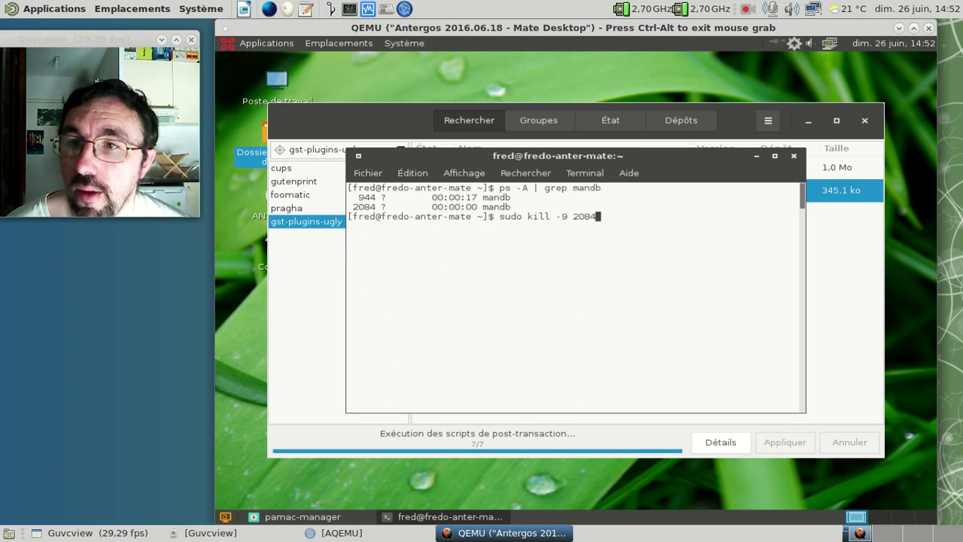
{"action": "key", "text": "Return"}
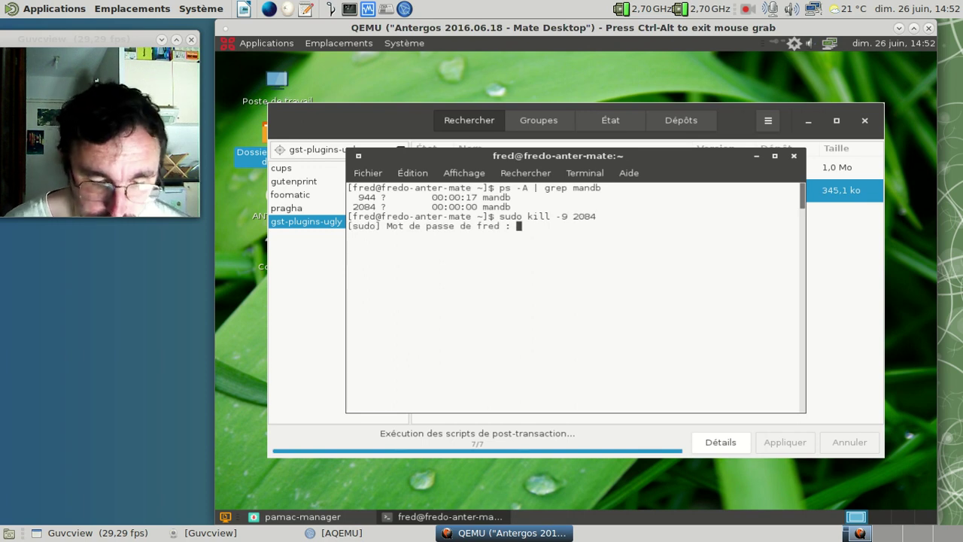
{"action": "key", "text": "Return"}
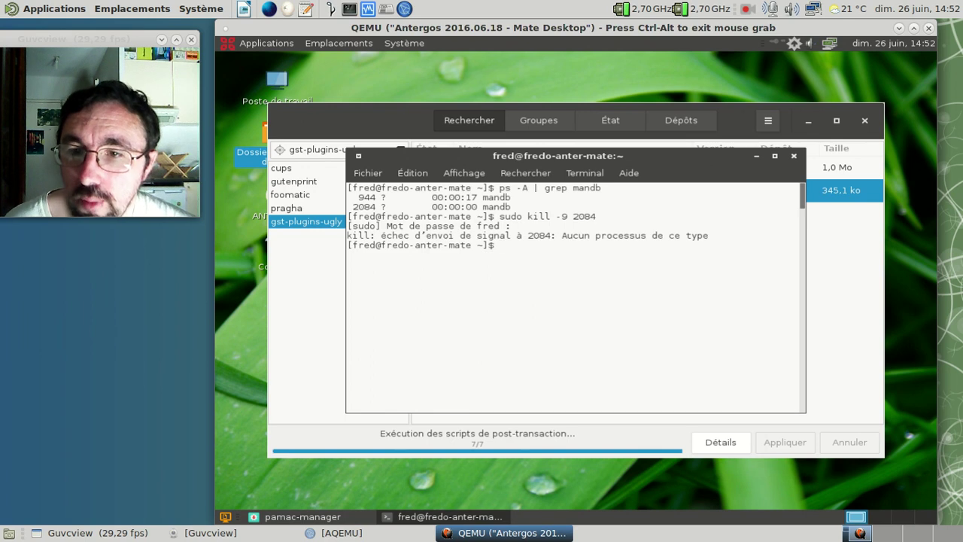
- List the running mandb processes again by repeating ps -A | grep mandb
{"action": "key", "text": "Up"}
{"action": "key", "text": "Up"}
{"action": "key", "text": "Return"}
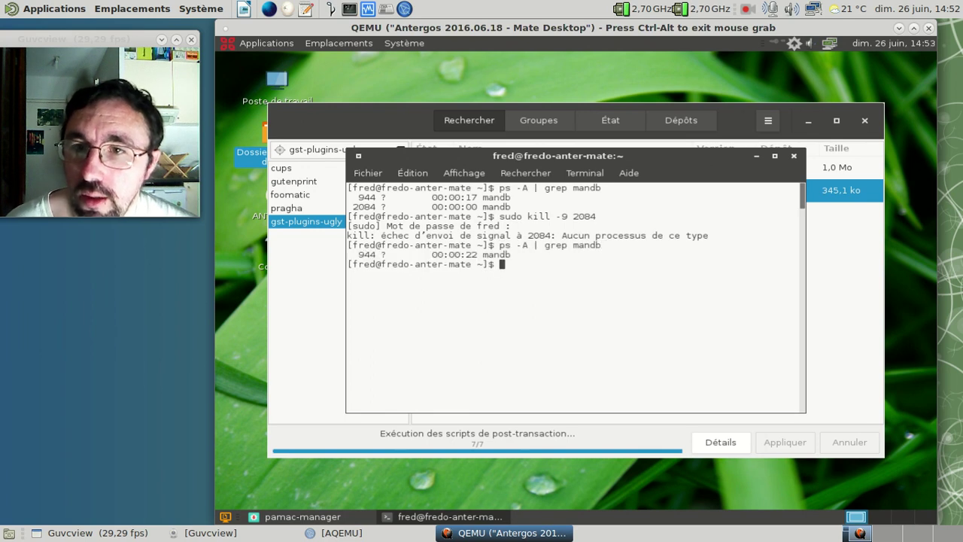
- Force-kill the remaining mandb process with sudo kill -9 944
{"action": "key", "text": "Up"}
{"action": "key", "text": "Up"}
{"action": "key", "text": "BackSpace"}
{"action": "key", "text": "BackSpace"}
{"action": "key", "text": "BackSpace"}
{"action": "key", "text": "BackSpace"}
{"action": "type", "text": "944"}
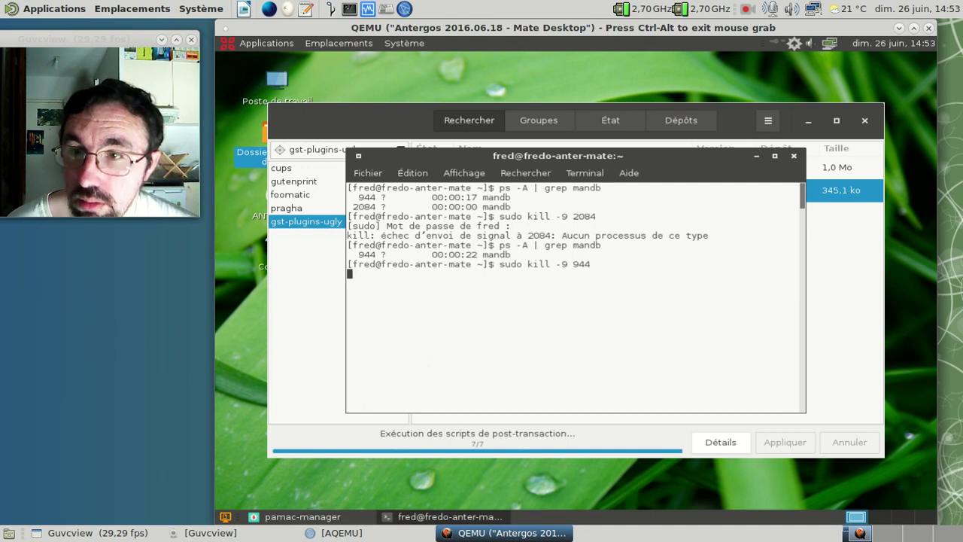
{"action": "key", "text": "Return"}
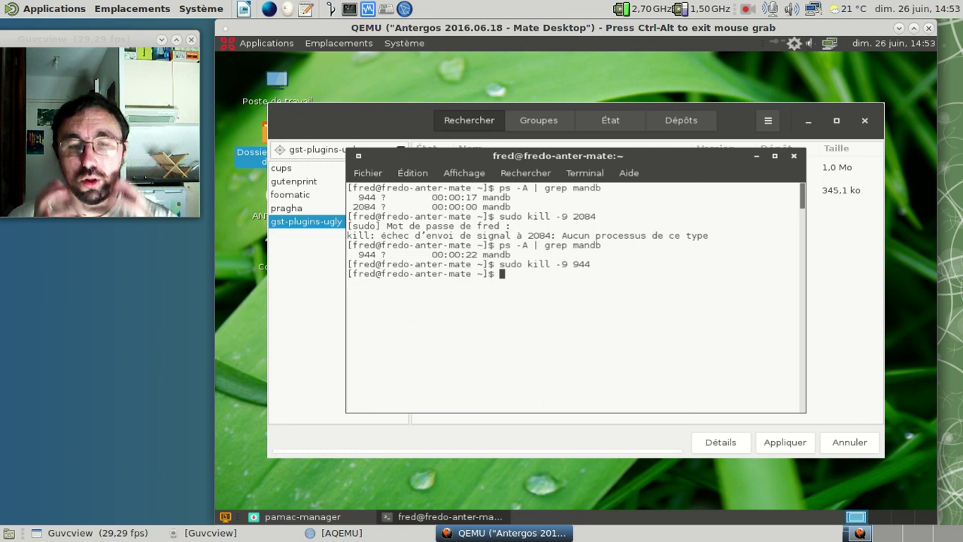
- Run sudo mandb quiet to update the manual page database and close the terminal
{"action": "type", "text": "sudo mandb quiet"}
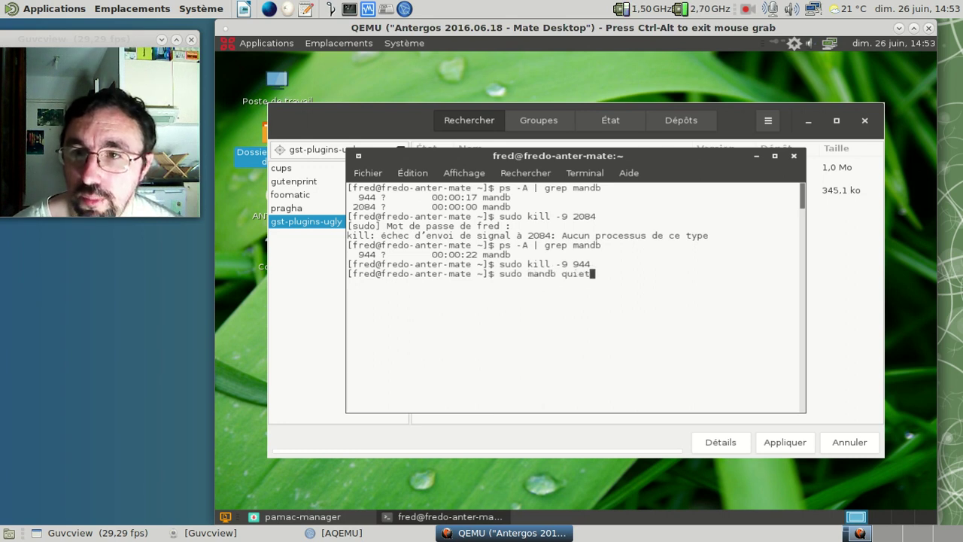
{"action": "key", "text": "Return"}
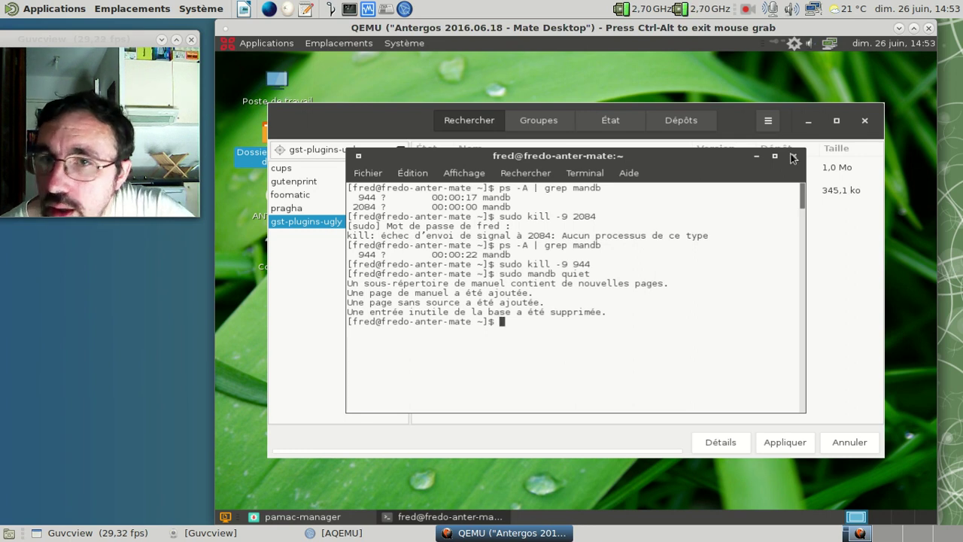
{"action": "key", "text": "ctrl+d"}
- Search the package manager for libreoffice-fresh, replacing the previous gst-plugins-ugly search term
{"action": "left_click_drag", "start_coordinate": [361, 148], "coordinate": [272, 148]}
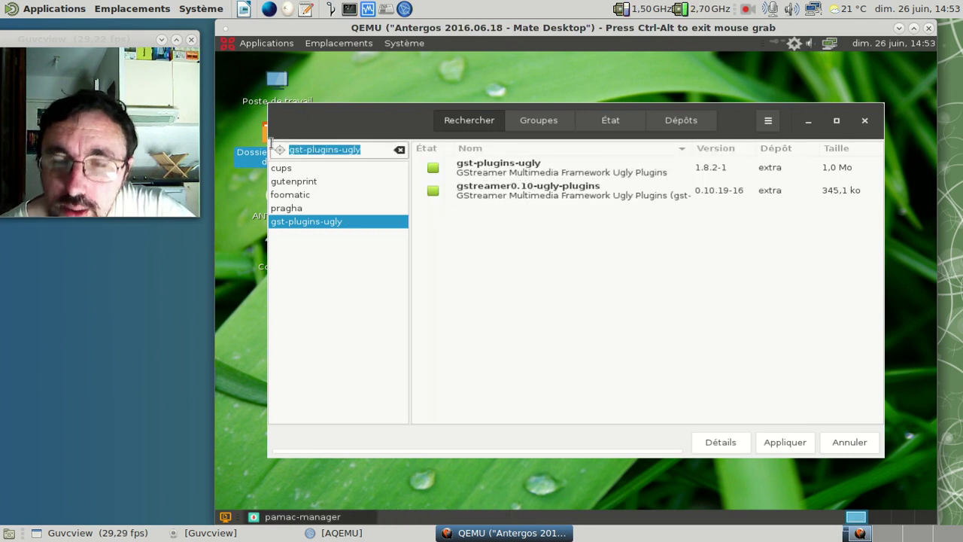
{"action": "key", "text": "BackSpace"}
{"action": "type", "text": "libr"}
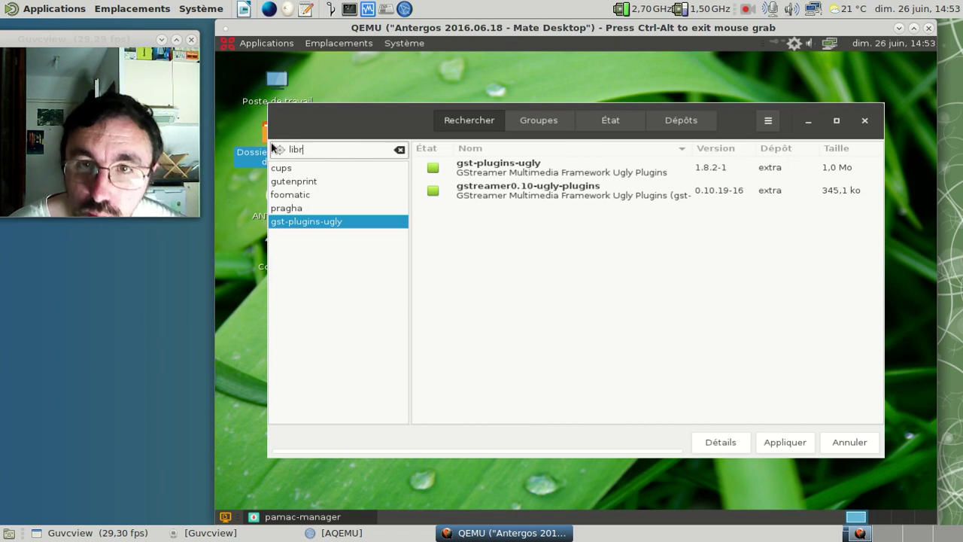
{"action": "type", "text": "eoffice-fresh"}
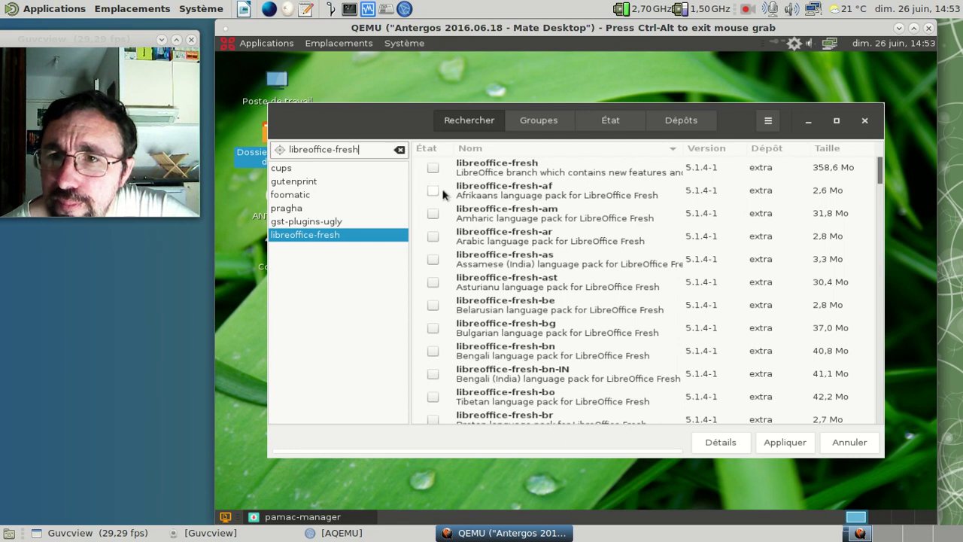
- Mark the libreoffice-fresh-fr language pack and the libreoffice-fresh package for installation, and apply and validate the transaction
{"action": "scroll", "coordinate": [495, 316], "scroll_direction": "down", "scroll_amount": 6}
{"action": "scroll", "coordinate": [495, 316], "scroll_direction": "down", "scroll_amount": 8}
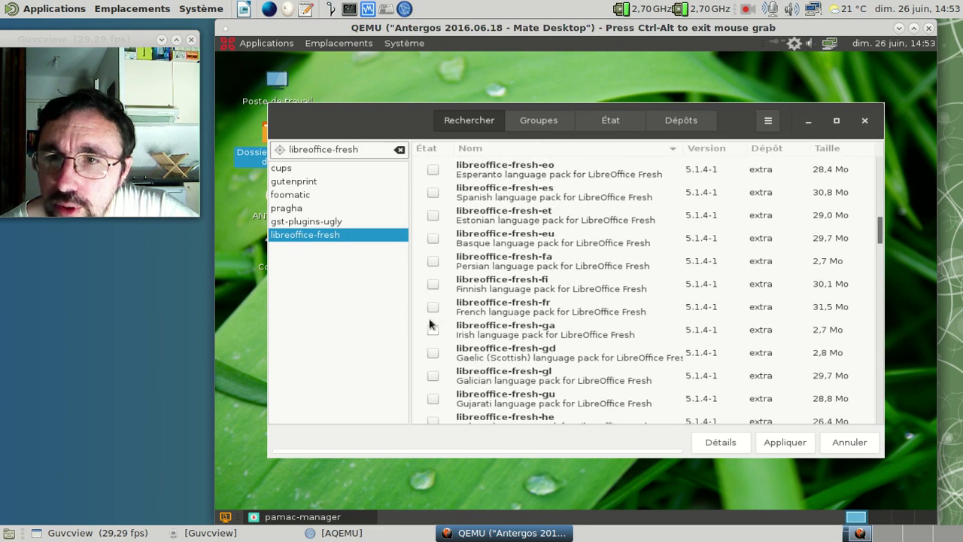
{"action": "left_click", "coordinate": [432, 307]}
{"action": "scroll", "coordinate": [466, 303], "scroll_direction": "up", "scroll_amount": 14}
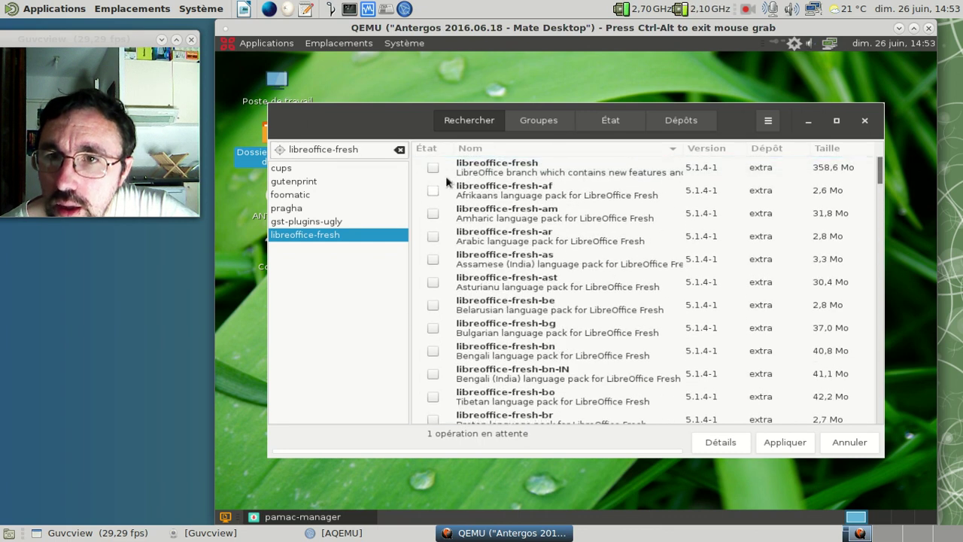
{"action": "left_click", "coordinate": [433, 167]}
{"action": "left_click", "coordinate": [781, 441]}
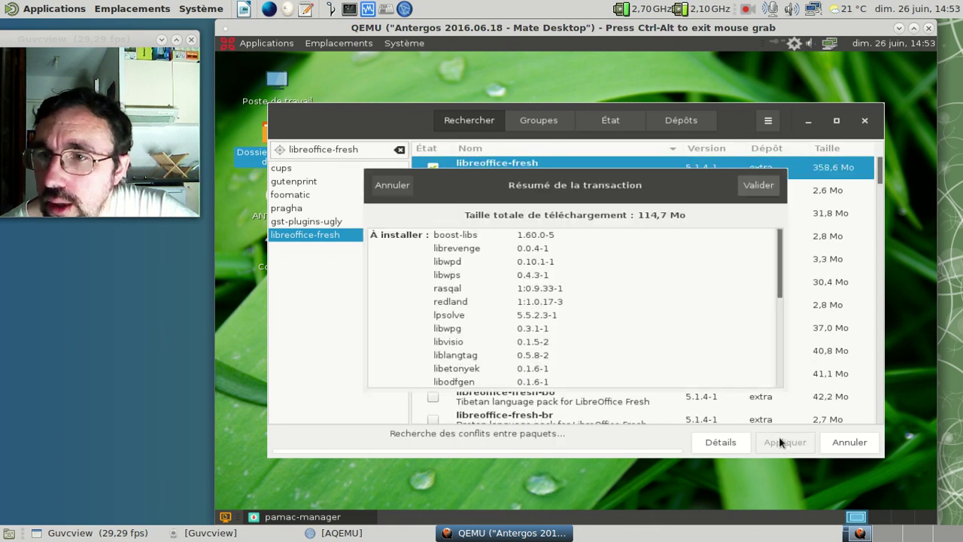
{"action": "left_click", "coordinate": [756, 184]}
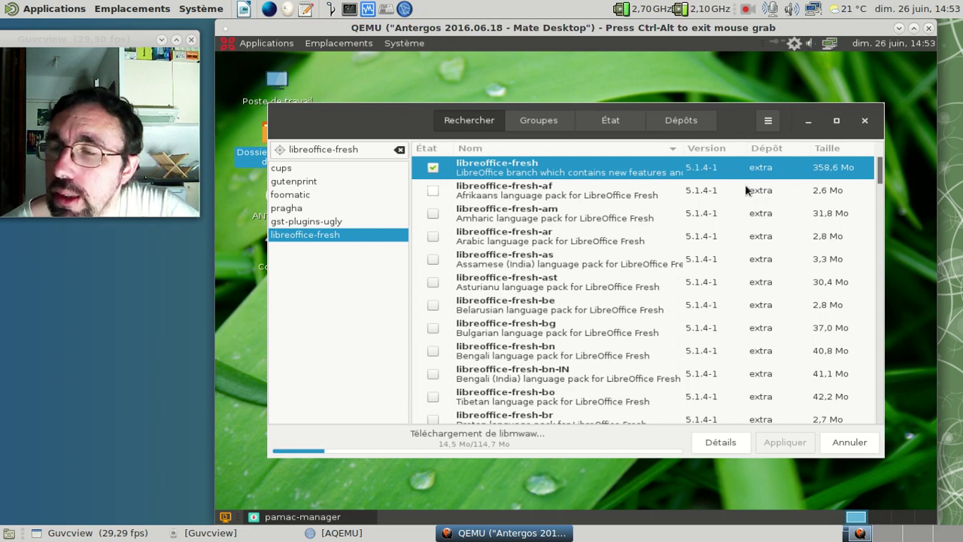
- View the About information for Pamac, close it, and move the package manager window slightly up and to the right
{"action": "left_click", "coordinate": [768, 121]}
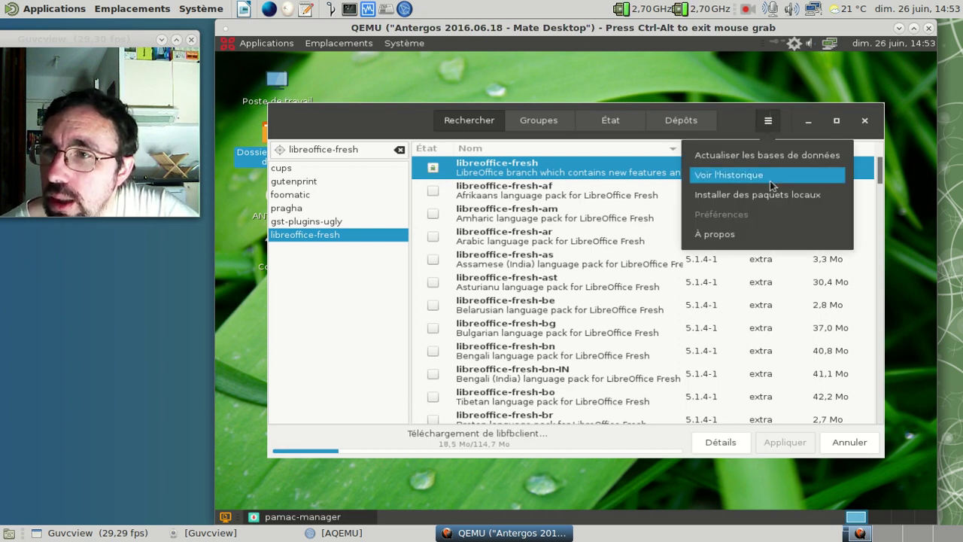
{"action": "left_click", "coordinate": [751, 235]}
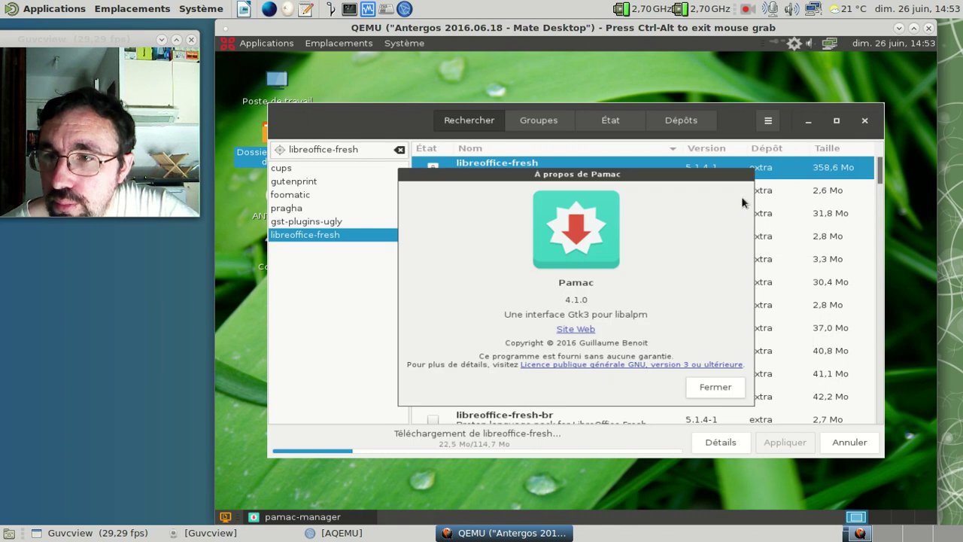
{"action": "left_click", "coordinate": [713, 387]}
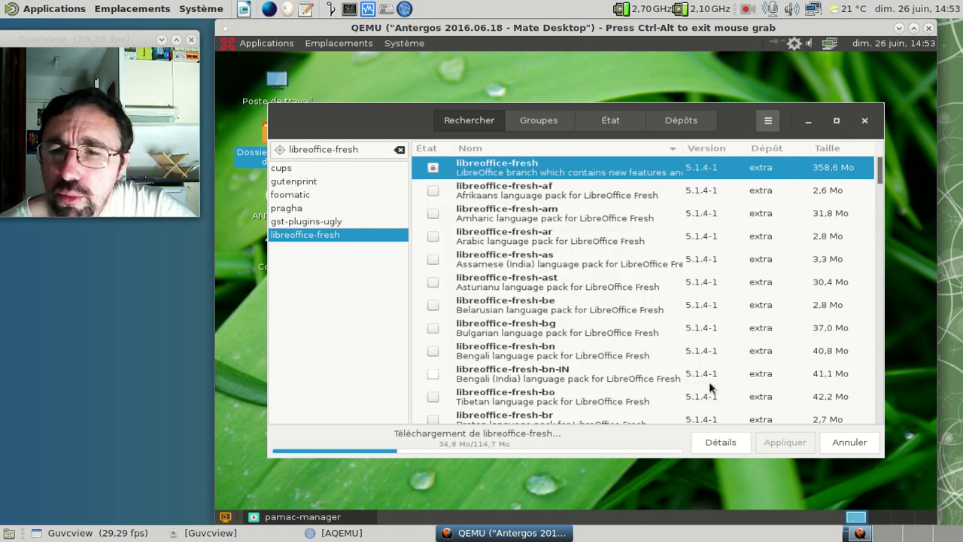
{"action": "left_click_drag", "start_coordinate": [349, 119], "coordinate": [376, 83]}
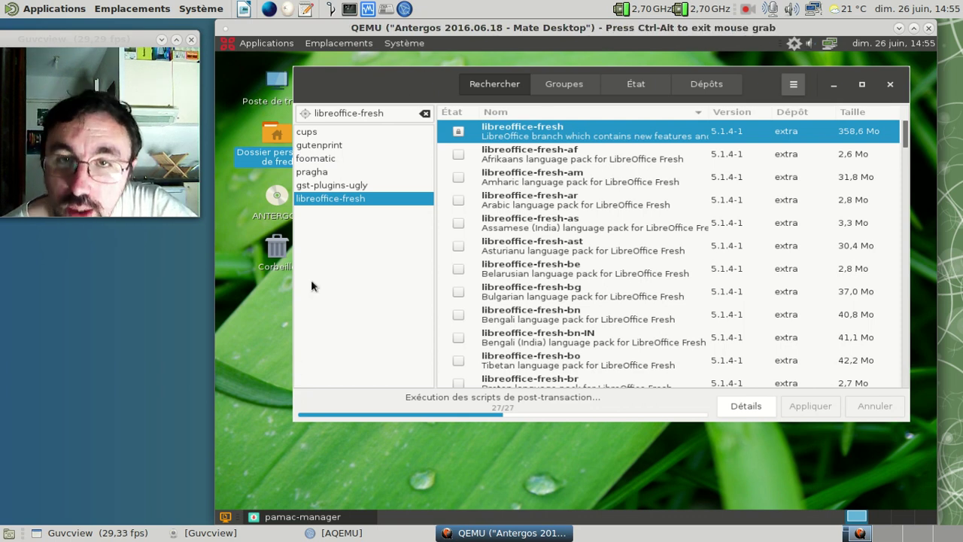
- Open the MATE system monitor and show the list of running processes
{"action": "left_click", "coordinate": [275, 44]}
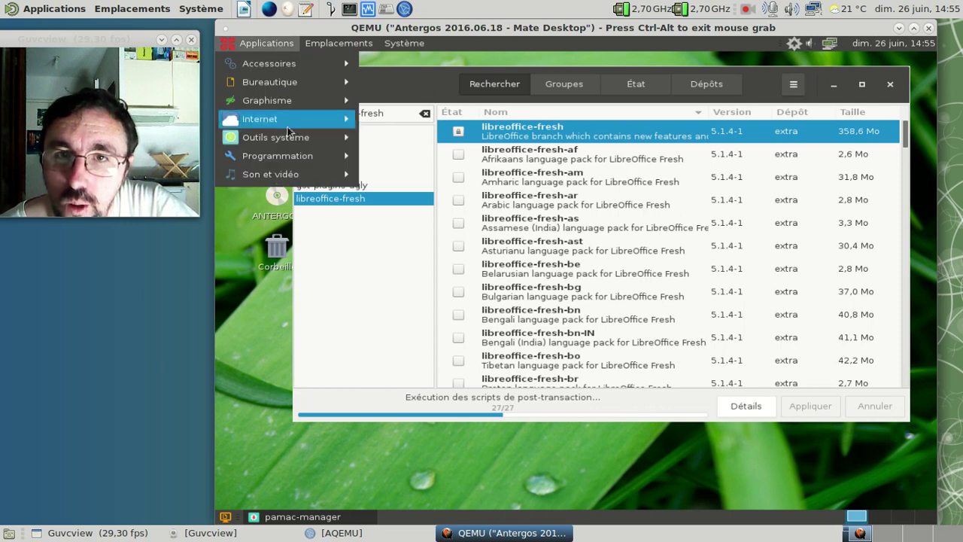
{"action": "mouse_move", "coordinate": [292, 145]}
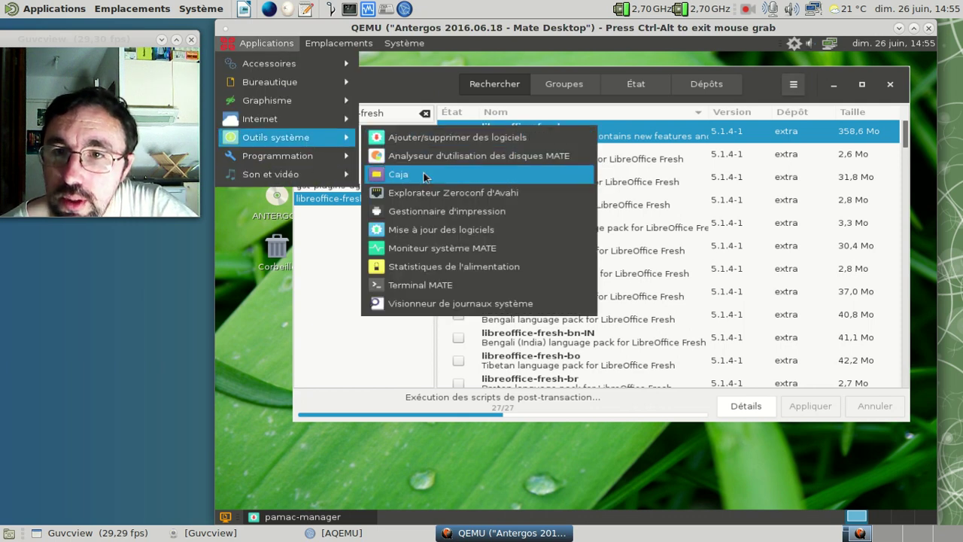
{"action": "left_click", "coordinate": [432, 250]}
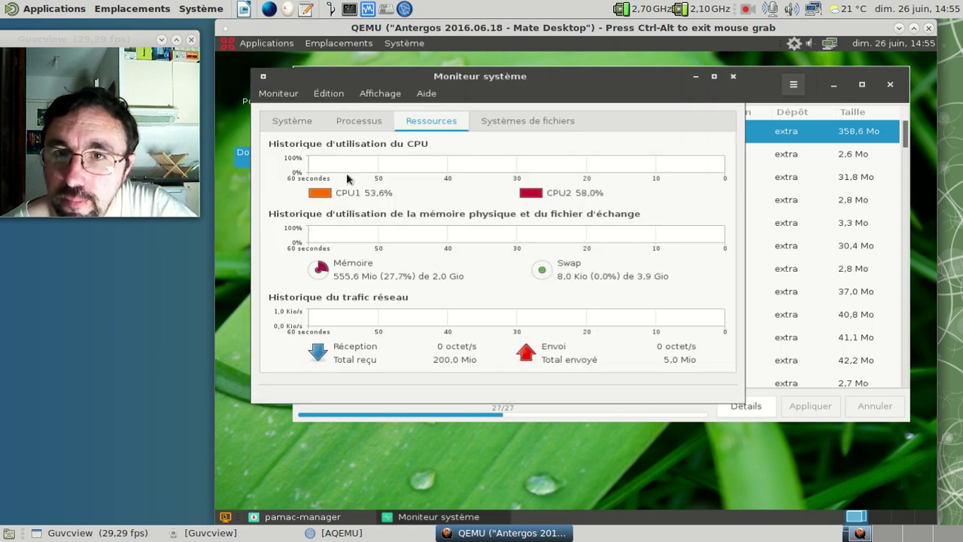
{"action": "left_click", "coordinate": [343, 124]}
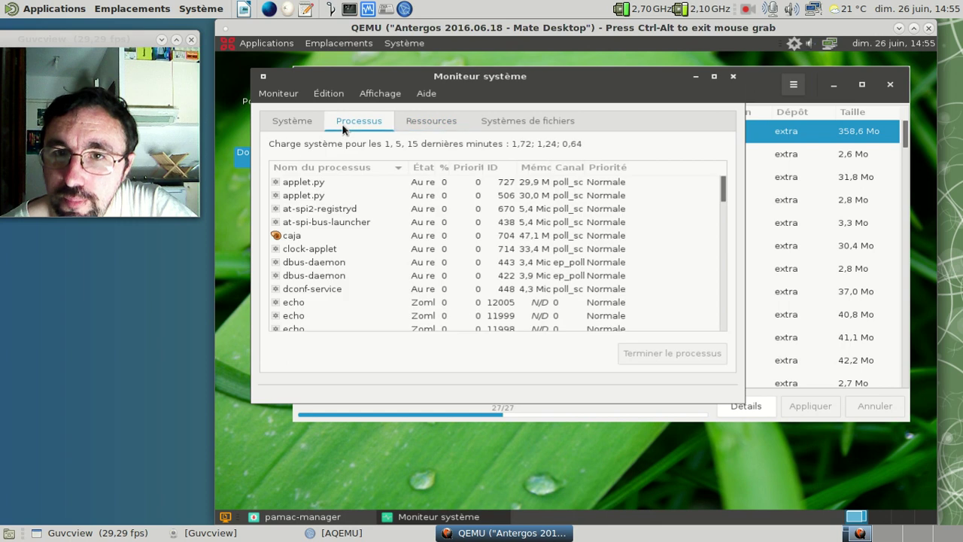
- Examine the whole process list sorted by name, in reverse and in alphabetical order
{"action": "left_click", "coordinate": [362, 167]}
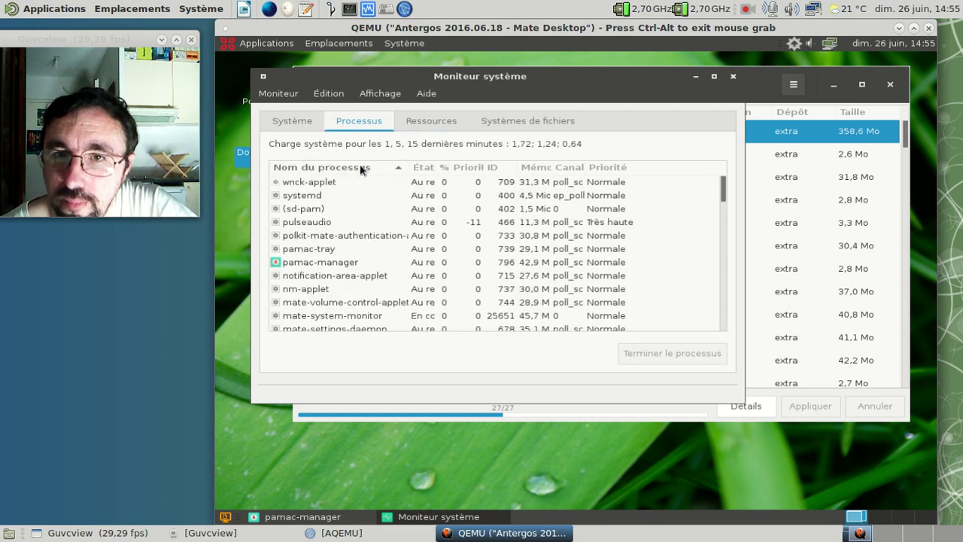
{"action": "scroll", "coordinate": [364, 263], "scroll_direction": "down", "scroll_amount": 3}
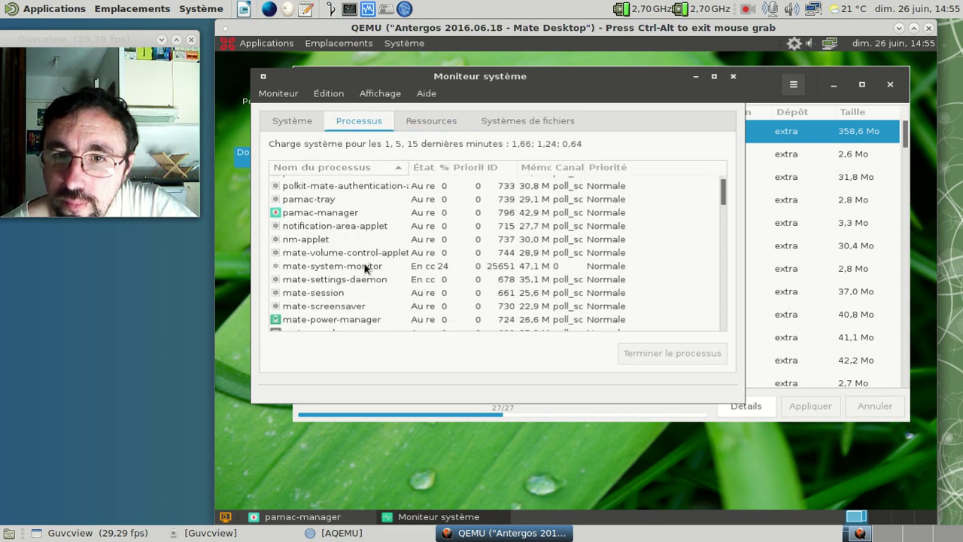
{"action": "scroll", "coordinate": [364, 264], "scroll_direction": "down", "scroll_amount": 2}
{"action": "scroll", "coordinate": [364, 263], "scroll_direction": "up", "scroll_amount": 5}
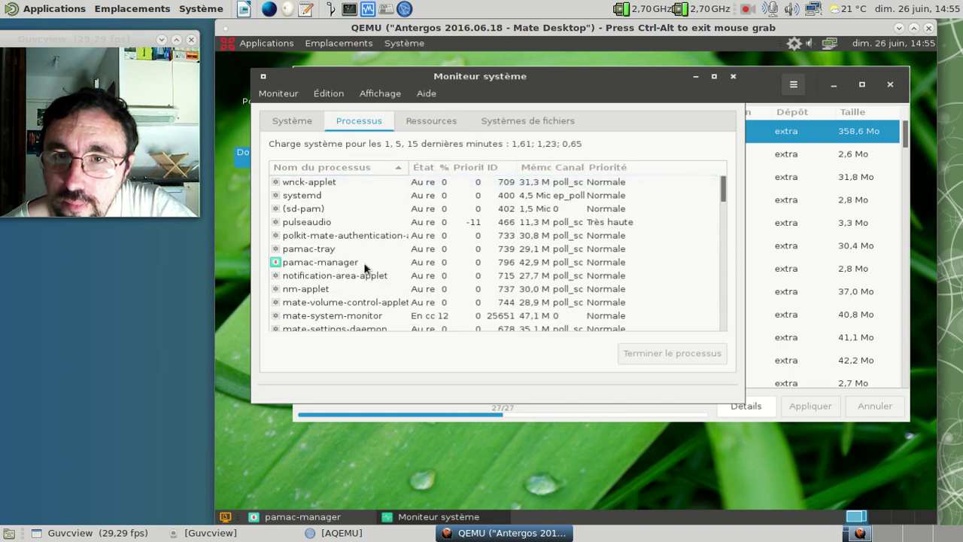
{"action": "left_click", "coordinate": [352, 169]}
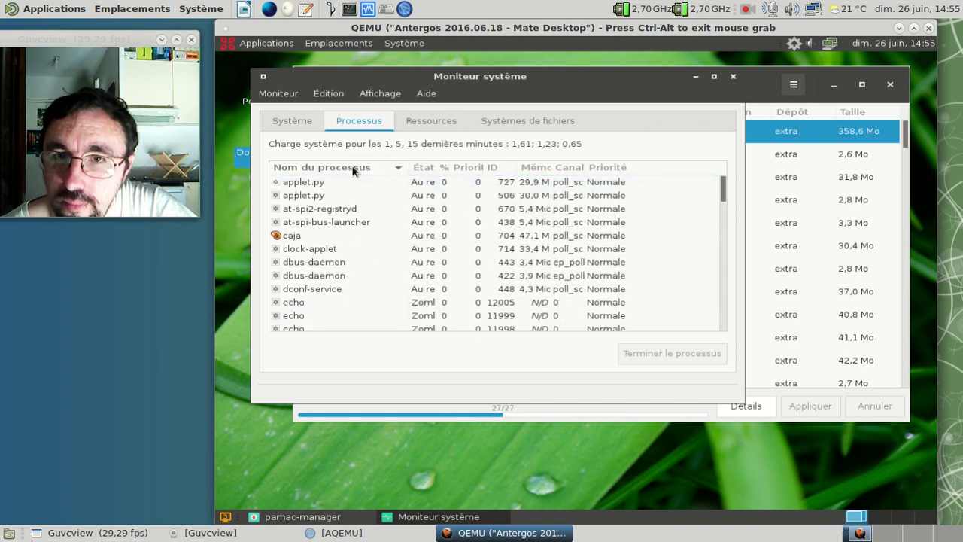
{"action": "scroll", "coordinate": [352, 170], "scroll_direction": "down", "scroll_amount": 10}
{"action": "scroll", "coordinate": [353, 170], "scroll_direction": "down", "scroll_amount": 10}
{"action": "scroll", "coordinate": [352, 170], "scroll_direction": "down", "scroll_amount": 10}
{"action": "scroll", "coordinate": [352, 170], "scroll_direction": "down", "scroll_amount": 5}
{"action": "scroll", "coordinate": [353, 170], "scroll_direction": "down", "scroll_amount": 4}
{"action": "scroll", "coordinate": [352, 170], "scroll_direction": "down", "scroll_amount": 1}
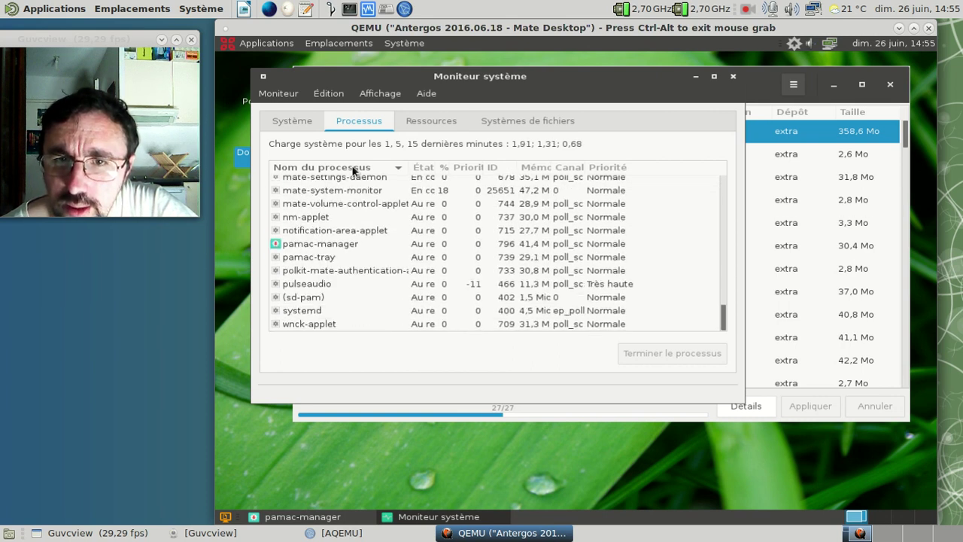
{"action": "scroll", "coordinate": [352, 170], "scroll_direction": "up", "scroll_amount": 1}
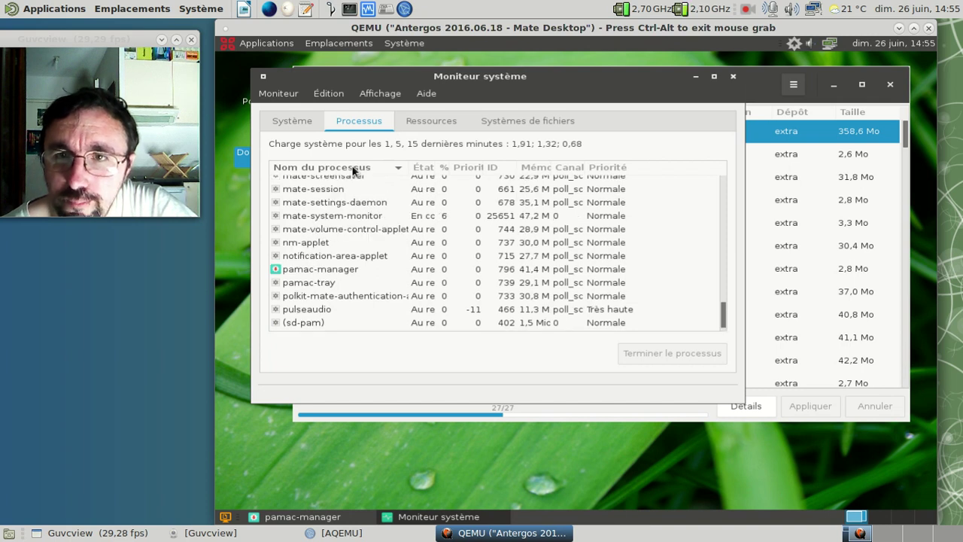
{"action": "scroll", "coordinate": [354, 173], "scroll_direction": "up", "scroll_amount": 4}
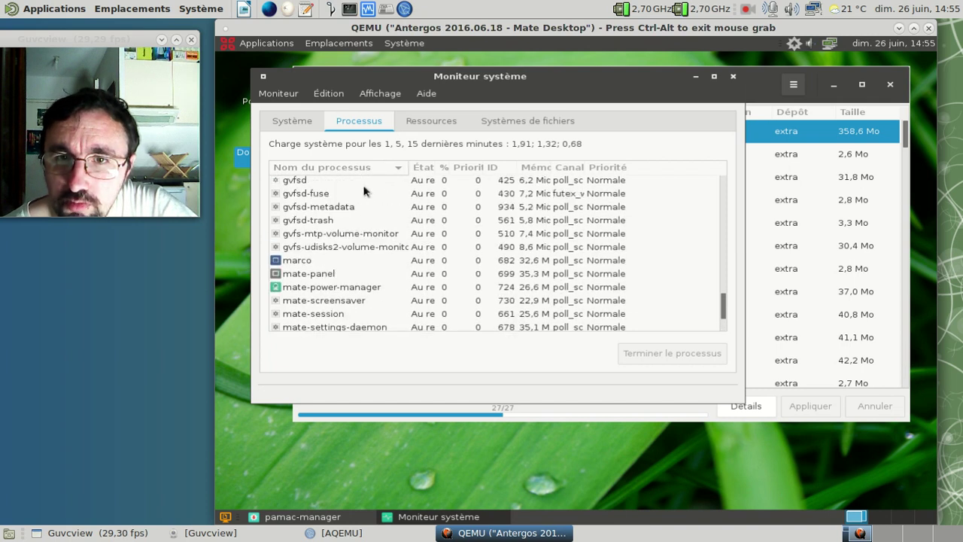
{"action": "scroll", "coordinate": [364, 192], "scroll_direction": "up", "scroll_amount": 8}
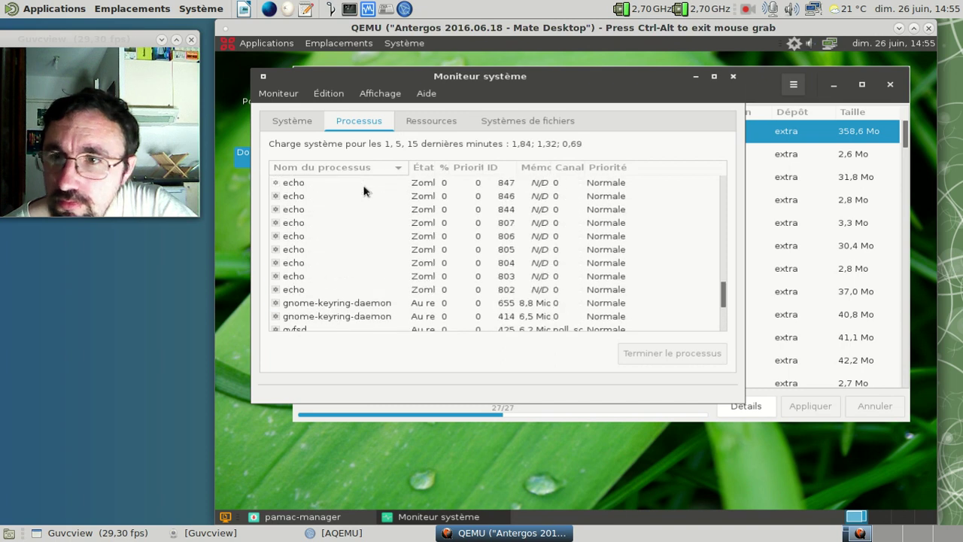
{"action": "scroll", "coordinate": [363, 191], "scroll_direction": "up", "scroll_amount": 8}
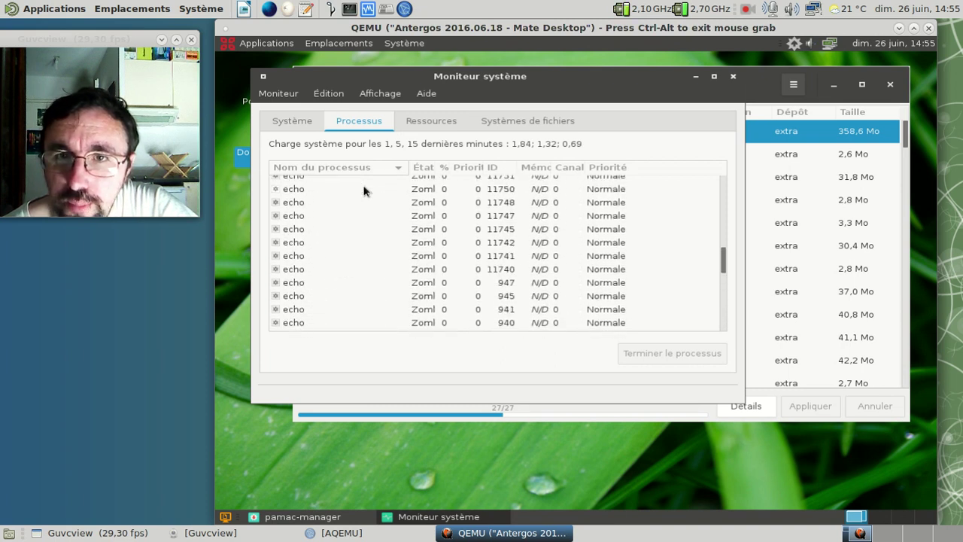
{"action": "scroll", "coordinate": [363, 191], "scroll_direction": "up", "scroll_amount": 8}
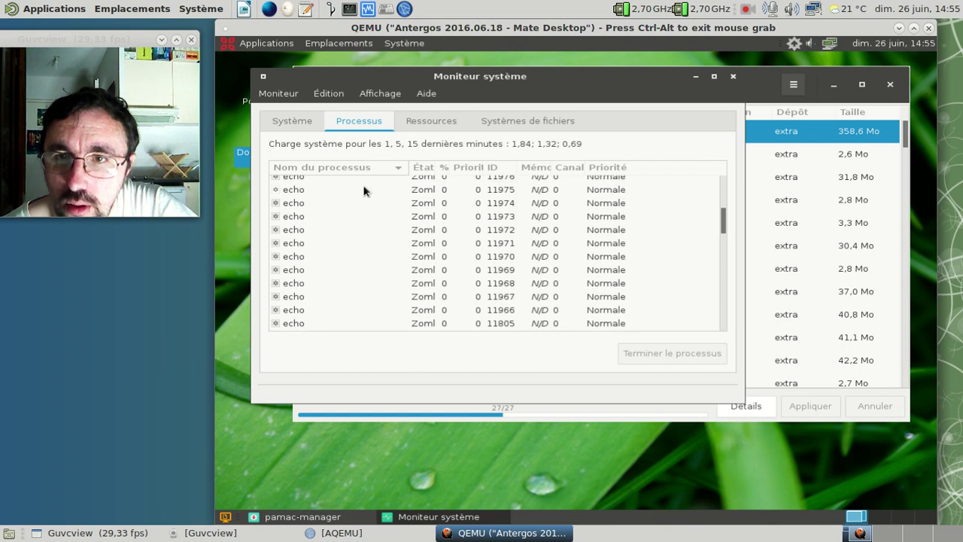
{"action": "scroll", "coordinate": [363, 188], "scroll_direction": "up", "scroll_amount": 5}
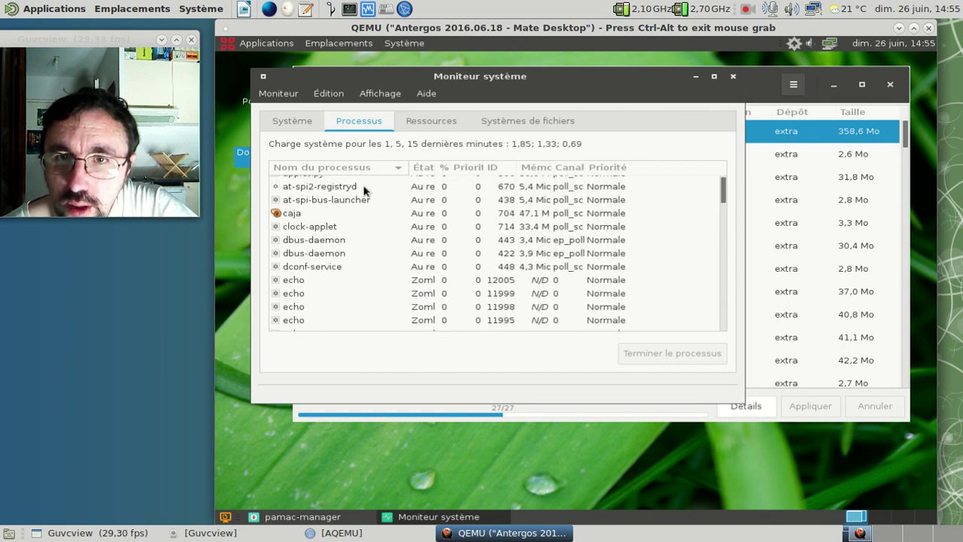
{"action": "scroll", "coordinate": [363, 191], "scroll_direction": "up", "scroll_amount": 2}
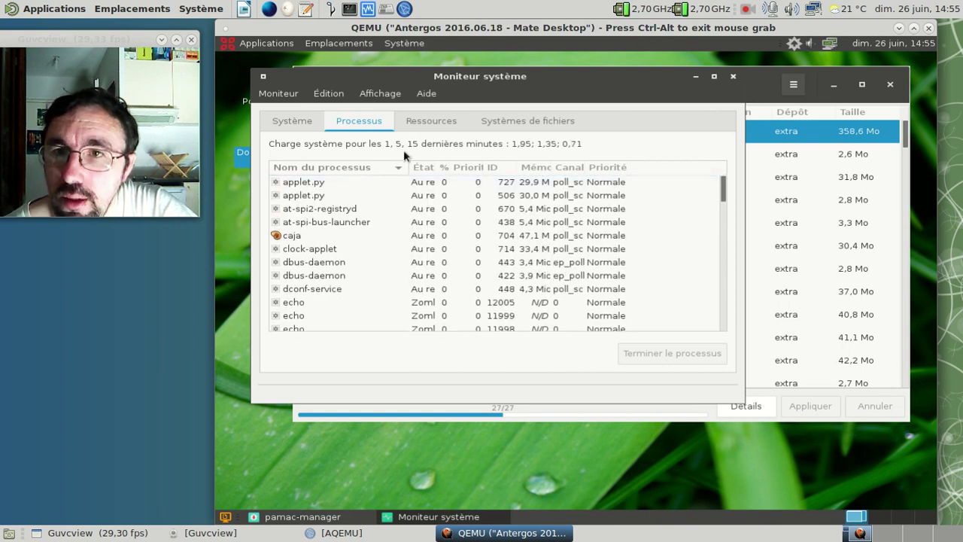
- Check the CPU, memory and network history graphs and close the system monitor
{"action": "left_click", "coordinate": [422, 121]}
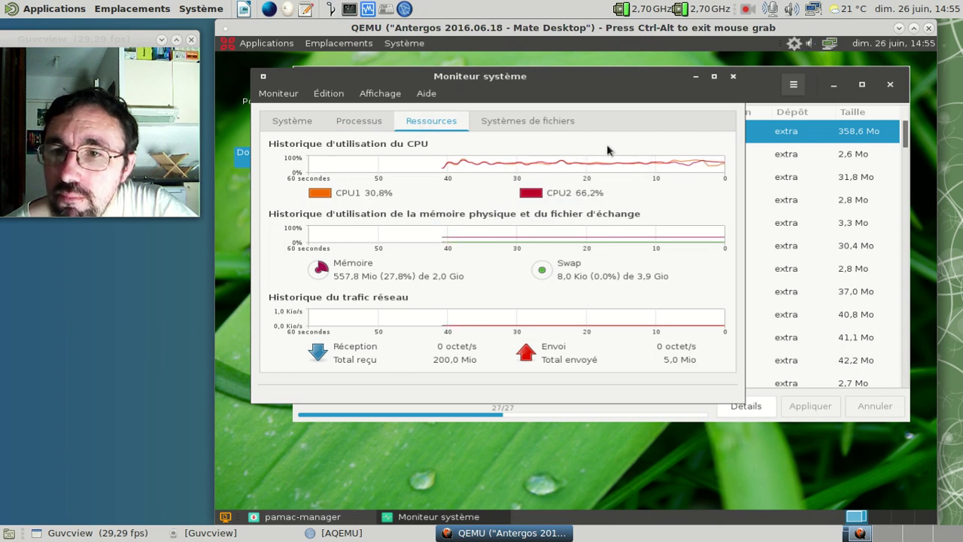
{"action": "left_click", "coordinate": [731, 76]}
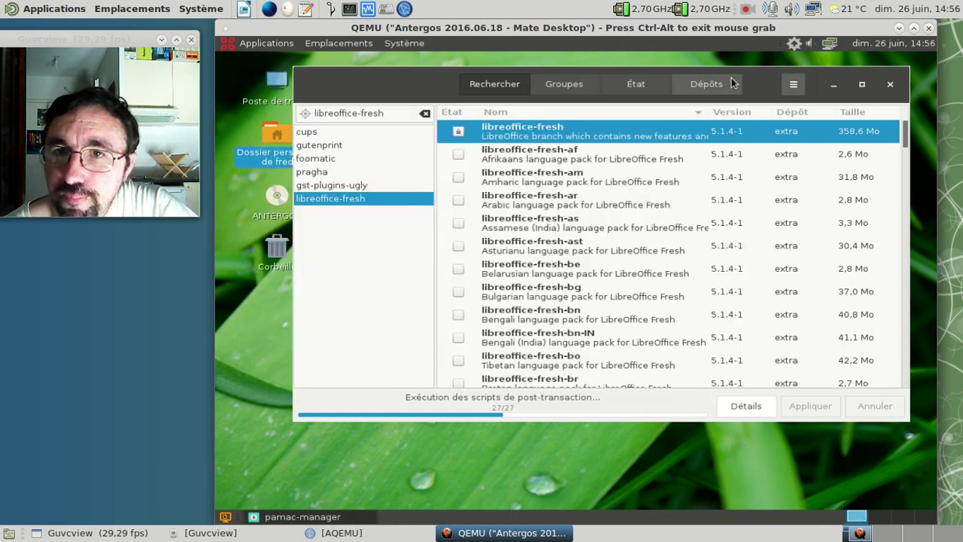
- Open a MATE terminal and list the running mandb processes by repeating ps -A | grep mandb
{"action": "left_click", "coordinate": [263, 47]}
{"action": "mouse_move", "coordinate": [294, 123]}
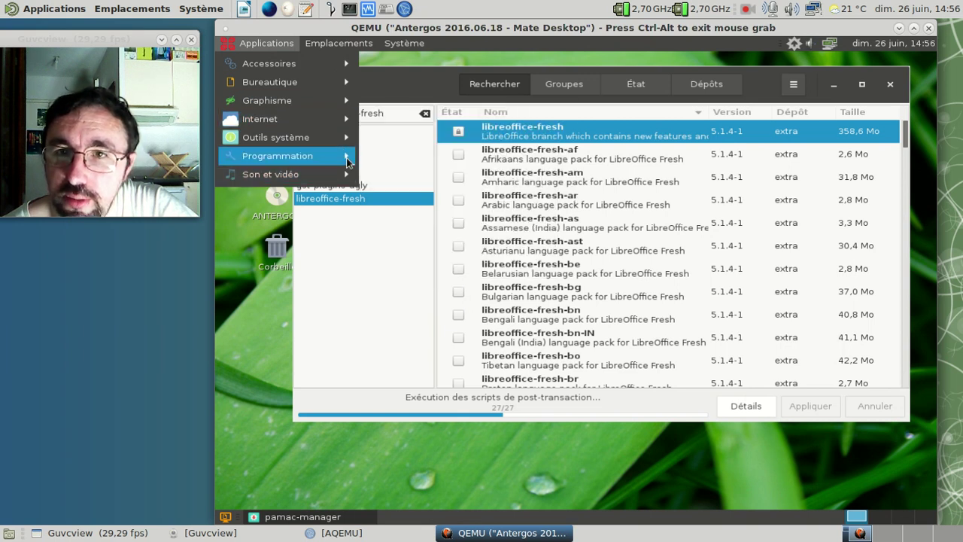
{"action": "mouse_move", "coordinate": [343, 138]}
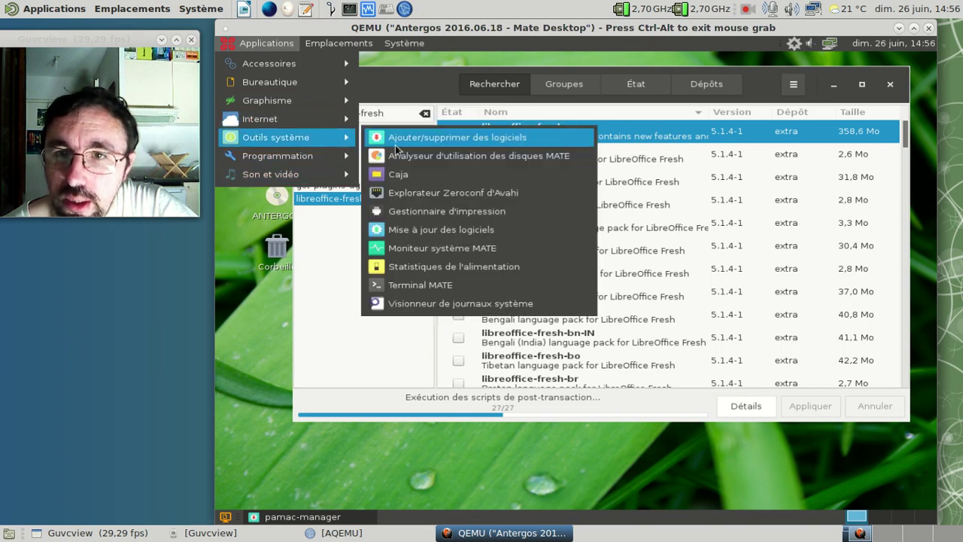
{"action": "left_click", "coordinate": [411, 285]}
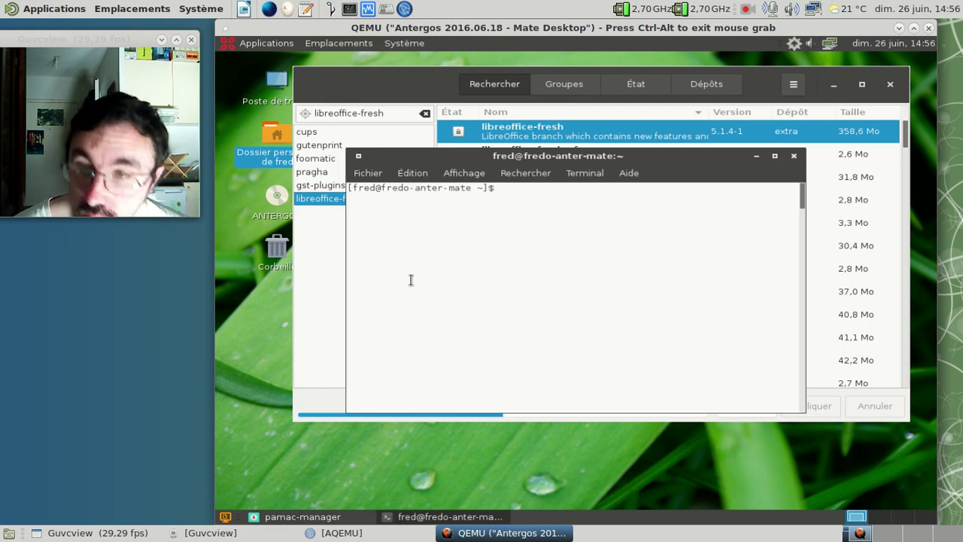
{"action": "key", "text": "Up"}
{"action": "key", "text": "Up"}
{"action": "key", "text": "Up"}
{"action": "key", "text": "Up"}
{"action": "key", "text": "Return"}
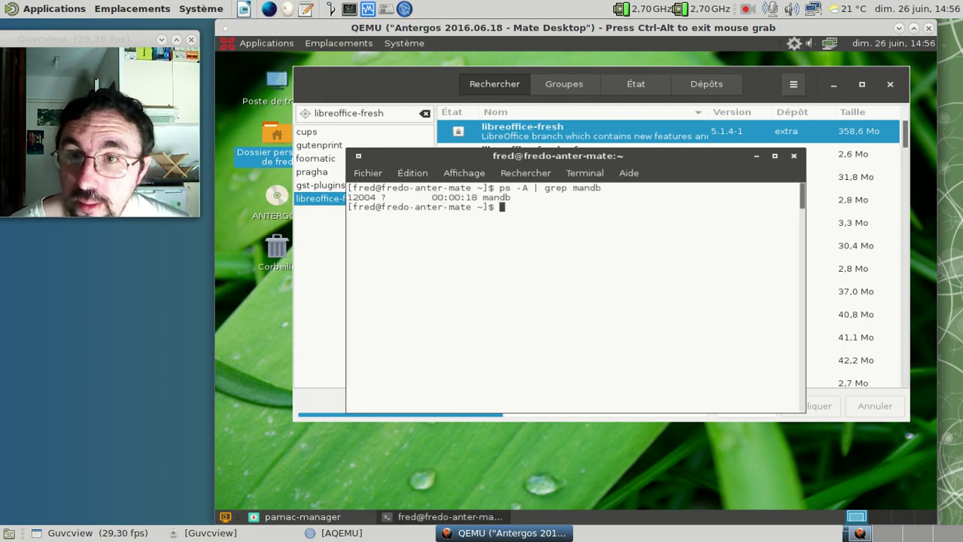
- Kill the mandb process with sudo kill -9 12004, entering the account password to authorise it
{"action": "type", "text": "sudo"}
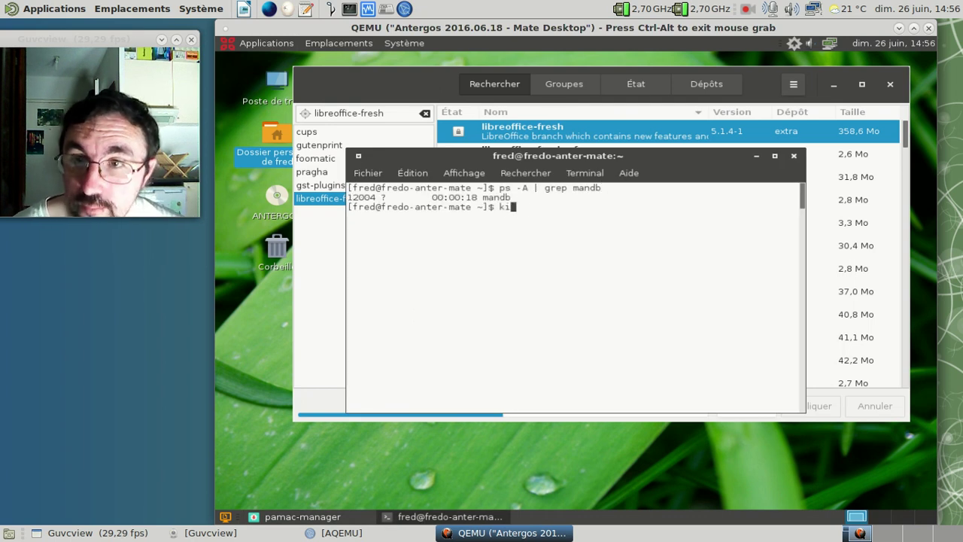
{"action": "type", "text": " kil"}
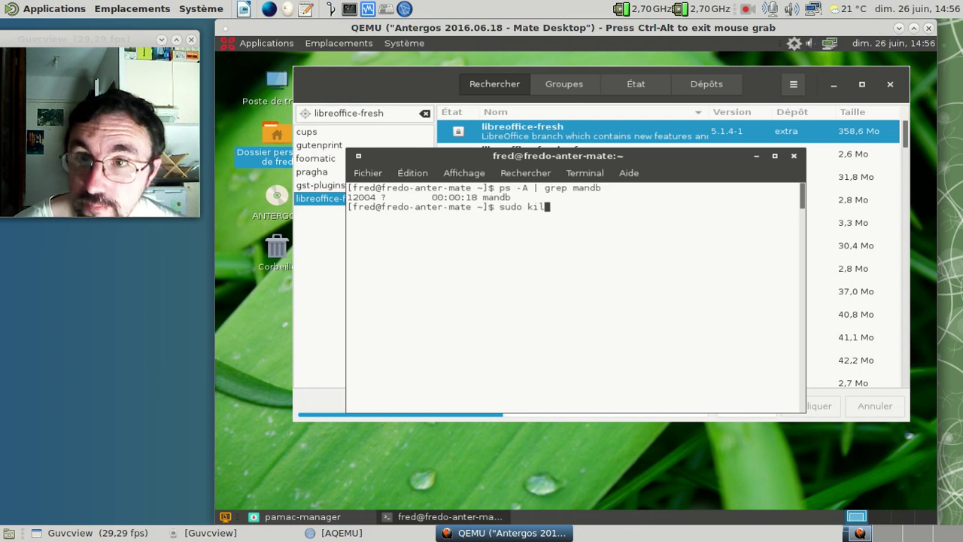
{"action": "type", "text": "l -9 12004"}
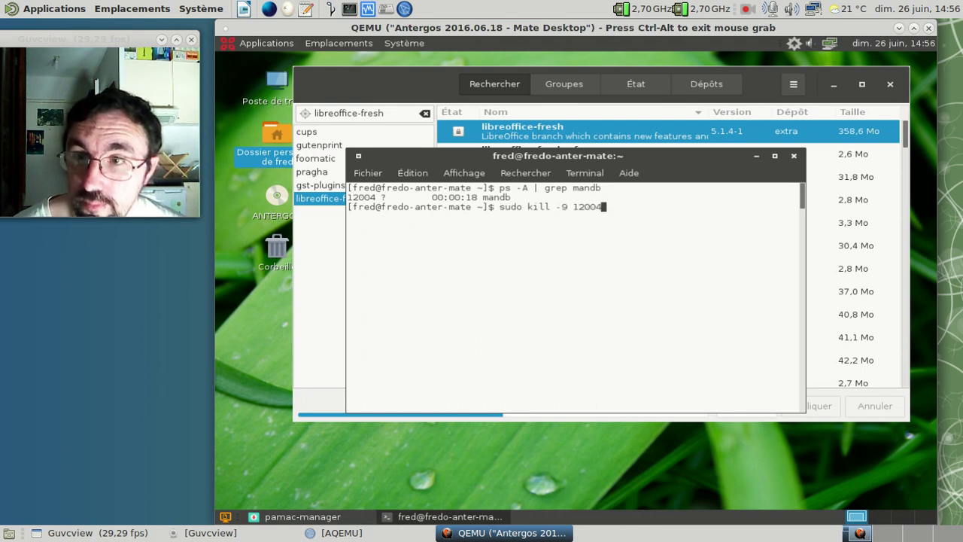
{"action": "key", "text": "Return"}
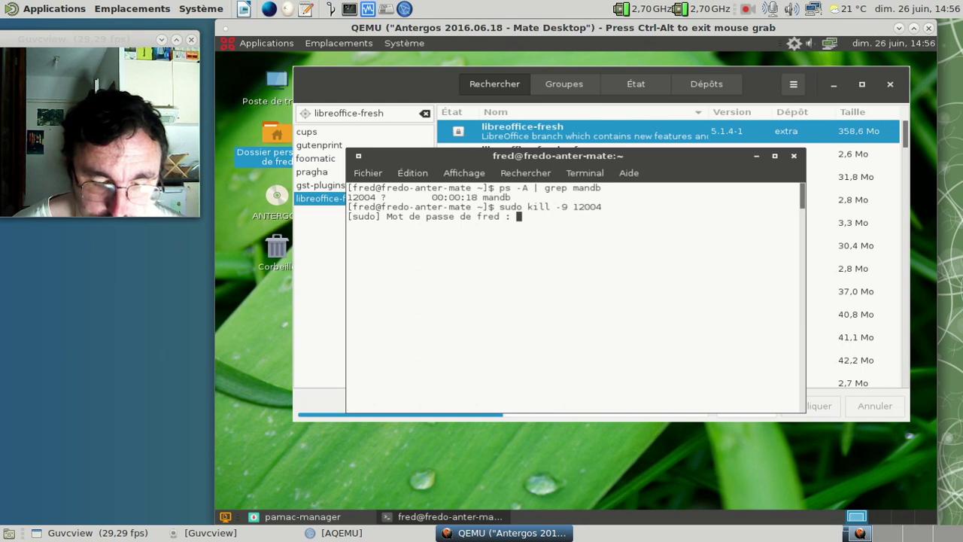
{"action": "key", "text": "Return"}
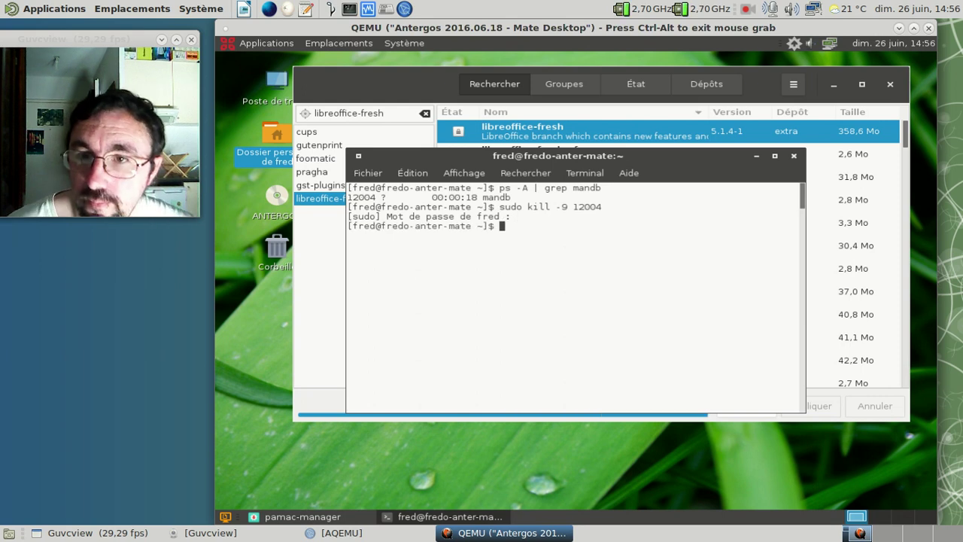
- Rebuild the manual page database by running sudo mandb in the terminal
{"action": "key", "text": "Up"}
{"action": "key", "text": "Up"}
{"action": "key", "text": "Up"}
{"action": "key", "text": "BackSpace"}
{"action": "key", "text": "BackSpace"}
{"action": "key", "text": "BackSpace"}
{"action": "key", "text": "BackSpace"}
{"action": "key", "text": "BackSpace"}
{"action": "key", "text": "BackSpace"}
{"action": "key", "text": "BackSpace"}
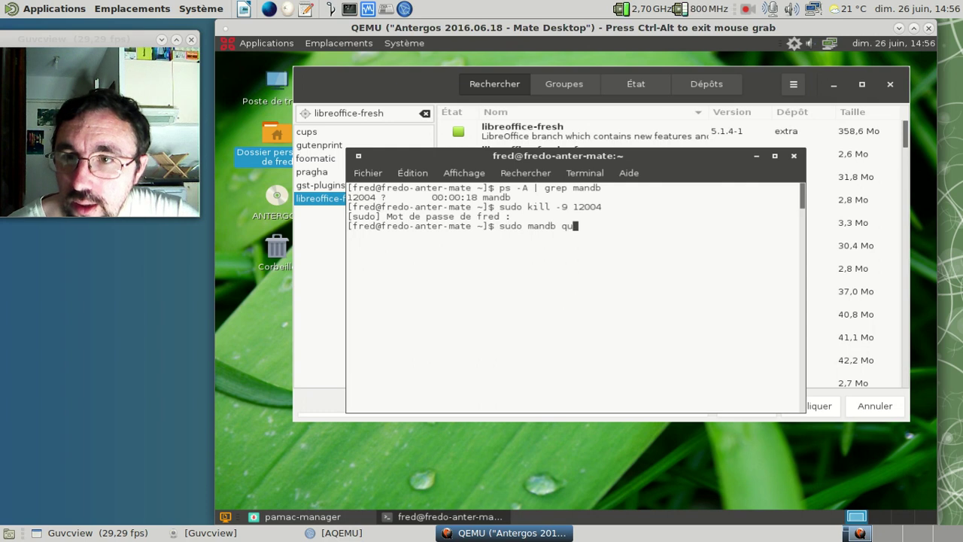
{"action": "type", "text": "b"}
{"action": "key", "text": "Return"}
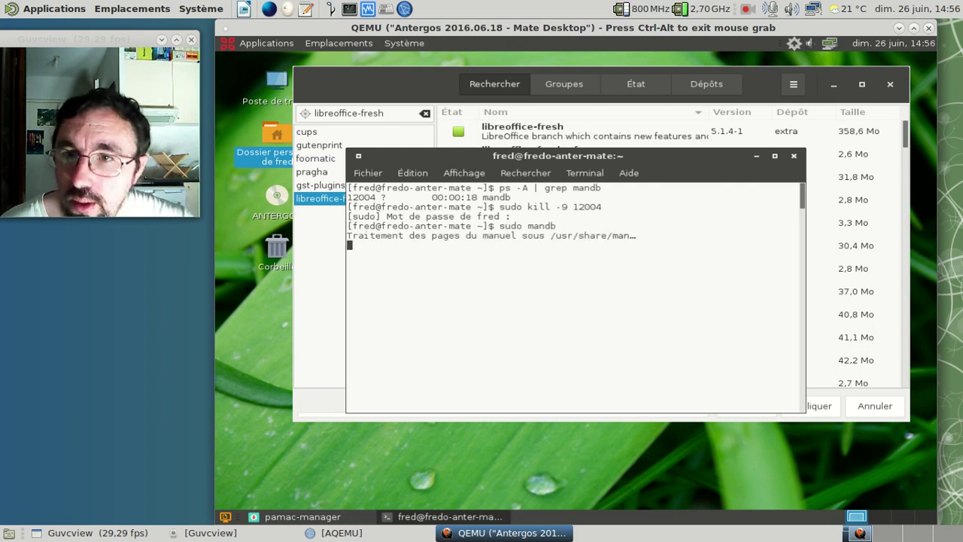
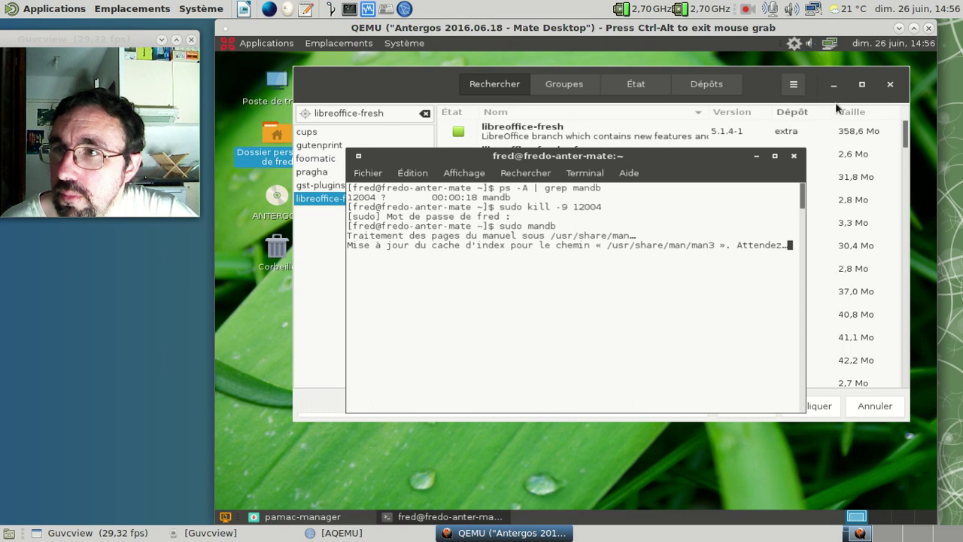
- Close the Pamac package manager window
{"action": "left_click", "coordinate": [894, 85]}
{"action": "left_click", "coordinate": [894, 85]}
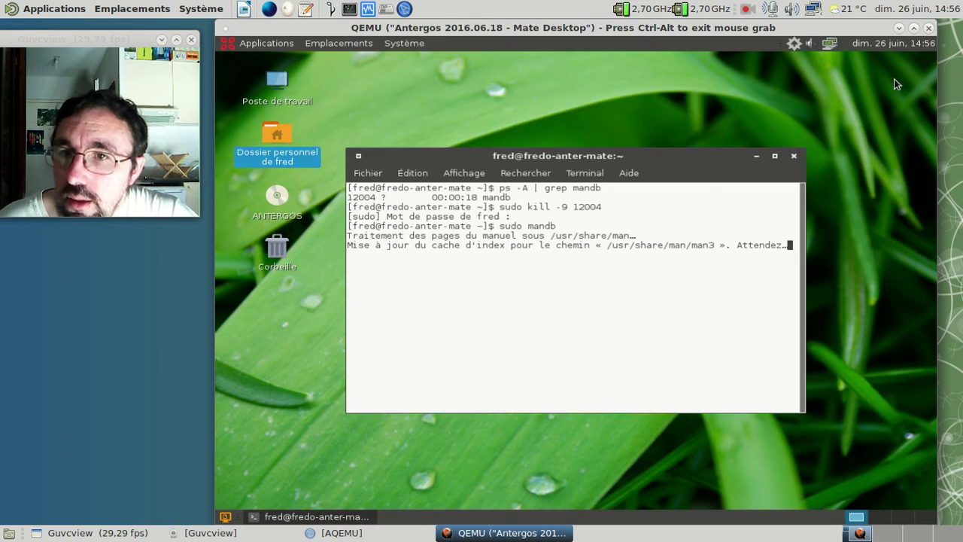
{"action": "left_click", "coordinate": [633, 104]}
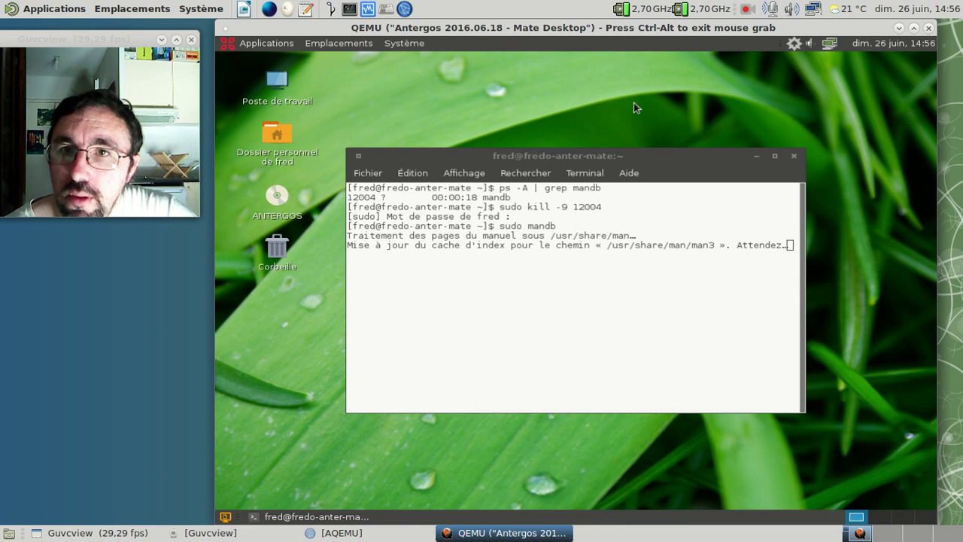
- Open the Menu principal editor and switch the Bureautique category of Logiciels off and back on
{"action": "left_click", "coordinate": [418, 43]}
{"action": "mouse_move", "coordinate": [431, 66]}
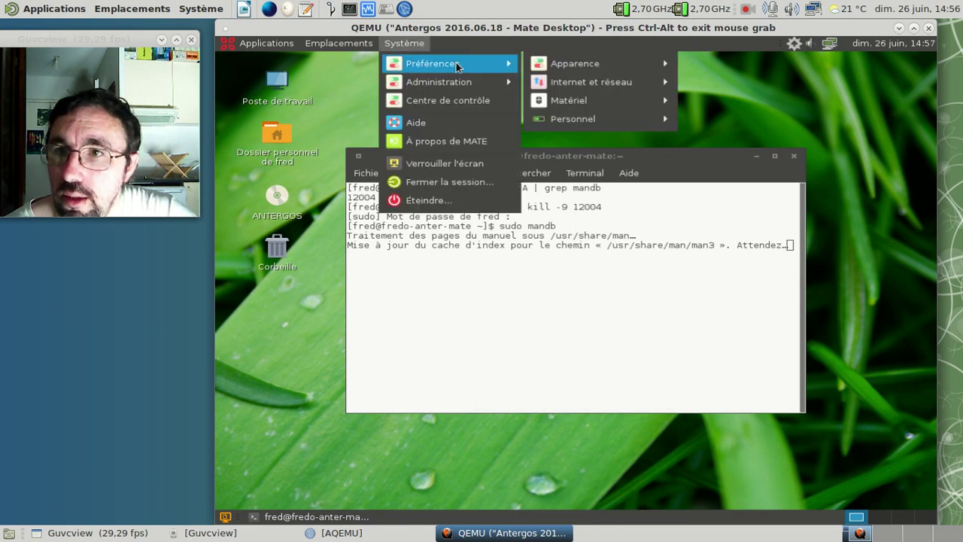
{"action": "mouse_move", "coordinate": [566, 69]}
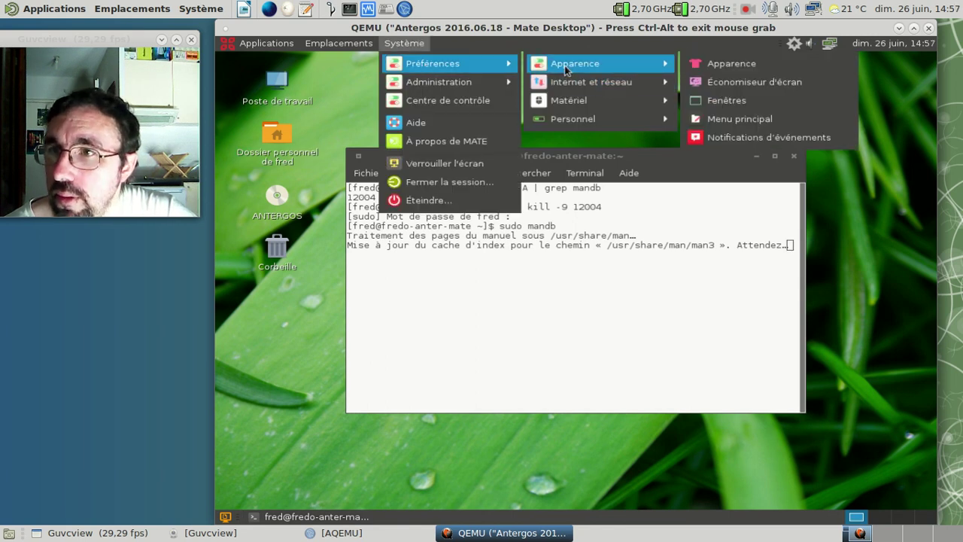
{"action": "left_click", "coordinate": [752, 119]}
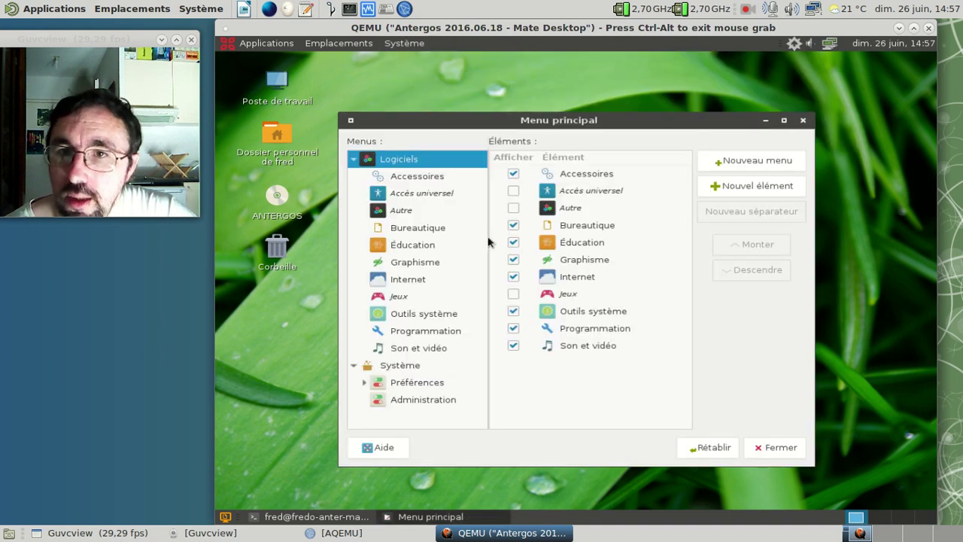
{"action": "left_click", "coordinate": [445, 231]}
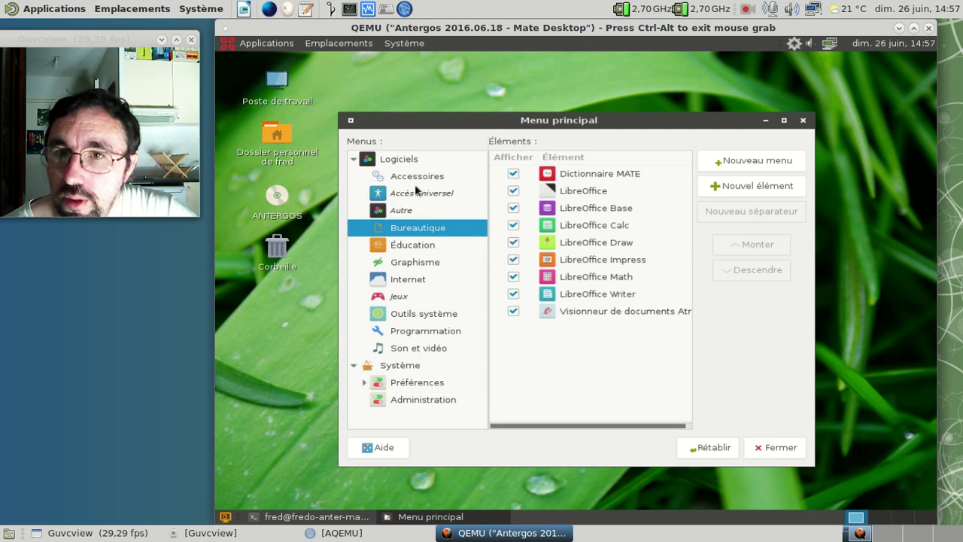
{"action": "left_click", "coordinate": [406, 162]}
{"action": "left_click", "coordinate": [512, 226]}
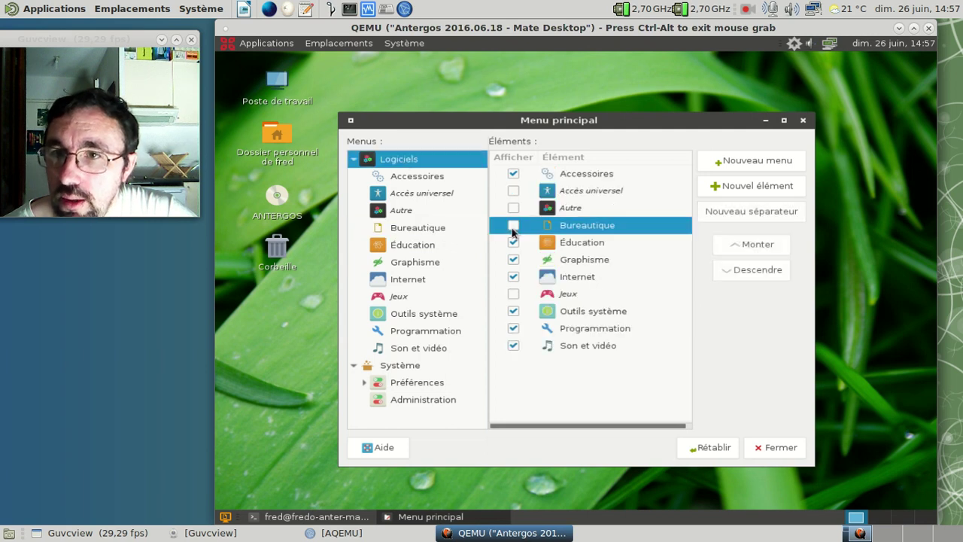
{"action": "left_click", "coordinate": [513, 225]}
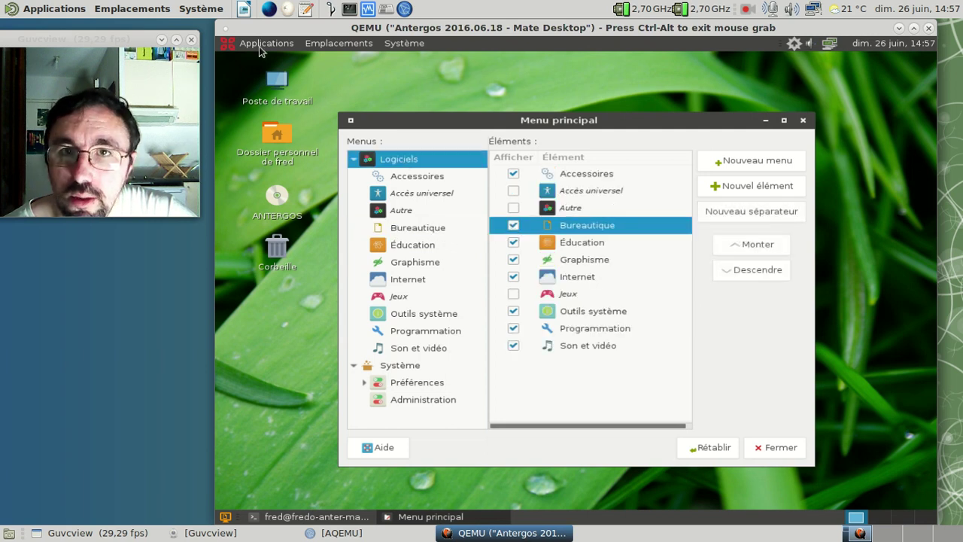
- Check the Bureautique category of the desktop's applications menu for LibreOffice entries
{"action": "left_click", "coordinate": [265, 44]}
{"action": "mouse_move", "coordinate": [267, 84]}
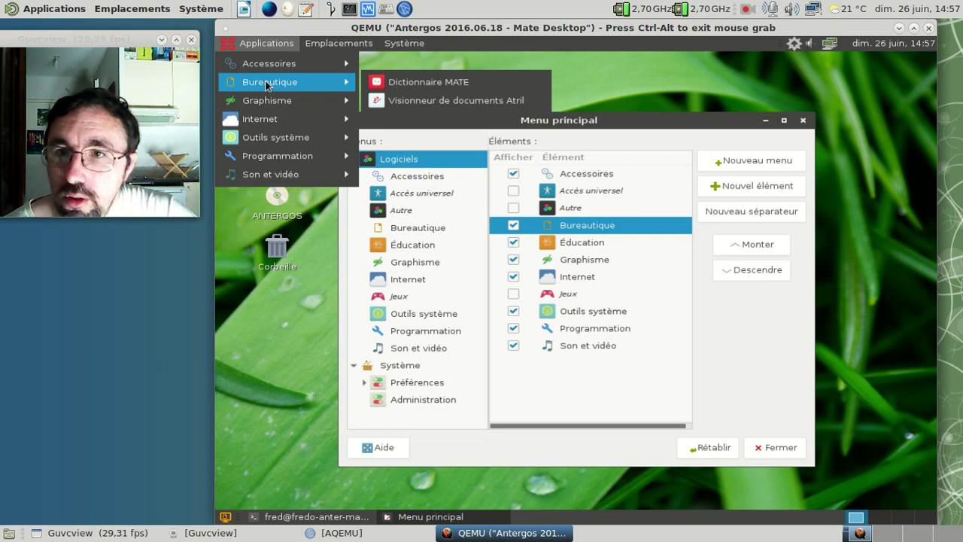
{"action": "left_click", "coordinate": [354, 198]}
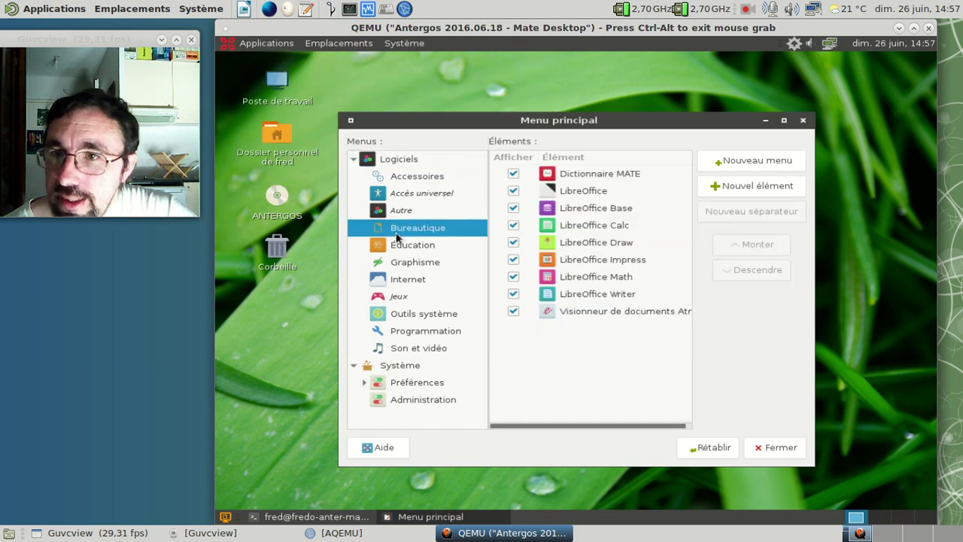
- Switch the LibreOffice, Writer, Math, Impress, Draw, Calc and Base entries of Bureautique off and back on
{"action": "left_click", "coordinate": [514, 192]}
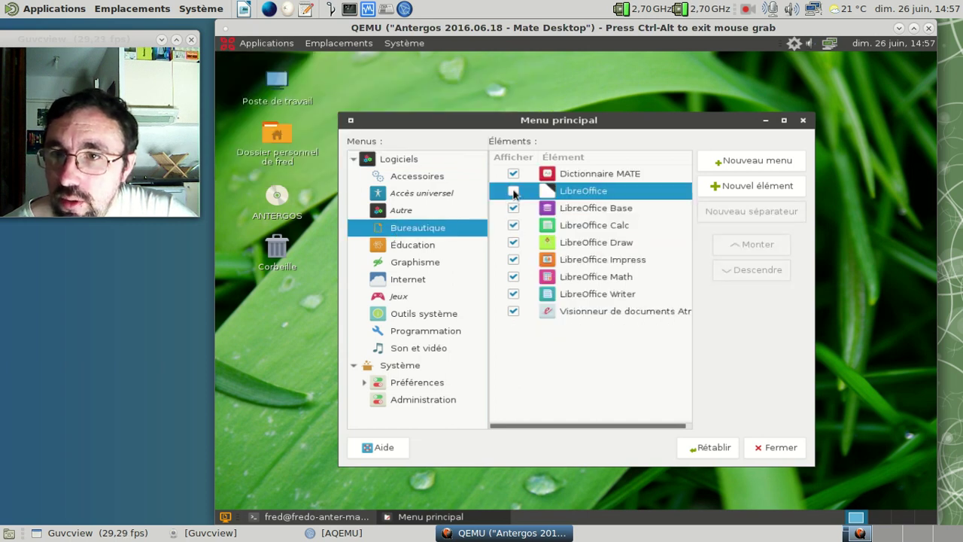
{"action": "left_click", "coordinate": [519, 295]}
{"action": "left_click", "coordinate": [513, 277]}
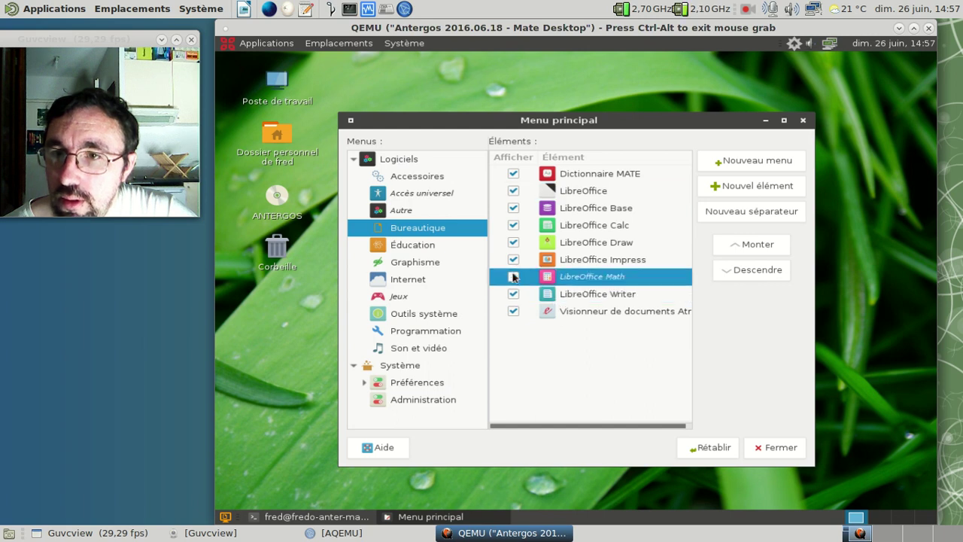
{"action": "left_click", "coordinate": [513, 259]}
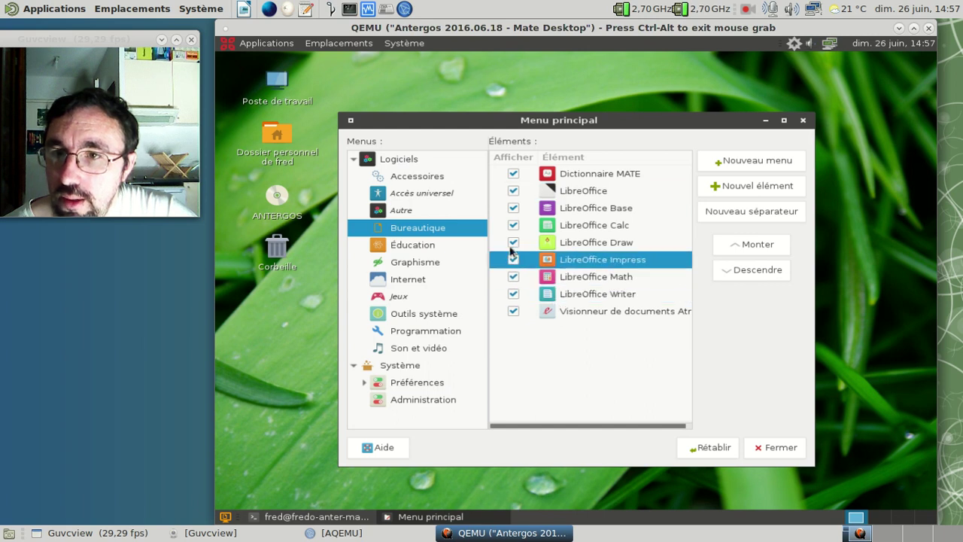
{"action": "left_click", "coordinate": [513, 243]}
{"action": "left_click", "coordinate": [511, 226]}
{"action": "left_click", "coordinate": [512, 225]}
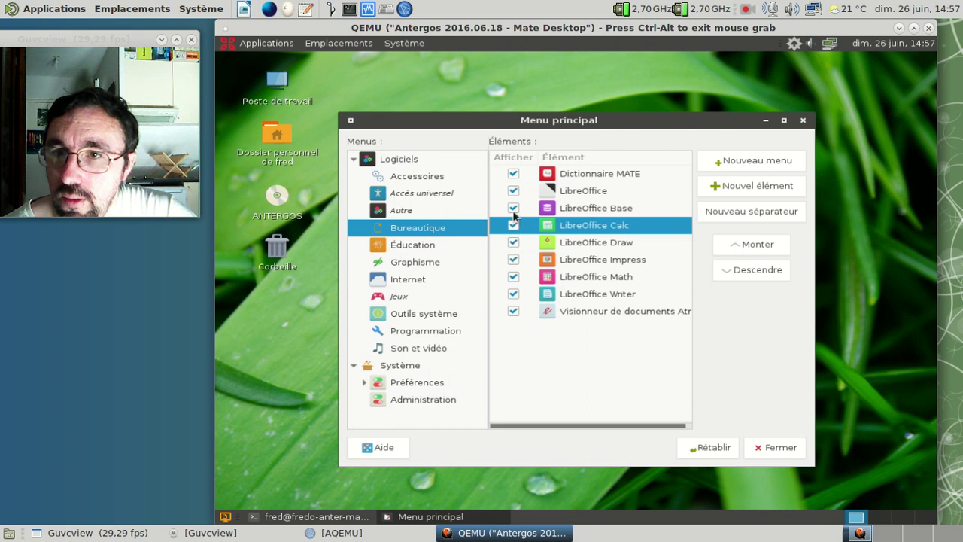
{"action": "left_click", "coordinate": [513, 208]}
{"action": "left_click", "coordinate": [513, 208]}
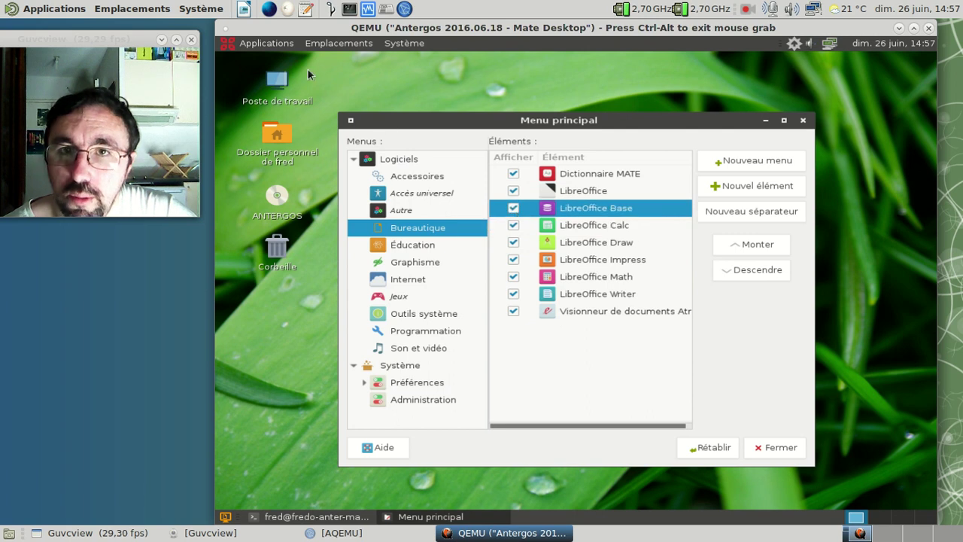
- Launch LibreOffice Writer from the Bureautique category of the applications menu
{"action": "left_click", "coordinate": [266, 43]}
{"action": "mouse_move", "coordinate": [280, 85]}
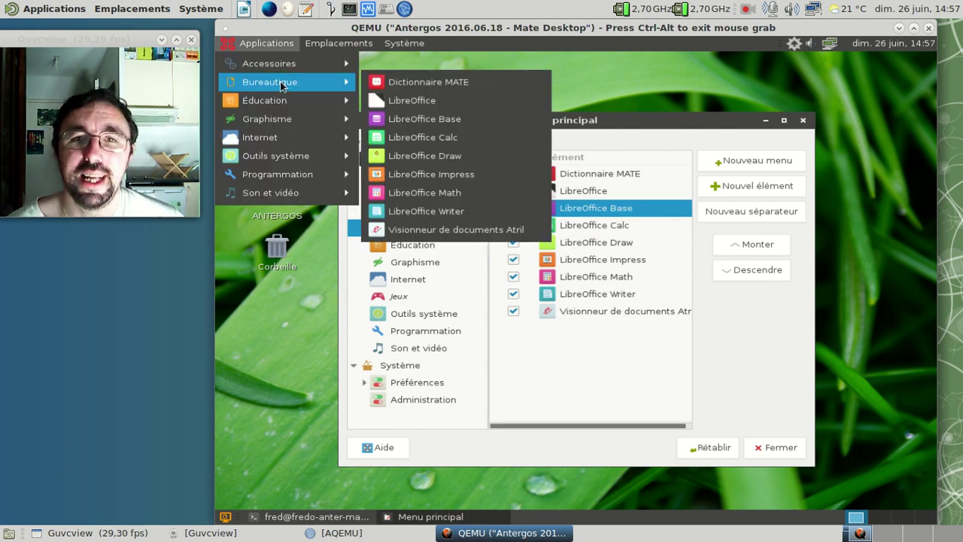
{"action": "left_click", "coordinate": [474, 211]}
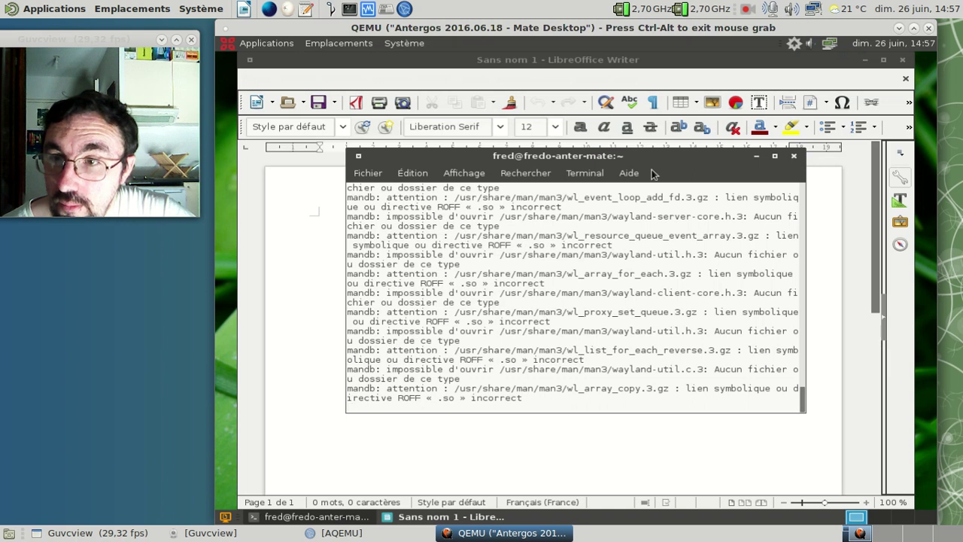
- Review the mandb output in the terminal and interrupt the running command
{"action": "scroll", "coordinate": [698, 269], "scroll_direction": "up", "scroll_amount": 6}
{"action": "scroll", "coordinate": [698, 268], "scroll_direction": "up", "scroll_amount": 6}
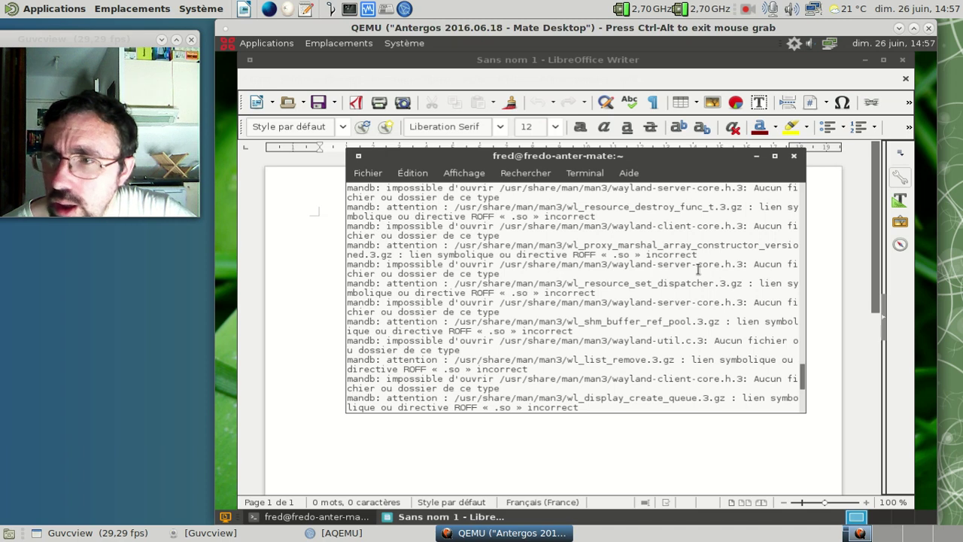
{"action": "left_click_drag", "start_coordinate": [800, 376], "coordinate": [777, 426]}
{"action": "key", "text": "ctrl+c"}
- Run sudo mandb quiet and exit the terminal
{"action": "type", "text": "sudo mandb"}
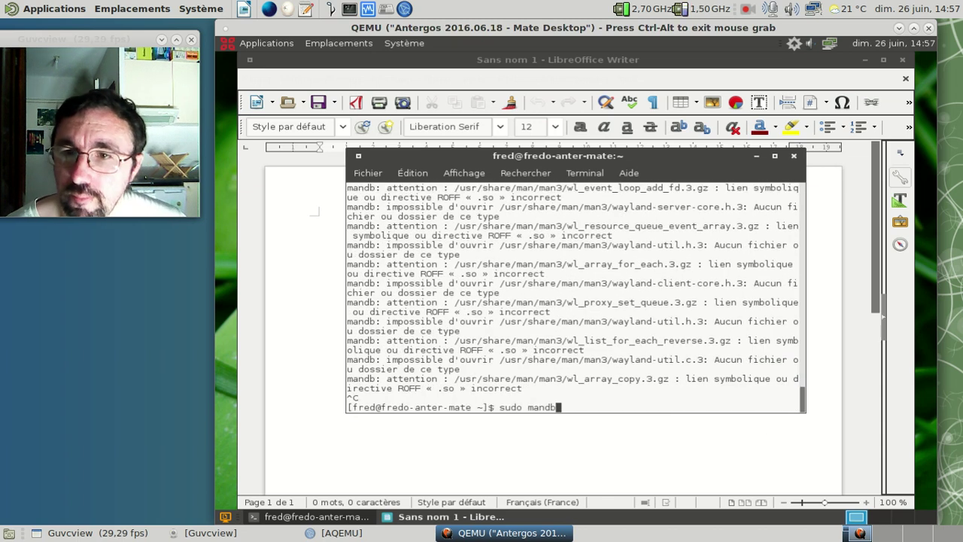
{"action": "type", "text": " -quiet"}
{"action": "key", "text": "Return"}
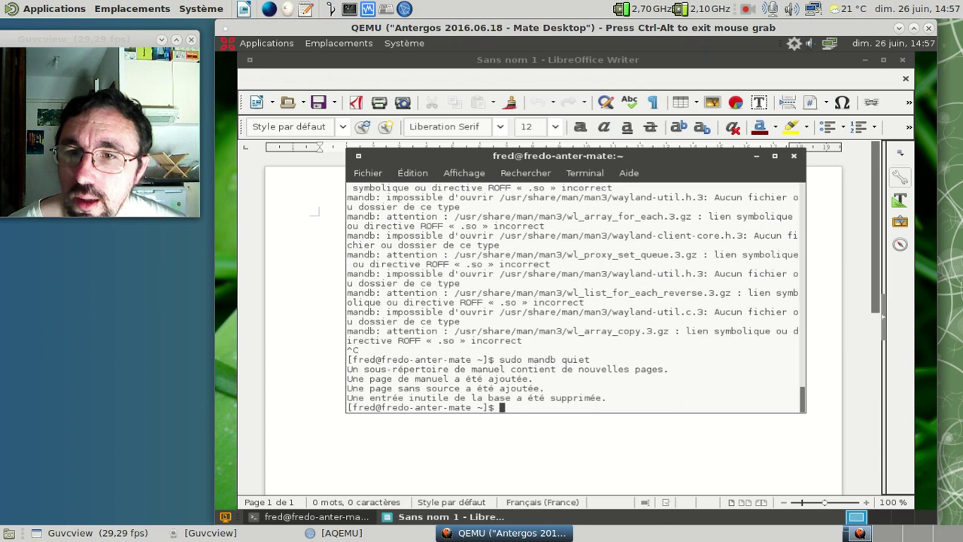
{"action": "type", "text": "exit"}
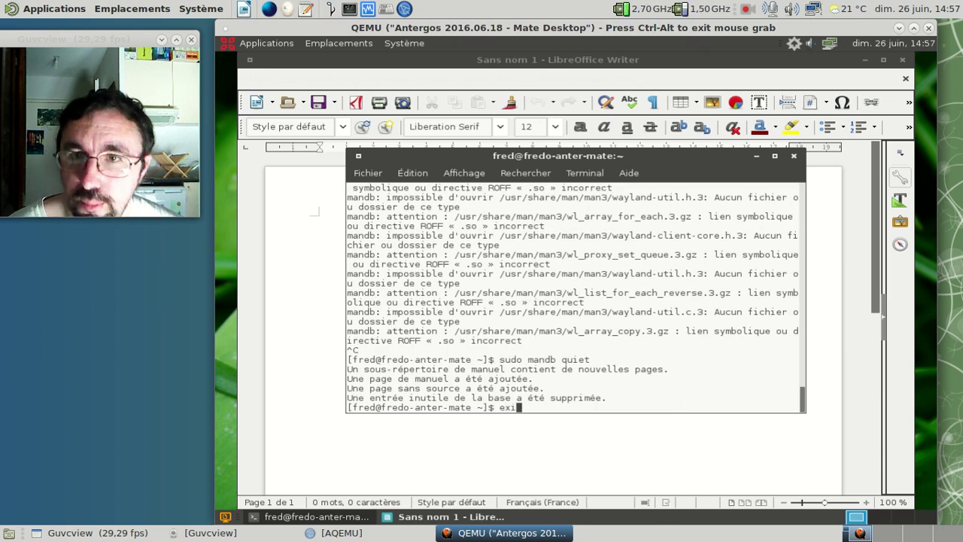
{"action": "key", "text": "Return"}
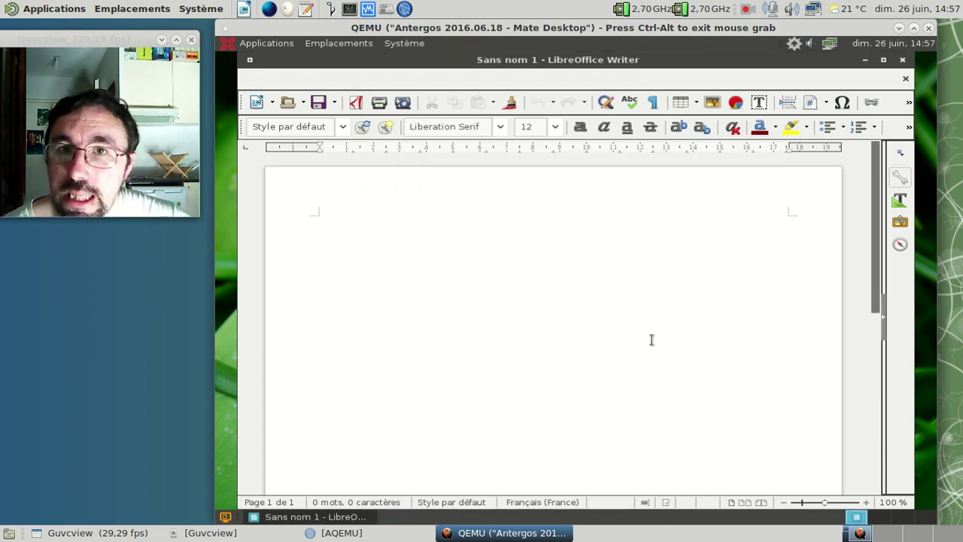
- Look through the LibreOffice Writer menu bar and close Writer
{"action": "left_click", "coordinate": [260, 78]}
{"action": "mouse_move", "coordinate": [352, 83]}
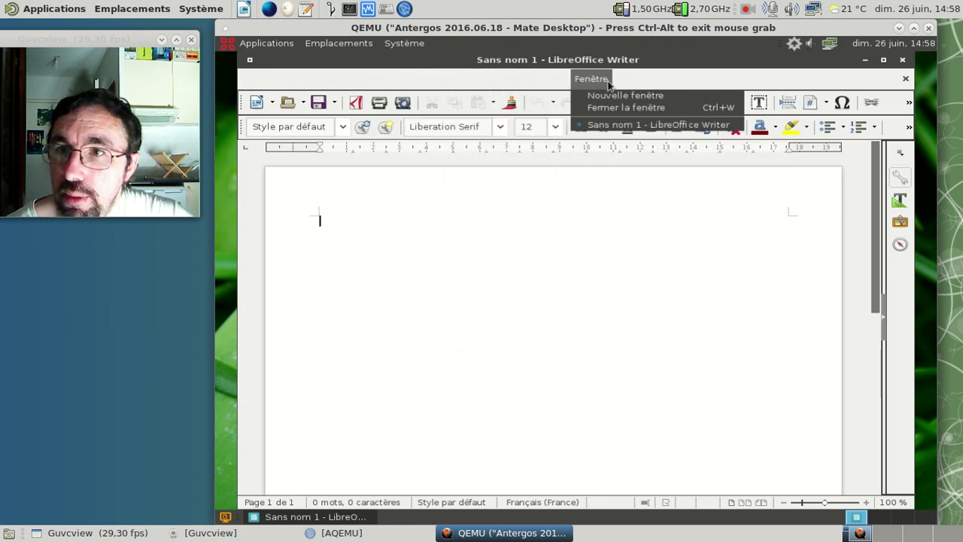
{"action": "left_click", "coordinate": [678, 87]}
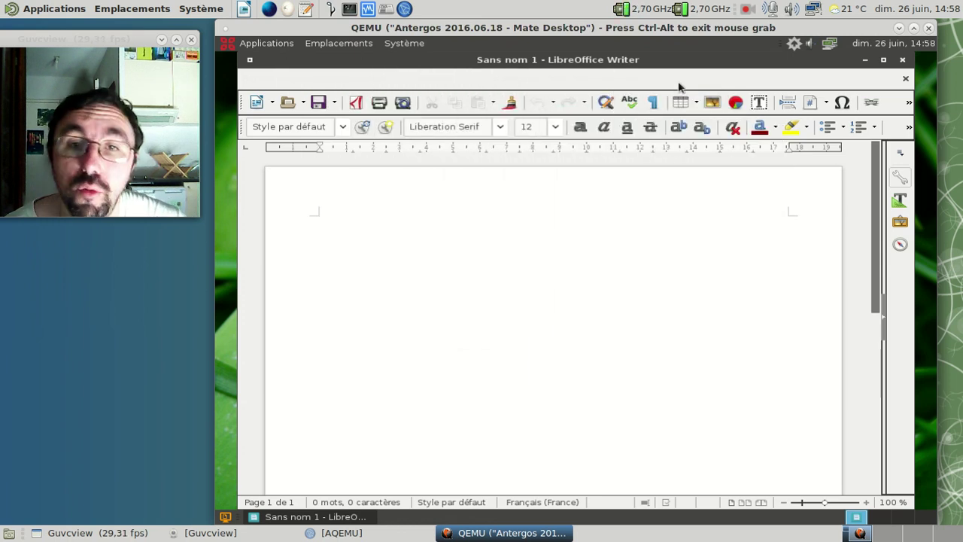
{"action": "left_click", "coordinate": [903, 60]}
- Shut down the Antergos virtual machine from its desktop session
{"action": "left_click", "coordinate": [410, 44]}
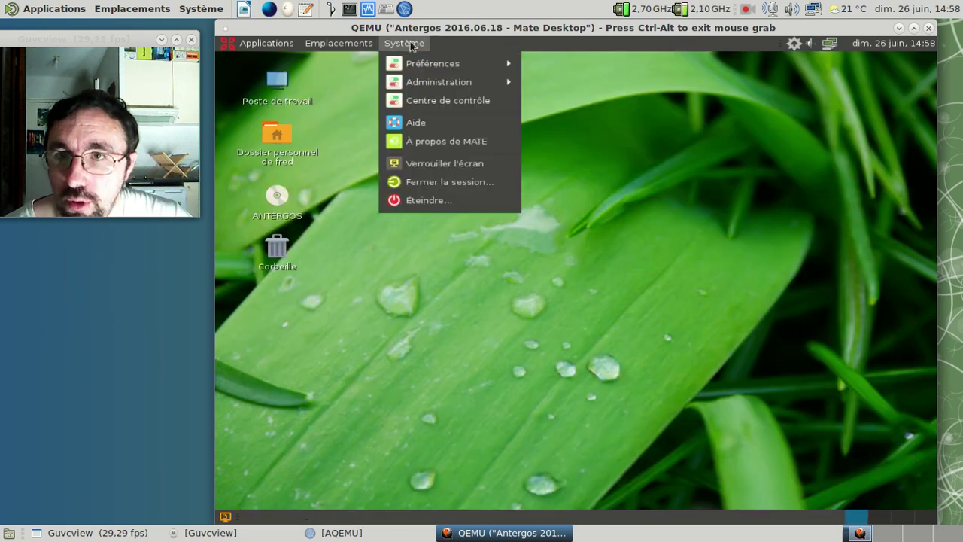
{"action": "left_click", "coordinate": [449, 201]}
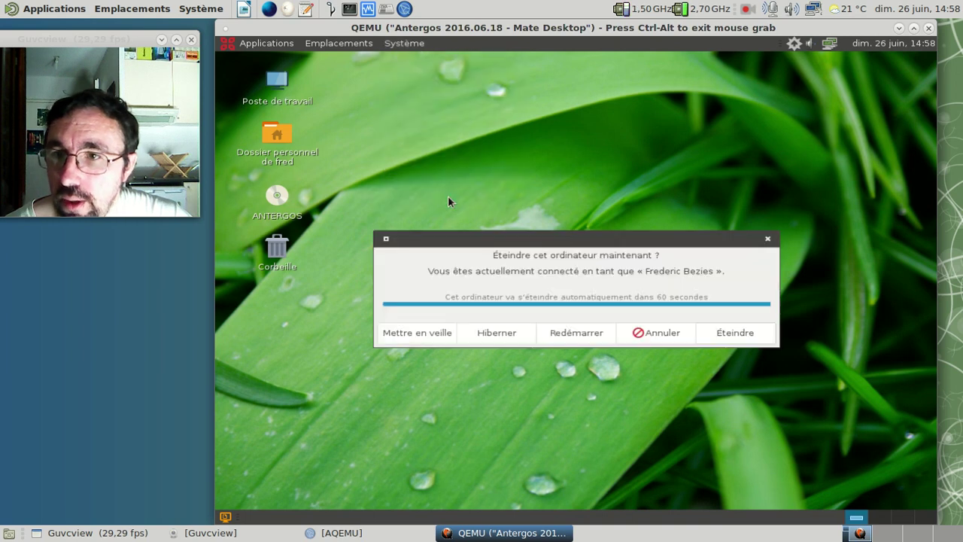
{"action": "left_click", "coordinate": [717, 340]}
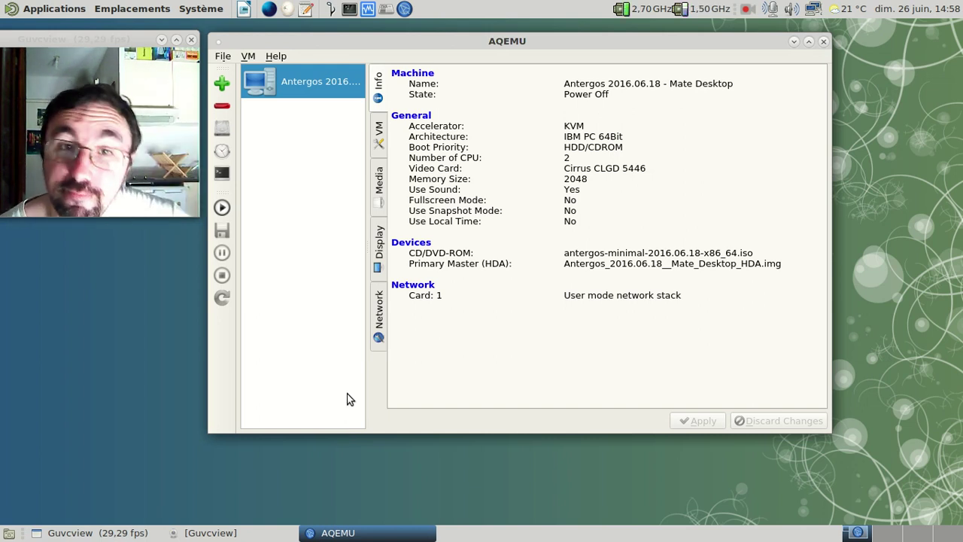
- Add the host's EPSON Stylus SX218 printer to the virtual machine as a USB port device
{"action": "left_click", "coordinate": [380, 209]}
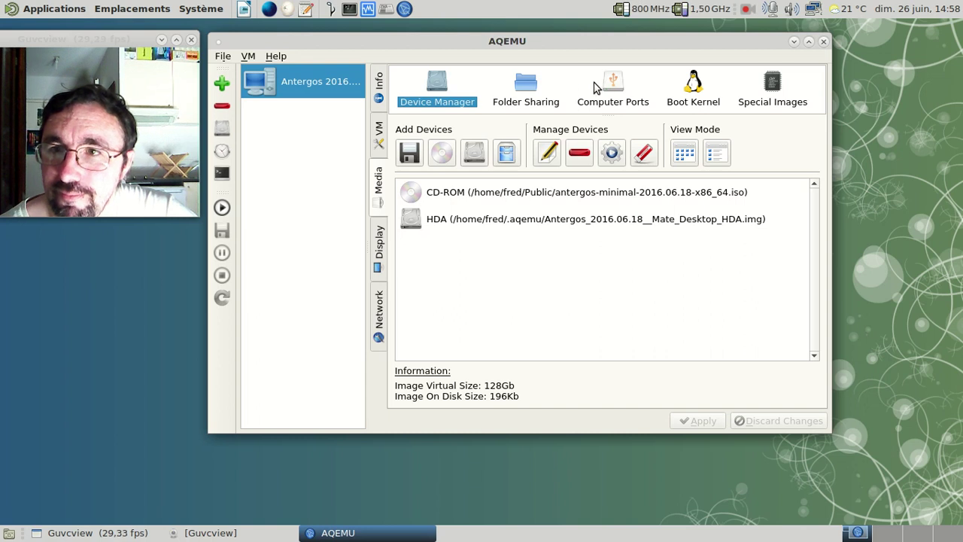
{"action": "left_click", "coordinate": [618, 89]}
{"action": "left_click", "coordinate": [472, 157]}
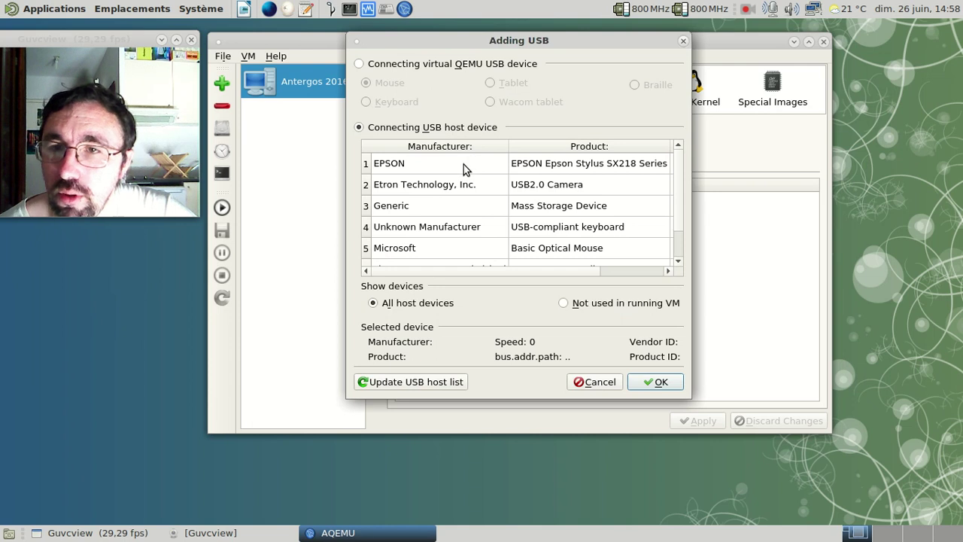
{"action": "left_click", "coordinate": [464, 165]}
{"action": "left_click", "coordinate": [708, 381]}
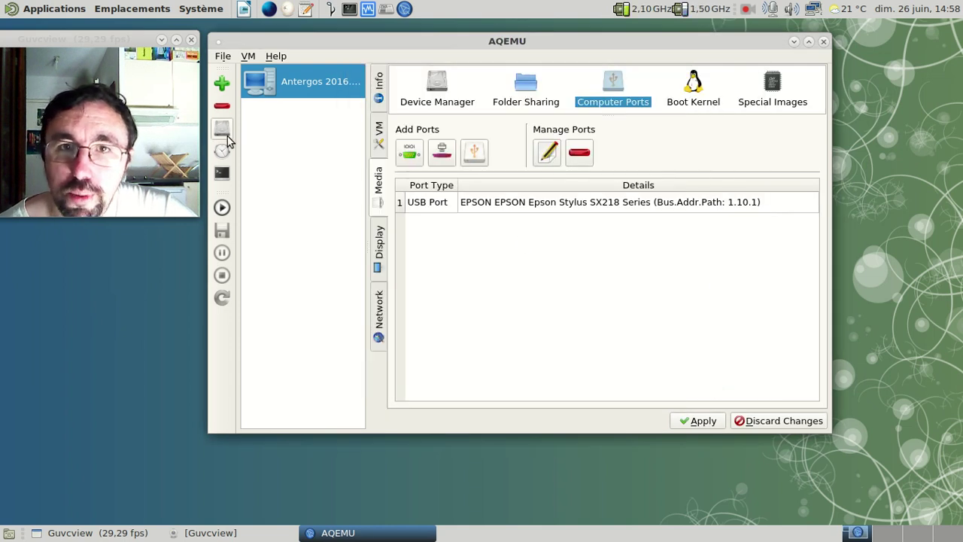
- Start the virtual machine with its changes saved, minimise the AQEMU window and boot Antergos Linux
{"action": "left_click", "coordinate": [222, 207]}
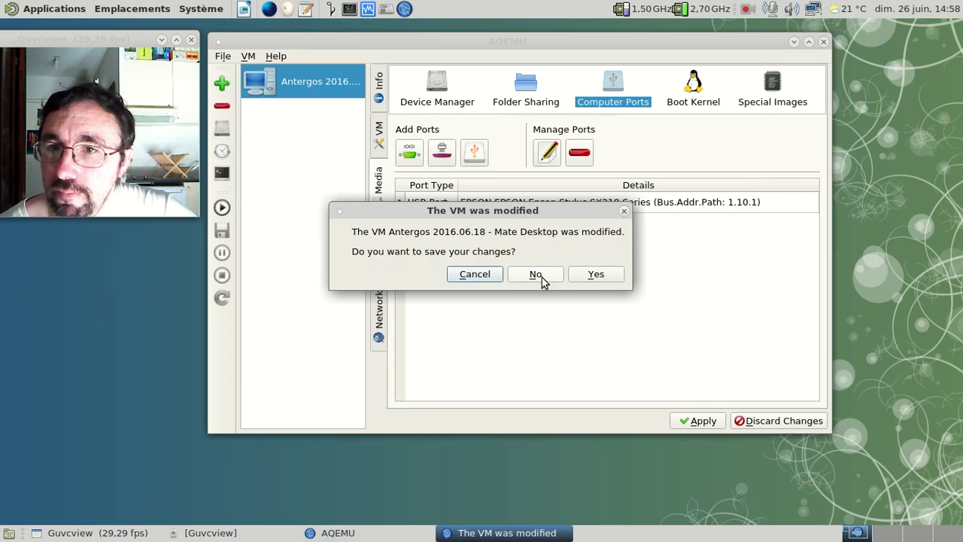
{"action": "left_click", "coordinate": [588, 275]}
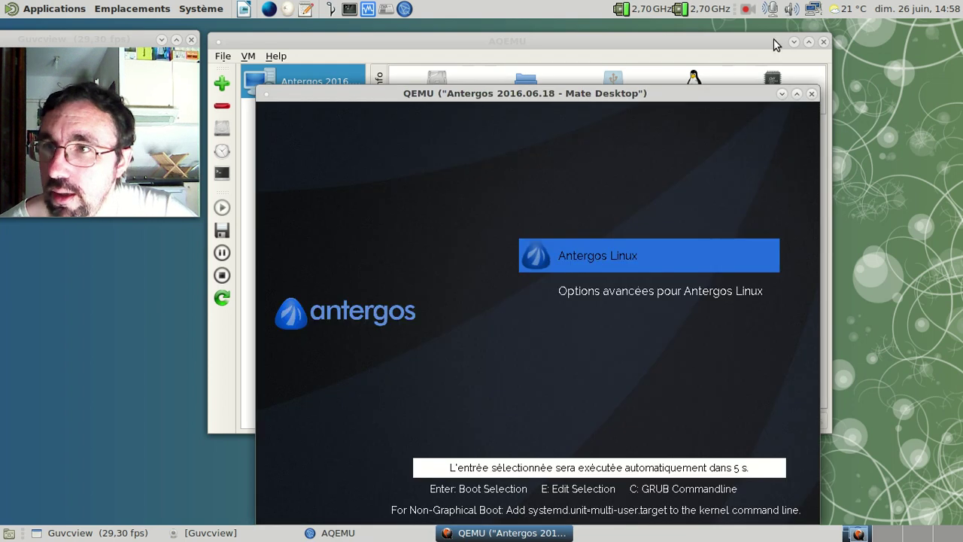
{"action": "left_click", "coordinate": [794, 42]}
{"action": "key", "text": "Return"}
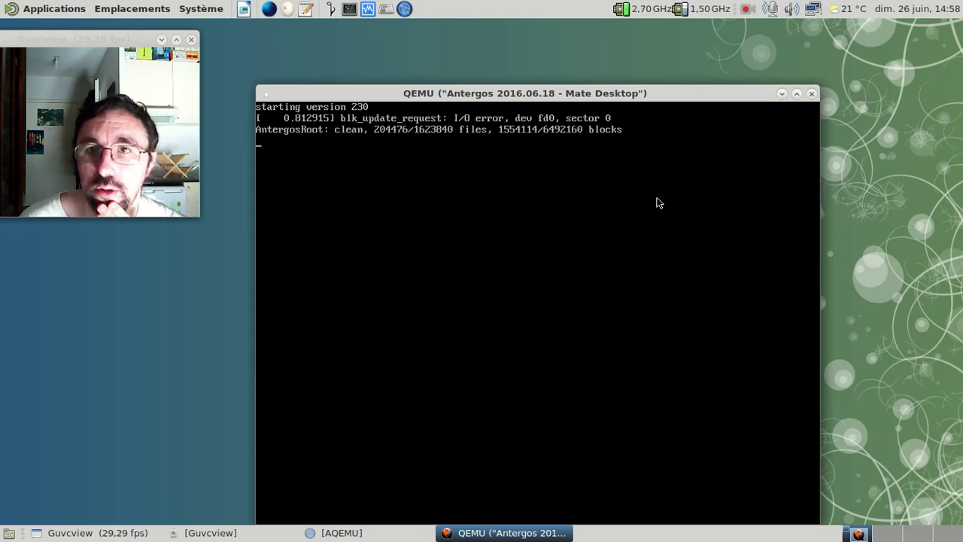
{"action": "left_click", "coordinate": [658, 202]}
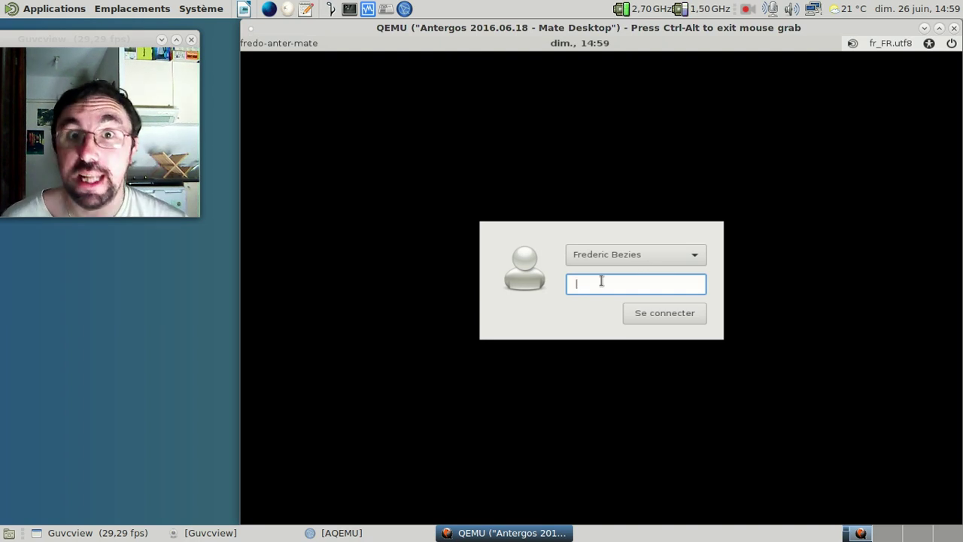
- Log in to the Antergos session with the account password
{"action": "type", "text": "•••"}
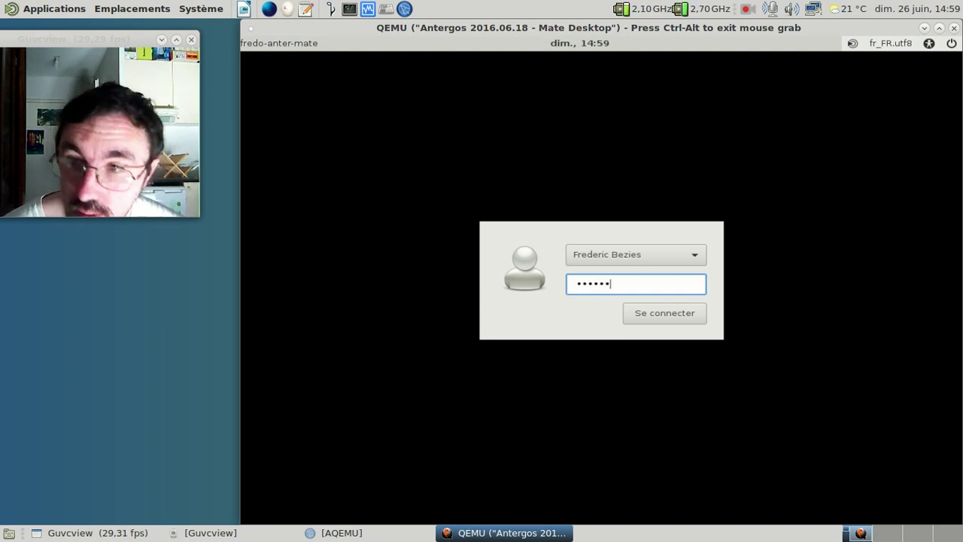
{"action": "type", "text": "•••••"}
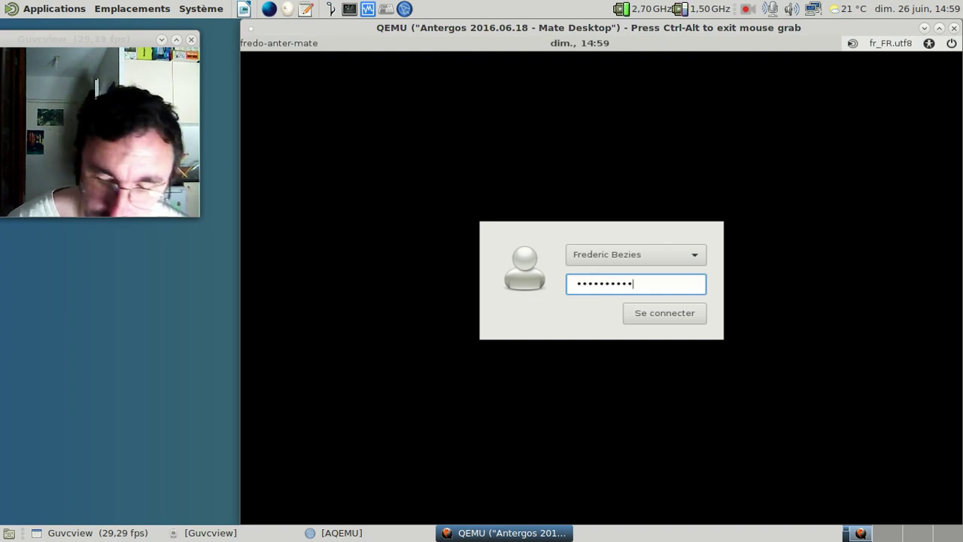
{"action": "key", "text": "Return"}
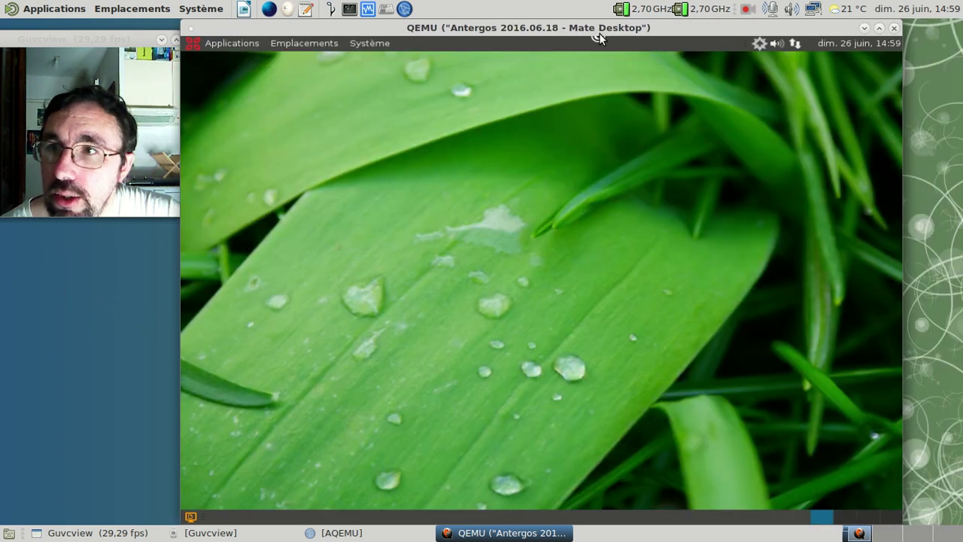
- Open the printing configuration (Configuration de l'impression) from the guest's system administration entries
{"action": "left_click", "coordinate": [601, 45]}
{"action": "left_click", "coordinate": [245, 46]}
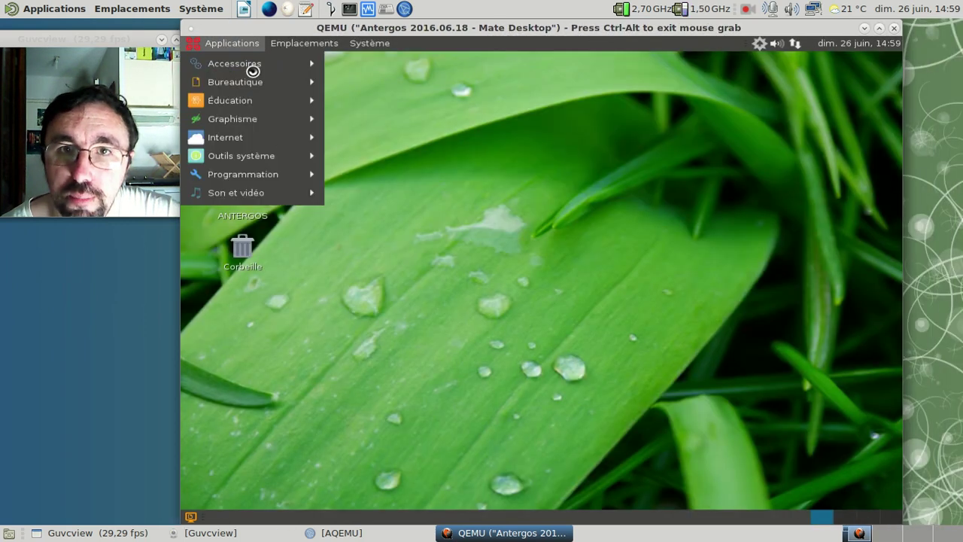
{"action": "left_click", "coordinate": [378, 37]}
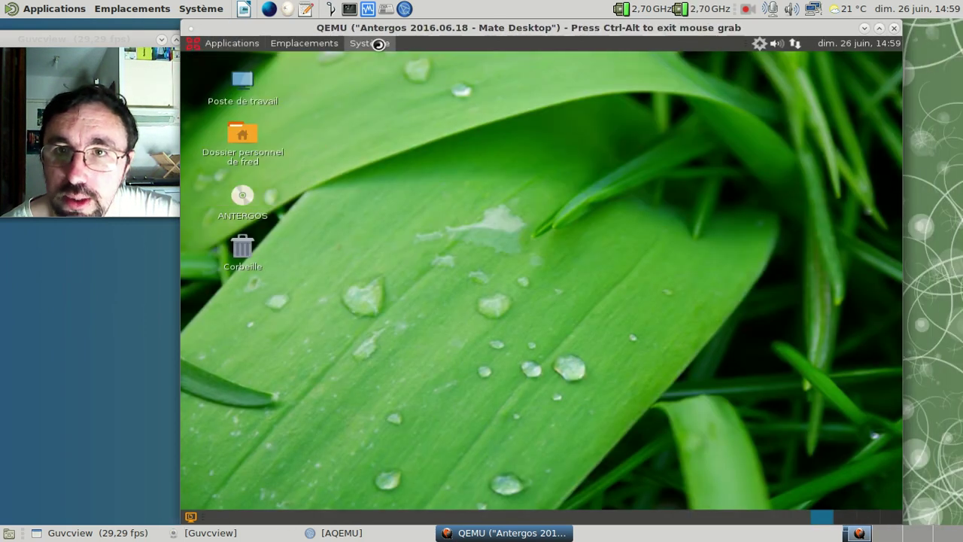
{"action": "left_click", "coordinate": [376, 44]}
{"action": "mouse_move", "coordinate": [401, 82]}
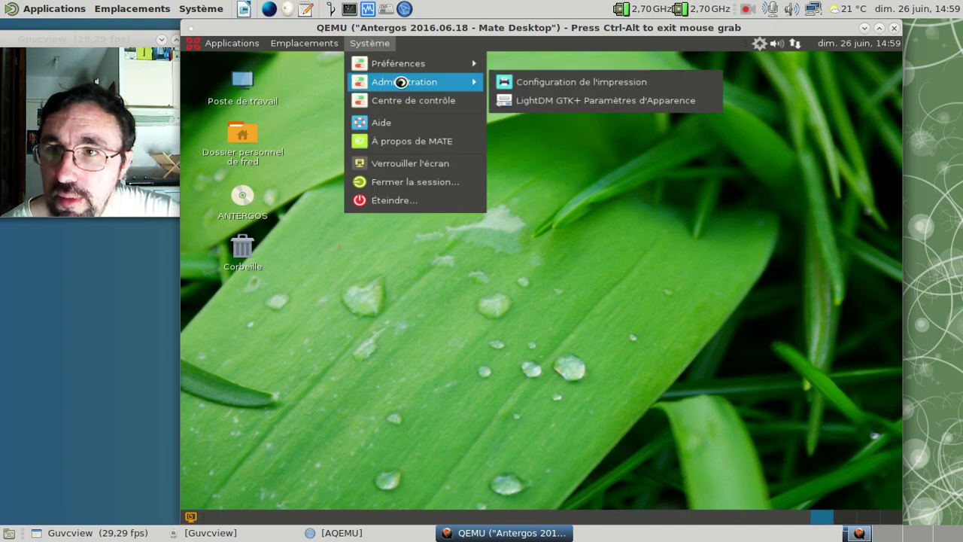
{"action": "left_click", "coordinate": [564, 82]}
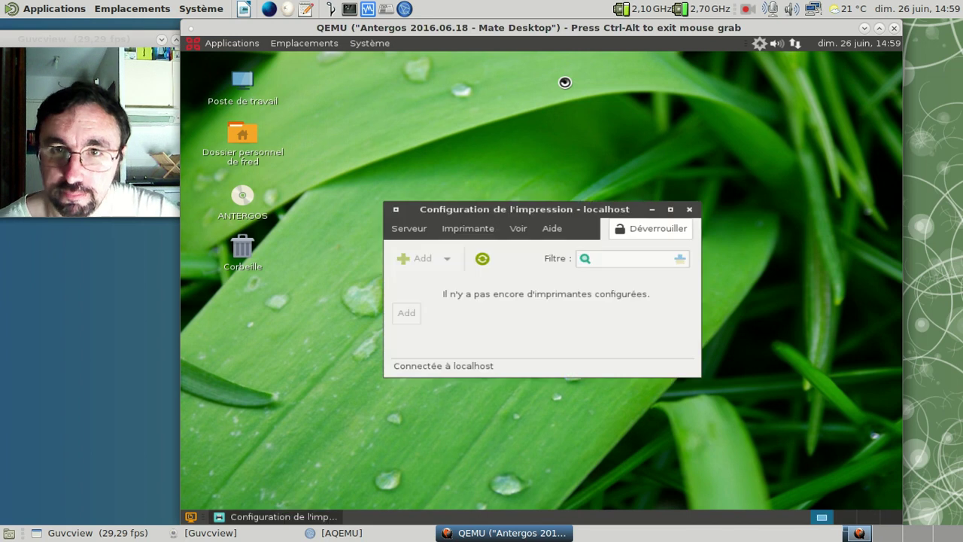
- Unlock the printer settings by authenticating with the account password, re-entering it until it is correct
{"action": "left_click", "coordinate": [620, 231]}
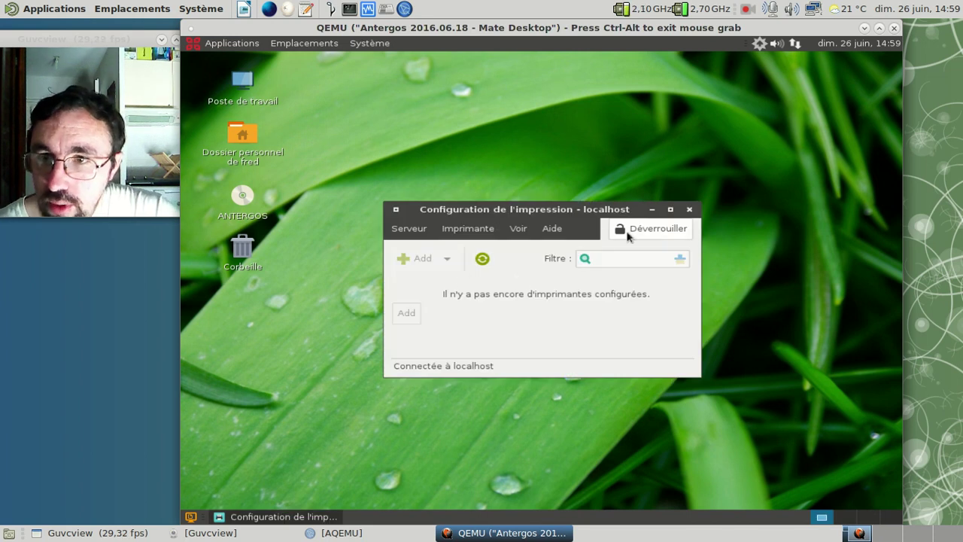
{"action": "type", "text": "●●●●●"}
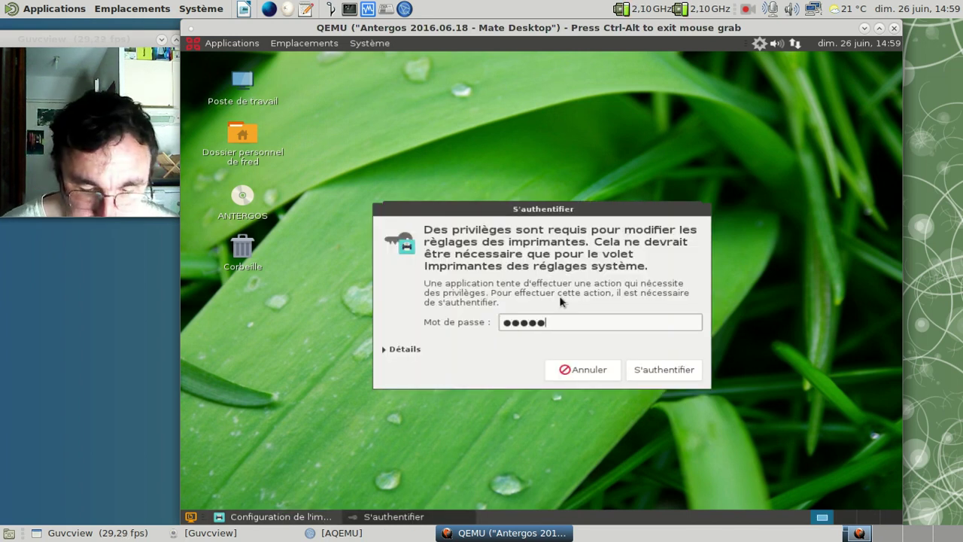
{"action": "key", "text": "BackSpace"}
{"action": "key", "text": "BackSpace"}
{"action": "key", "text": "BackSpace"}
{"action": "key", "text": "BackSpace"}
{"action": "key", "text": "BackSpace"}
{"action": "type", "text": "●●●●●●●●"}
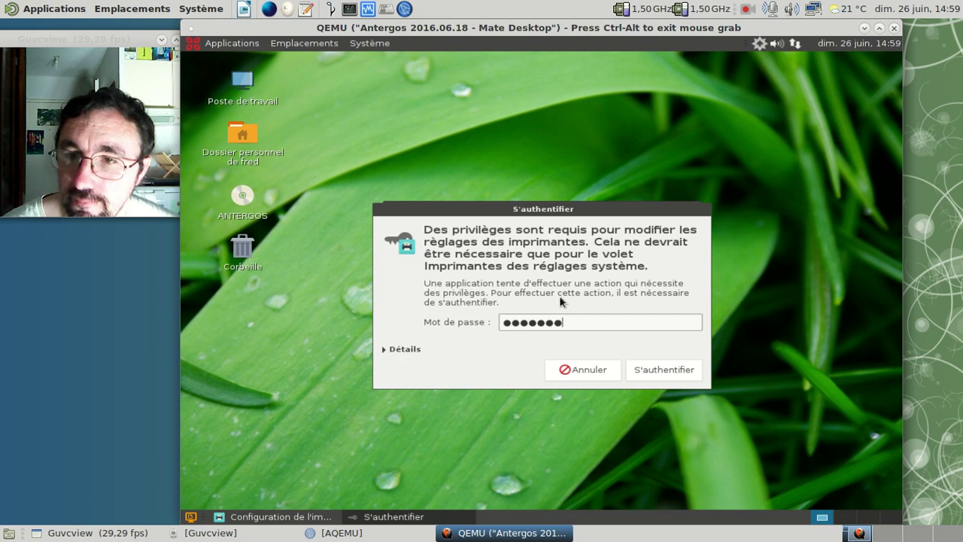
{"action": "key", "text": "Return"}
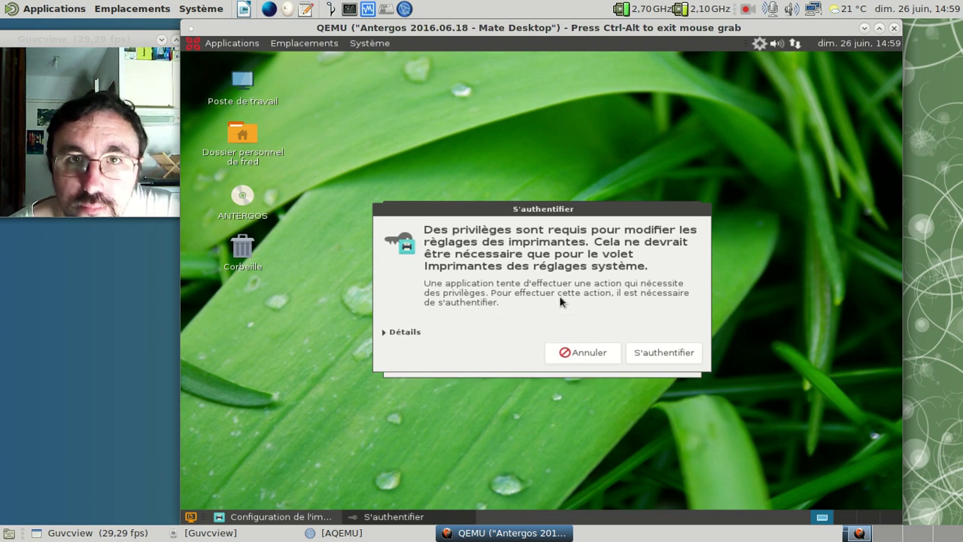
{"action": "type", "text": "●●●●●●●●●●●"}
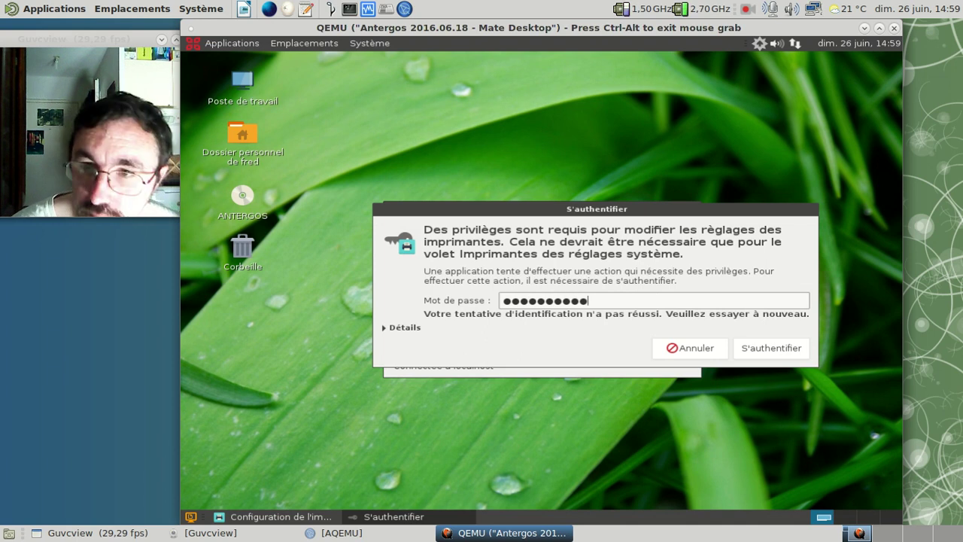
{"action": "key", "text": "BackSpace"}
{"action": "key", "text": "BackSpace"}
{"action": "key", "text": "BackSpace"}
{"action": "key", "text": "BackSpace"}
{"action": "key", "text": "BackSpace"}
{"action": "key", "text": "BackSpace"}
{"action": "key", "text": "BackSpace"}
{"action": "key", "text": "BackSpace"}
{"action": "key", "text": "BackSpace"}
{"action": "key", "text": "BackSpace"}
{"action": "key", "text": "BackSpace"}
{"action": "type", "text": "●●●●●"}
{"action": "key", "text": "BackSpace"}
{"action": "key", "text": "BackSpace"}
{"action": "key", "text": "BackSpace"}
{"action": "key", "text": "BackSpace"}
{"action": "key", "text": "BackSpace"}
{"action": "type", "text": "●●●●●●●"}
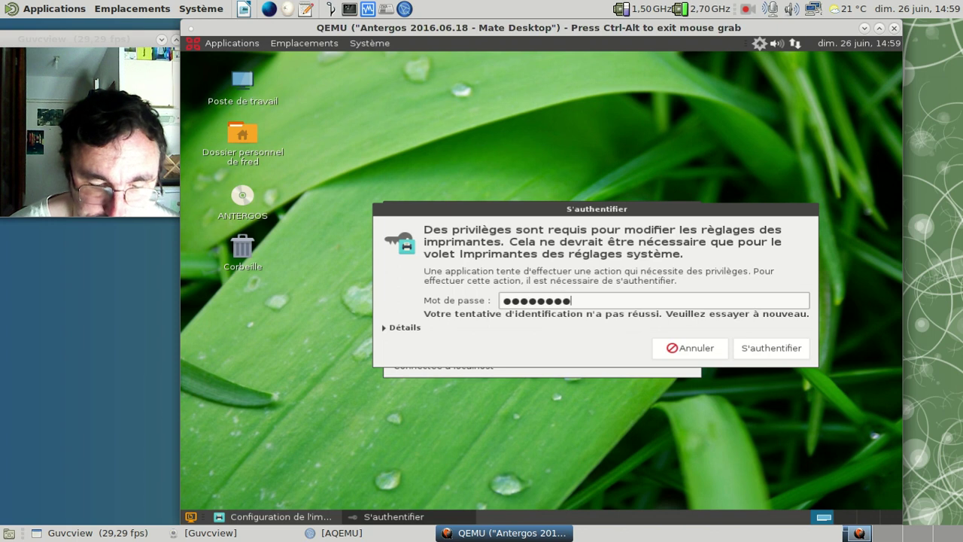
{"action": "type", "text": "●●●●"}
{"action": "key", "text": "Return"}
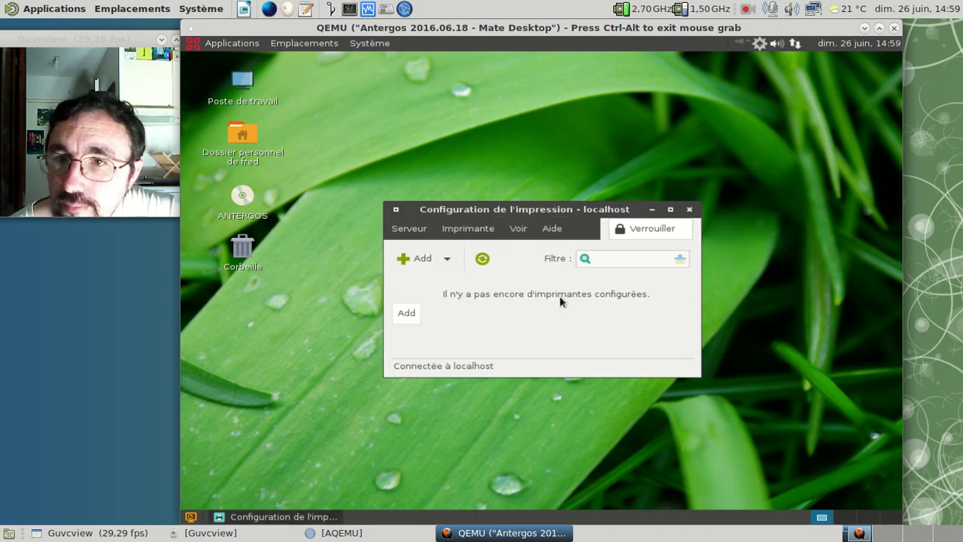
- Start adding the USB-connected Epson Stylus SX218 as a new printer and launch its driver search
{"action": "left_click", "coordinate": [413, 262]}
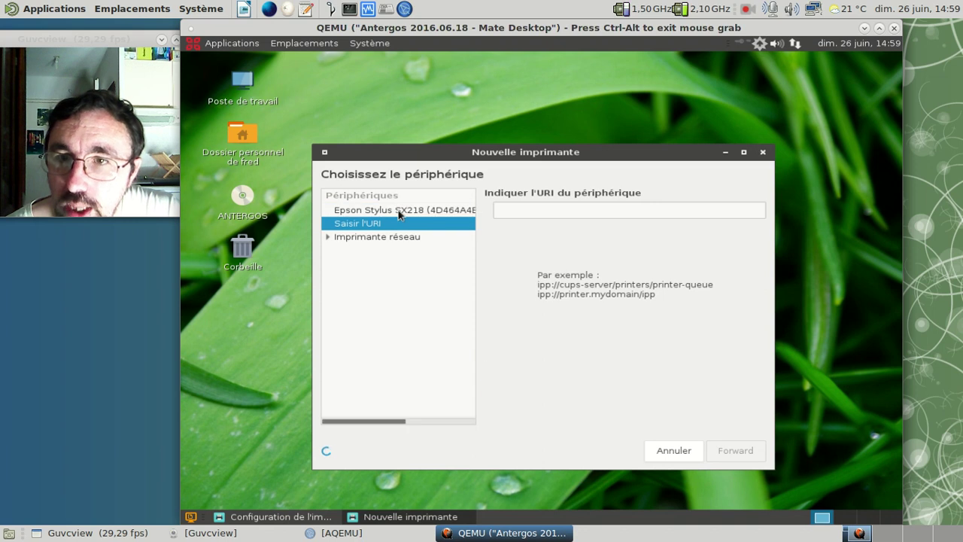
{"action": "left_click", "coordinate": [721, 462]}
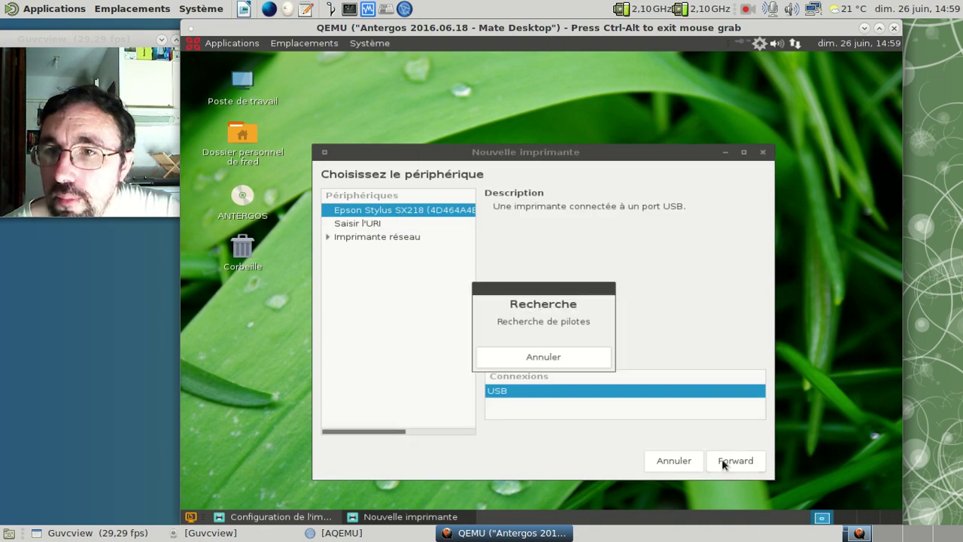
{"action": "left_click", "coordinate": [204, 47]}
{"action": "left_click", "coordinate": [202, 47]}
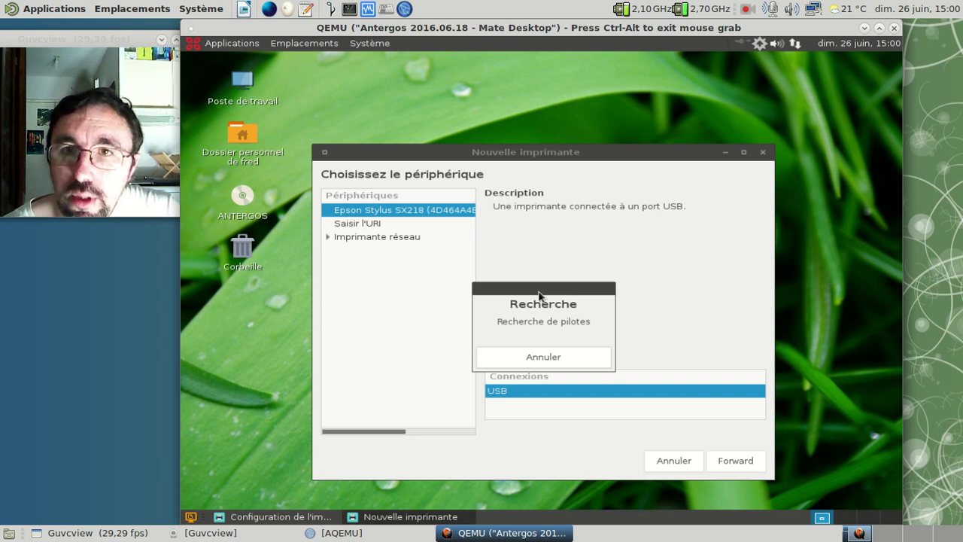
- Open the desktop appearance preferences and apply the BlackMATE theme
{"action": "left_click", "coordinate": [373, 43]}
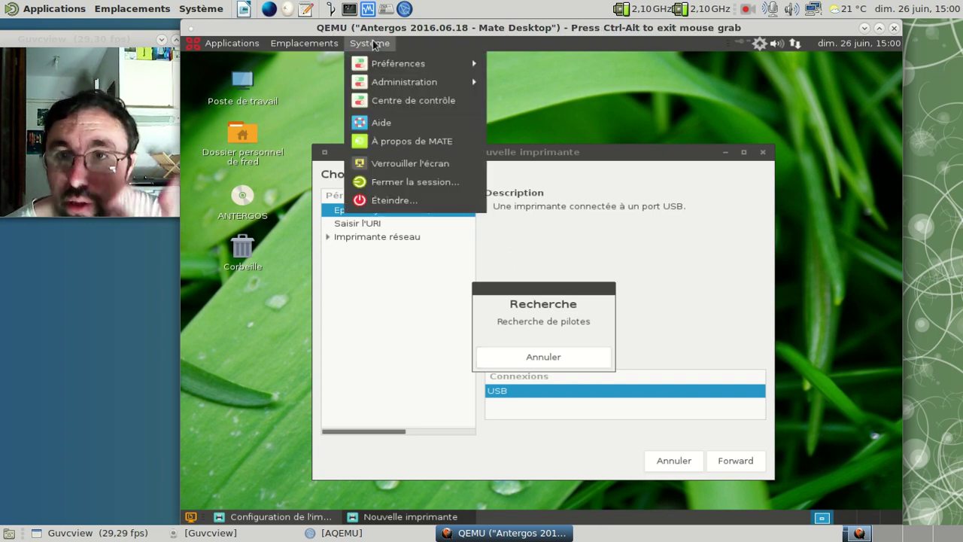
{"action": "mouse_move", "coordinate": [393, 61]}
{"action": "mouse_move", "coordinate": [534, 74]}
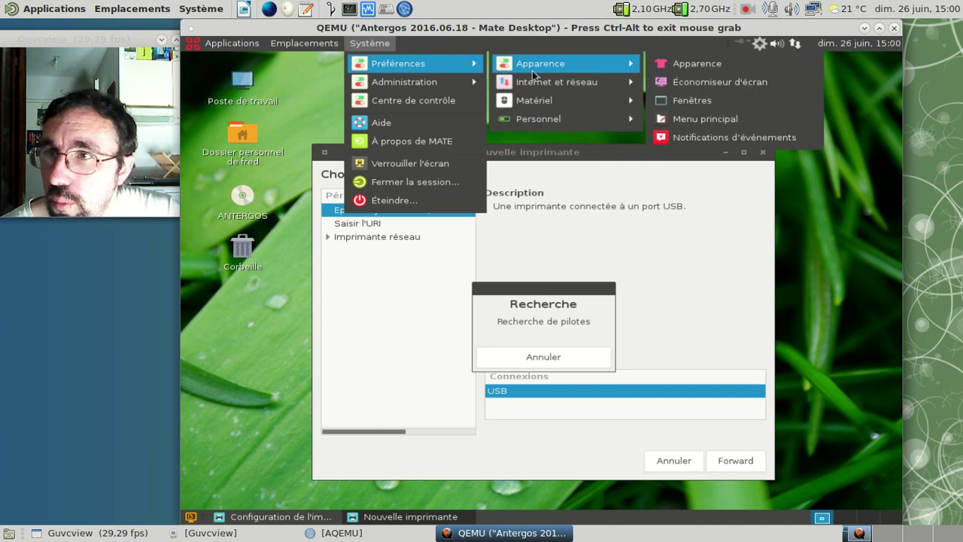
{"action": "left_click", "coordinate": [707, 66]}
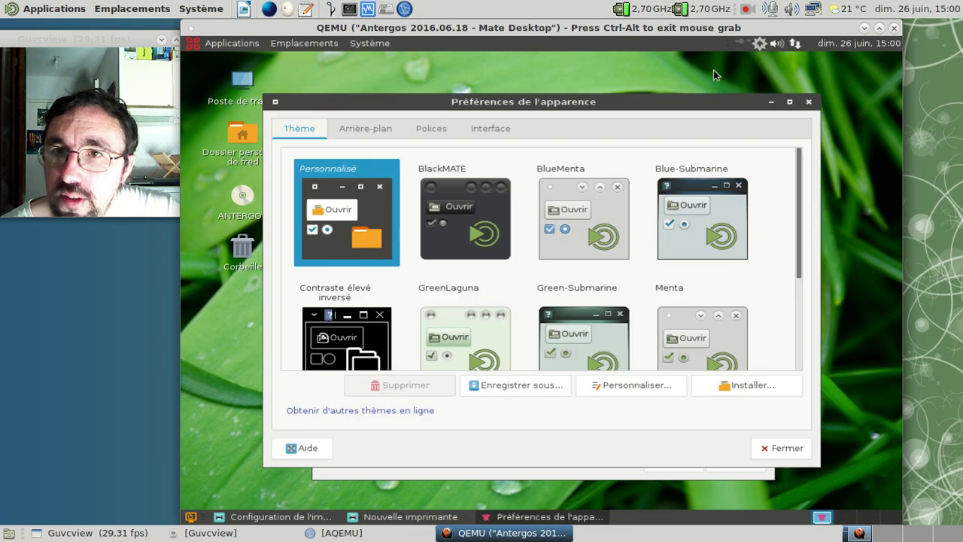
{"action": "left_click", "coordinate": [465, 210]}
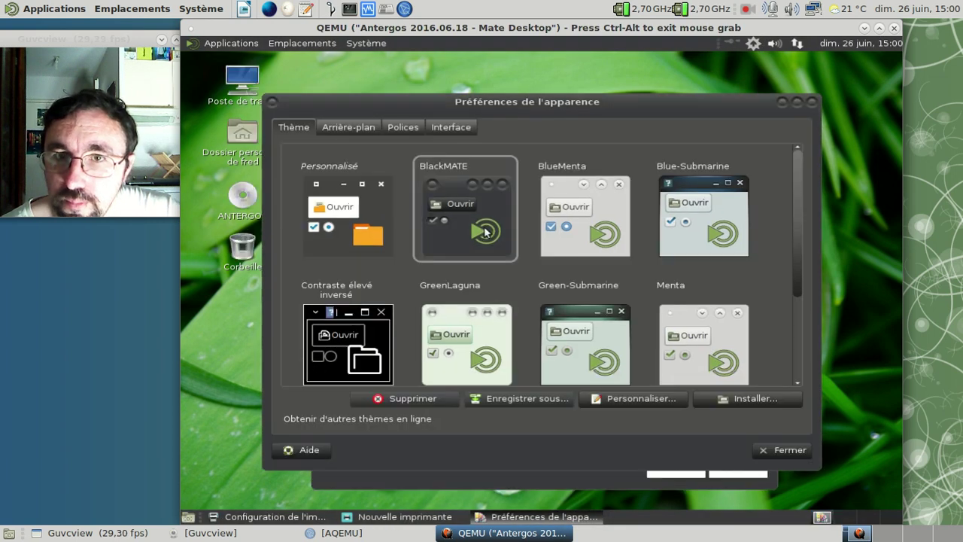
- Customise the BlackMATE theme to use the Numix-Square icon set
{"action": "left_click", "coordinate": [621, 400]}
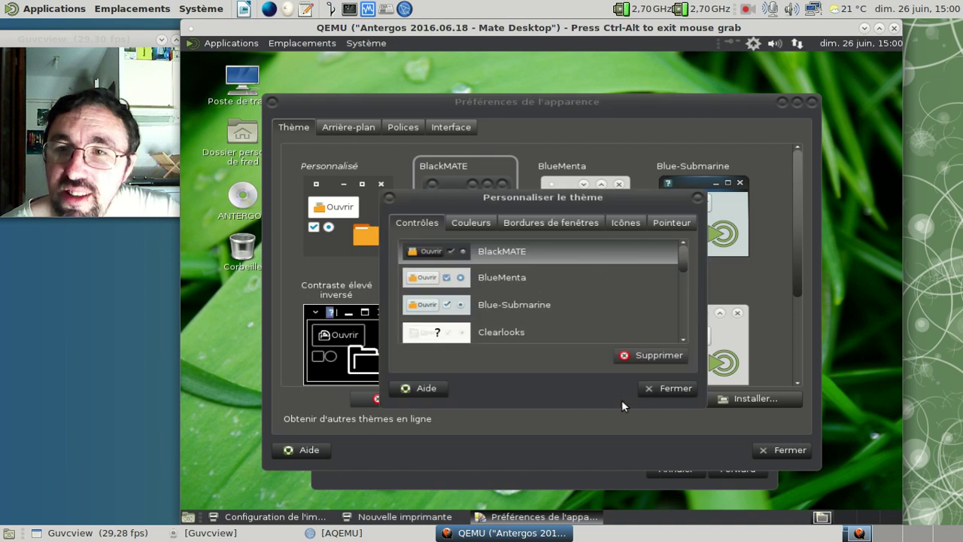
{"action": "left_click", "coordinate": [470, 222]}
{"action": "left_click", "coordinate": [626, 223]}
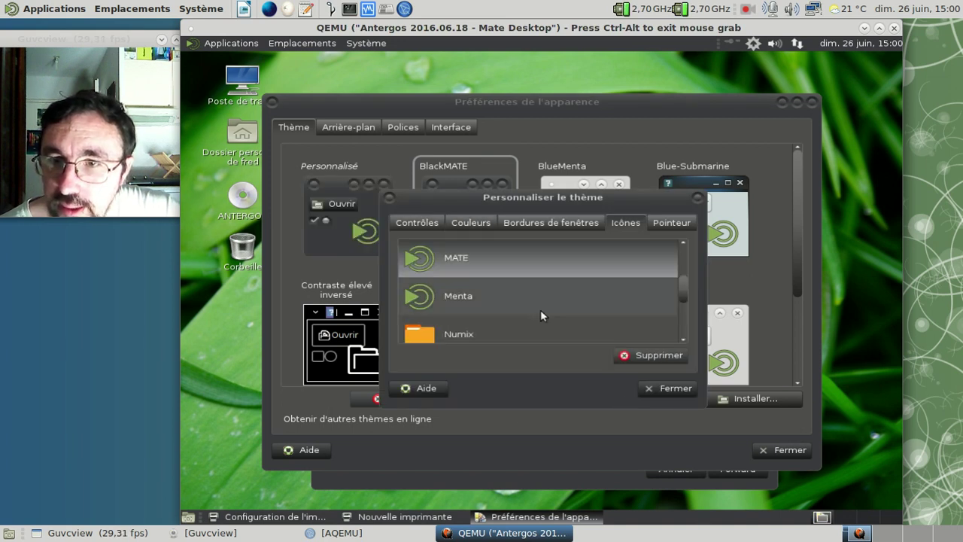
{"action": "scroll", "coordinate": [540, 309], "scroll_direction": "down", "scroll_amount": 3}
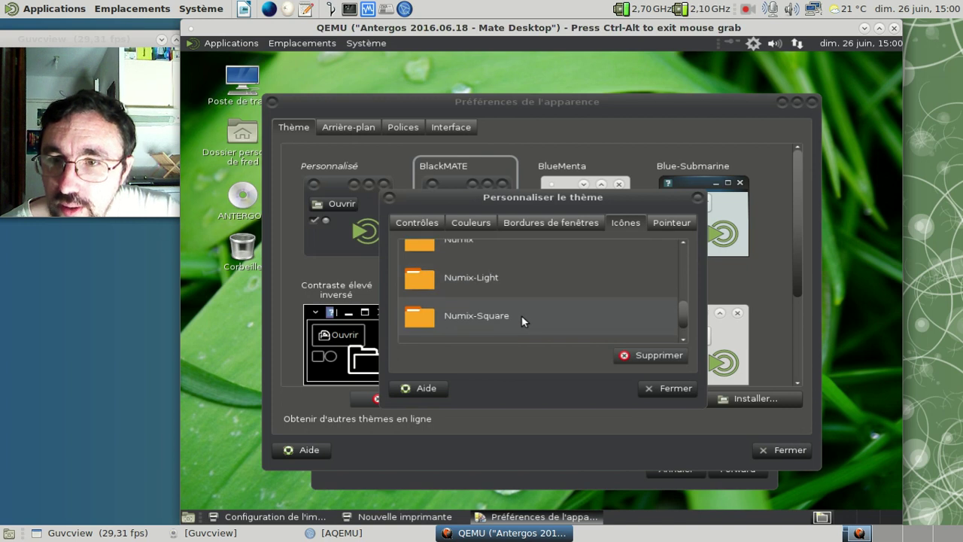
{"action": "left_click", "coordinate": [521, 315]}
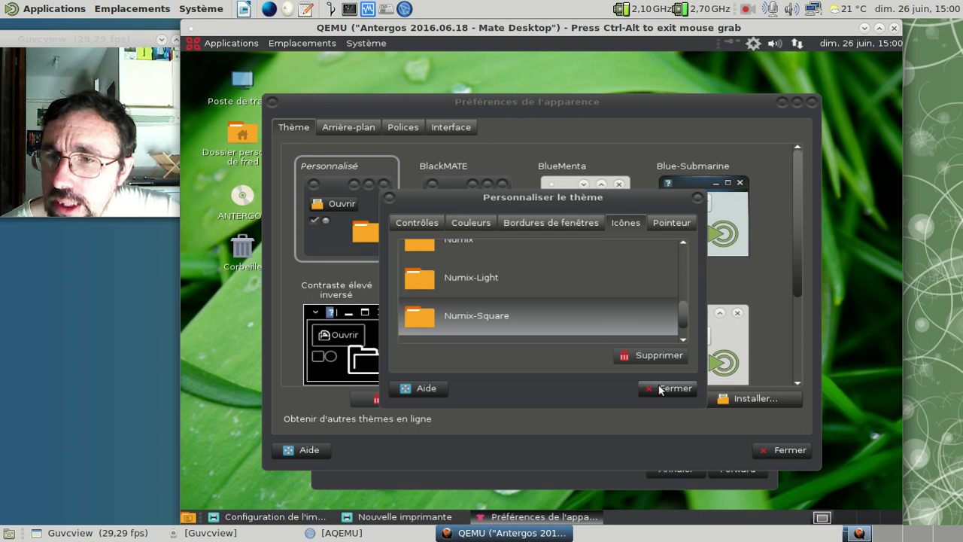
- Try the Numix-Light and Numix icon sets for comparison and reselect Numix-Square
{"action": "left_click", "coordinate": [497, 277]}
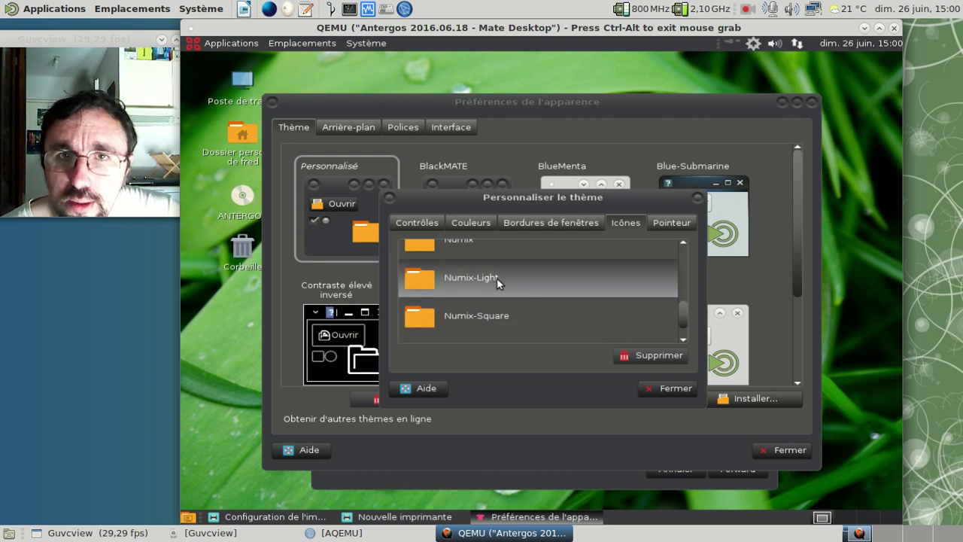
{"action": "left_click", "coordinate": [475, 250]}
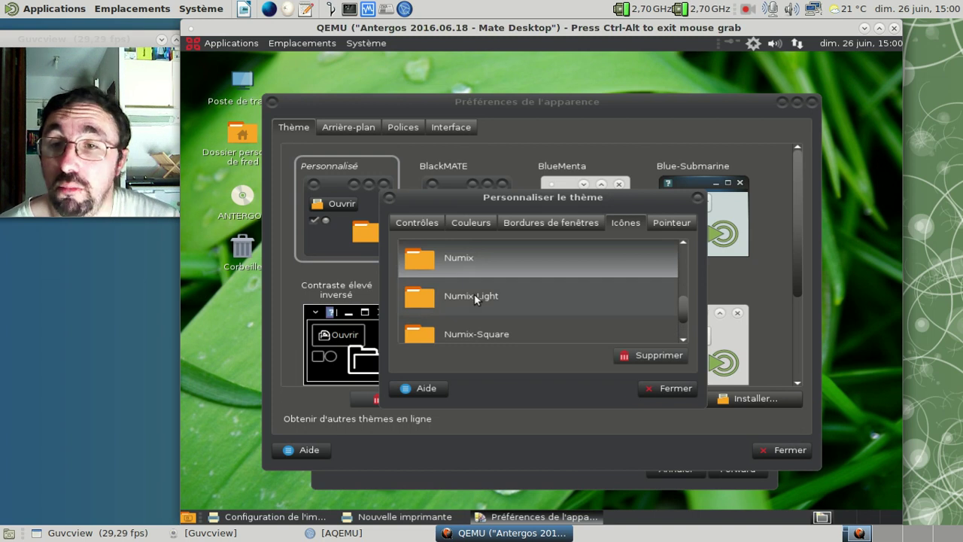
{"action": "left_click", "coordinate": [496, 333]}
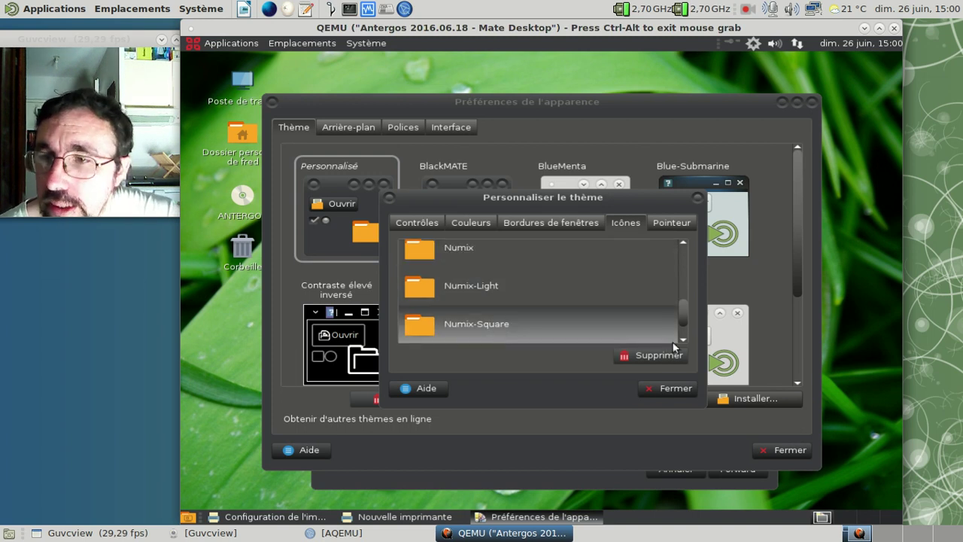
- Close the theme customisation dialog and the appearance preferences
{"action": "left_click", "coordinate": [662, 388]}
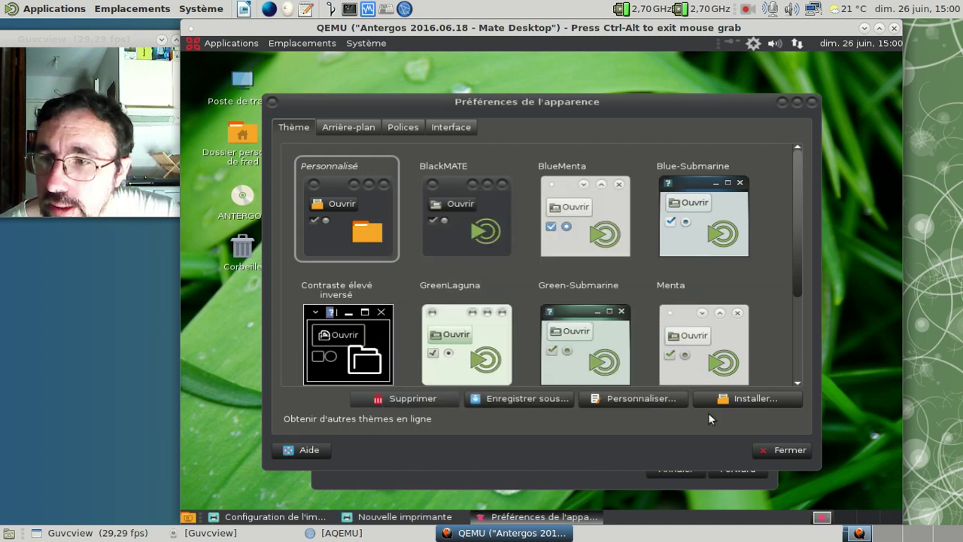
{"action": "left_click", "coordinate": [760, 449]}
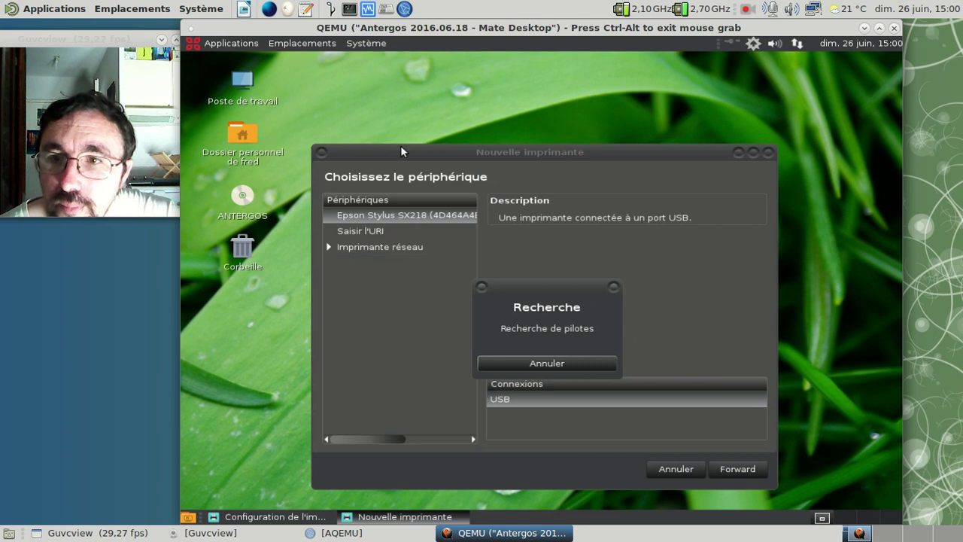
- Open a blank LibreOffice Writer document to check its icons under the current theme, and quit Writer
{"action": "left_click", "coordinate": [247, 43]}
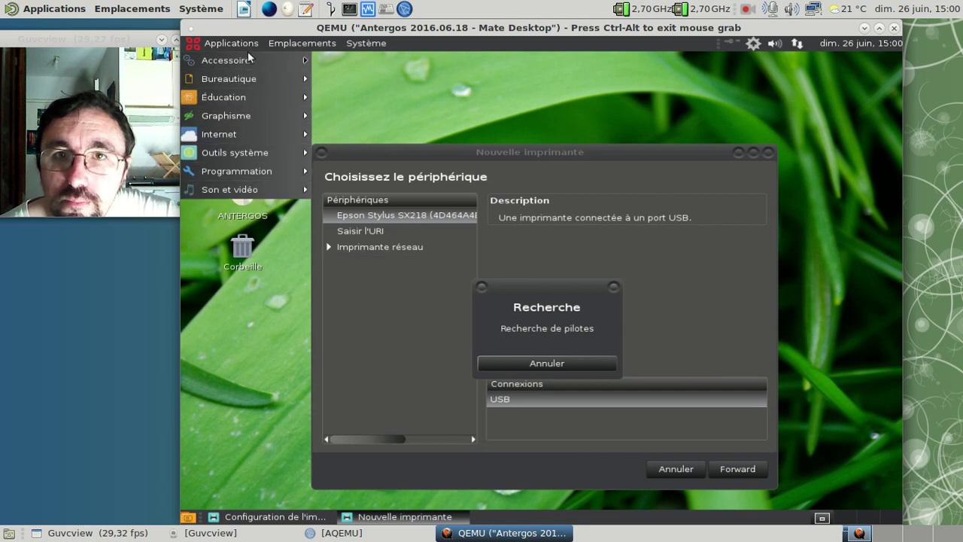
{"action": "mouse_move", "coordinate": [253, 76]}
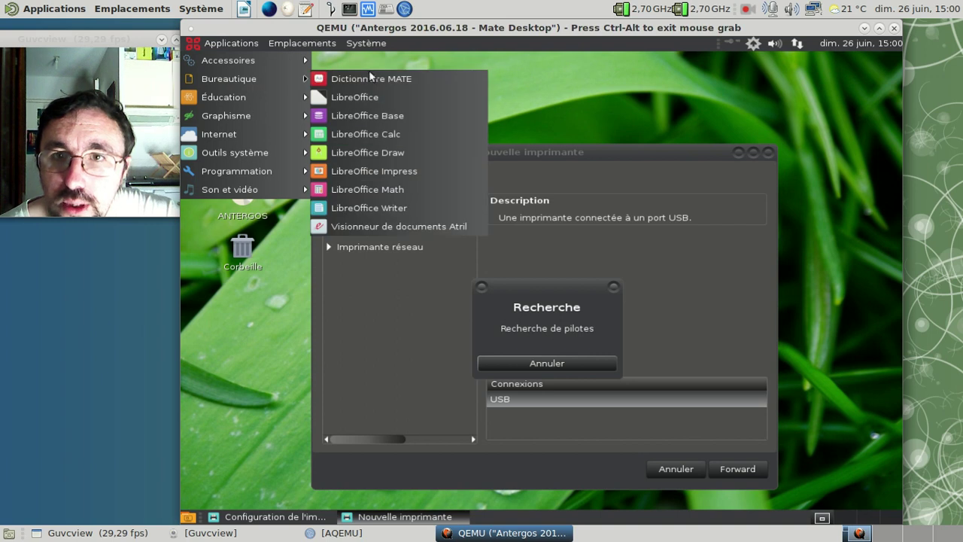
{"action": "left_click", "coordinate": [379, 203]}
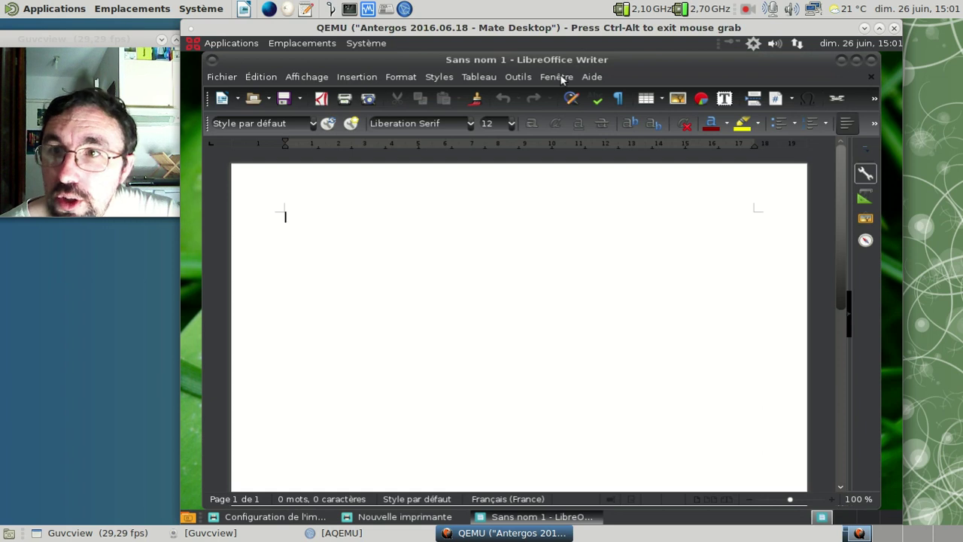
{"action": "left_click", "coordinate": [541, 80]}
{"action": "mouse_move", "coordinate": [222, 77]}
{"action": "left_click", "coordinate": [270, 405]}
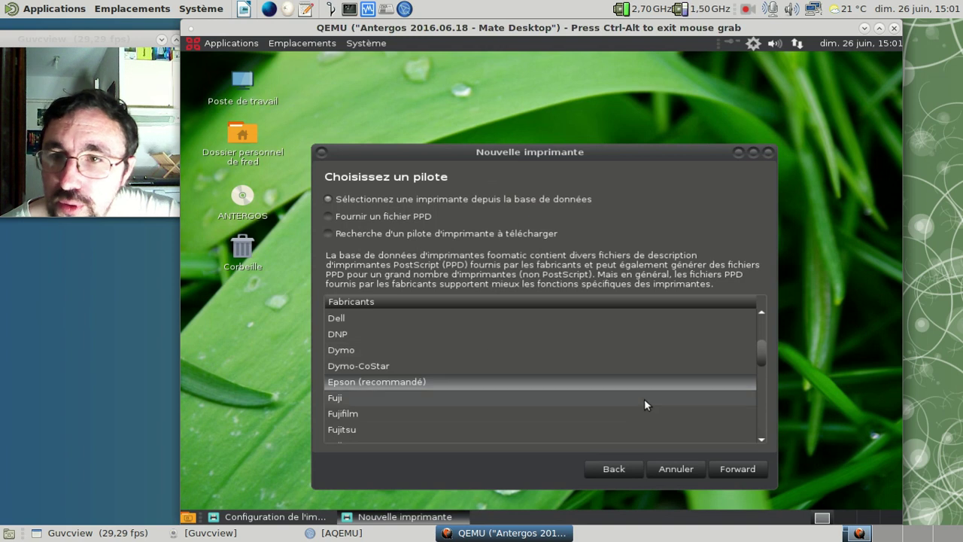
- Finish adding the Epson Stylus SX218 with the recommended Stylus SX215 CUPS+Gutenprint driver and default description, and print a test page
{"action": "left_click", "coordinate": [736, 469]}
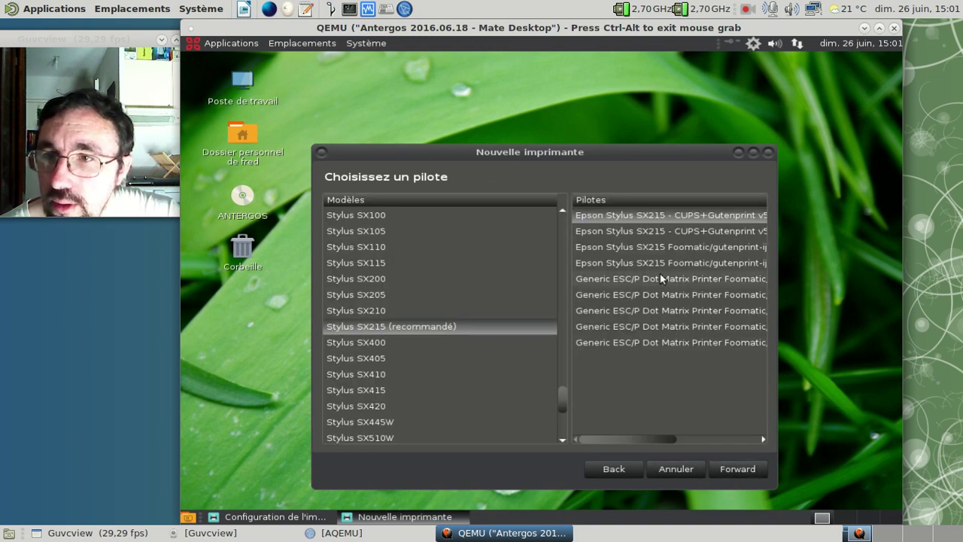
{"action": "left_click", "coordinate": [738, 469]}
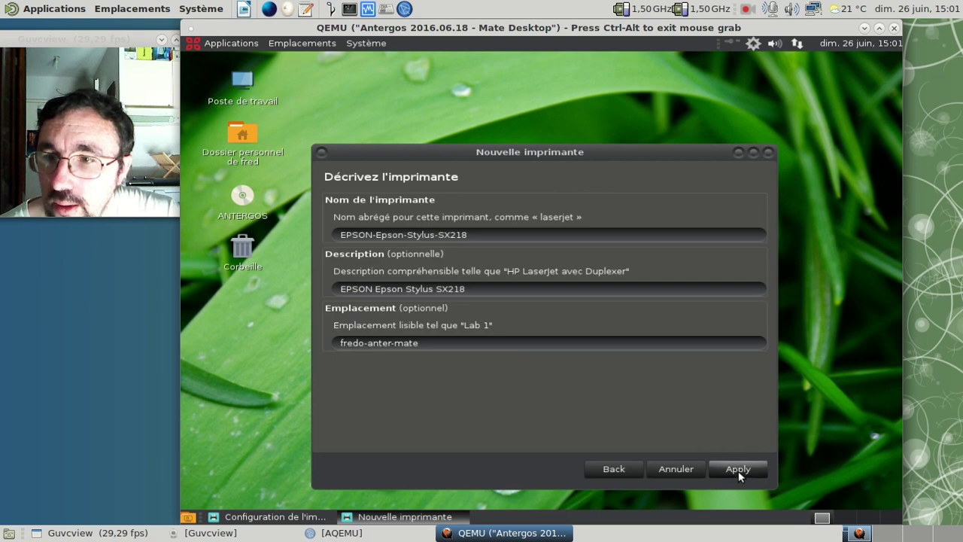
{"action": "left_click", "coordinate": [738, 469]}
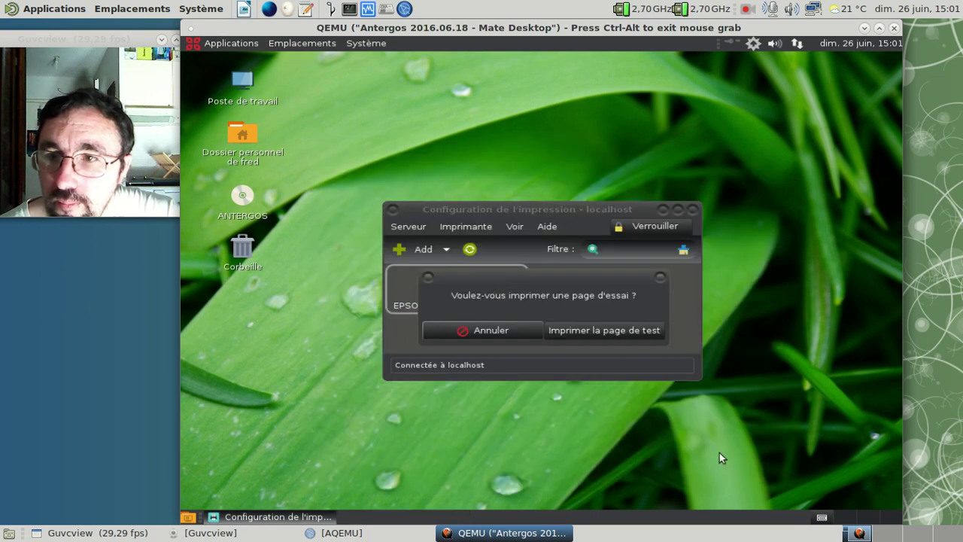
{"action": "left_click", "coordinate": [652, 331]}
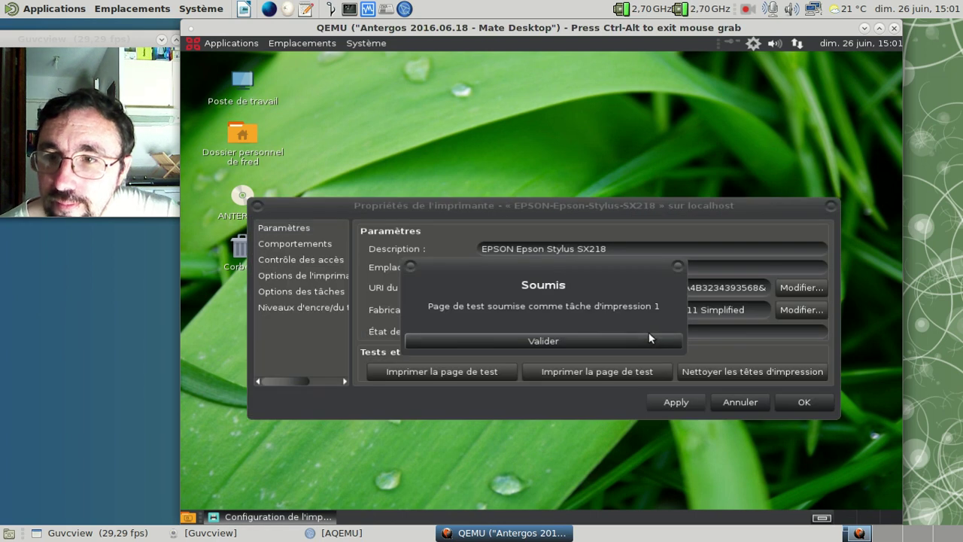
{"action": "left_click", "coordinate": [651, 338]}
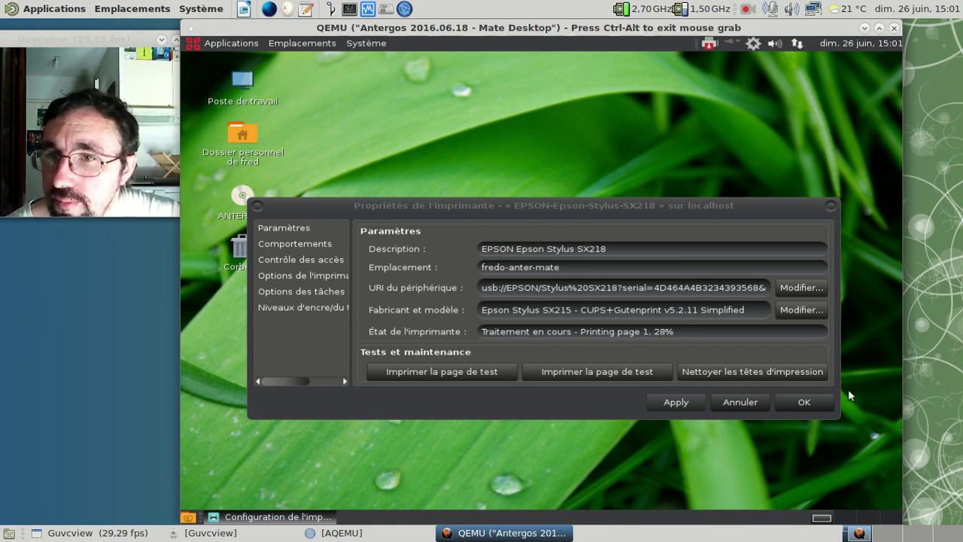
- Launch the Vidéos player to check its appearance and close it
{"action": "left_click", "coordinate": [254, 43]}
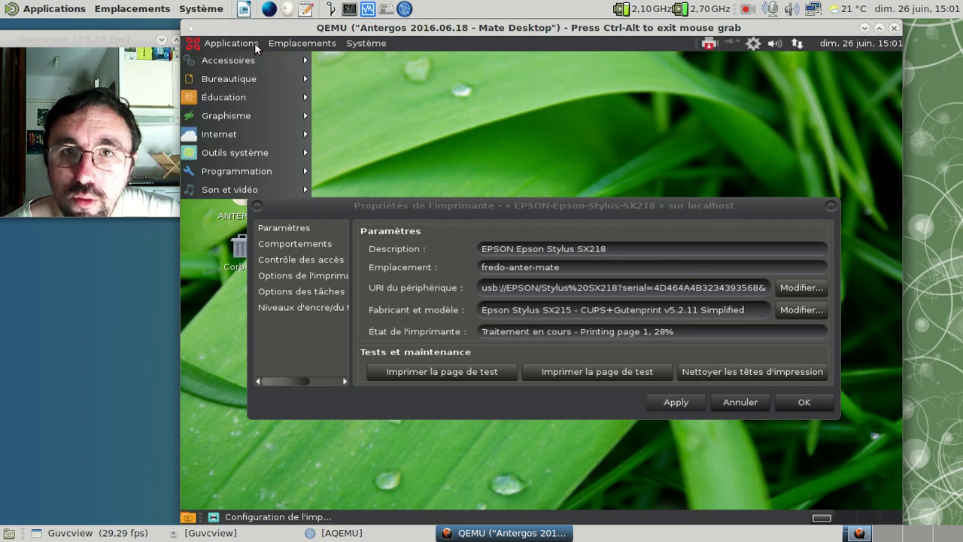
{"action": "mouse_move", "coordinate": [256, 85]}
{"action": "mouse_move", "coordinate": [255, 133]}
{"action": "mouse_move", "coordinate": [254, 150]}
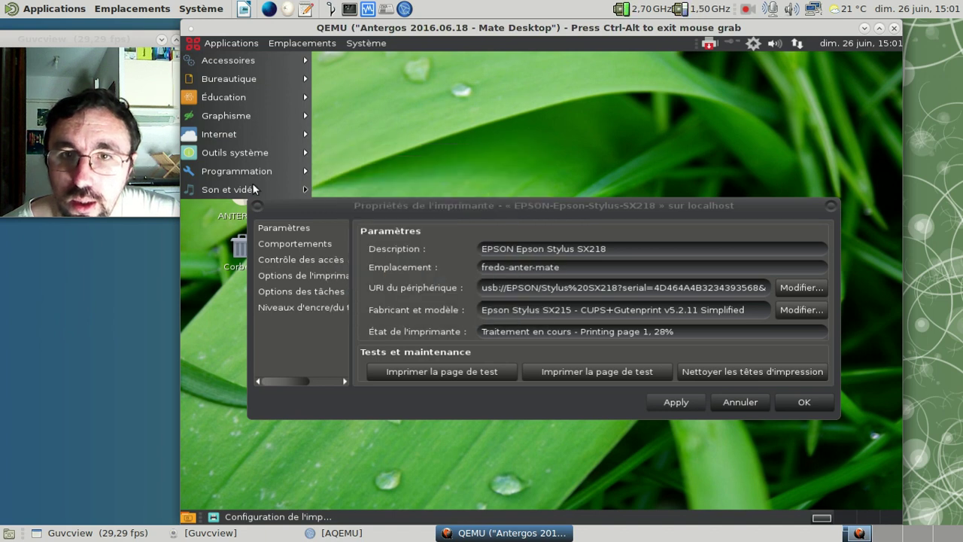
{"action": "mouse_move", "coordinate": [253, 189]}
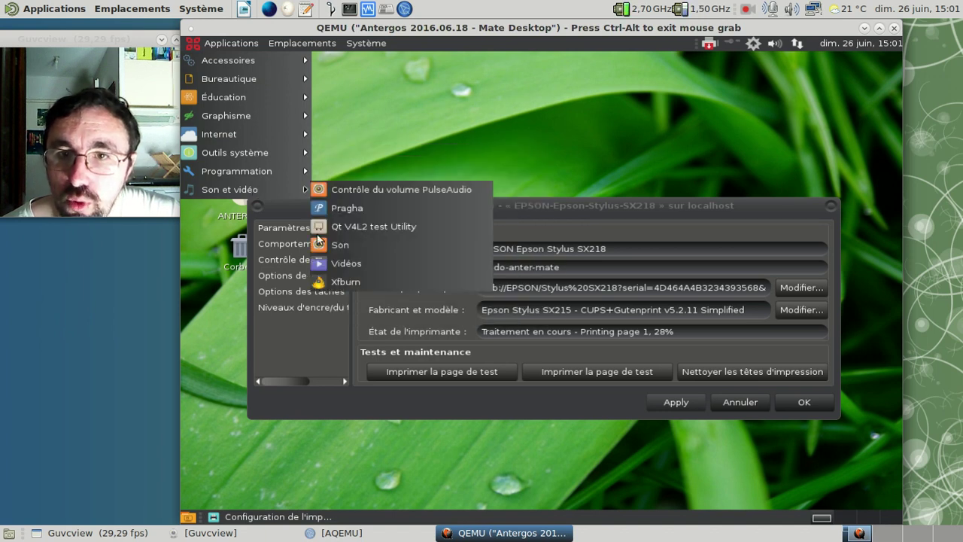
{"action": "left_click", "coordinate": [342, 263]}
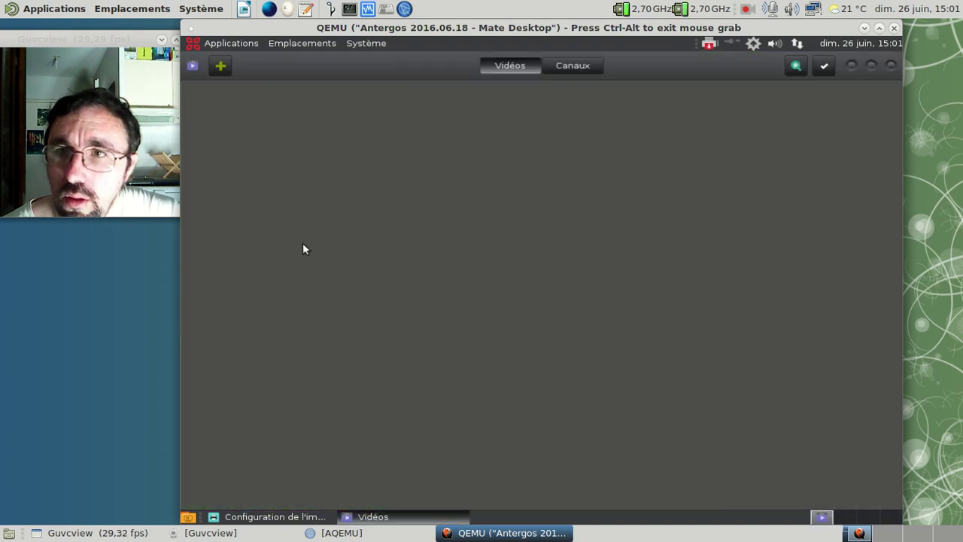
{"action": "left_click", "coordinate": [893, 66]}
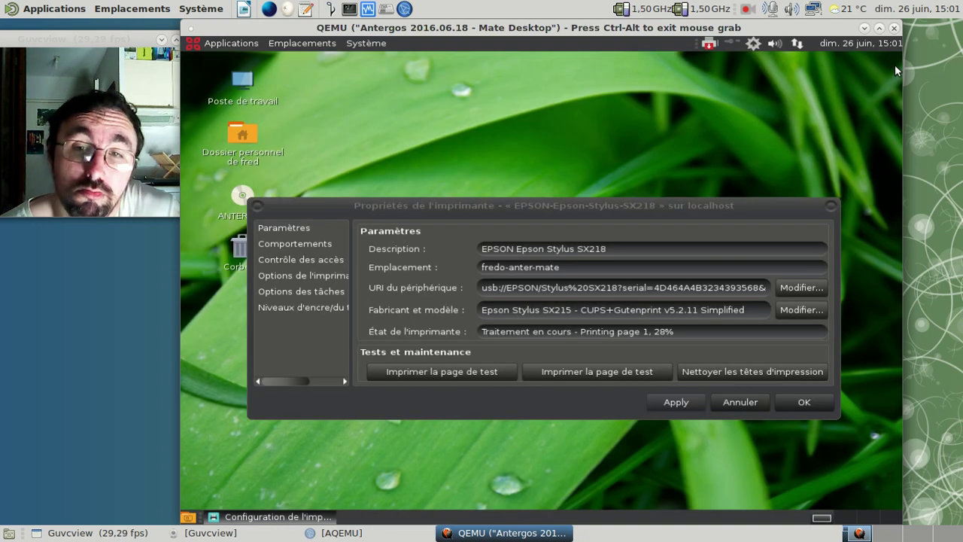
{"action": "left_click", "coordinate": [238, 48]}
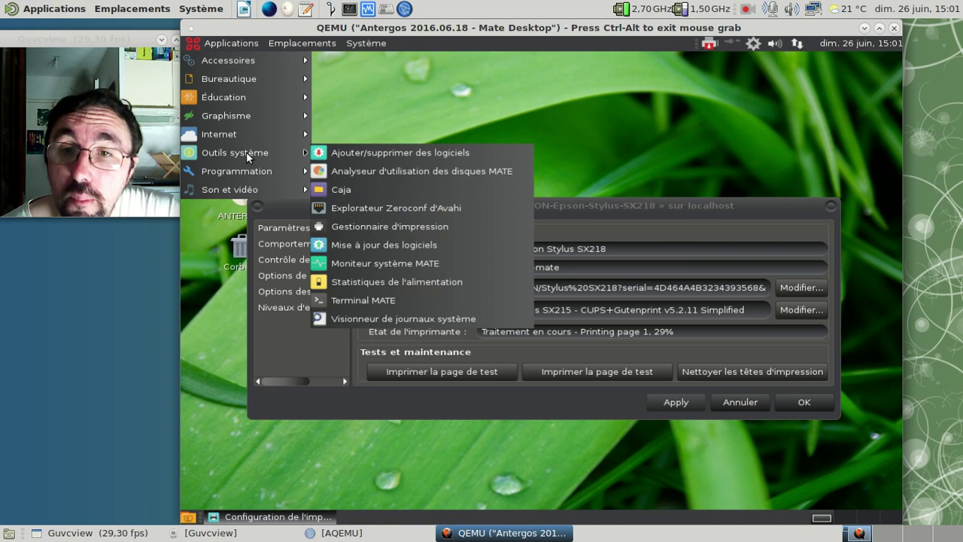
{"action": "mouse_move", "coordinate": [244, 181]}
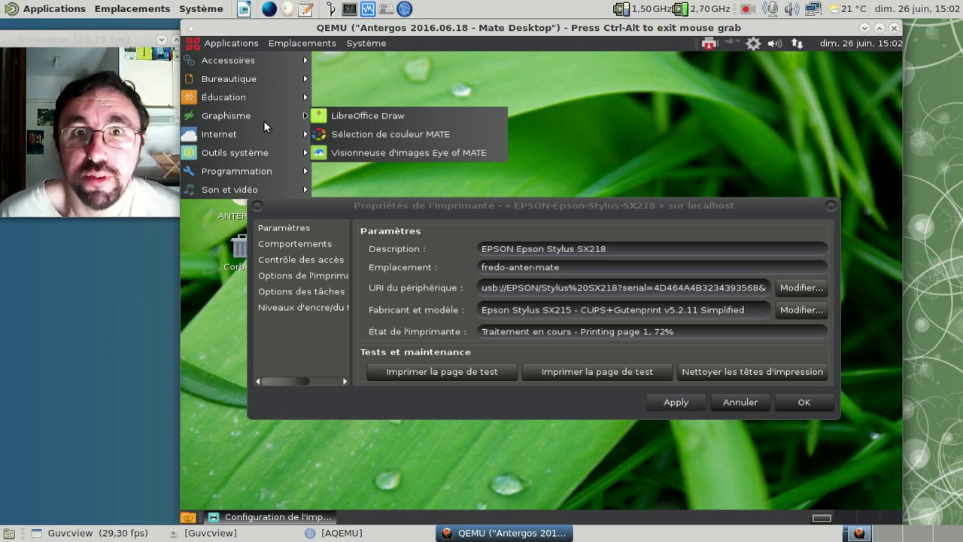
{"action": "left_click", "coordinate": [300, 40]}
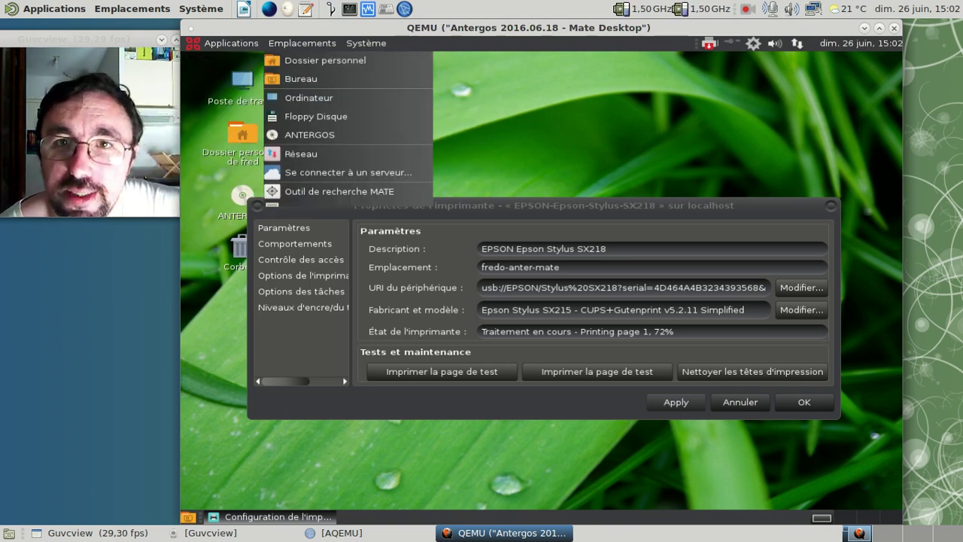
{"action": "left_click", "coordinate": [367, 43]}
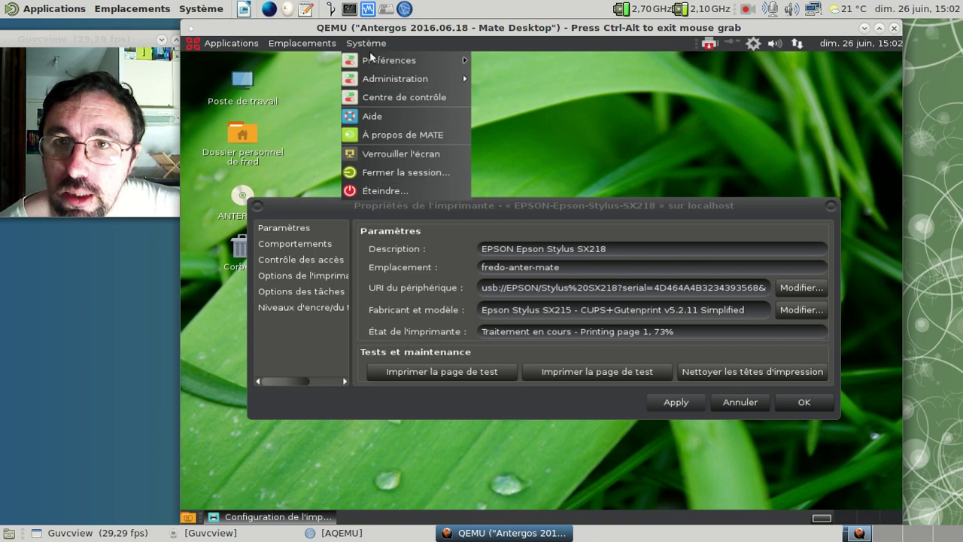
{"action": "mouse_move", "coordinate": [454, 61]}
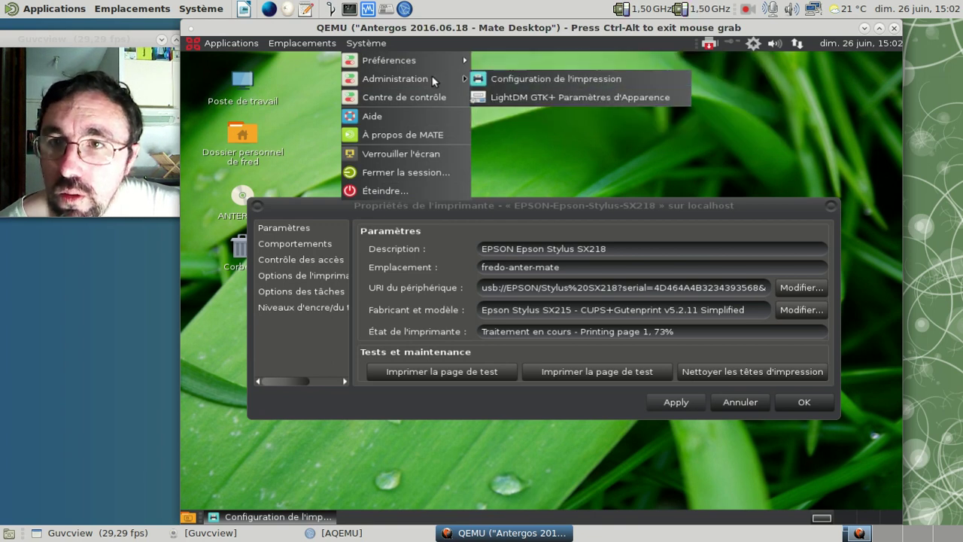
{"action": "left_click", "coordinate": [312, 48]}
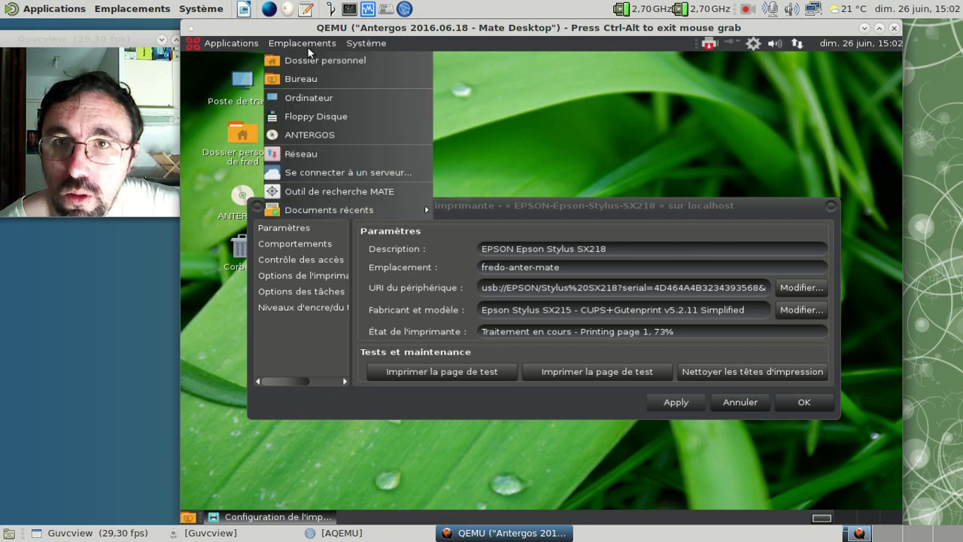
- Reopen the desktop appearance preferences, apply the standard BlackMATE theme and close the preferences
{"action": "left_click", "coordinate": [366, 42]}
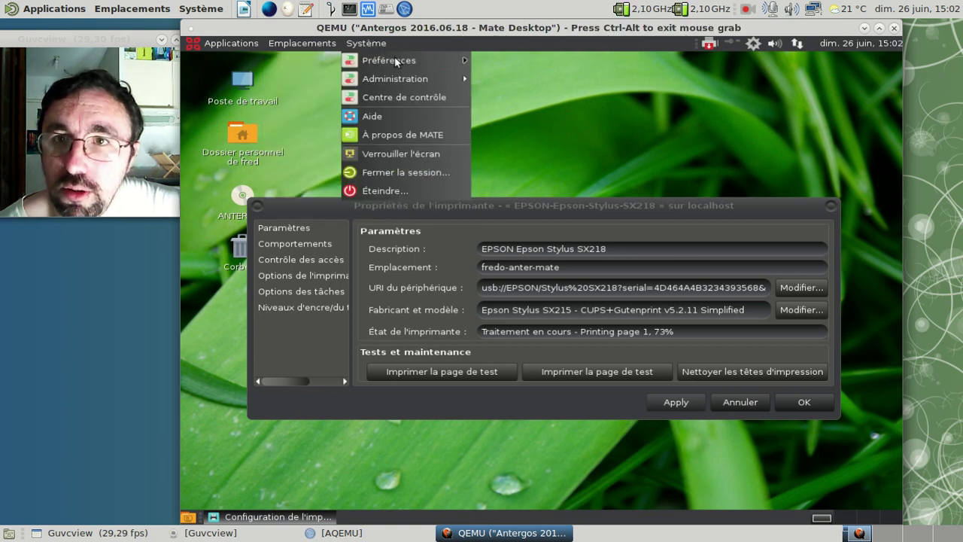
{"action": "mouse_move", "coordinate": [395, 60]}
{"action": "mouse_move", "coordinate": [517, 66]}
{"action": "left_click", "coordinate": [623, 63]}
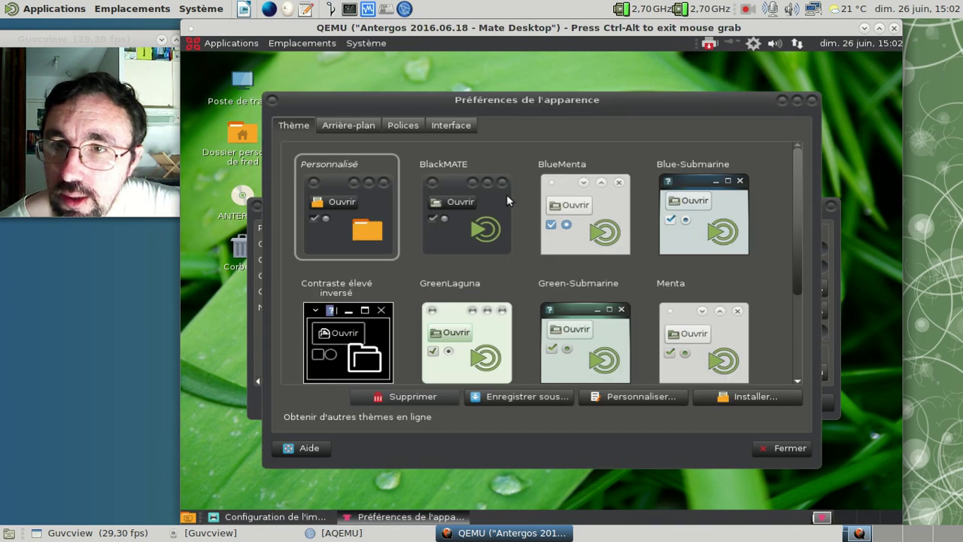
{"action": "left_click", "coordinate": [490, 194]}
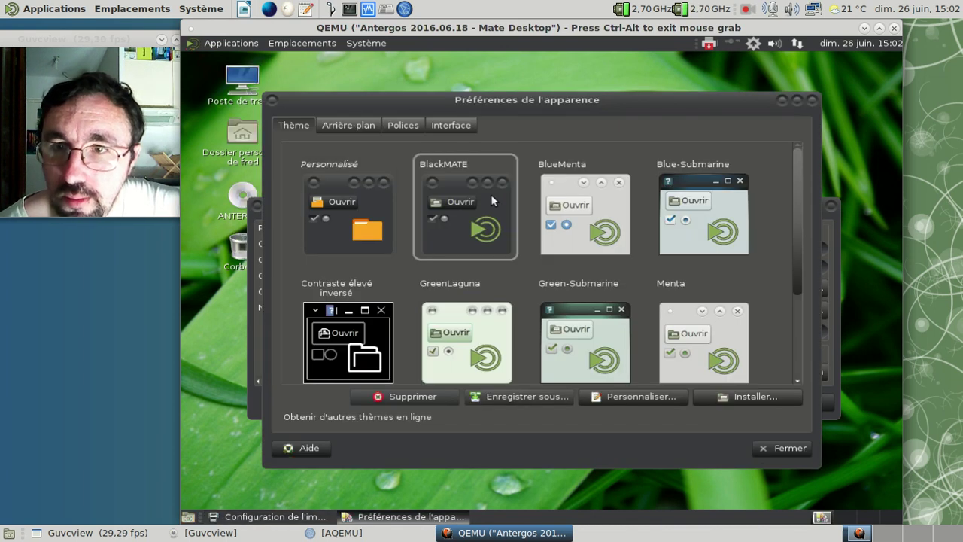
{"action": "left_click", "coordinate": [786, 451]}
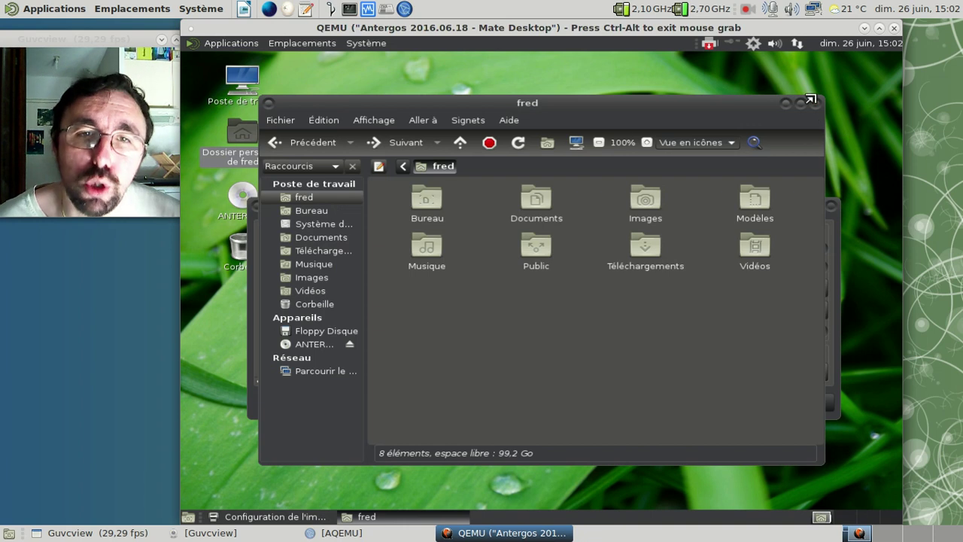
- Close the home folder window, accept the Epson printer's properties and close the print configuration
{"action": "left_click", "coordinate": [815, 103]}
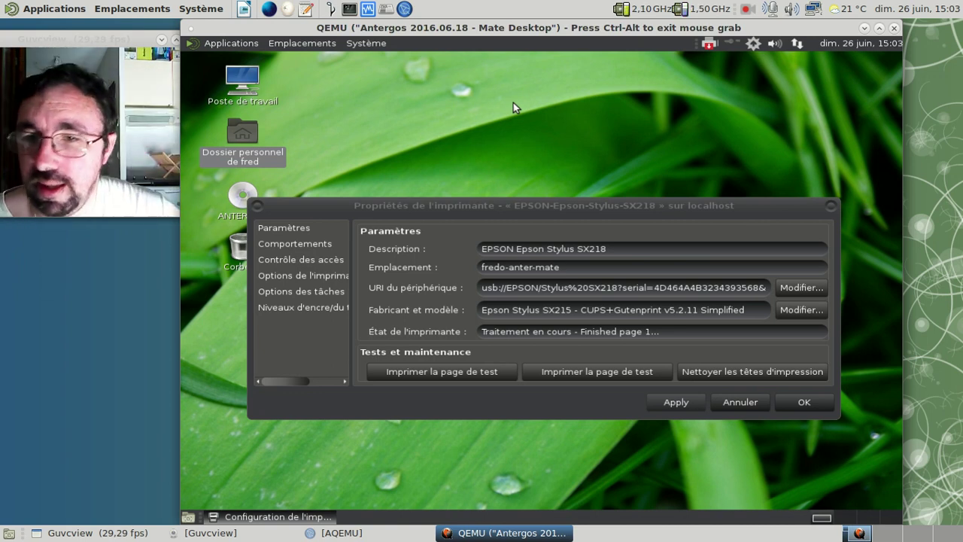
{"action": "left_click", "coordinate": [802, 403]}
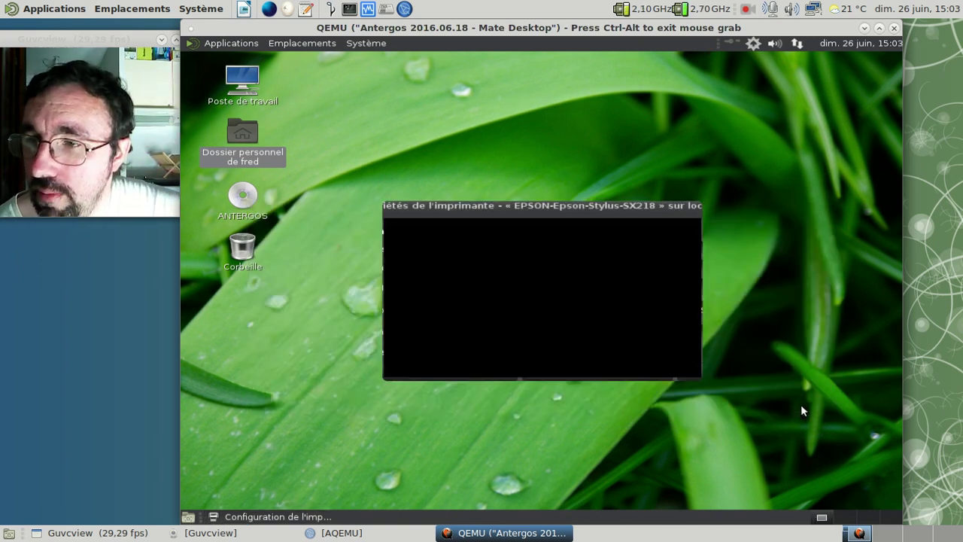
{"action": "left_click", "coordinate": [692, 209]}
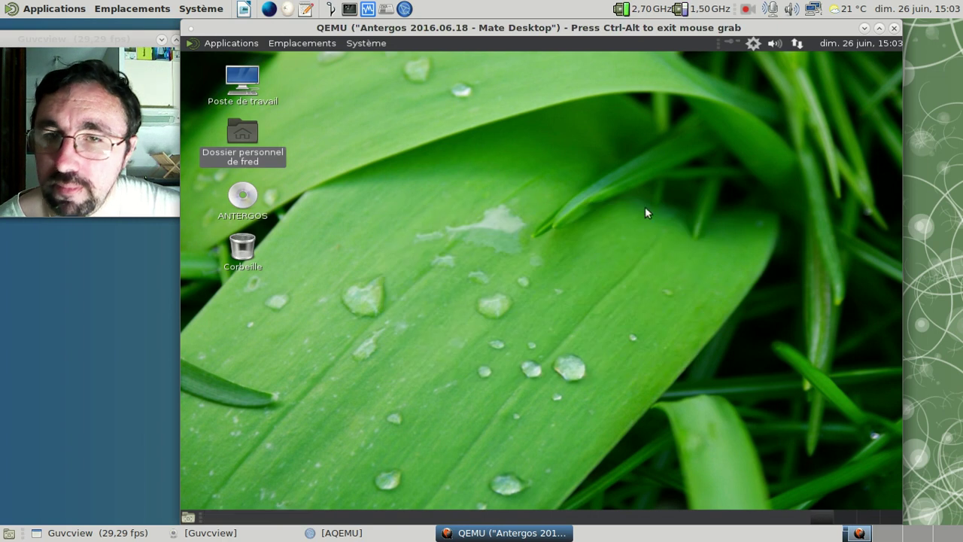
- Launch the pamac package manager and display the packages of the antergos repository
{"action": "left_click", "coordinate": [226, 43]}
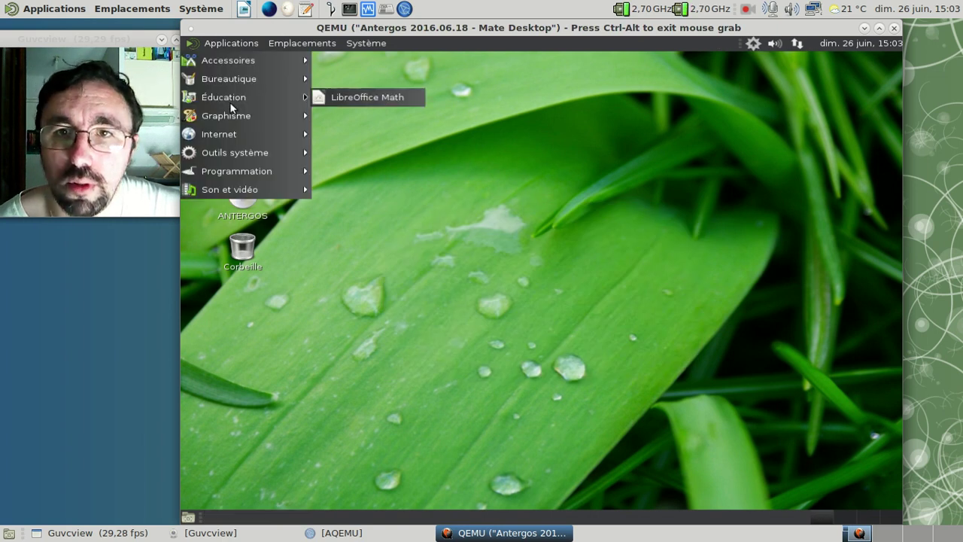
{"action": "mouse_move", "coordinate": [230, 123]}
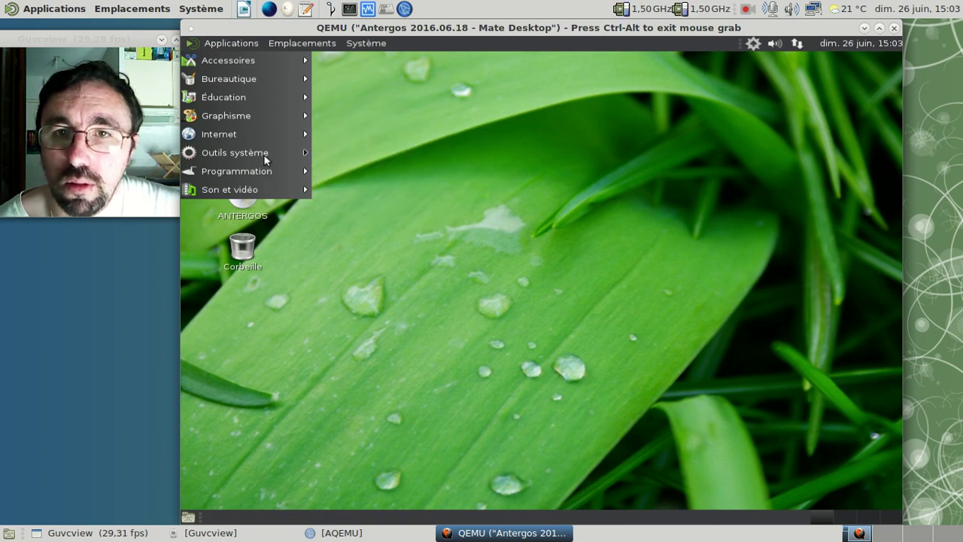
{"action": "mouse_move", "coordinate": [264, 158]}
{"action": "left_click", "coordinate": [336, 154]}
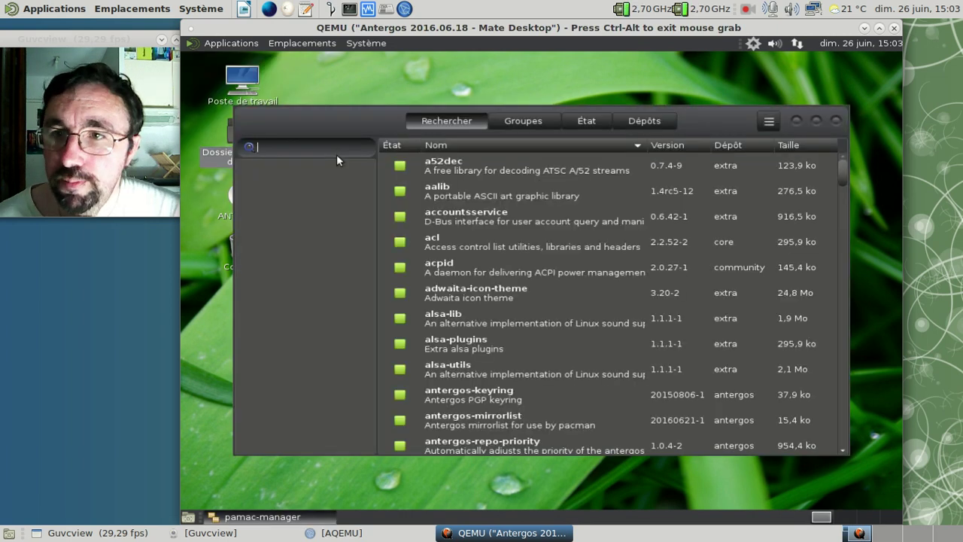
{"action": "left_click", "coordinate": [659, 121]}
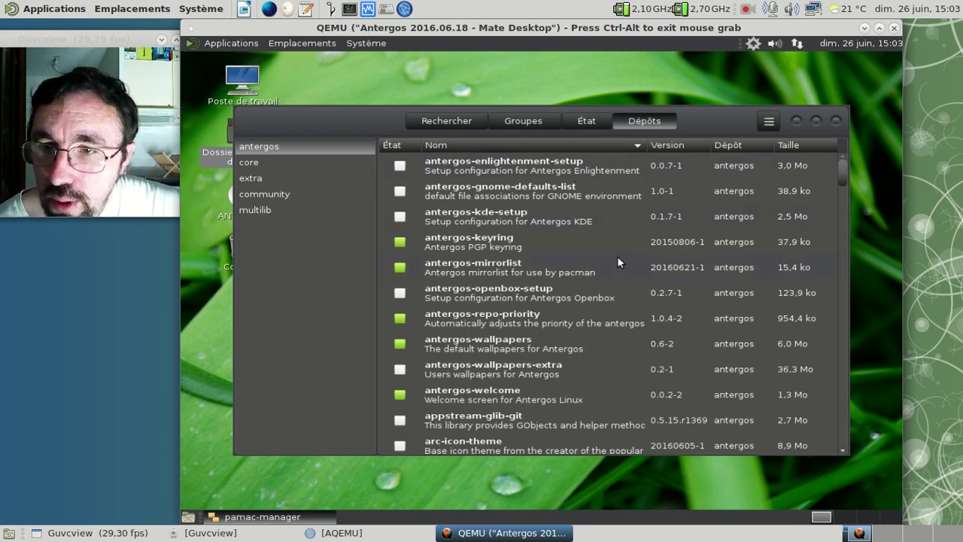
- Examine the antergos repository's packages alphabetically, from the Antergos setup packages through Caja, Cinnamon and the GNOME Shell extensions
{"action": "scroll", "coordinate": [617, 259], "scroll_direction": "down", "scroll_amount": 1}
{"action": "scroll", "coordinate": [617, 259], "scroll_direction": "down", "scroll_amount": 1}
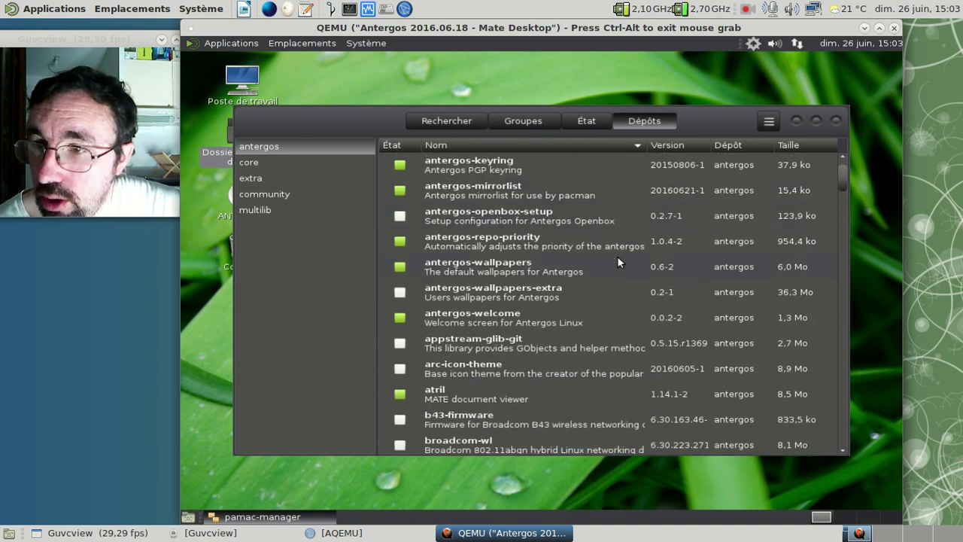
{"action": "scroll", "coordinate": [618, 261], "scroll_direction": "down", "scroll_amount": 1}
{"action": "scroll", "coordinate": [619, 261], "scroll_direction": "down", "scroll_amount": 2}
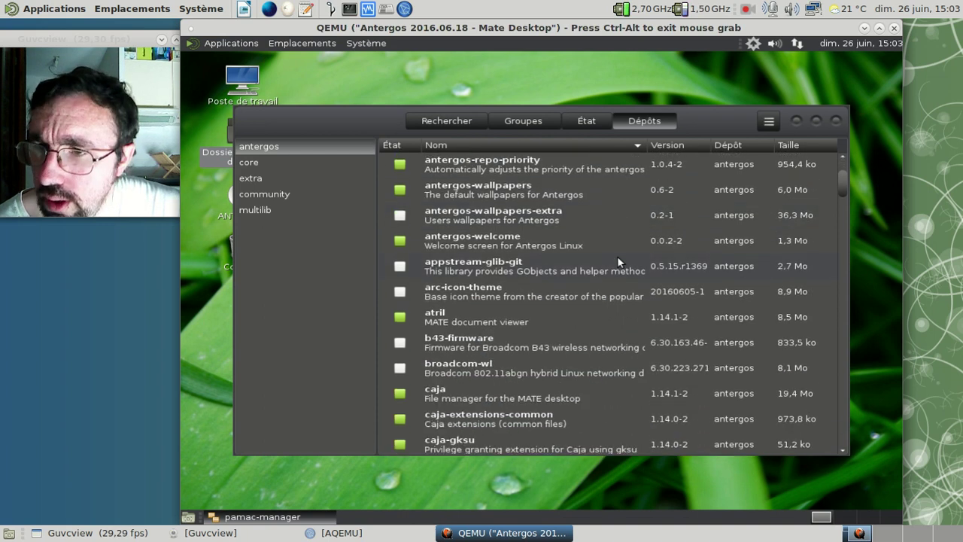
{"action": "scroll", "coordinate": [618, 260], "scroll_direction": "down", "scroll_amount": 3}
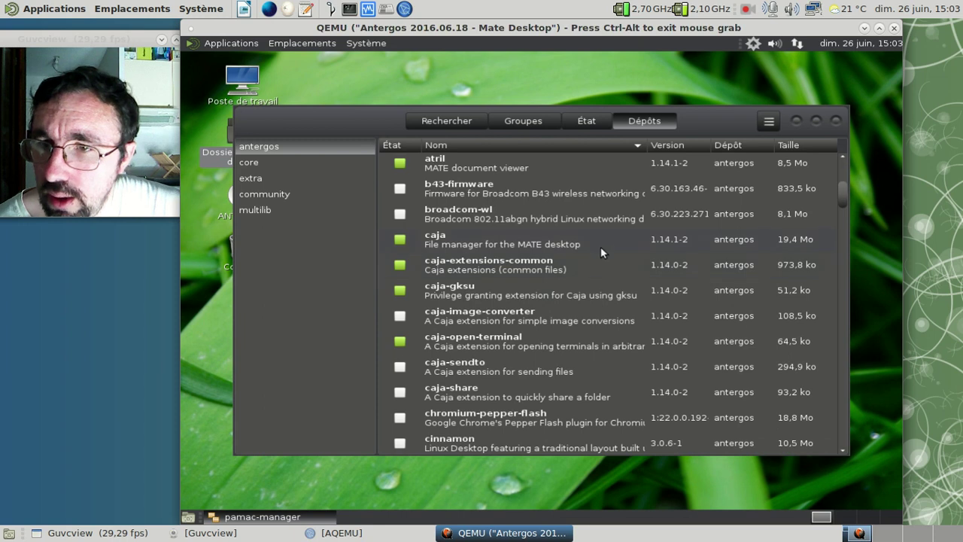
{"action": "scroll", "coordinate": [590, 293], "scroll_direction": "down", "scroll_amount": 3}
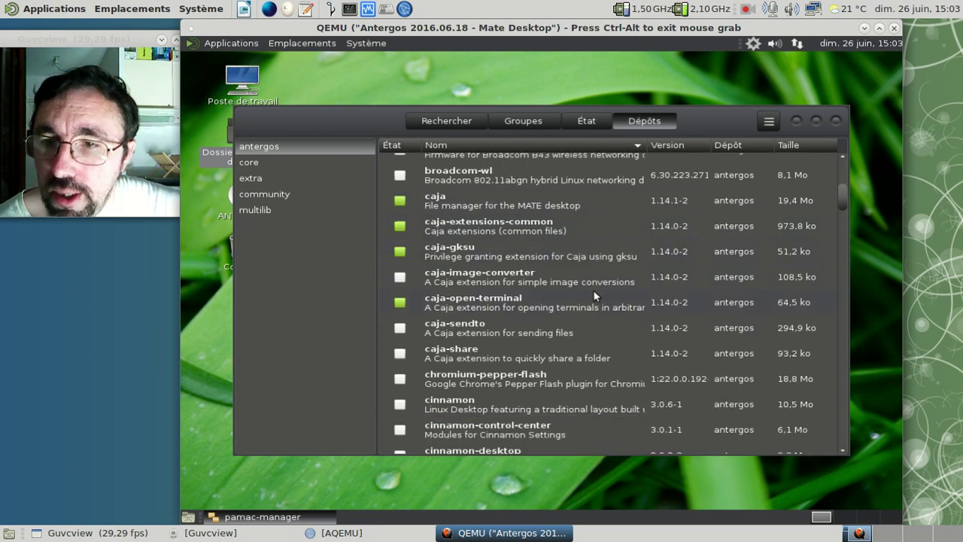
{"action": "scroll", "coordinate": [594, 296], "scroll_direction": "down", "scroll_amount": 10}
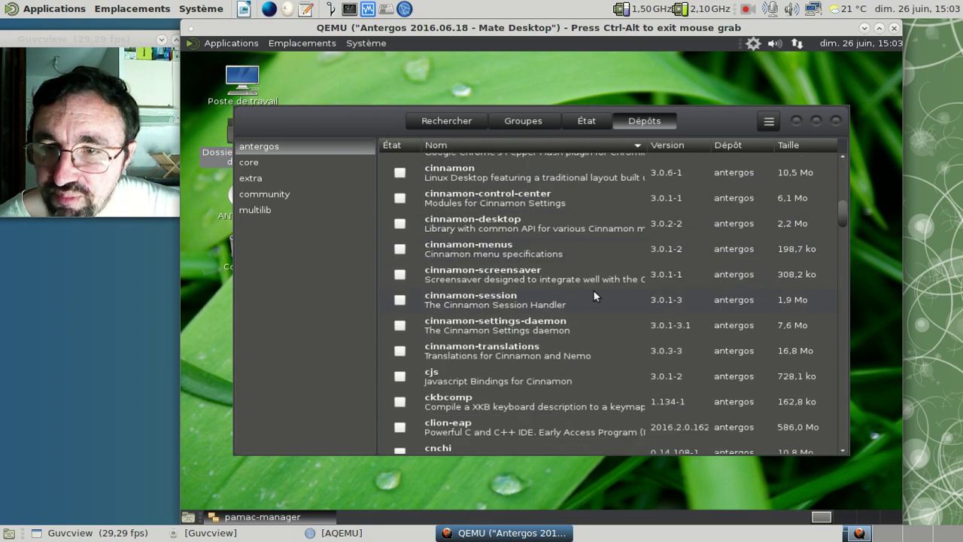
{"action": "scroll", "coordinate": [592, 295], "scroll_direction": "down", "scroll_amount": 6}
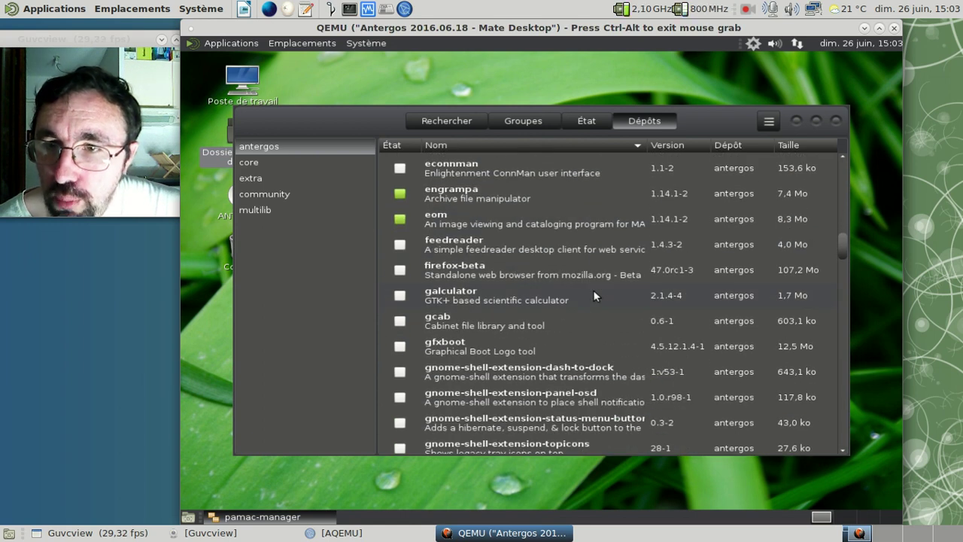
{"action": "scroll", "coordinate": [592, 290], "scroll_direction": "down", "scroll_amount": 2}
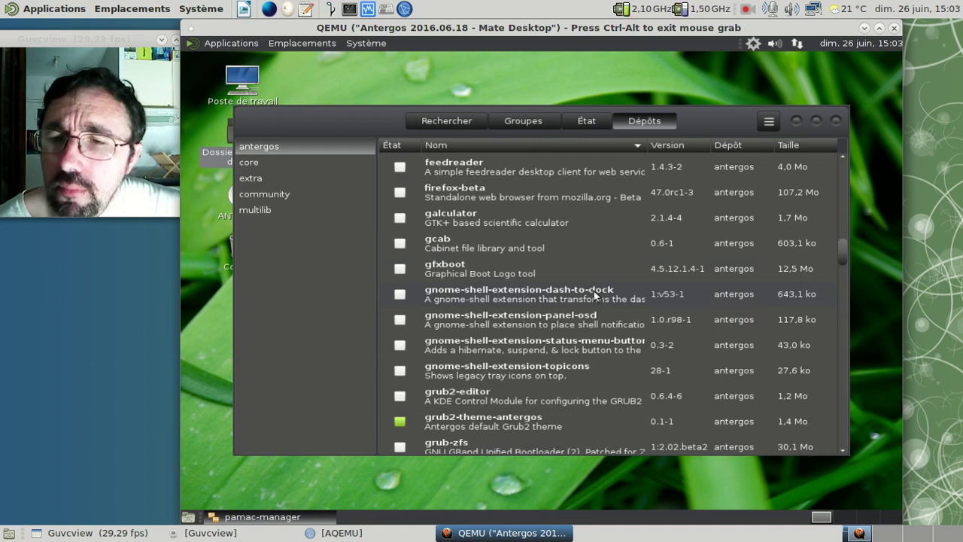
{"action": "scroll", "coordinate": [594, 290], "scroll_direction": "down", "scroll_amount": 5}
{"action": "scroll", "coordinate": [593, 292], "scroll_direction": "down", "scroll_amount": 6}
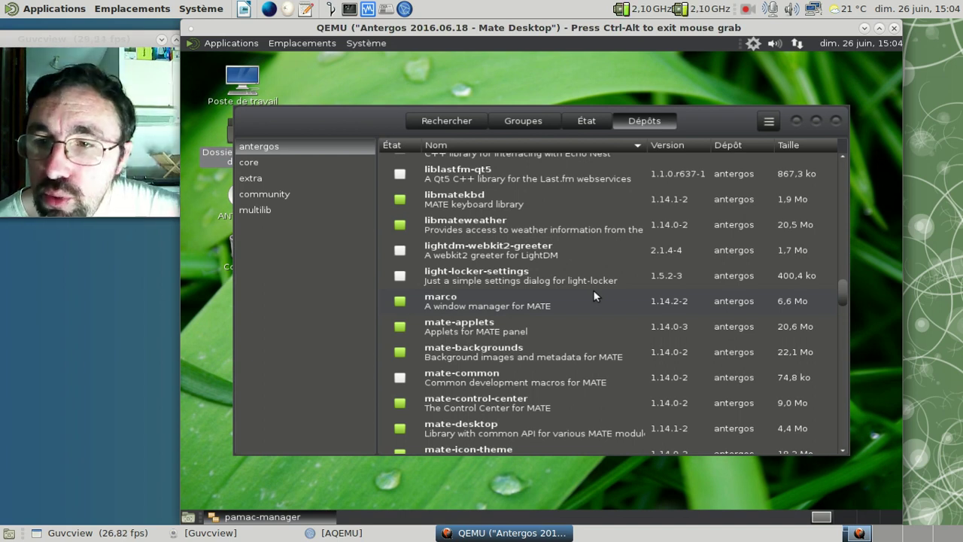
- Review the repository's MATE desktop components, Nemo extensions and Numix themes
{"action": "scroll", "coordinate": [594, 296], "scroll_direction": "down", "scroll_amount": 3}
{"action": "scroll", "coordinate": [594, 296], "scroll_direction": "down", "scroll_amount": 4}
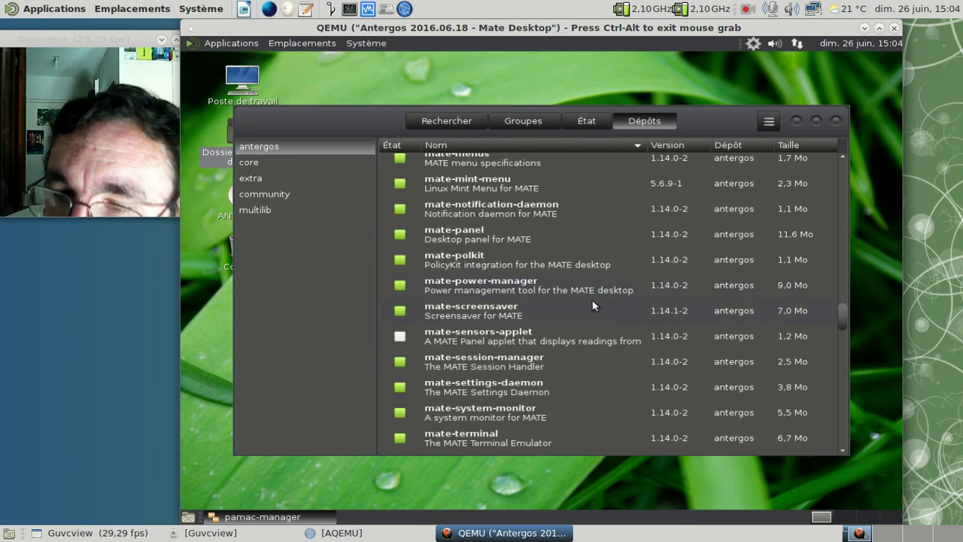
{"action": "scroll", "coordinate": [593, 301], "scroll_direction": "down", "scroll_amount": 3}
{"action": "scroll", "coordinate": [592, 305], "scroll_direction": "down", "scroll_amount": 2}
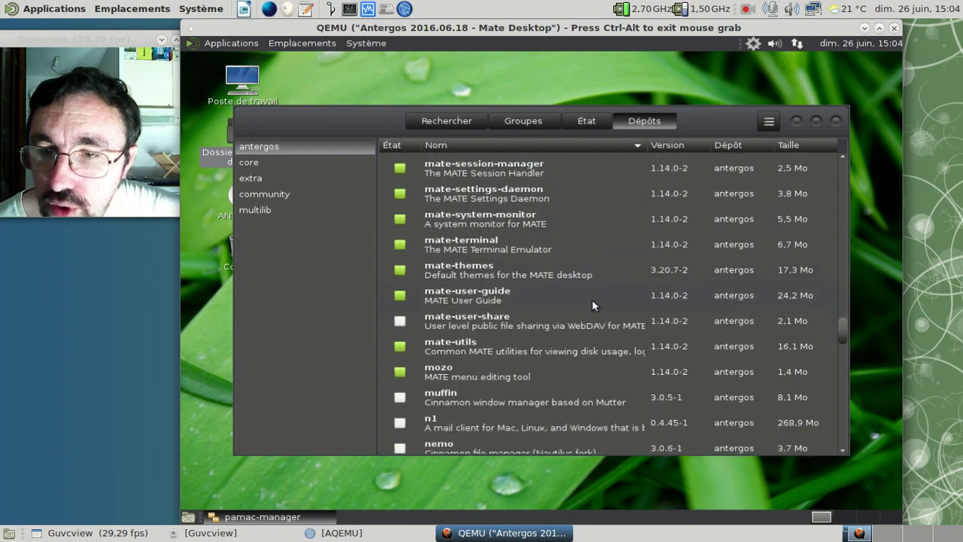
{"action": "scroll", "coordinate": [592, 304], "scroll_direction": "down", "scroll_amount": 2}
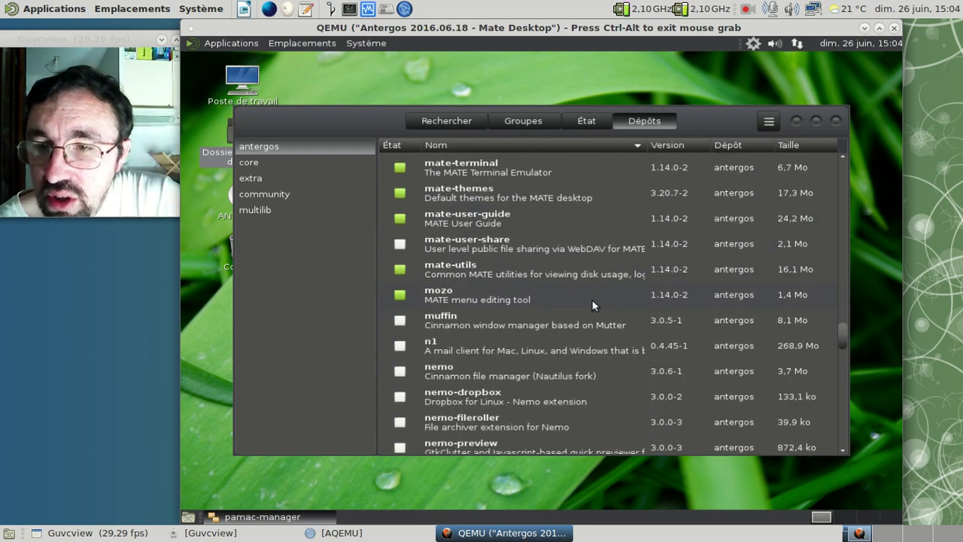
{"action": "scroll", "coordinate": [592, 305], "scroll_direction": "down", "scroll_amount": 5}
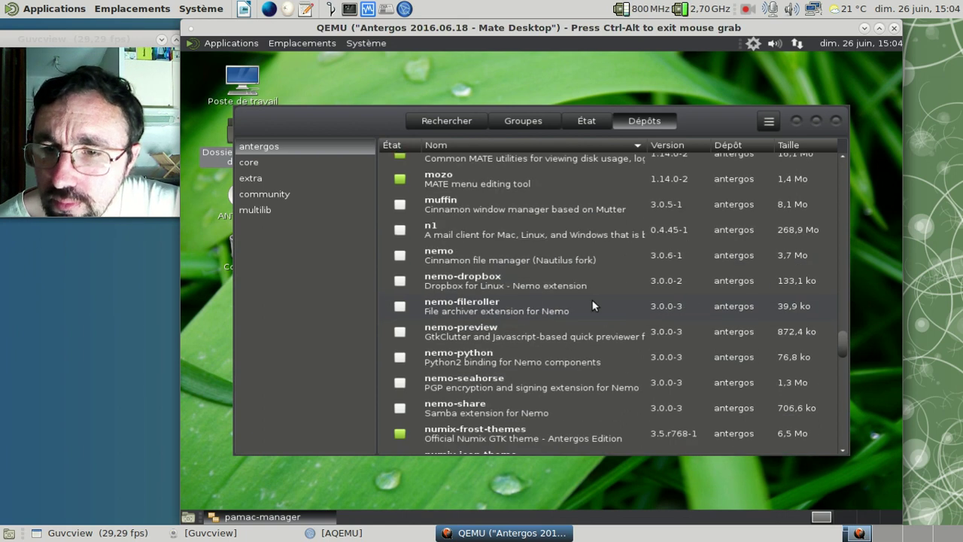
{"action": "scroll", "coordinate": [592, 305], "scroll_direction": "down", "scroll_amount": 2}
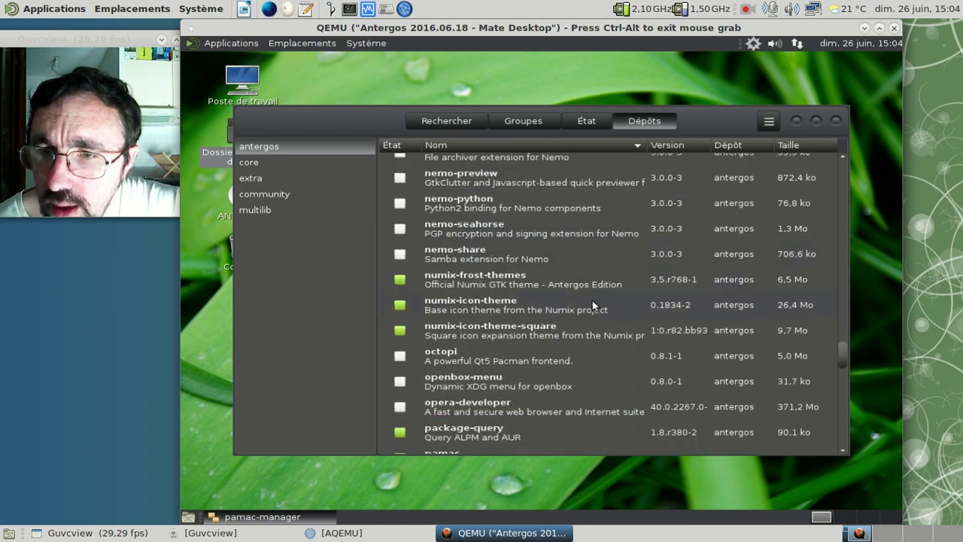
- Review the remaining antergos packages from octopi to zukitwo-theme-openbox and close the package manager
{"action": "scroll", "coordinate": [592, 304], "scroll_direction": "down", "scroll_amount": 4}
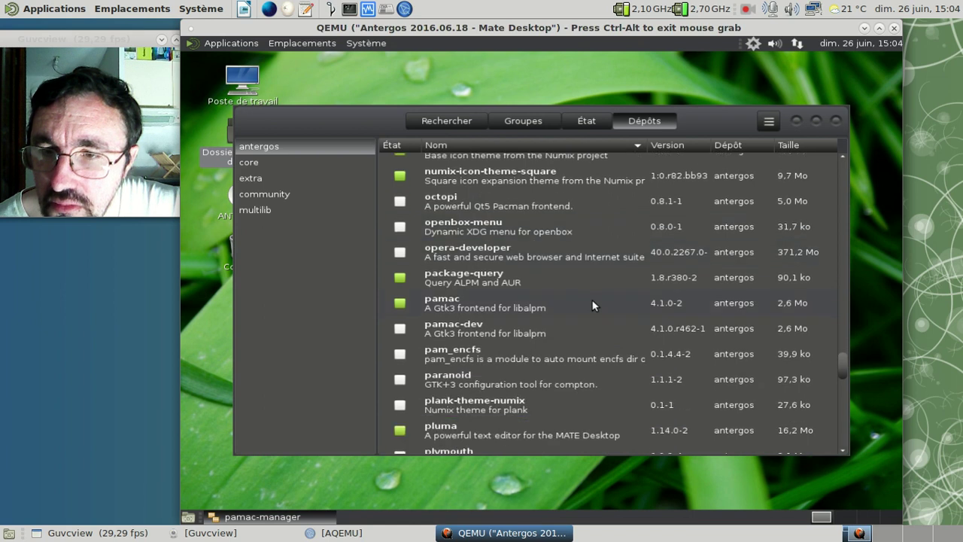
{"action": "scroll", "coordinate": [592, 304], "scroll_direction": "down", "scroll_amount": 3}
{"action": "scroll", "coordinate": [592, 305], "scroll_direction": "down", "scroll_amount": 5}
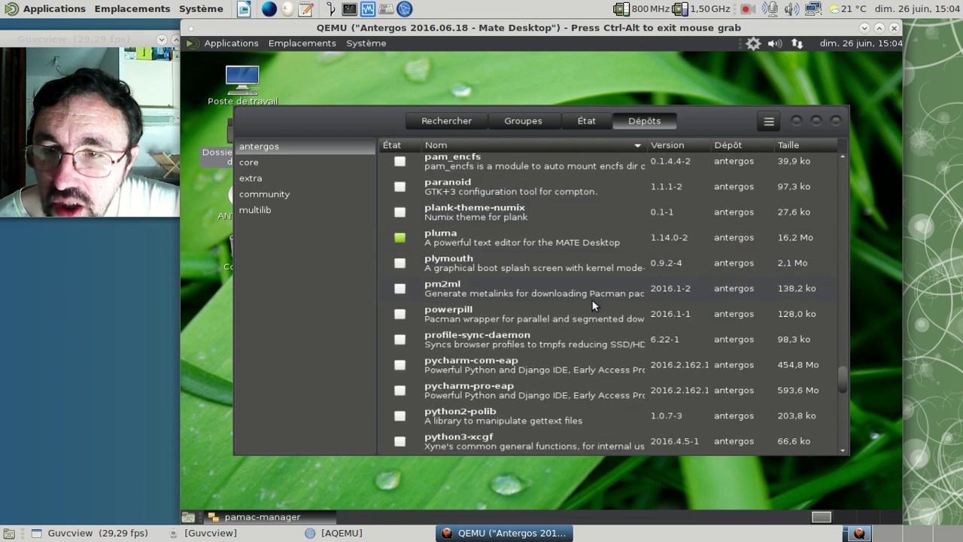
{"action": "scroll", "coordinate": [592, 305], "scroll_direction": "down", "scroll_amount": 3}
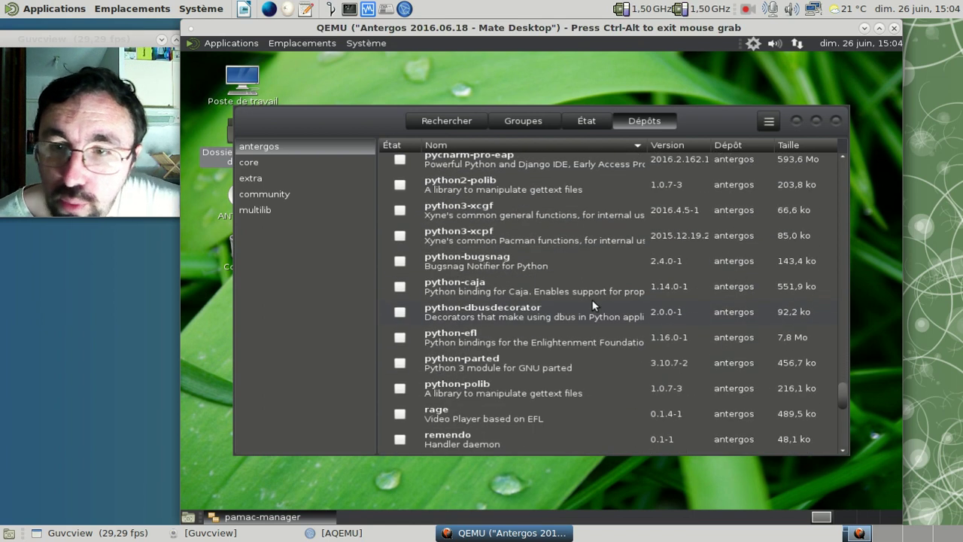
{"action": "scroll", "coordinate": [592, 304], "scroll_direction": "down", "scroll_amount": 3}
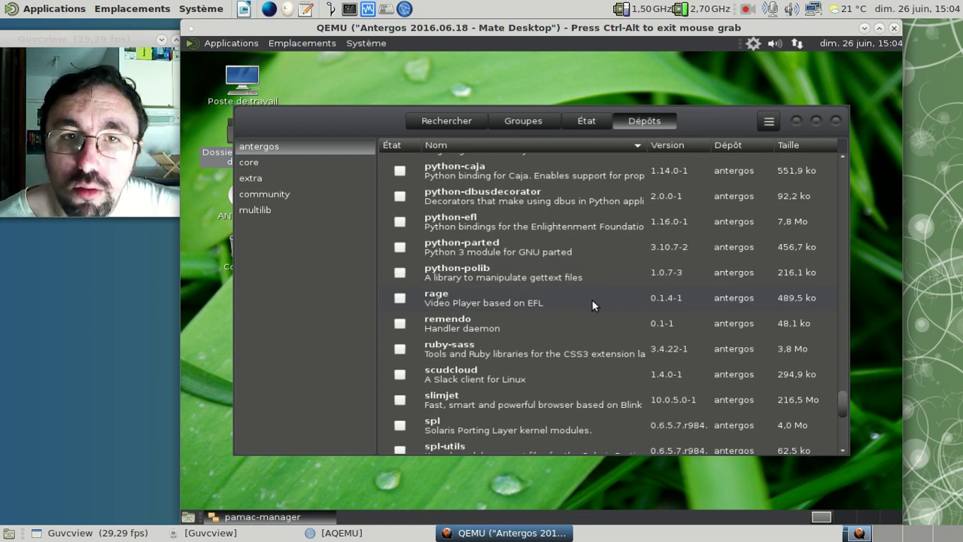
{"action": "scroll", "coordinate": [592, 305], "scroll_direction": "down", "scroll_amount": 3}
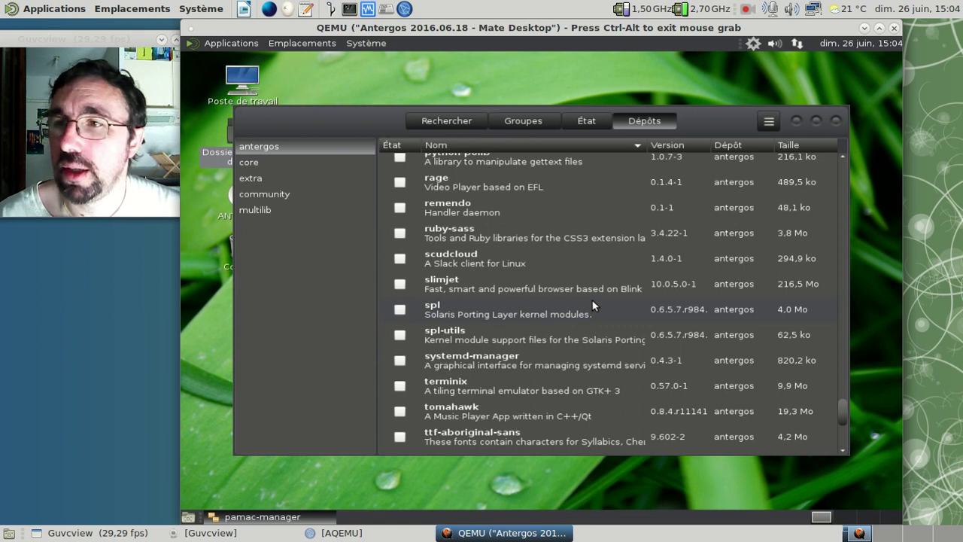
{"action": "scroll", "coordinate": [592, 304], "scroll_direction": "down", "scroll_amount": 3}
{"action": "scroll", "coordinate": [592, 305], "scroll_direction": "down", "scroll_amount": 3}
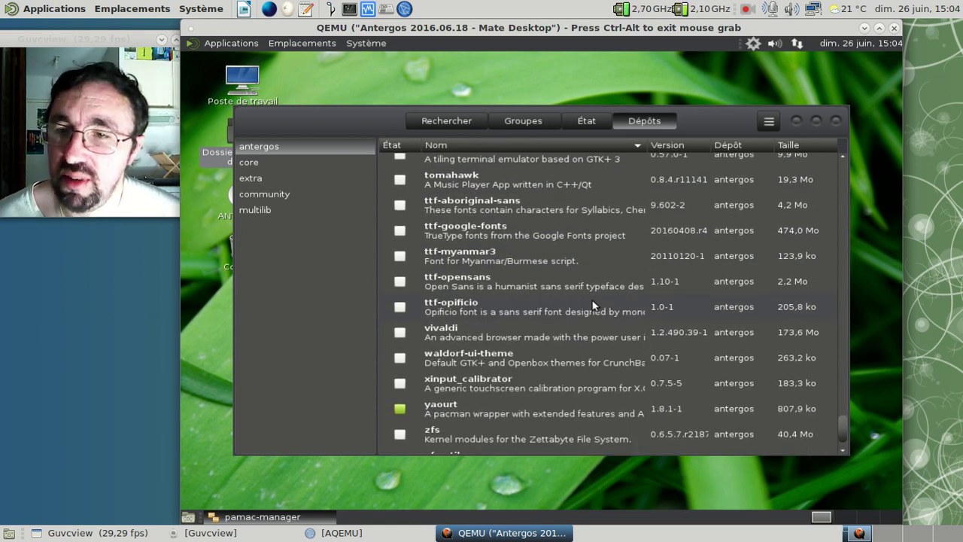
{"action": "scroll", "coordinate": [592, 305], "scroll_direction": "down", "scroll_amount": 3}
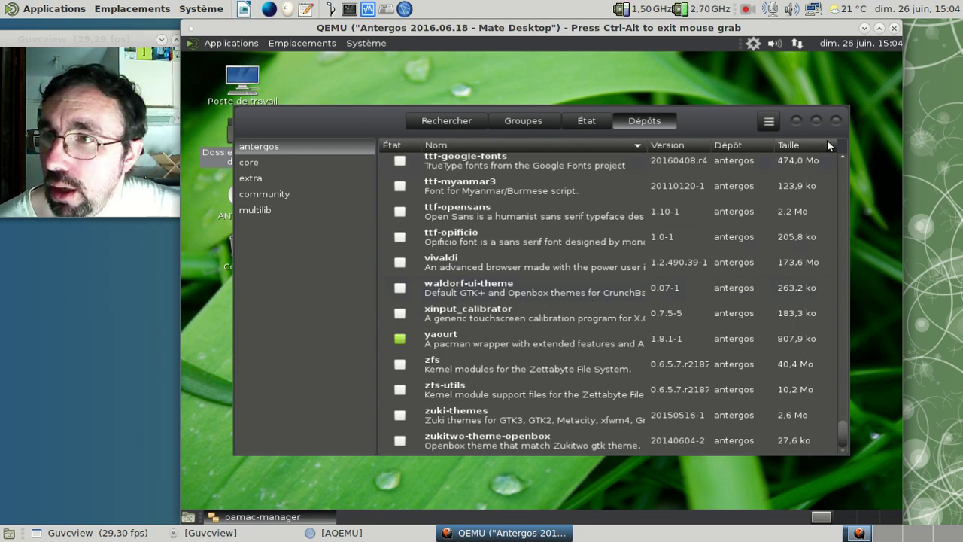
{"action": "left_click", "coordinate": [835, 119]}
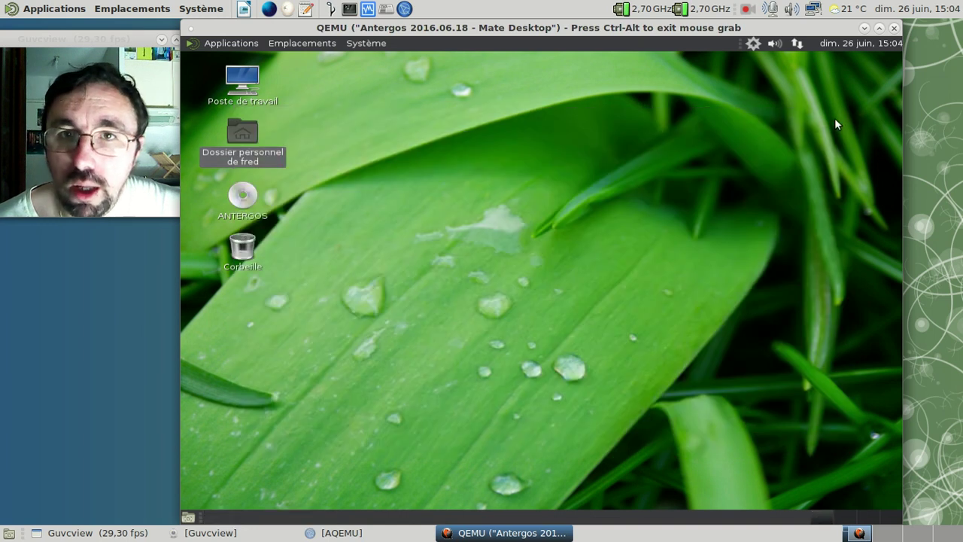
- Request the shutdown of the virtual machine's Antergos system
{"action": "left_click", "coordinate": [367, 42]}
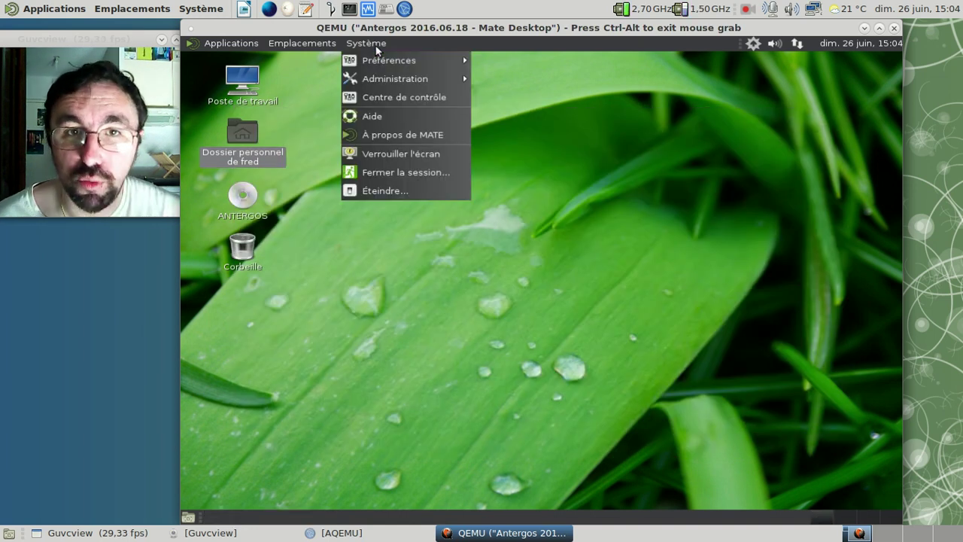
{"action": "left_click", "coordinate": [412, 190]}
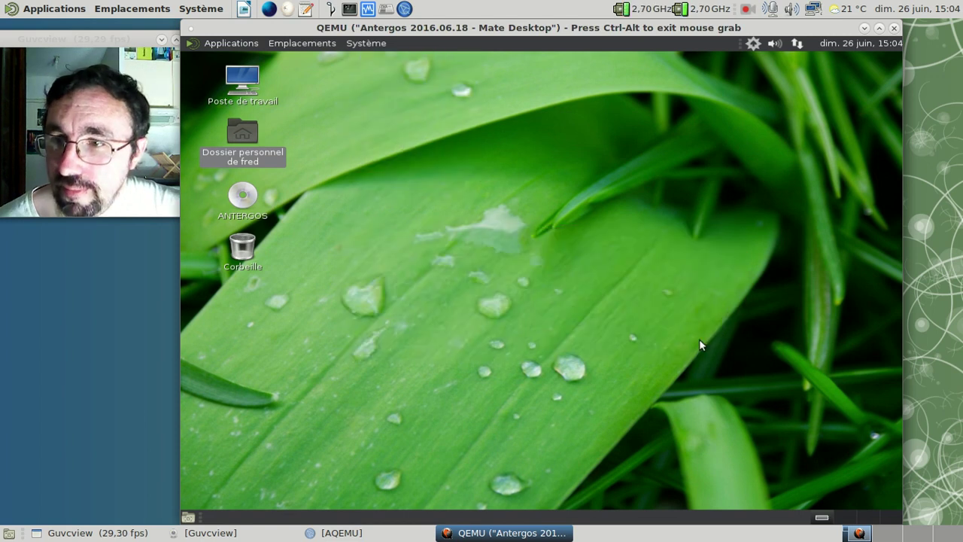